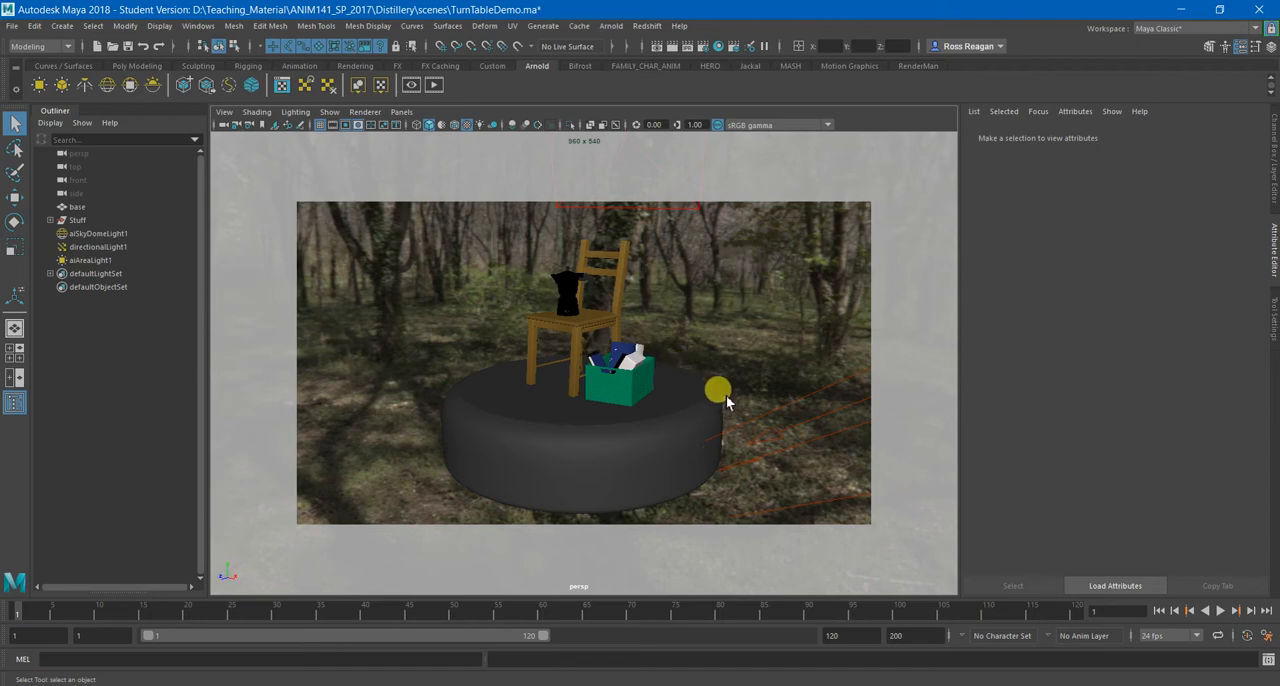
Inspect which objects belong to the Stuff group in the scene hierarchy.
left_click_drag(733, 408, 542, 440, "alt")
left_click(78, 219)
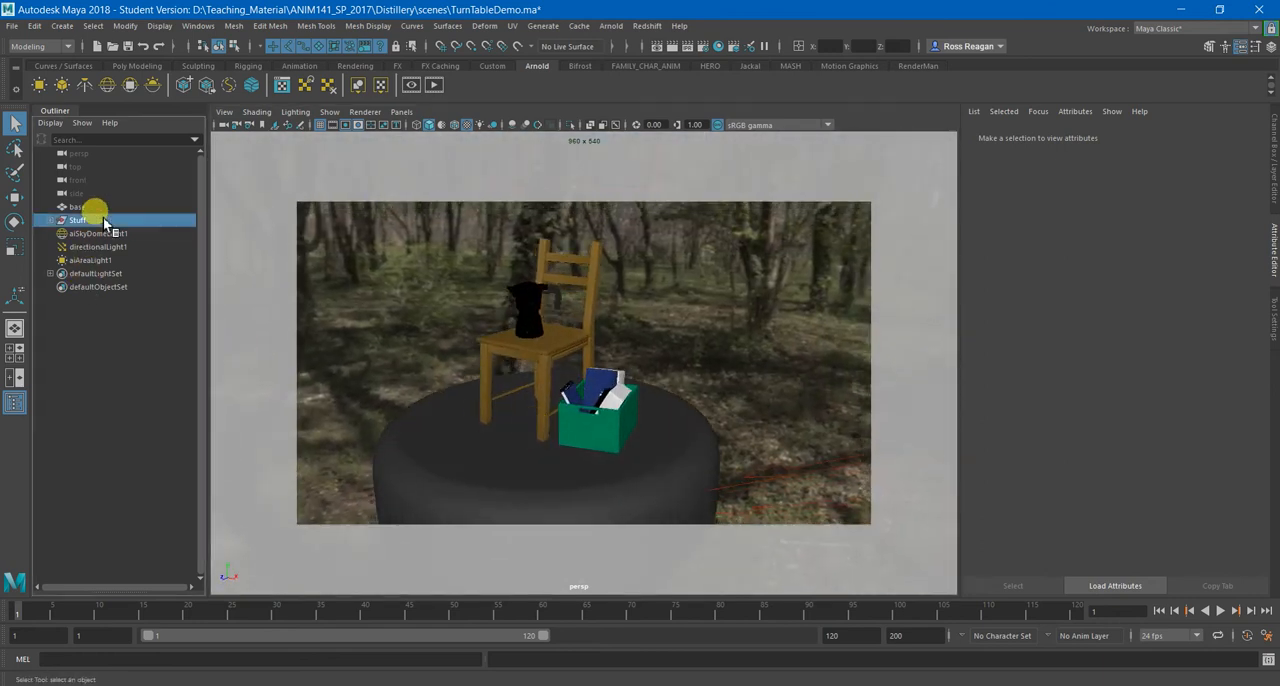
left_click(50, 219)
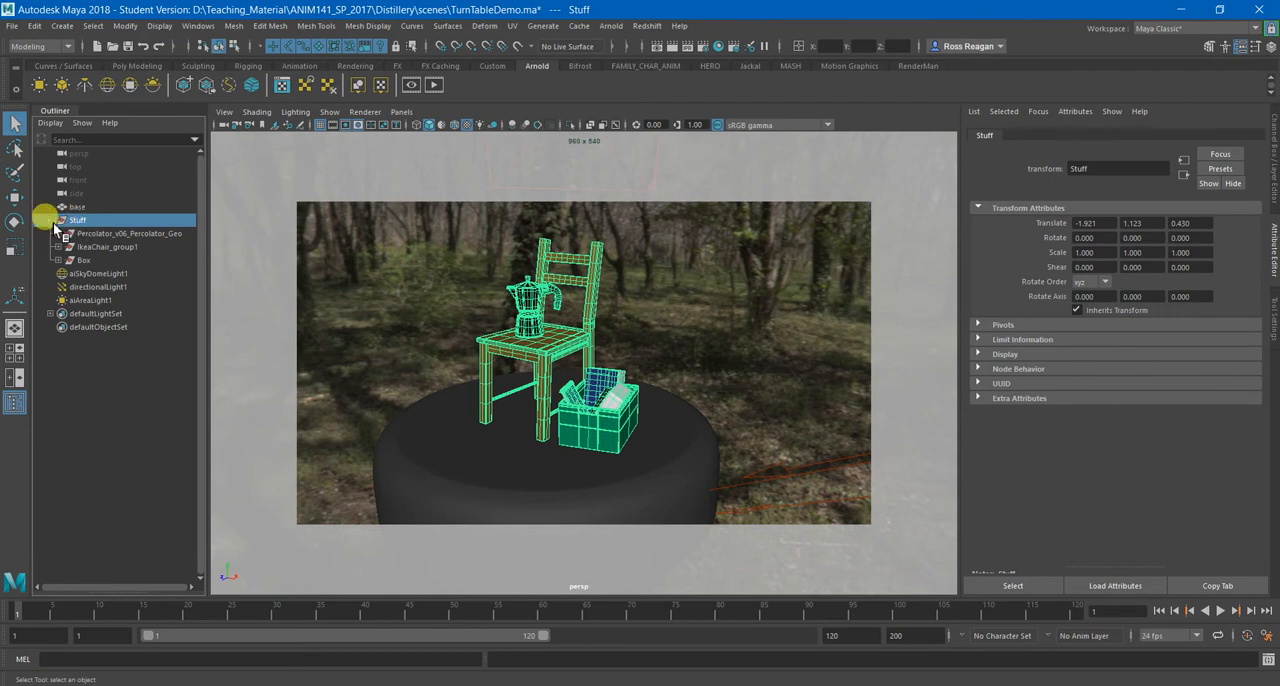
left_click(50, 219)
Try moving the Stuff group away from its place on the base, and undo the move.
key("w")
left_click_drag(569, 375, 177, 257, "alt")
left_click_drag(569, 455, 506, 474)
key("ctrl+z")
Select the base and examine it from several angles with the objects standing on it.
left_click_drag(632, 477, 543, 437, "alt")
left_click(114, 207)
left_click_drag(580, 372, 731, 411, "alt")
right_click_drag(731, 411, 582, 391, "alt")
left_click_drag(582, 391, 529, 407, "alt")
right_click_drag(529, 407, 564, 438, "alt")
left_click_drag(564, 438, 614, 434, "alt")
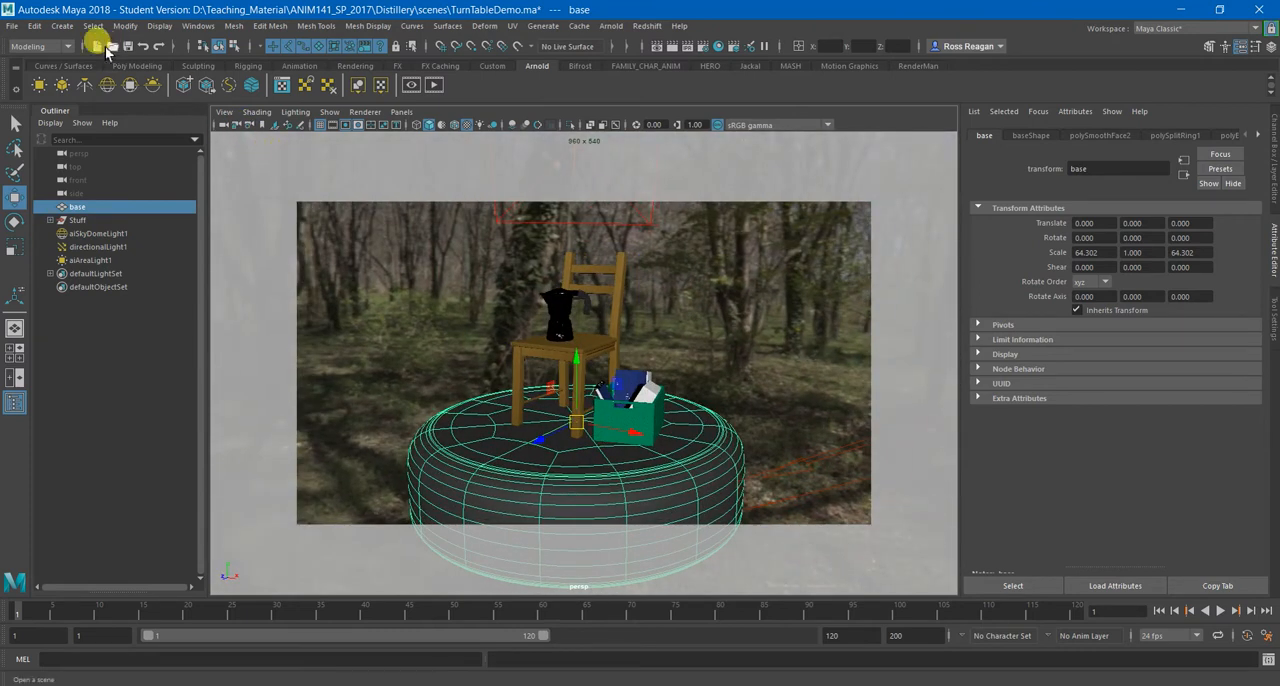
Create a new standard camera and look through it in the viewport.
left_click(62, 25)
mouse_move(86, 102)
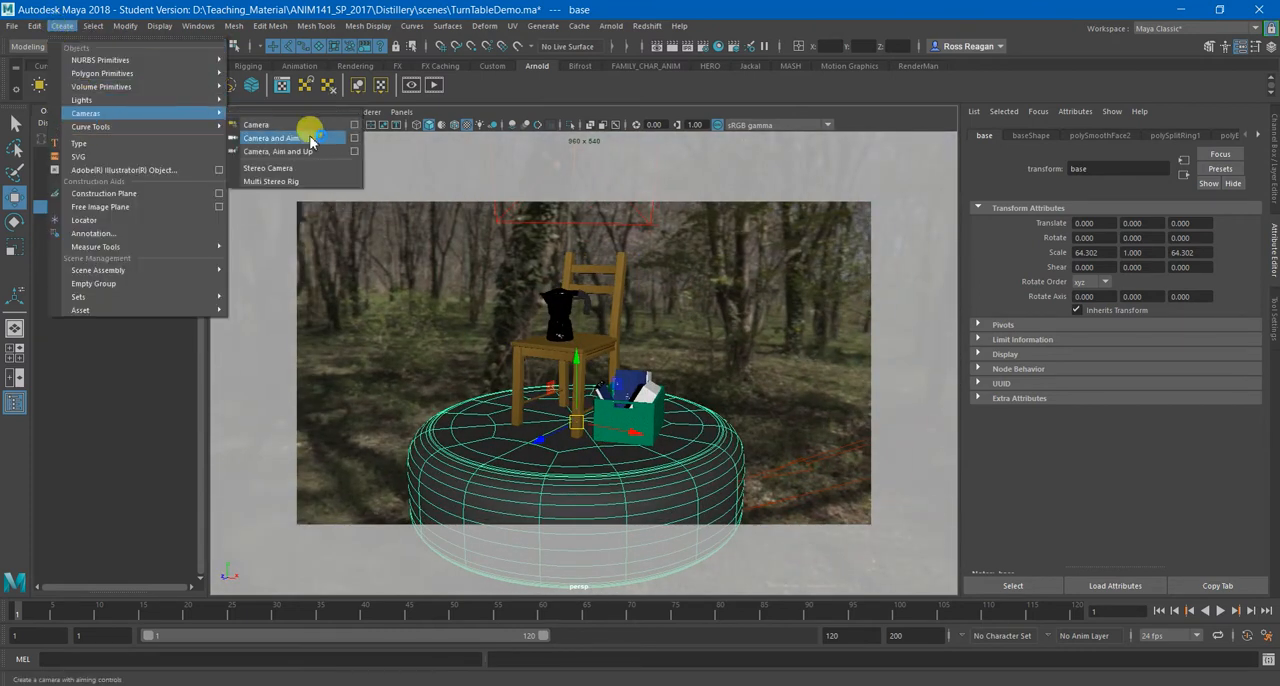
left_click(304, 127)
left_click(402, 112)
mouse_move(514, 126)
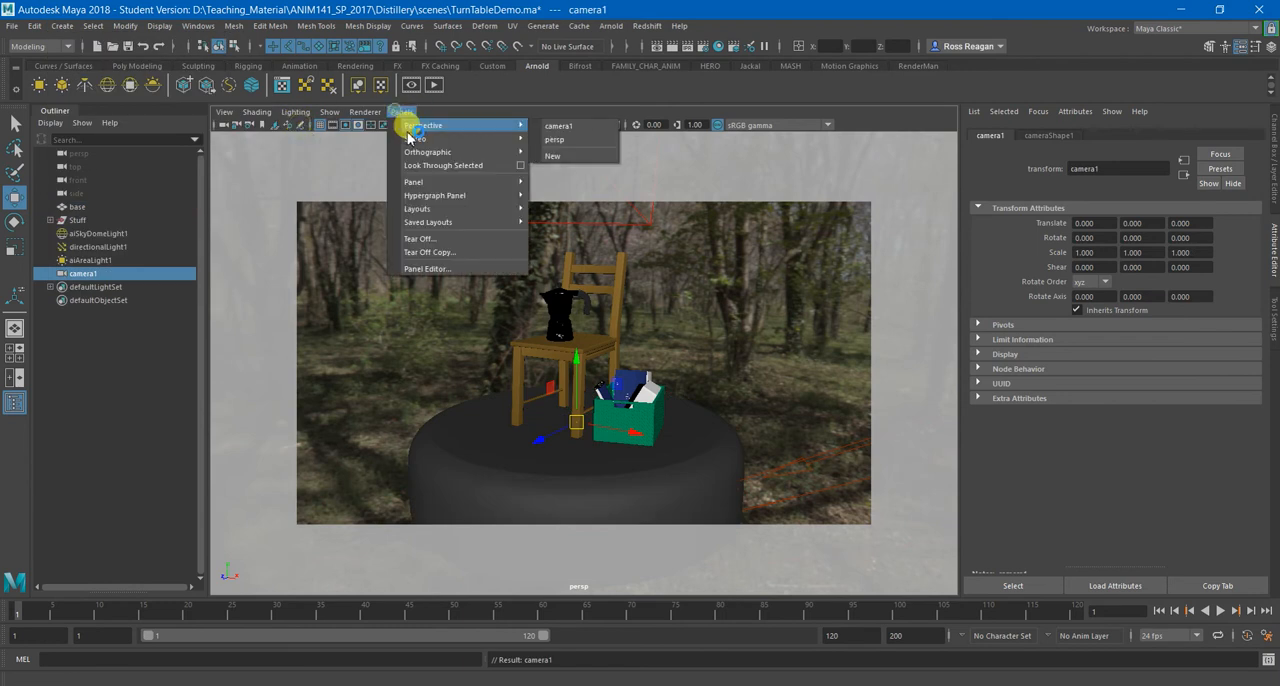
left_click(567, 130)
Pull camera1 back to frame the chair and box on the base, with the resolution gate displayed.
scroll(553, 288, "down", 10)
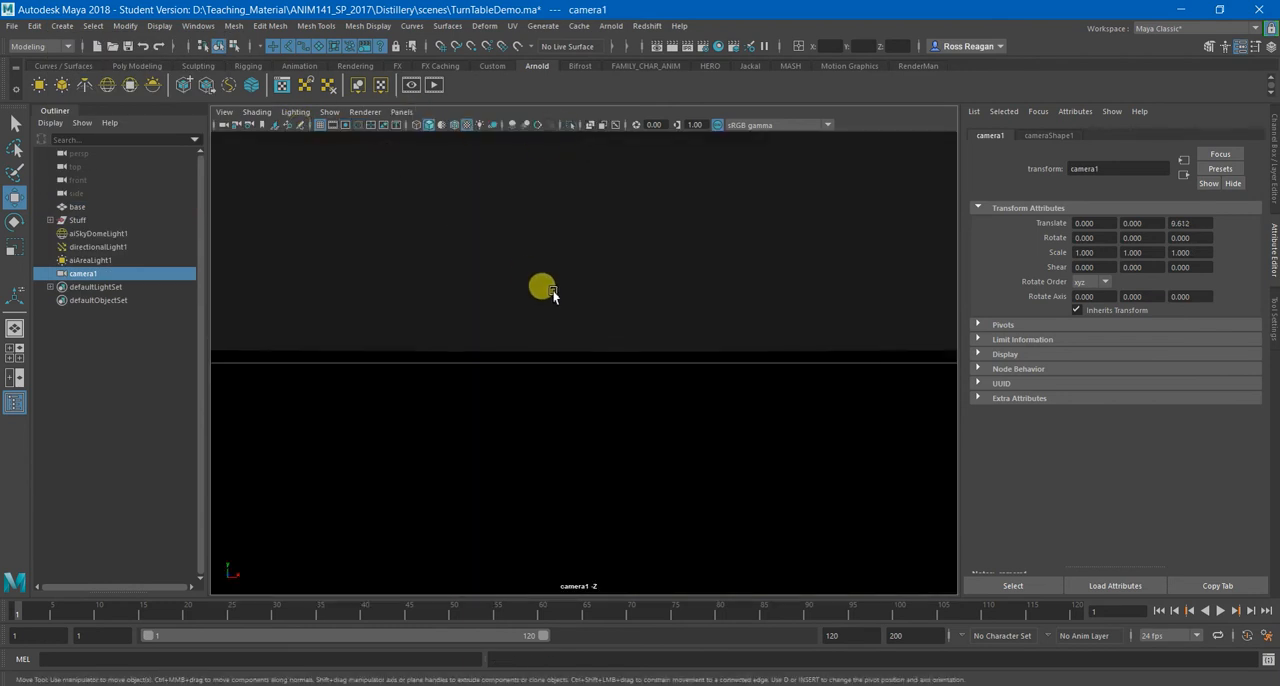
middle_click_drag(612, 275, 590, 402, "alt")
right_click_drag(588, 400, 530, 401, "alt")
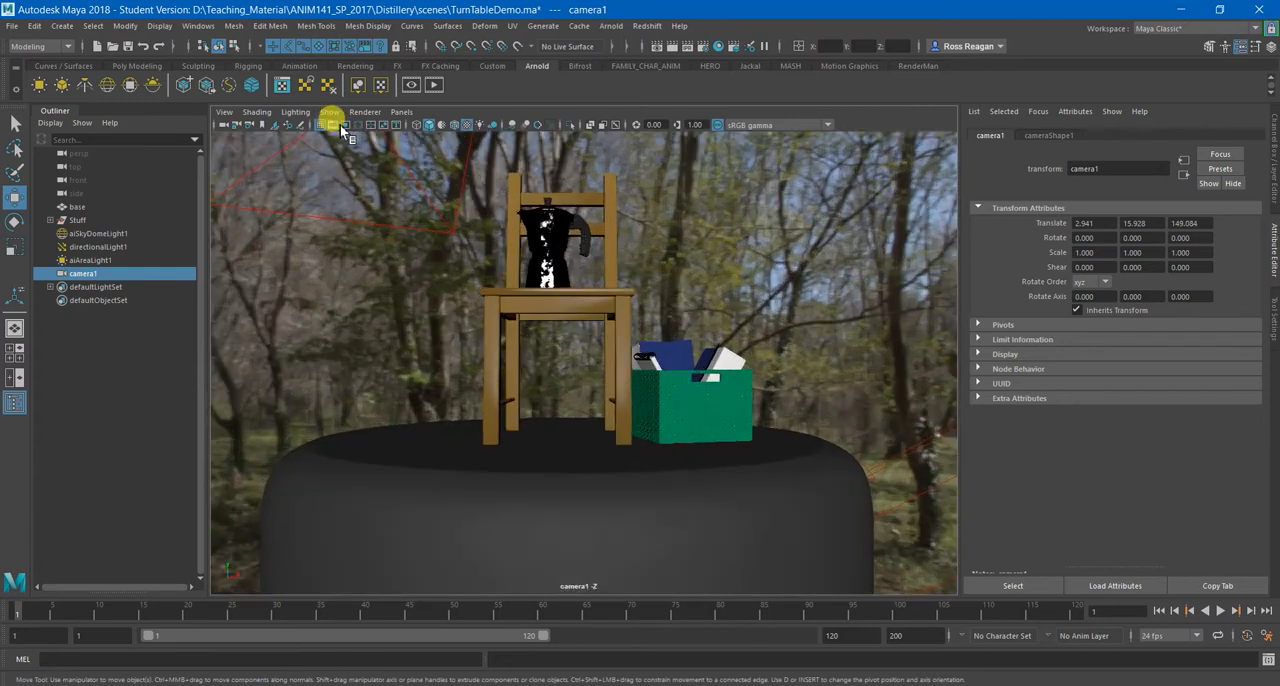
left_click(344, 125)
left_click_drag(562, 287, 501, 303, "alt")
right_click_drag(501, 303, 490, 315, "alt")
Set camera1's Rotate X and Rotate Y to 0.
left_click(1272, 165)
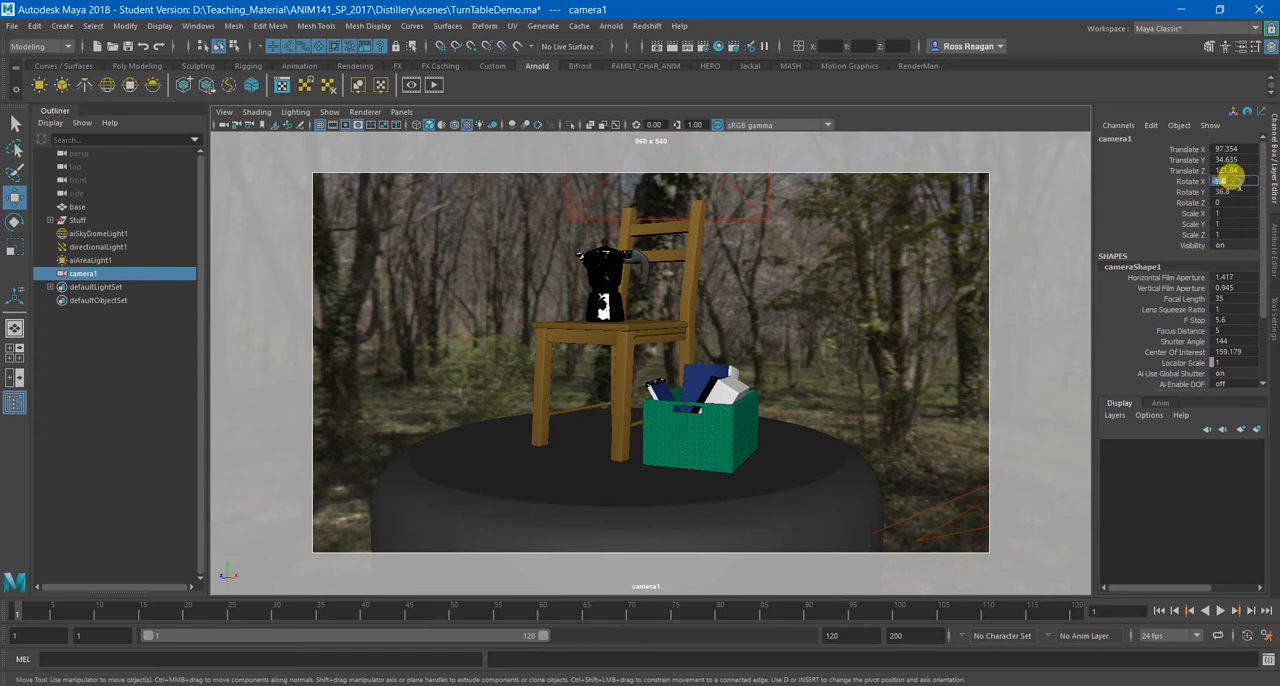
type("0")
key("Return")
left_click(1238, 191)
type("0")
key("Return")
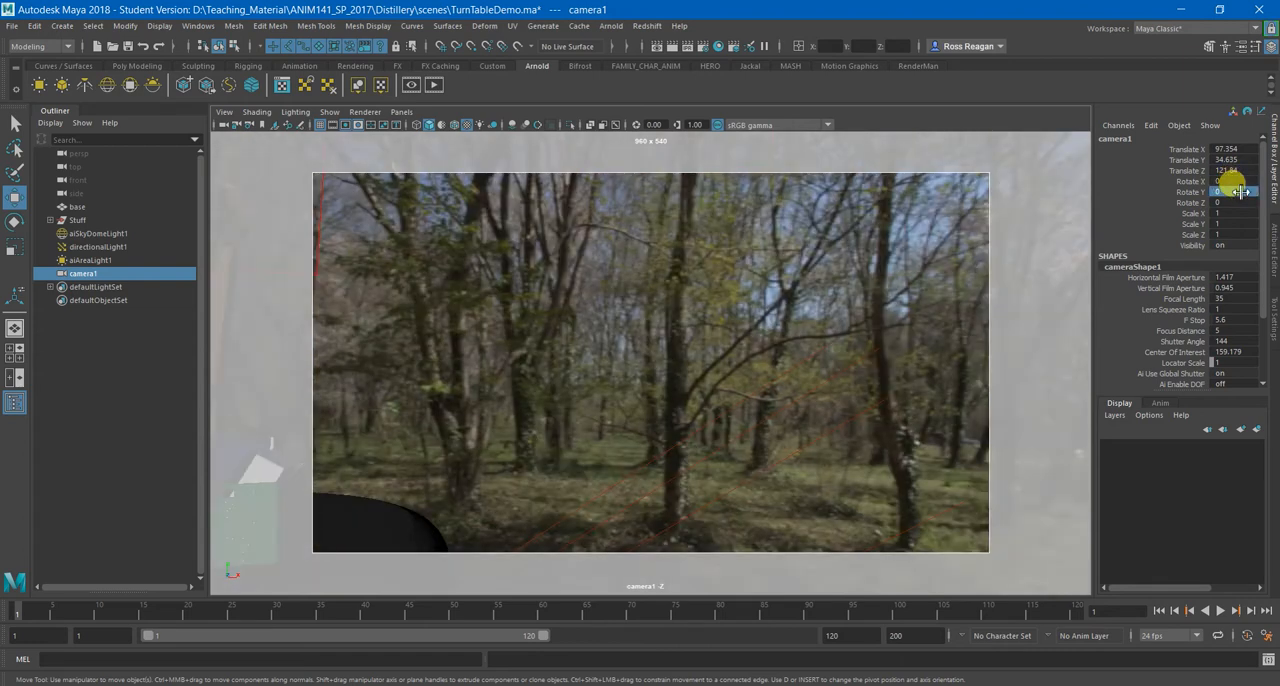
Reposition camera1 to frame the chair, box and base straight from the front.
middle_click_drag(624, 363, 834, 360, "alt")
right_click_drag(834, 360, 772, 358, "alt")
middle_click_drag(773, 362, 728, 350, "alt")
Split the viewport into two side-by-side panes and show the persp camera in the second one.
left_click(401, 111)
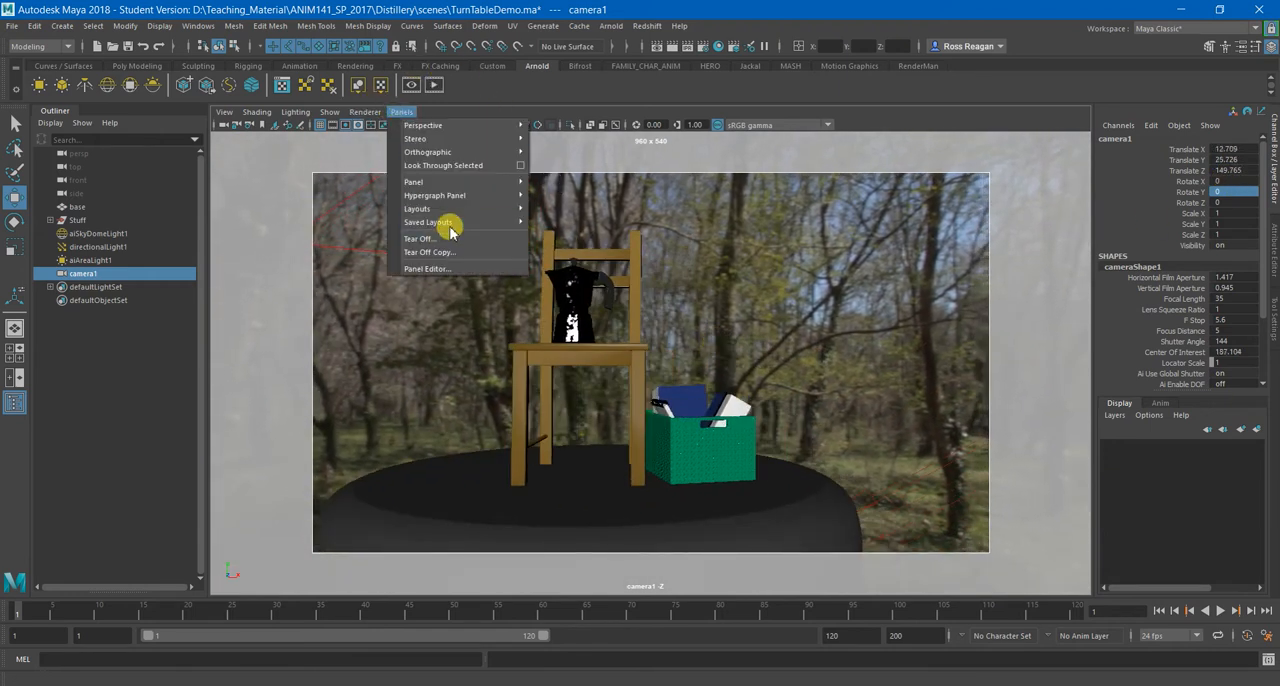
mouse_move(460, 208)
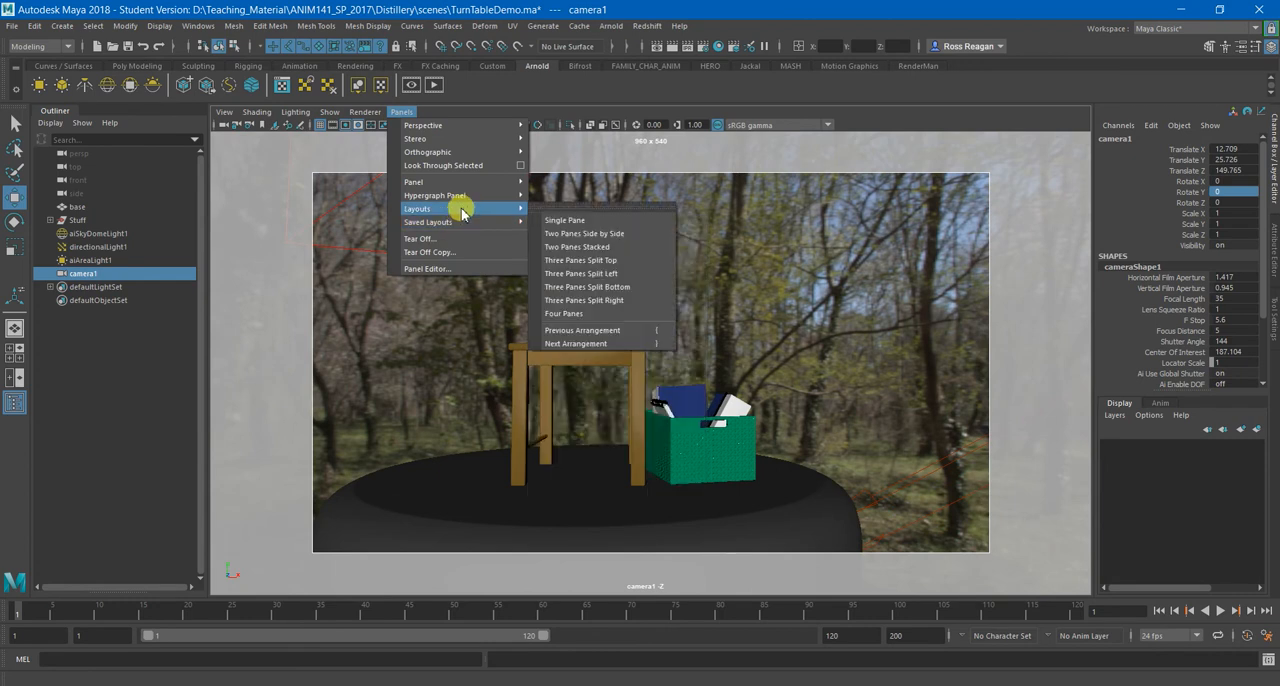
left_click(569, 234)
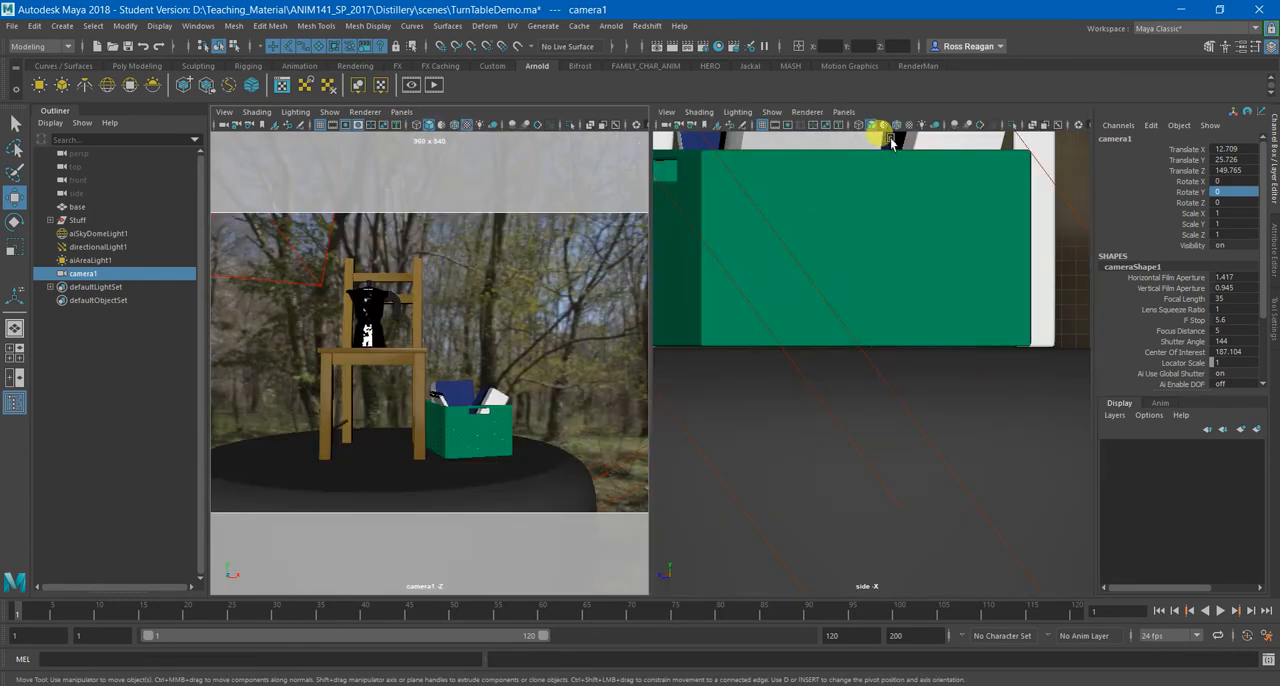
left_click_drag(891, 143, 857, 171, "alt")
left_click(842, 111)
mouse_move(850, 125)
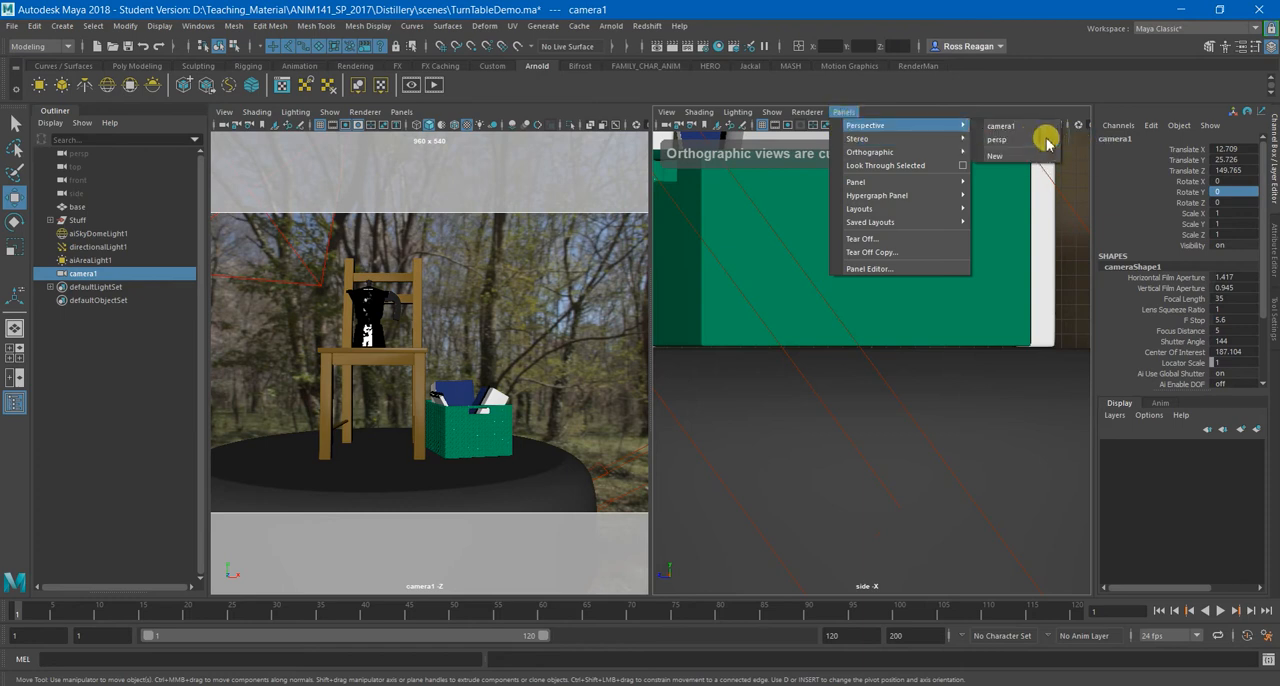
left_click(1045, 140)
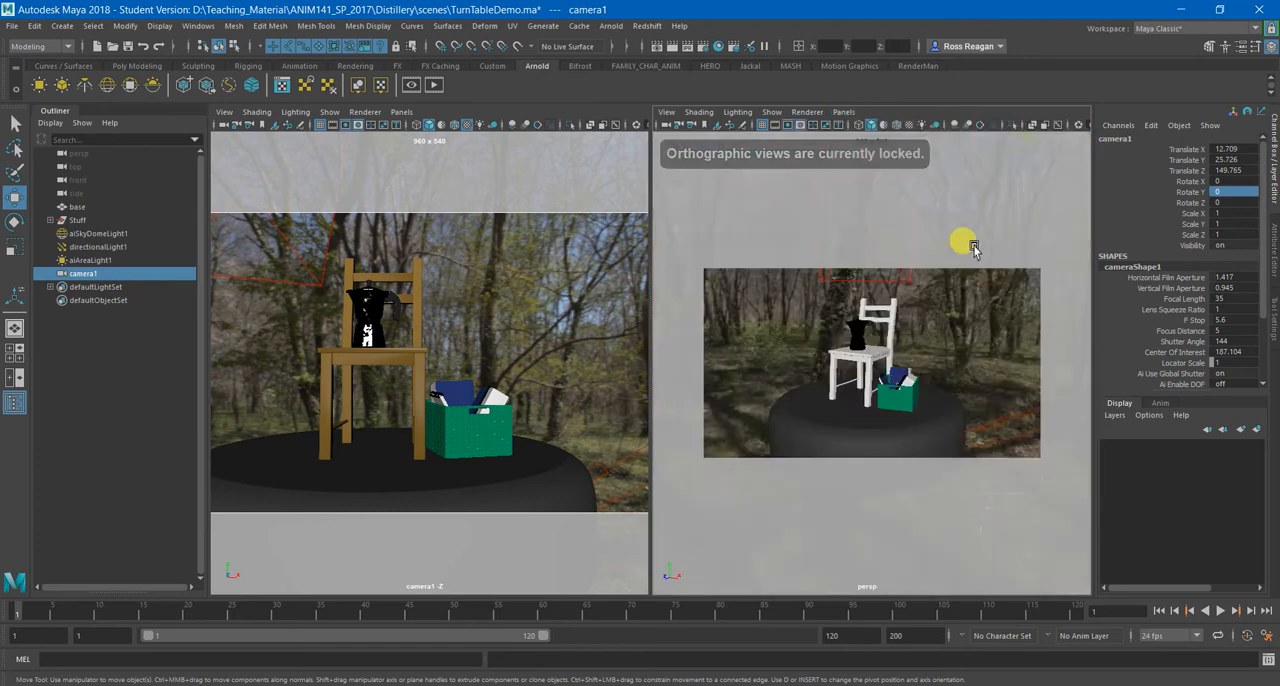
Hide the resolution gate and enable textured display in the persp view, bringing the new camera into sight.
left_click(788, 126)
right_click_drag(897, 313, 899, 286, "alt")
left_click(911, 128)
left_click_drag(918, 250, 932, 295, "alt")
right_click_drag(932, 295, 886, 318, "alt")
left_click_drag(886, 318, 914, 328, "alt")
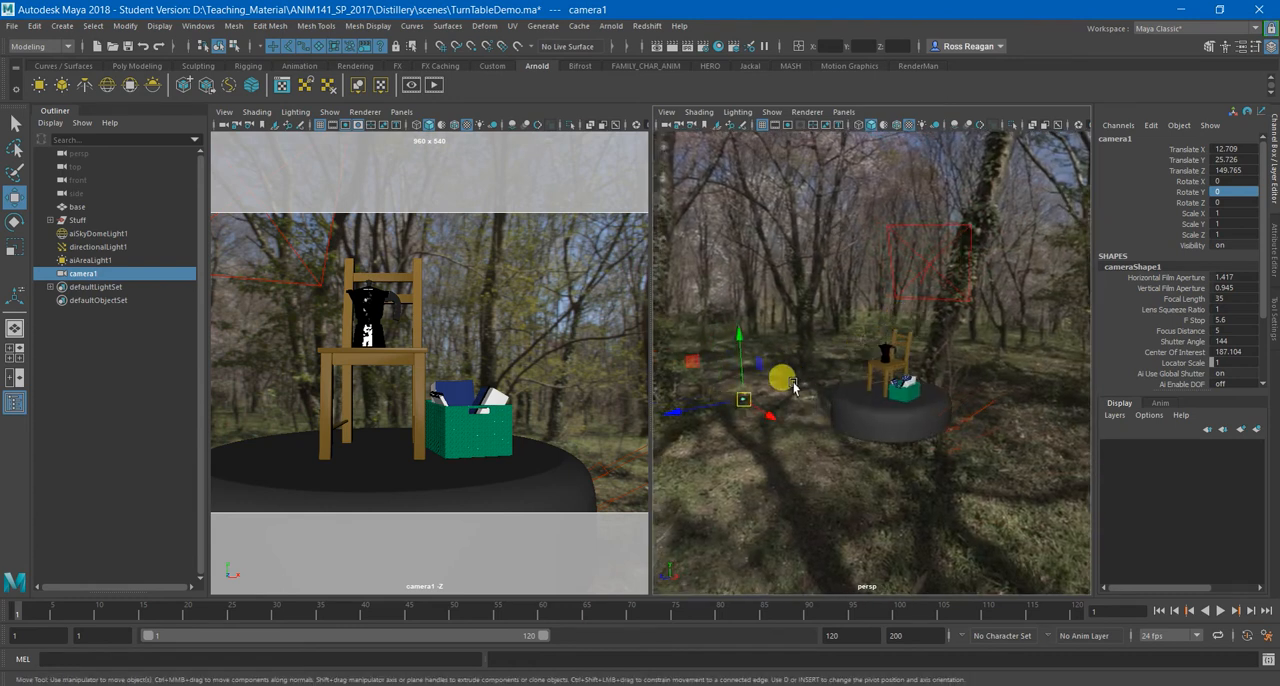
Increase camera1's Locator Scale to 25.8 so its icon is easy to see in the persp view.
key("q")
left_click(1173, 364)
middle_click_drag(914, 337, 694, 395)
left_click_drag(694, 395, 786, 401, "alt")
key("w")
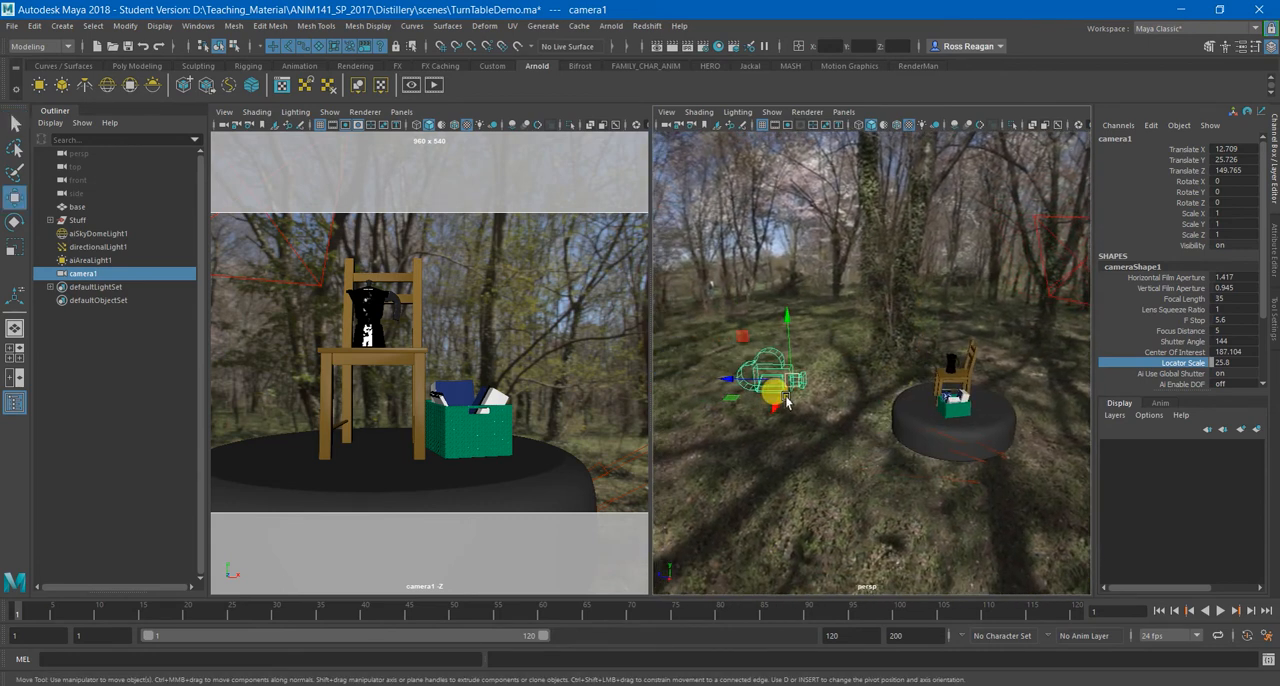
Rename camera1 to RenderCam.
left_click(1128, 137)
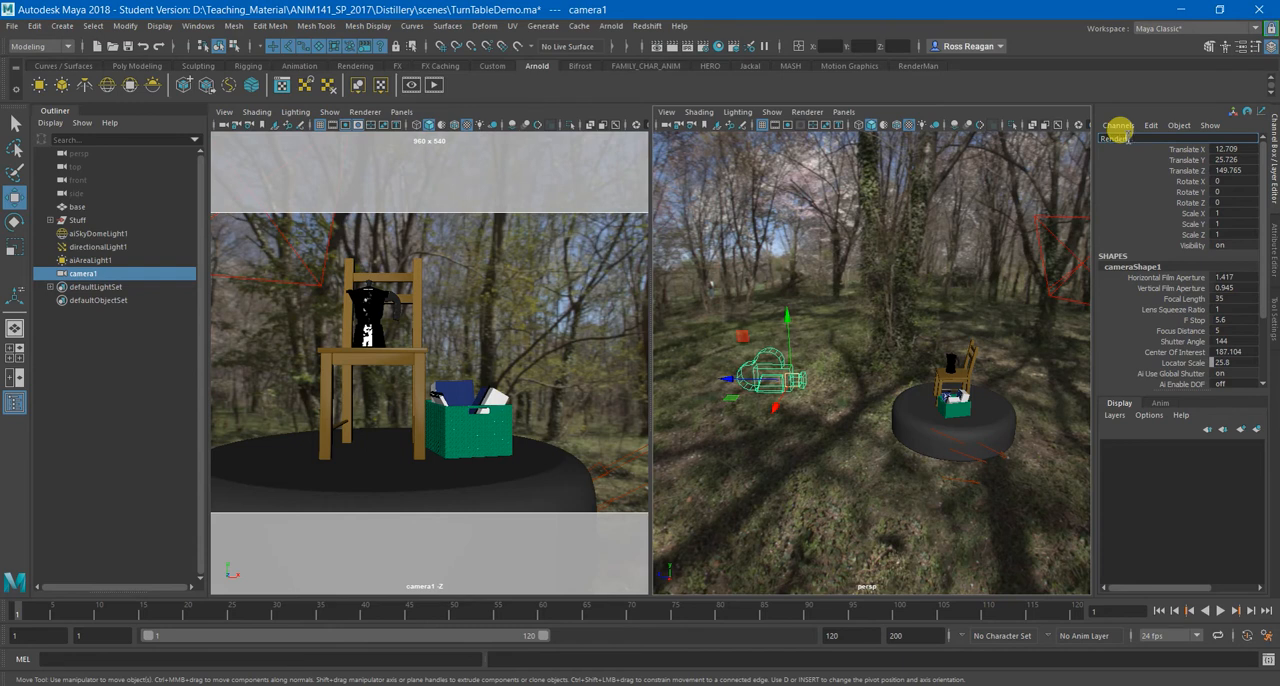
type("RenderCam")
key("Return")
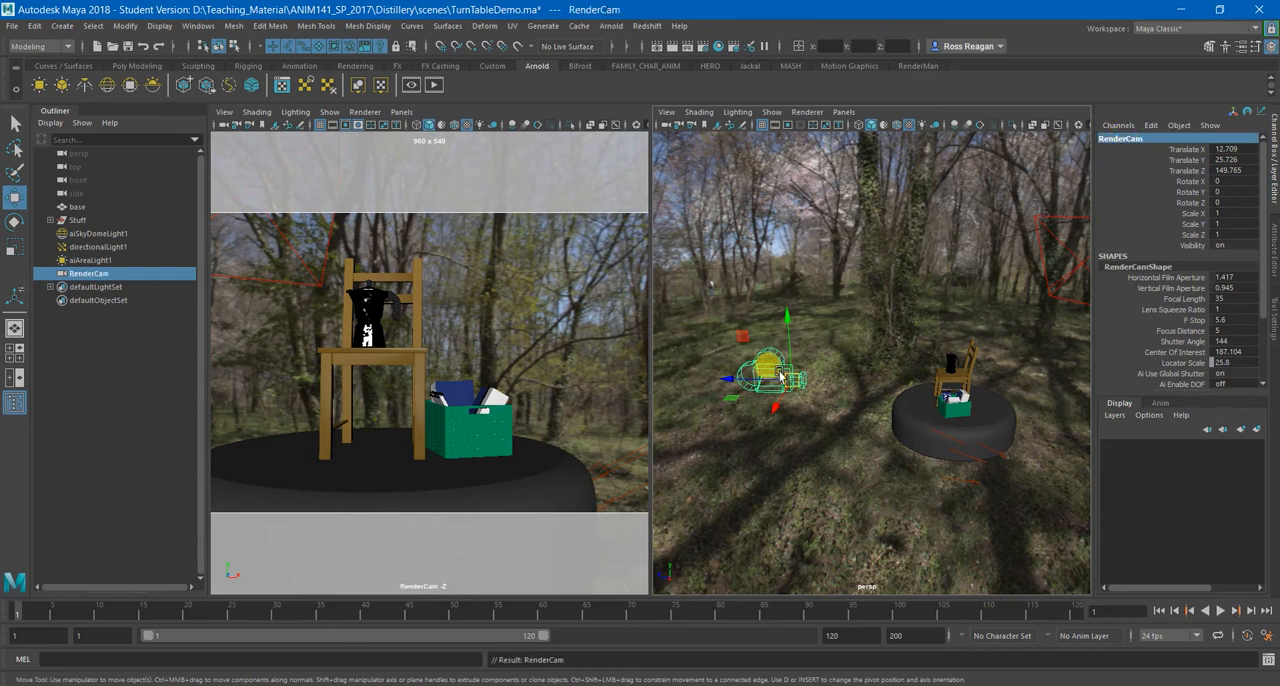
Widen the RenderCam pane and shift the camera to about X 10.2, Y 22.5.
mouse_move(768, 362)
left_mouse_down("alt")
mouse_move(752, 312)
mouse_move(804, 347)
mouse_move(768, 344)
left_mouse_up("alt")
left_click_drag(788, 301, 756, 371)
mouse_move(862, 304)
left_mouse_down()
mouse_move(859, 289)
mouse_move(860, 303)
left_mouse_up()
left_click_drag(824, 385, 832, 377)
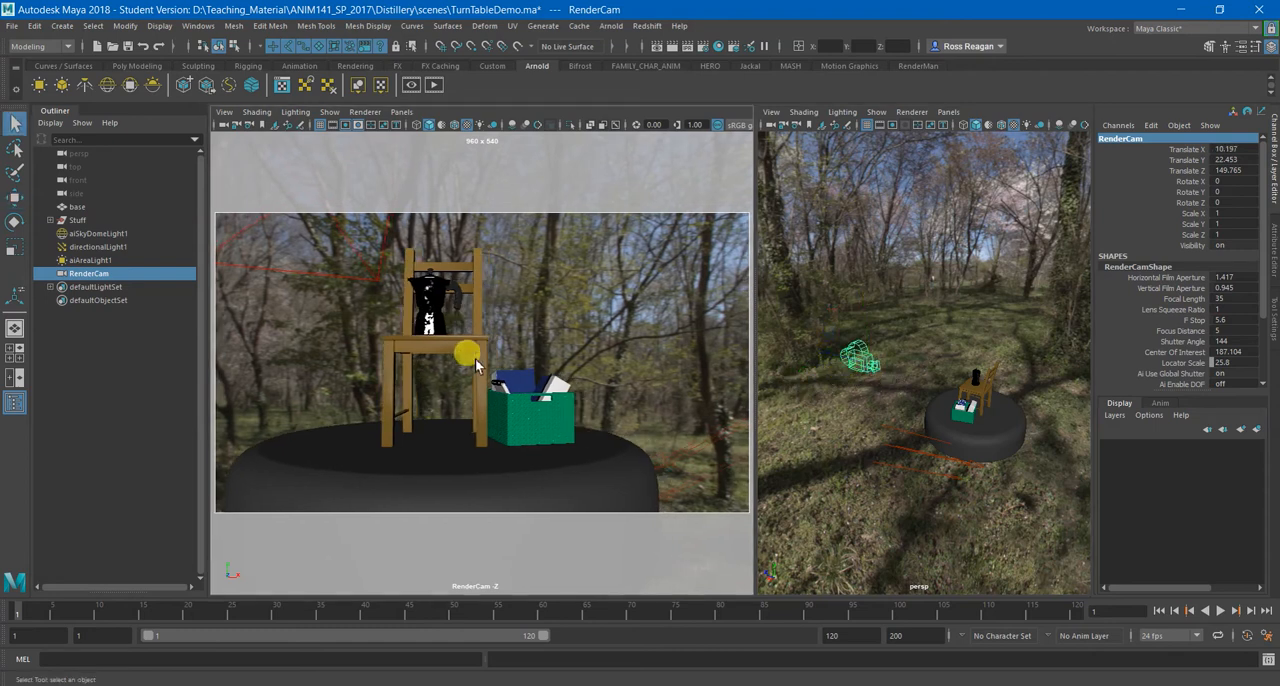
Select the base and frame it in the RenderCam view to centre the camera on it.
left_click(443, 480)
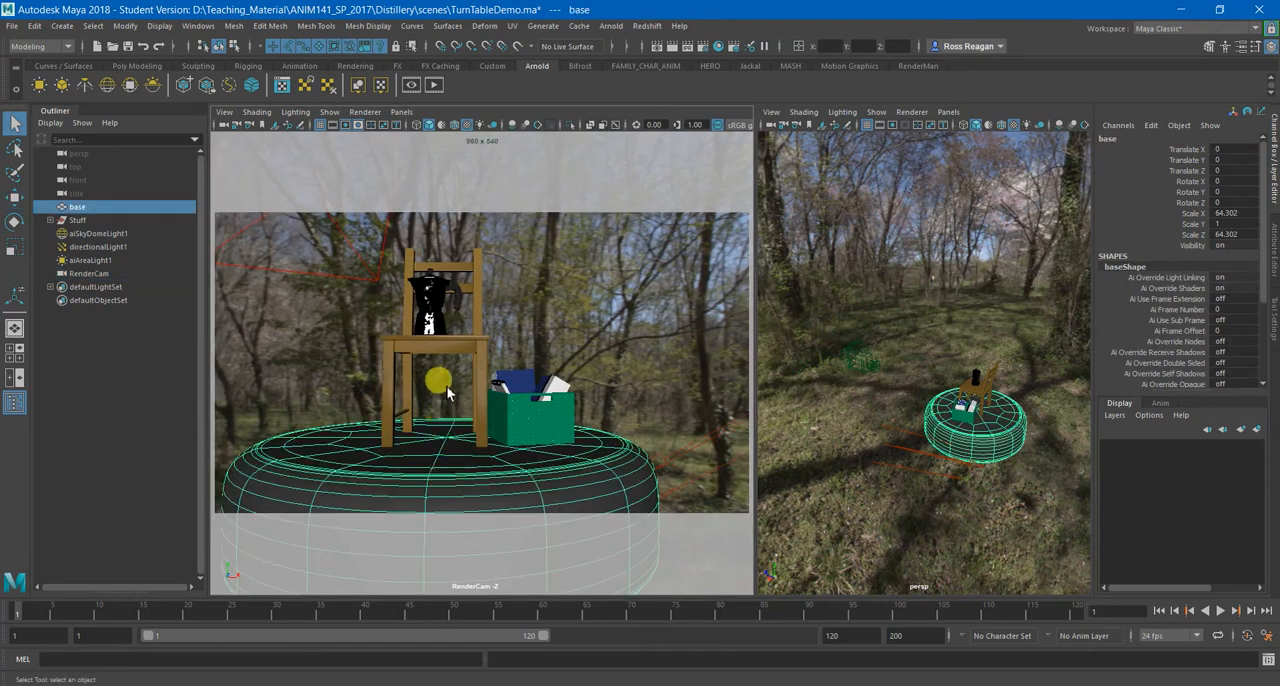
key("w")
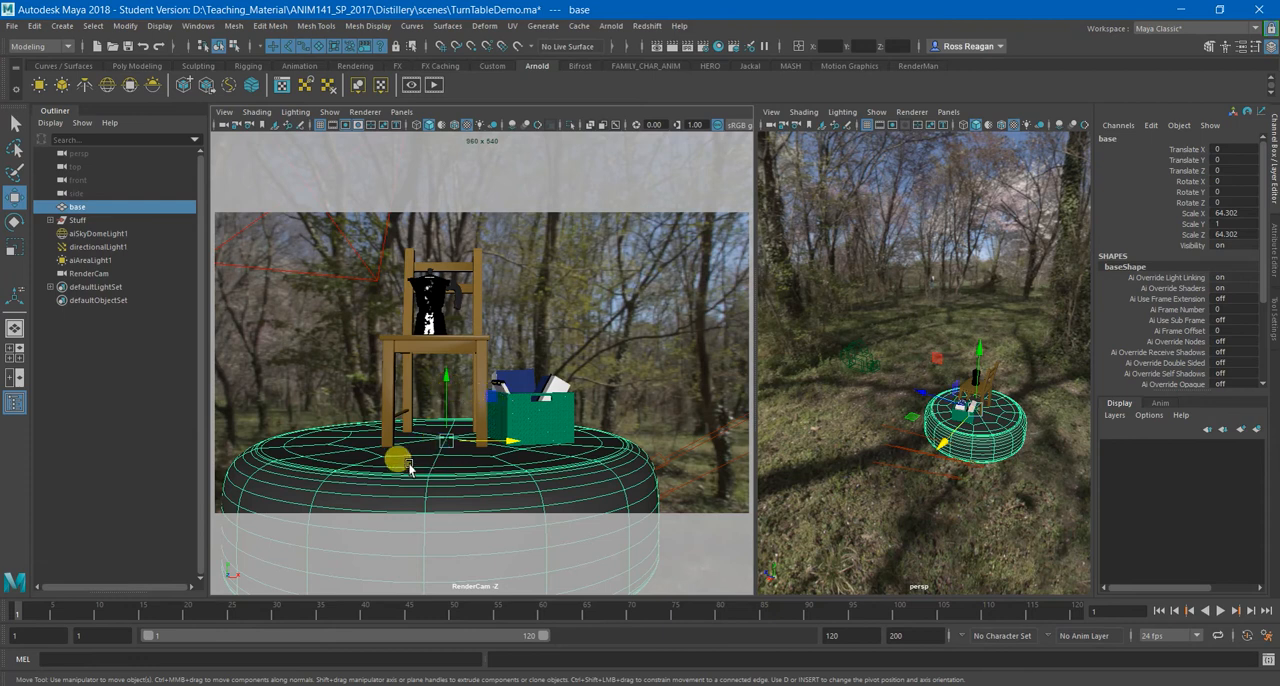
key("q")
key("w")
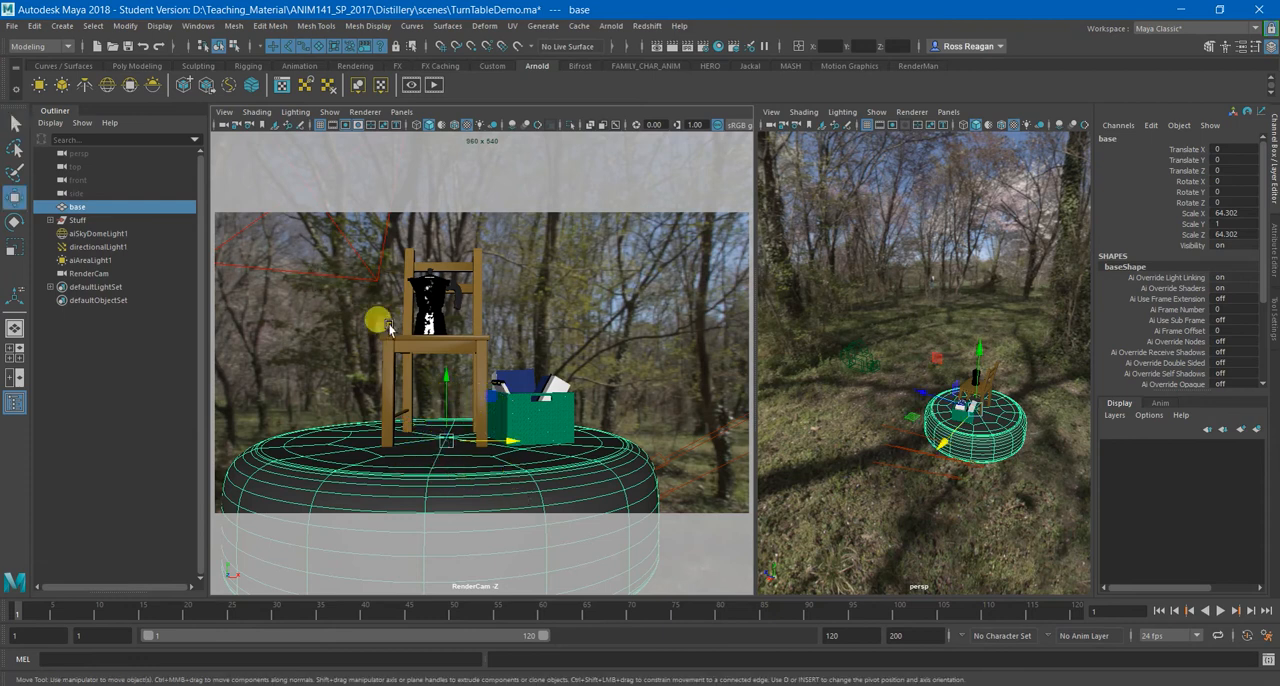
key("f")
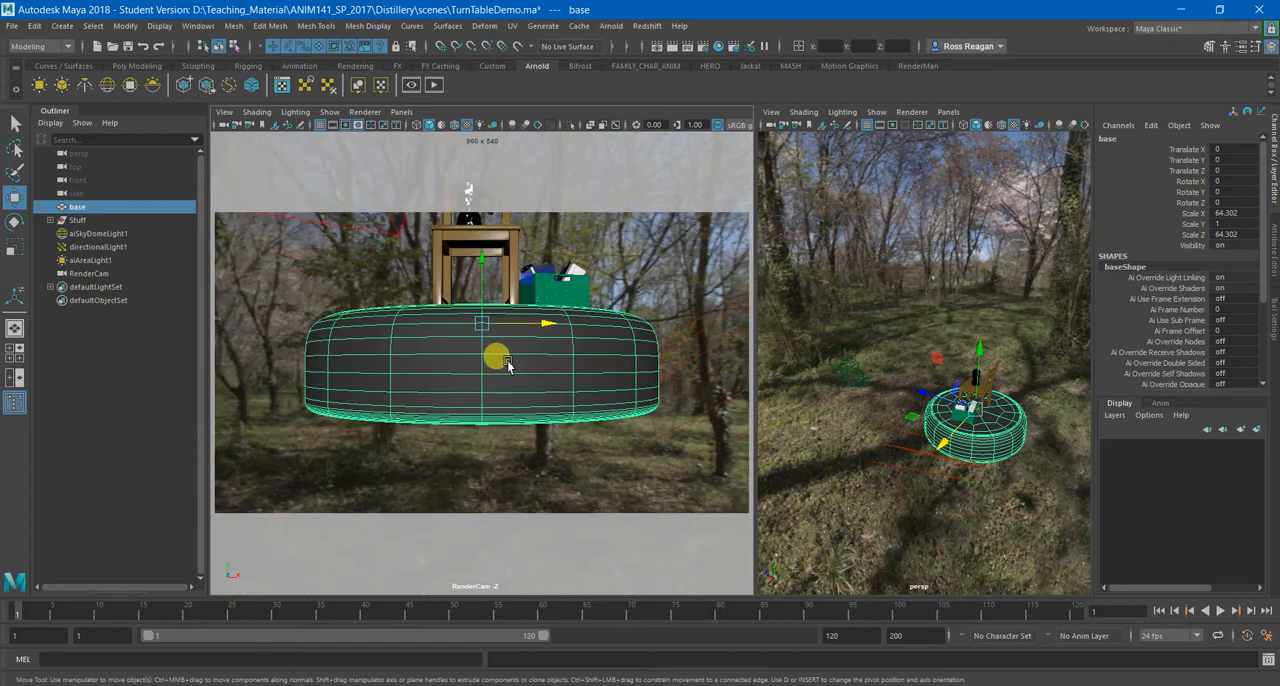
key("q")
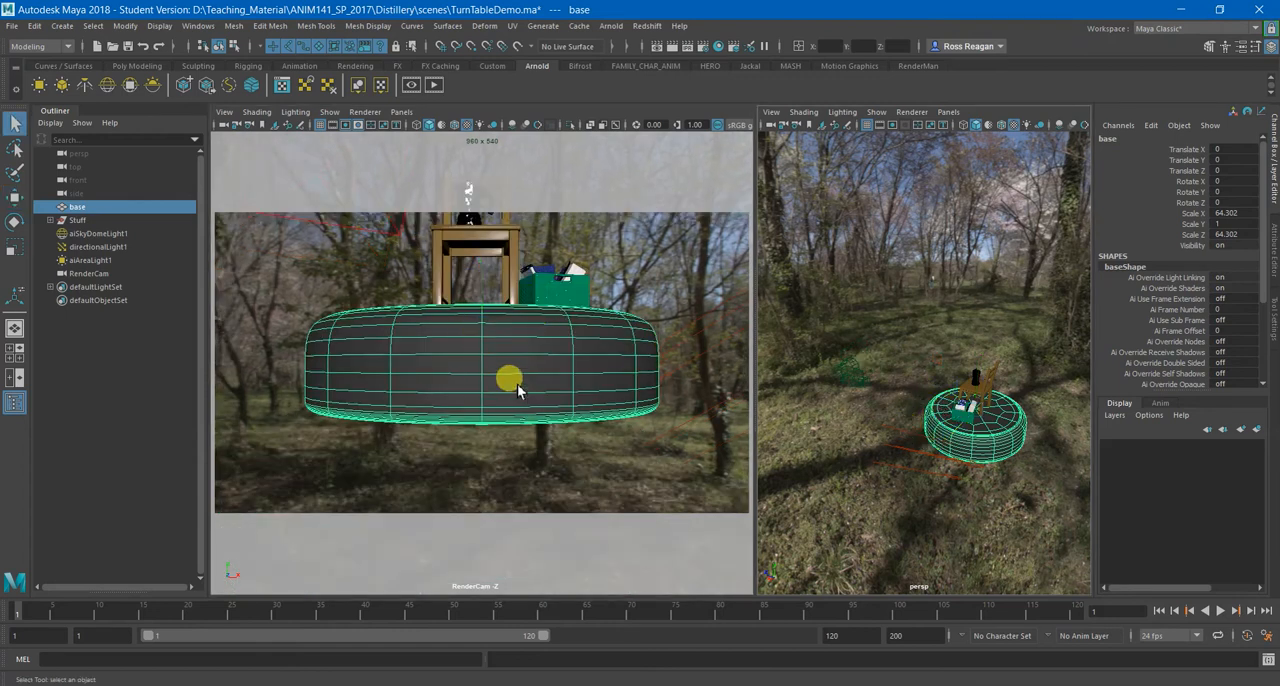
Move RenderCam up and closer to the objects, to about Y 25.4 and Z 126.8.
left_click(848, 374)
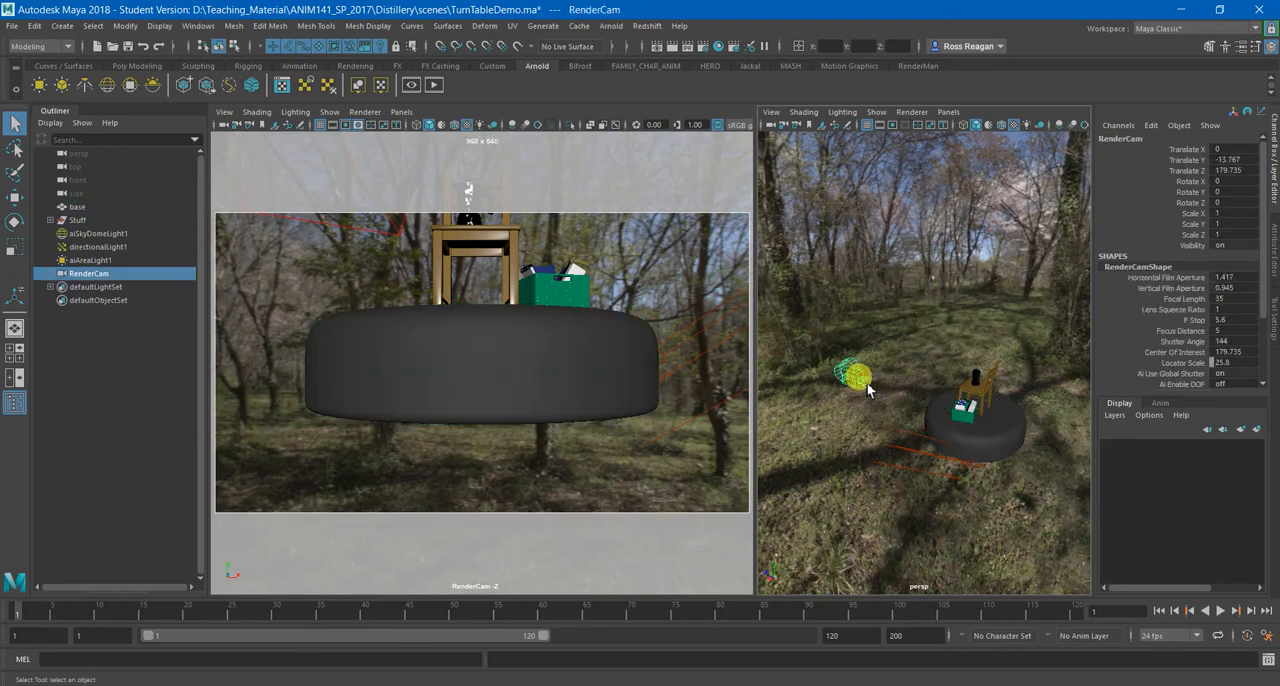
key("w")
left_click_drag(850, 328, 840, 366)
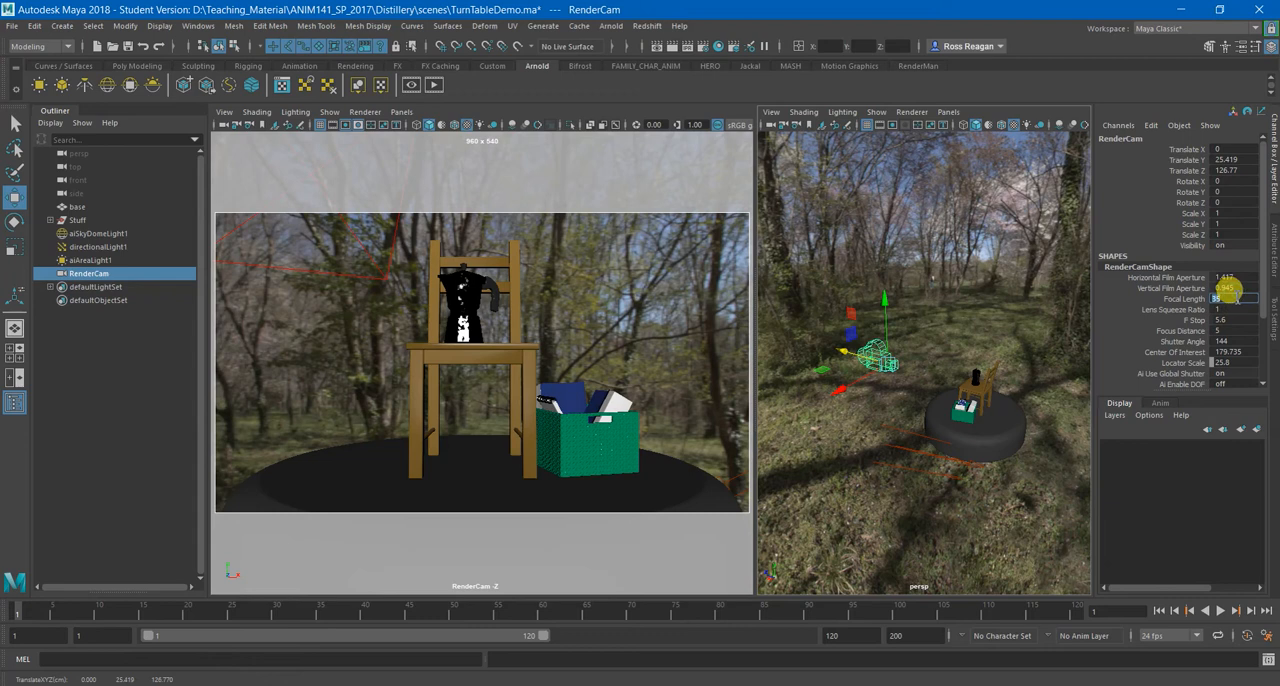
Set RenderCam's Focal Length to 50 and move the camera back to about Z 175.7, checking the framing enlarged.
left_click_drag(1236, 300, 1238, 300)
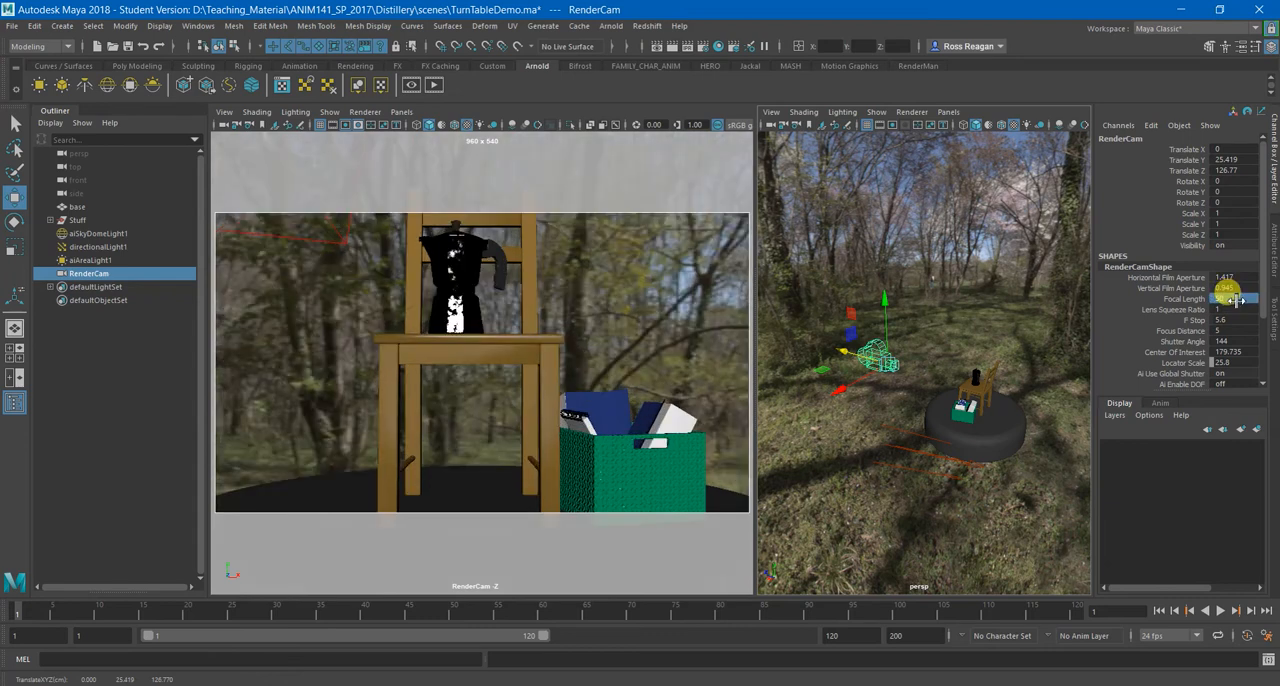
left_click_drag(834, 334, 818, 355)
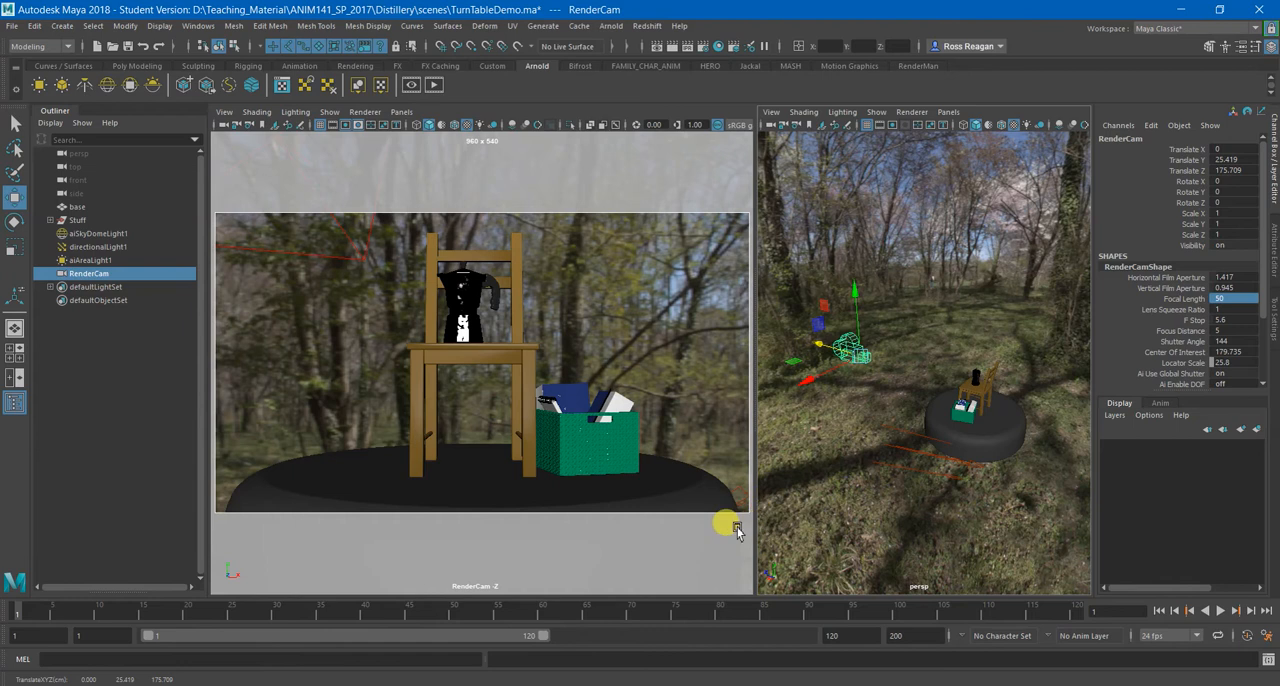
key("space")
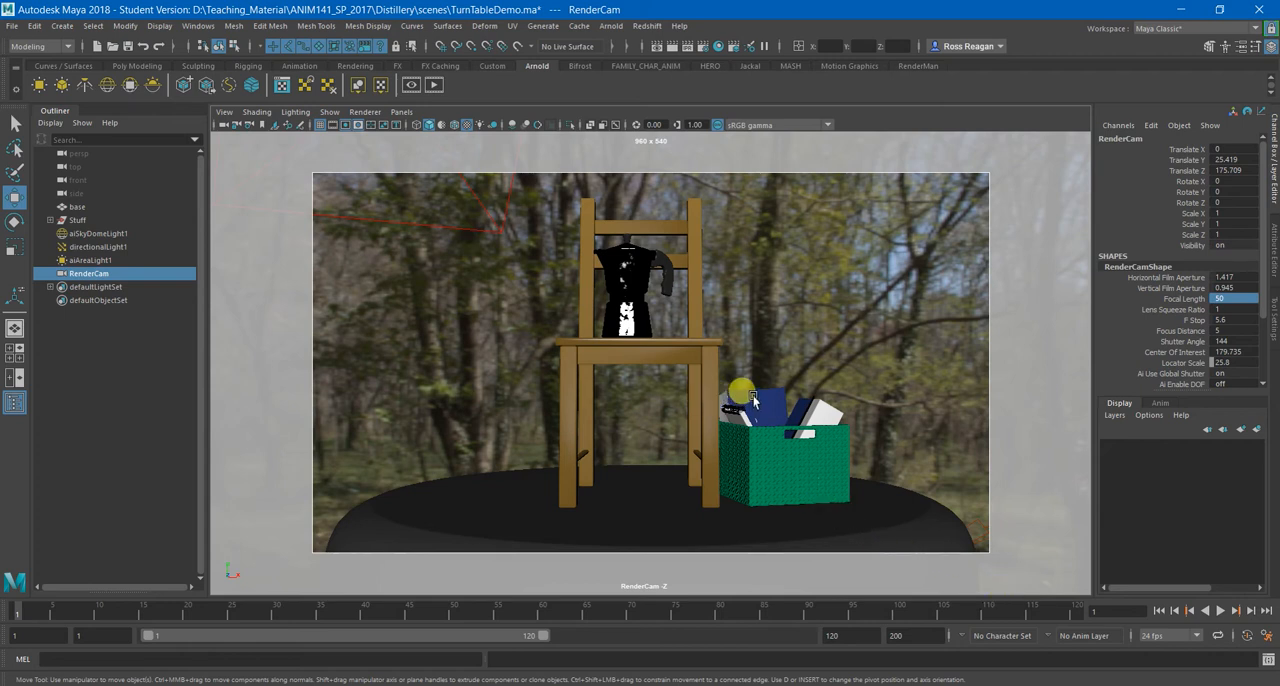
key("space")
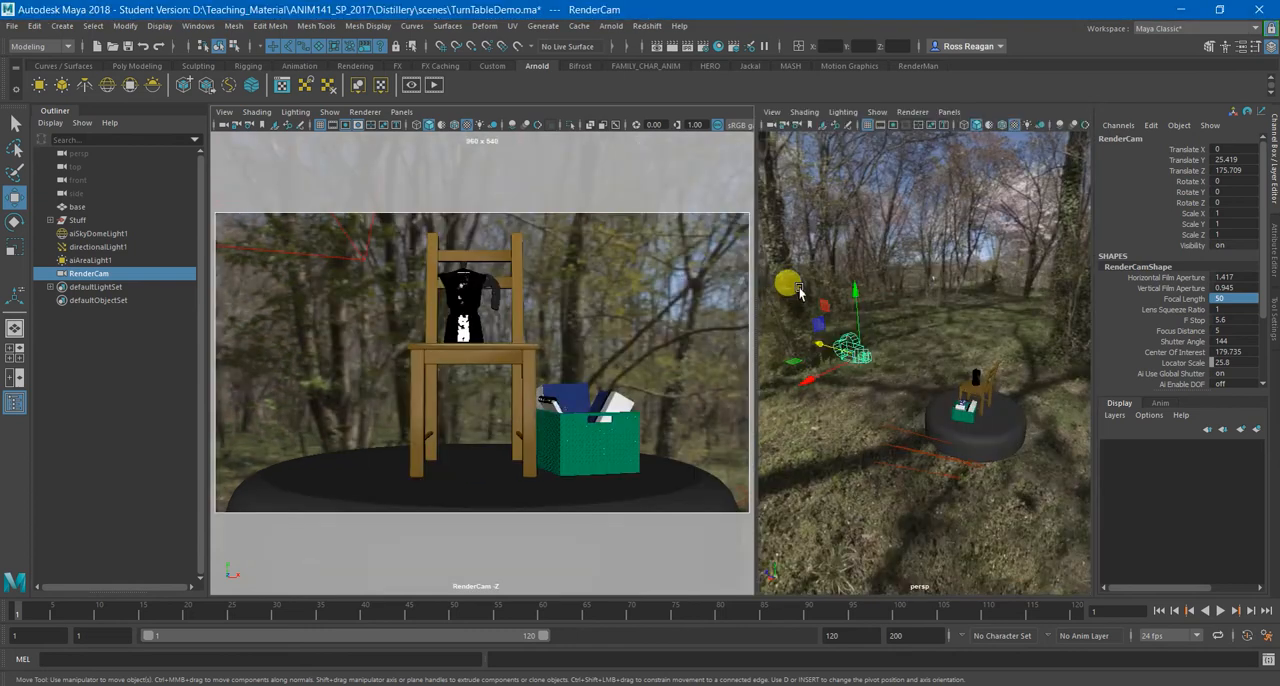
Raise RenderCam to about Y 46.5, Z 179.5 and tilt it down to about -6.3 in Rotate X.
left_click_drag(852, 295, 851, 300)
left_click_drag(813, 376, 820, 338)
key("e")
key("w")
key("e")
key("w")
left_click_drag(851, 290, 850, 287)
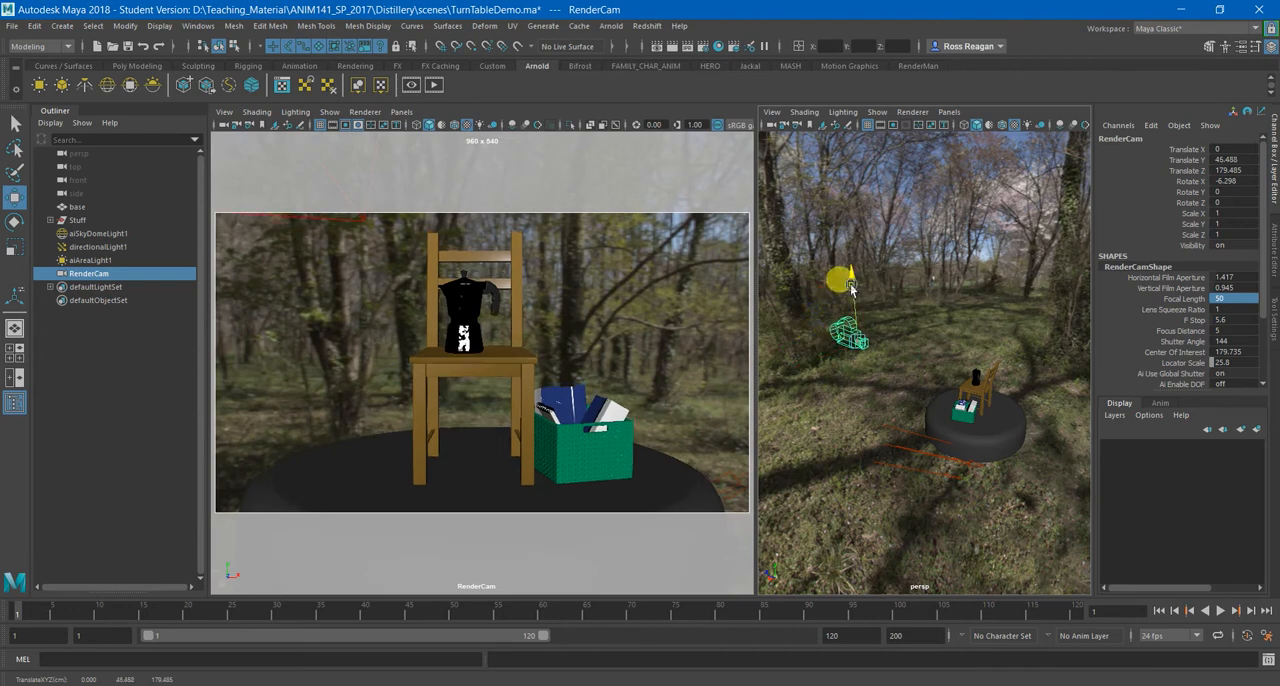
key("q")
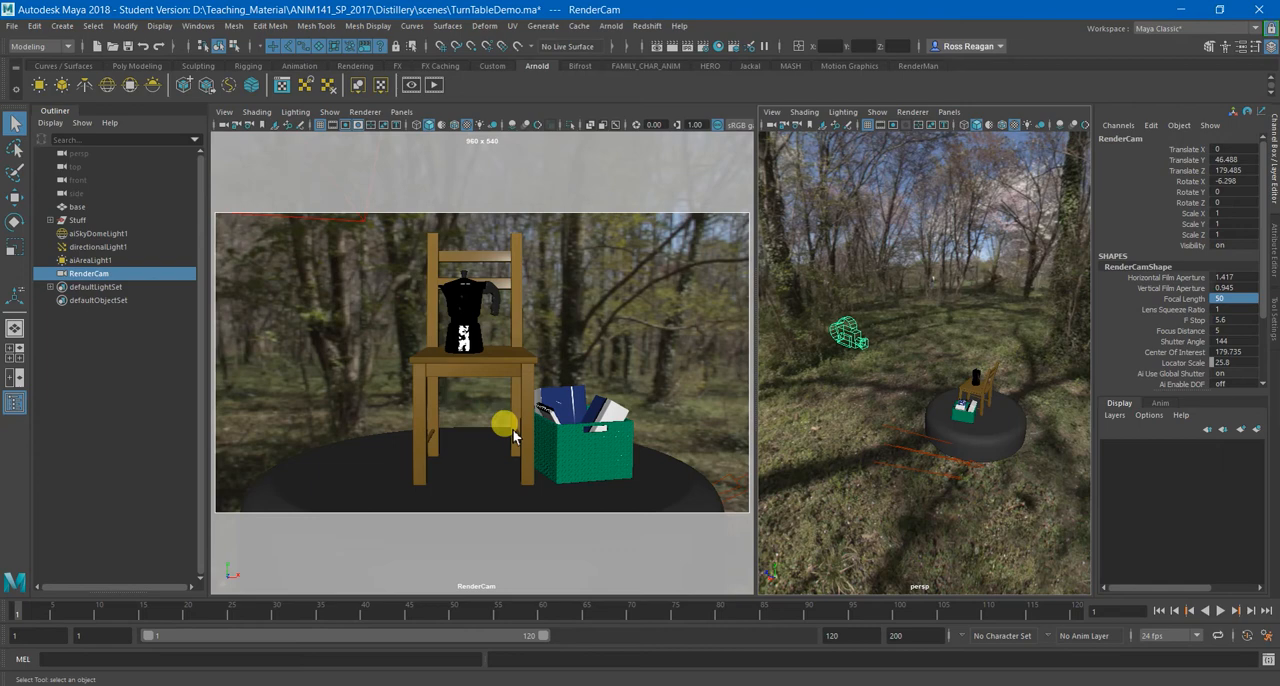
Select the sky dome light and display the attributes of aiSkyDomeLightShape1.
left_click(979, 307)
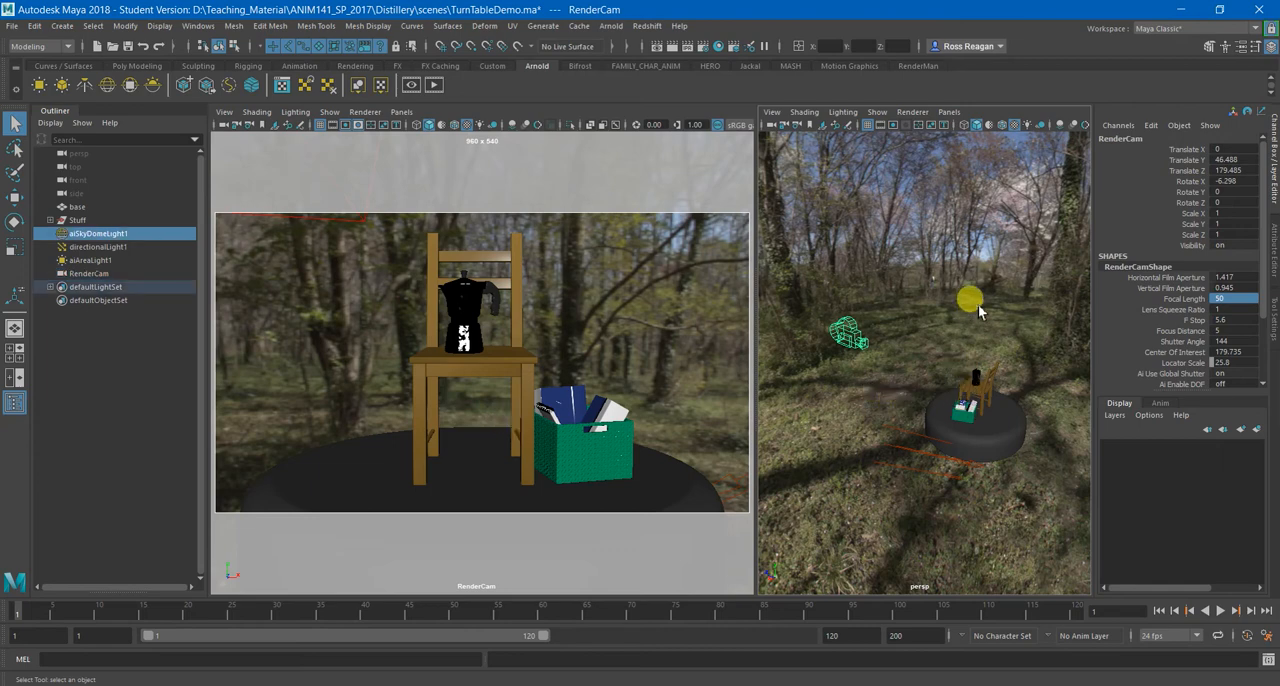
middle_click_drag(1007, 380, 946, 428, "alt")
right_click_drag(946, 428, 932, 446, "alt")
left_click_drag(932, 446, 985, 445, "alt")
left_click_drag(952, 395, 1228, 287, "alt")
left_click_drag(975, 352, 1059, 361, "alt")
left_click(1272, 250)
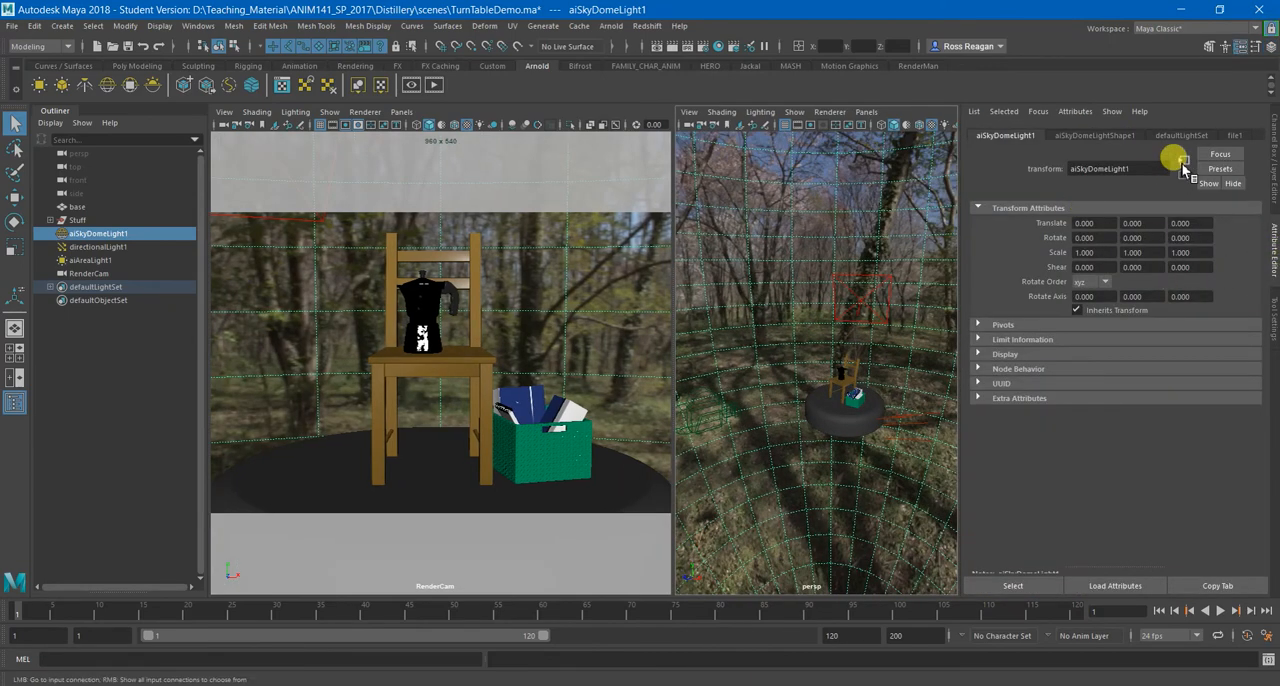
left_click(1098, 135)
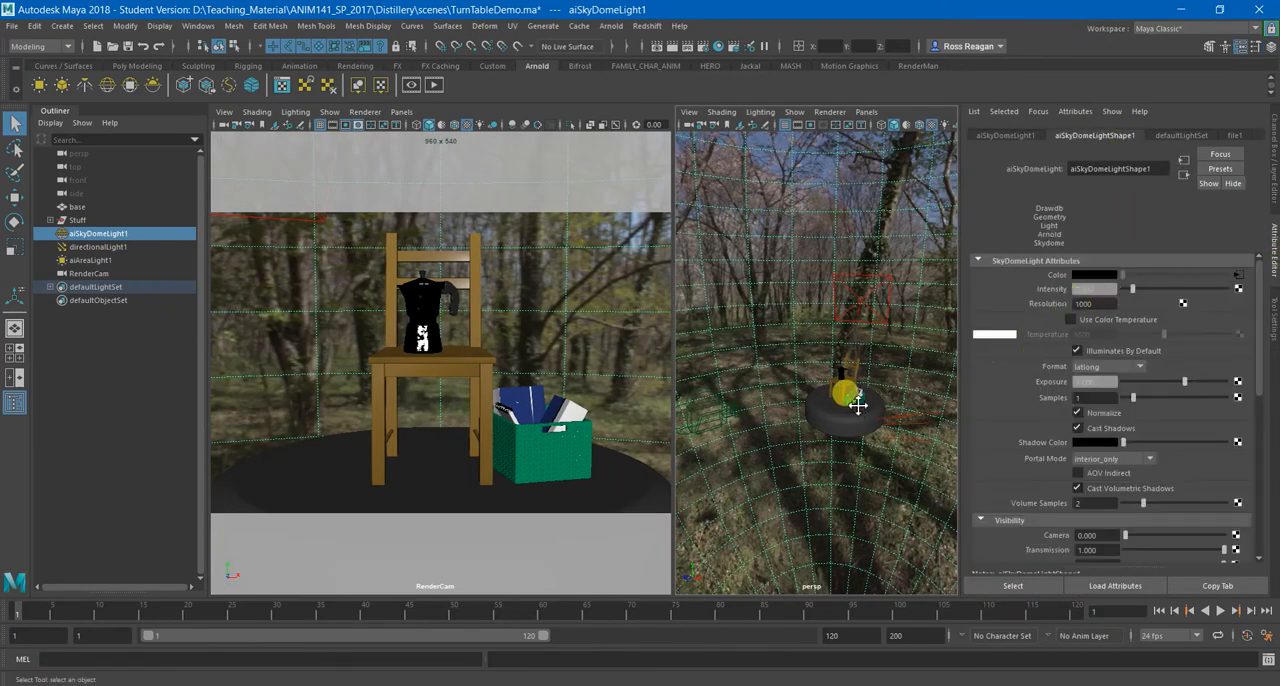
Select the directional light beside the base and display its Arnold attributes.
left_click_drag(857, 408, 820, 393, "alt")
right_click_drag(820, 393, 840, 401, "alt")
middle_click_drag(840, 401, 851, 423, "alt")
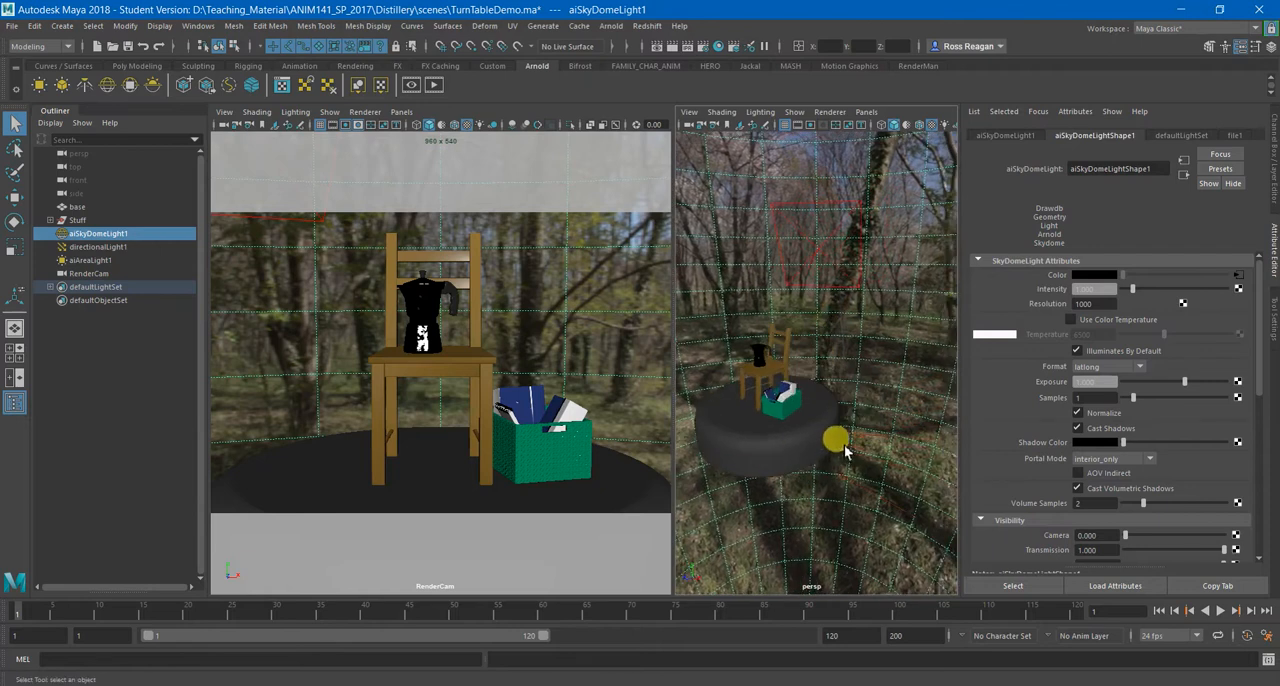
left_click(835, 443)
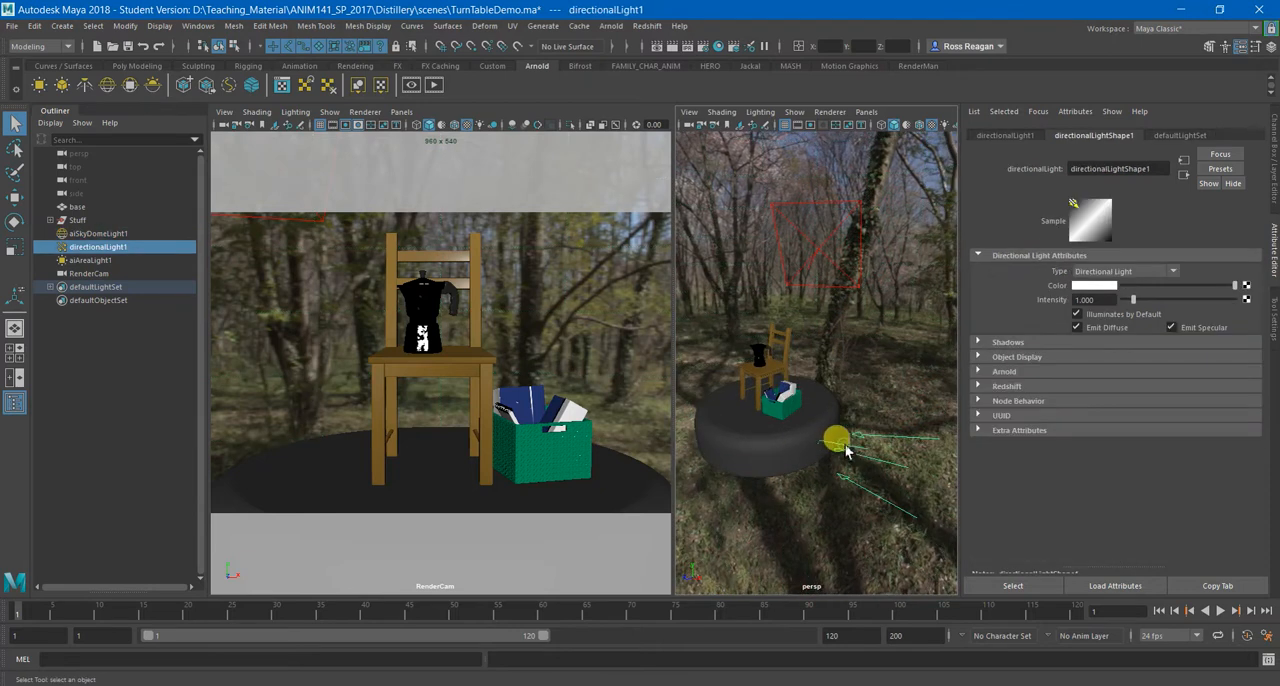
left_click(1021, 372)
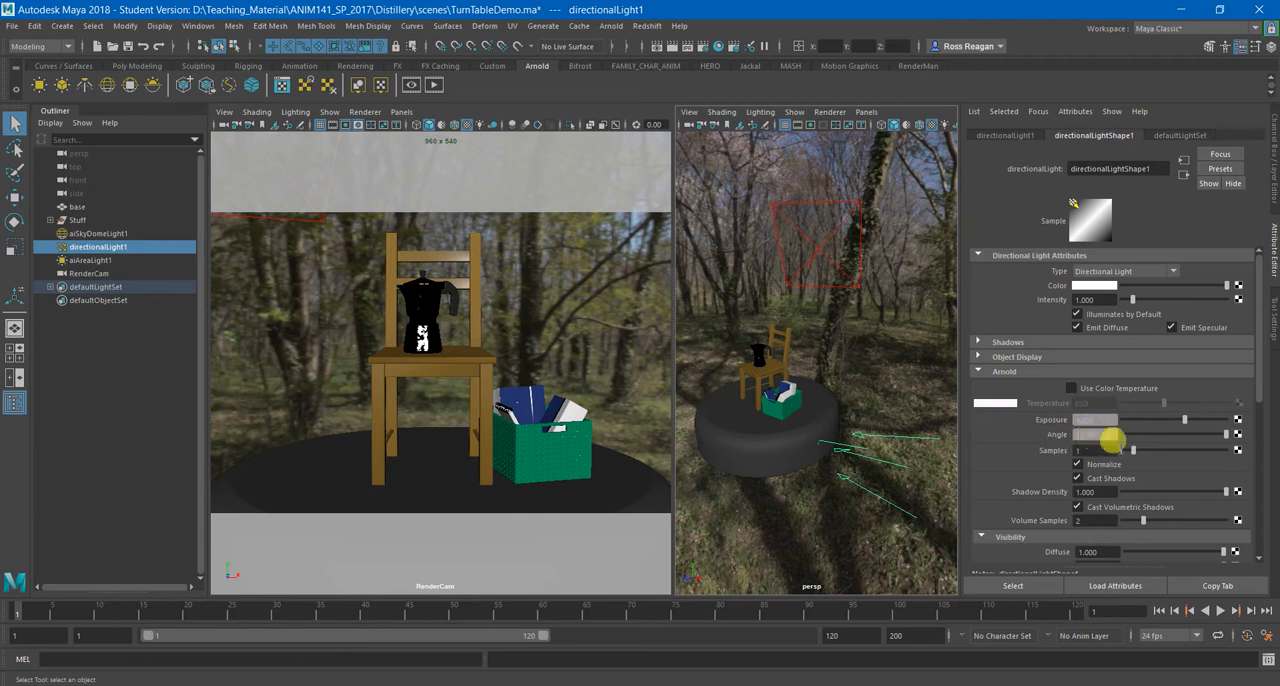
Select the area light above the base and review its attributes and its placement around the objects.
left_click_drag(850, 440, 779, 418, "alt")
left_click(808, 222)
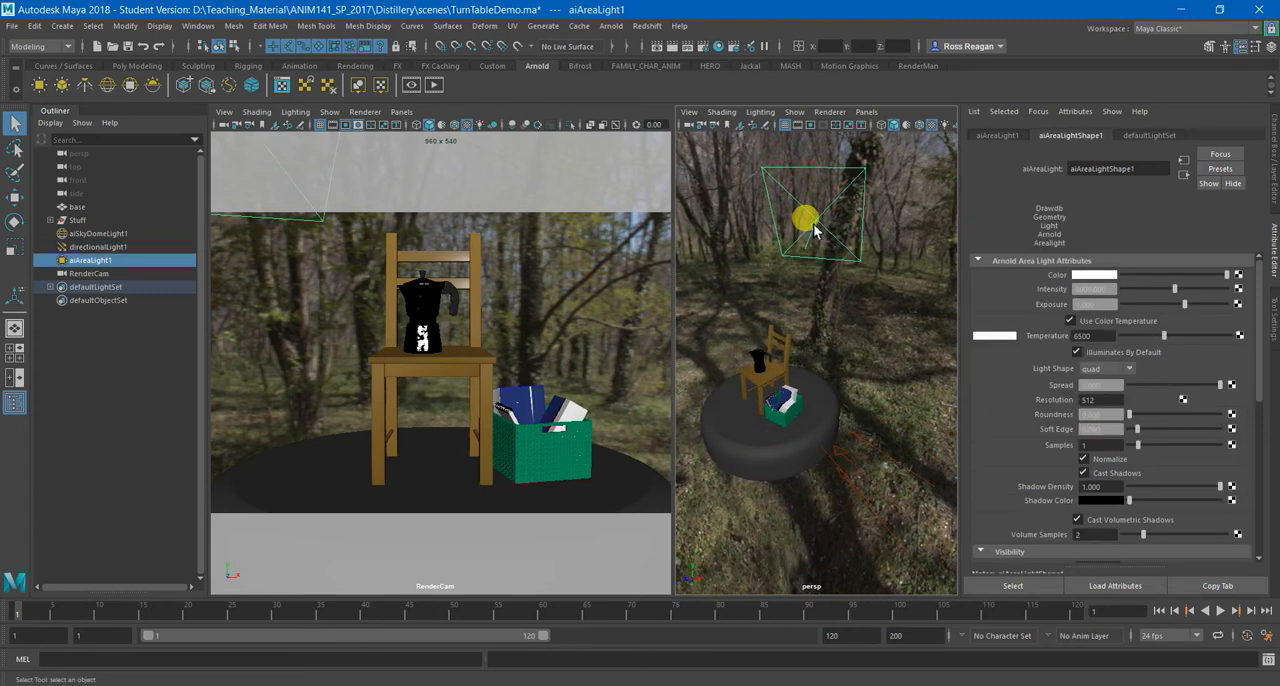
left_click_drag(815, 247, 918, 343, "alt")
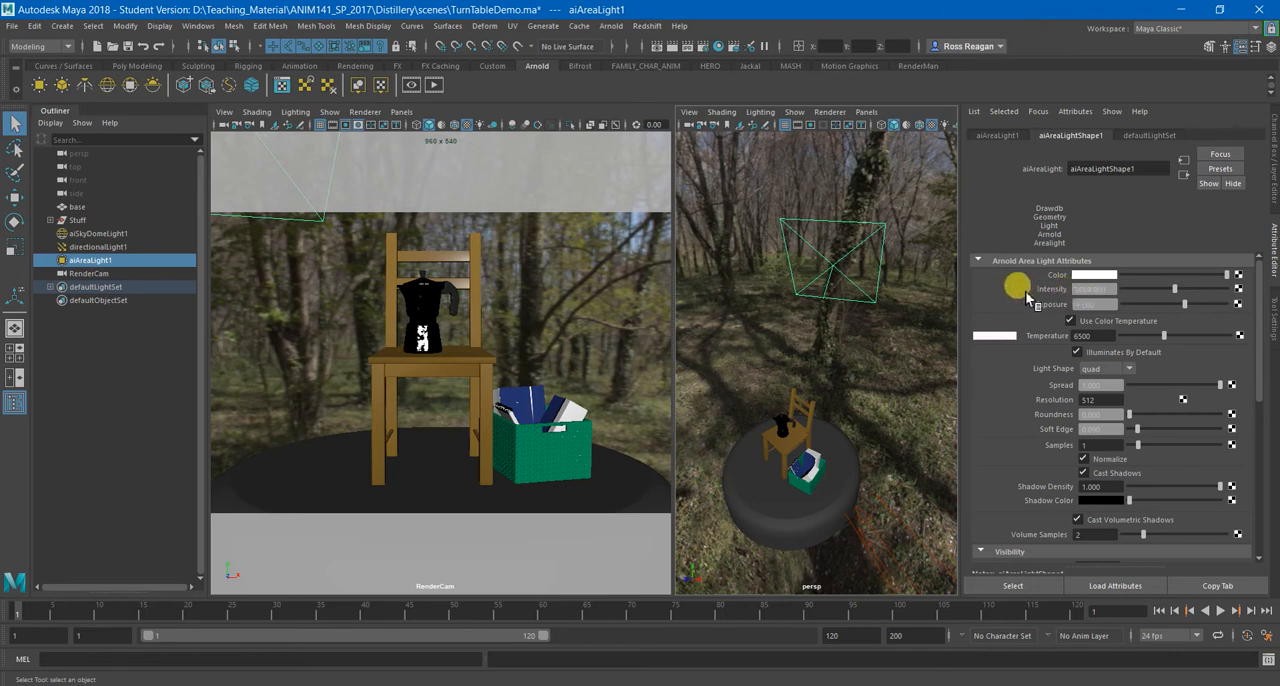
left_click_drag(830, 422, 817, 454, "alt")
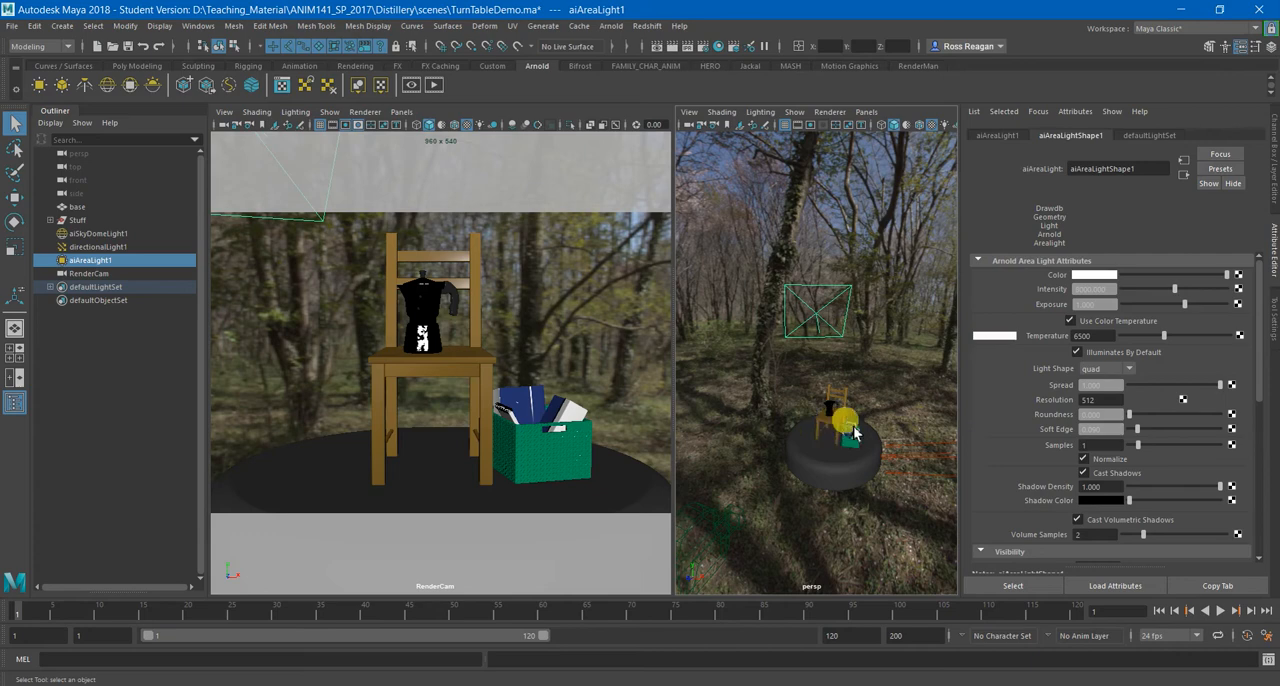
mouse_move(884, 448)
left_mouse_down("alt")
mouse_move(818, 442)
mouse_move(877, 447)
mouse_move(857, 414)
mouse_move(815, 422)
mouse_move(865, 460)
mouse_move(877, 449)
left_mouse_up("alt")
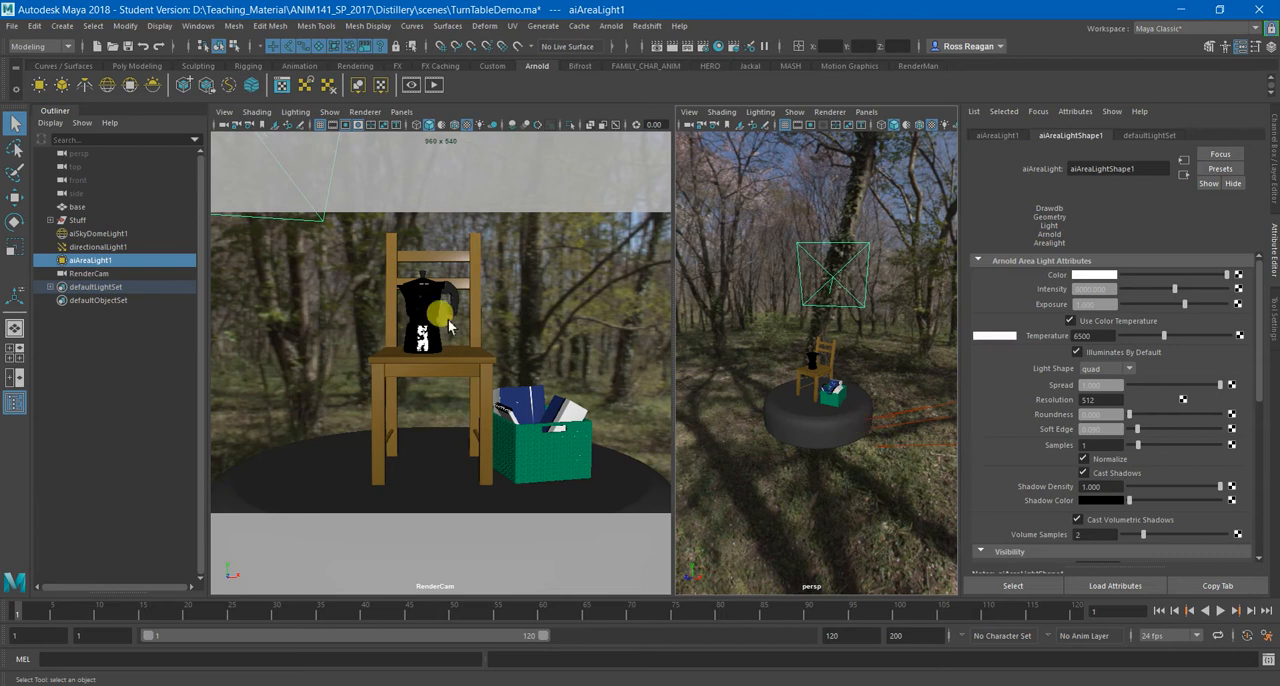
Save the scene as a student version file and enlarge the RenderCam view.
left_click(12, 25)
left_click(34, 79)
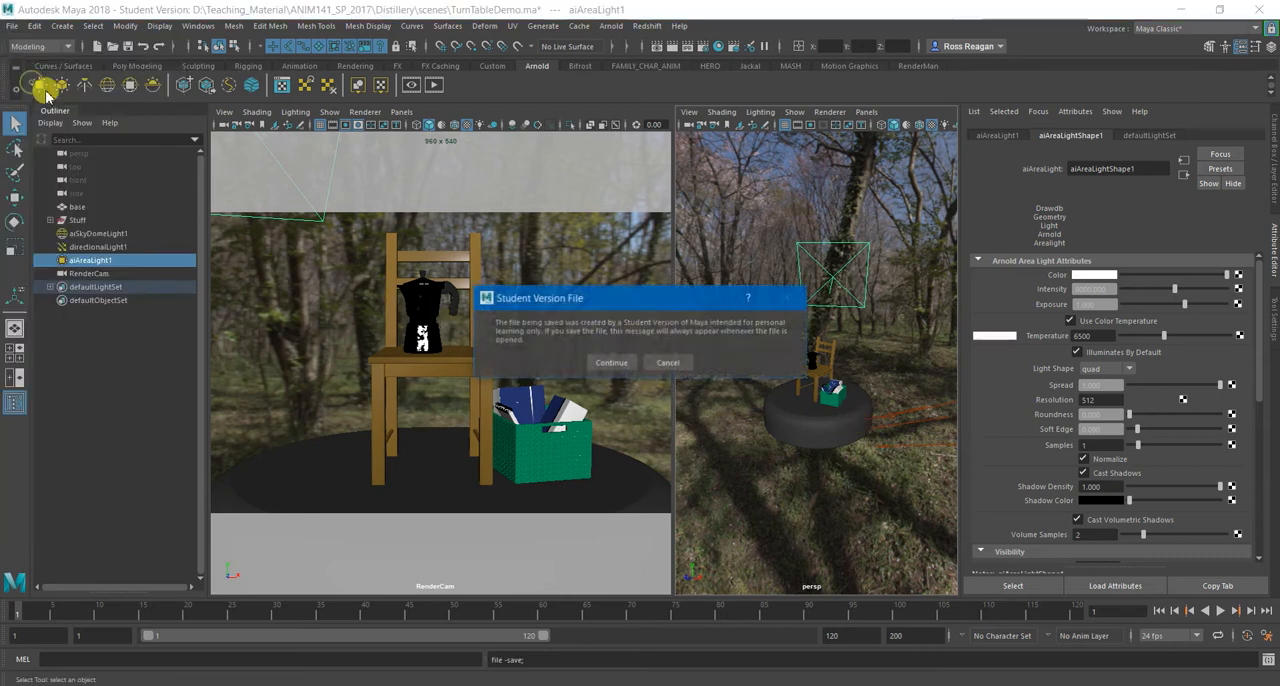
left_click(612, 362)
key("space")
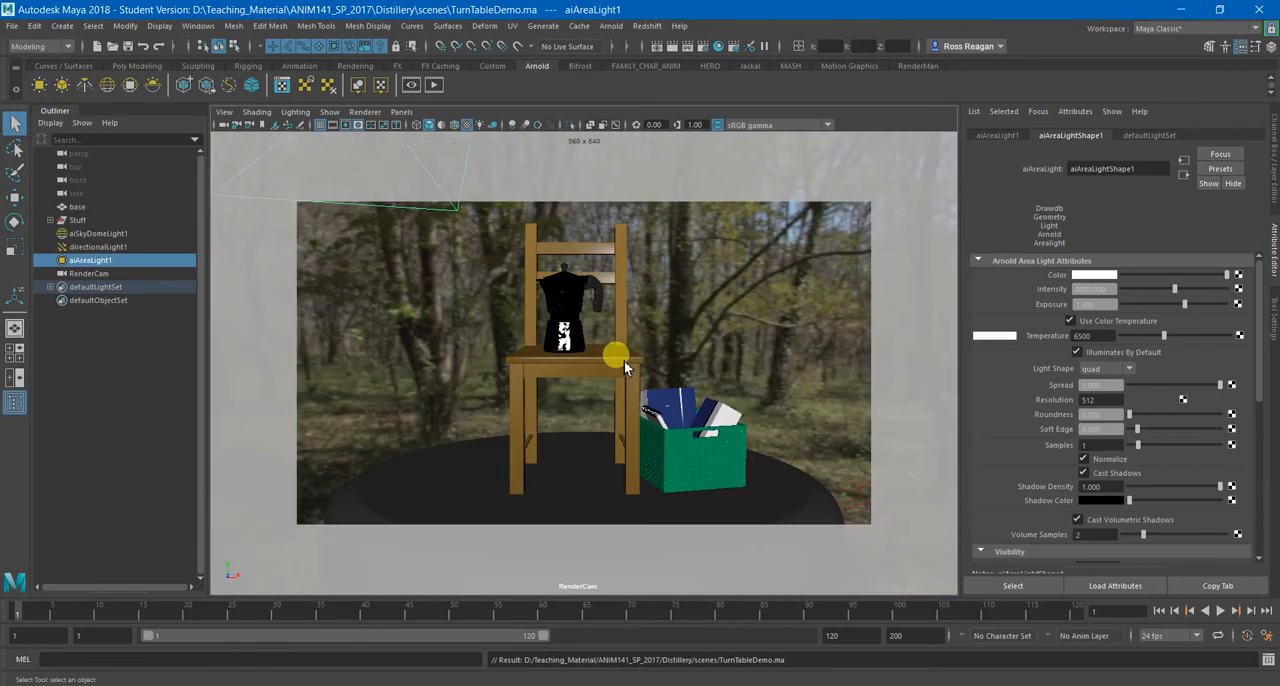
Parent the Stuff group under base and select base.
left_click(156, 353)
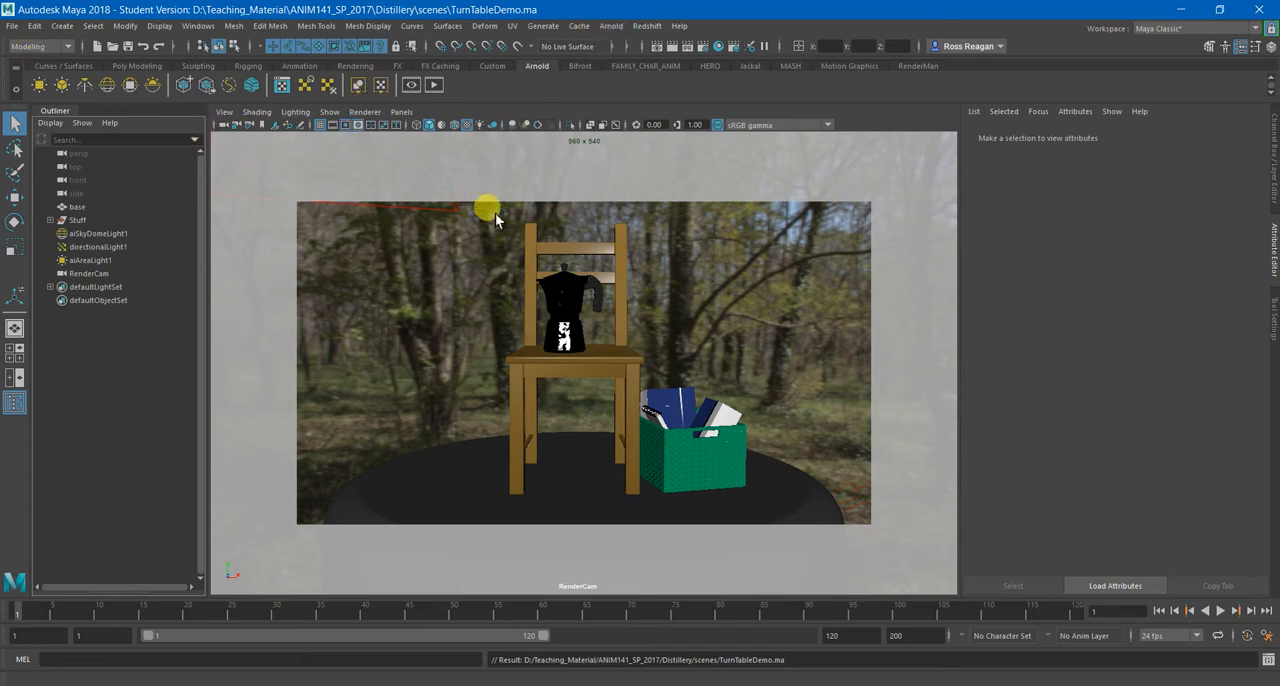
left_click(109, 206)
middle_click_drag(109, 206, 75, 207)
left_click(83, 224)
left_click(75, 207)
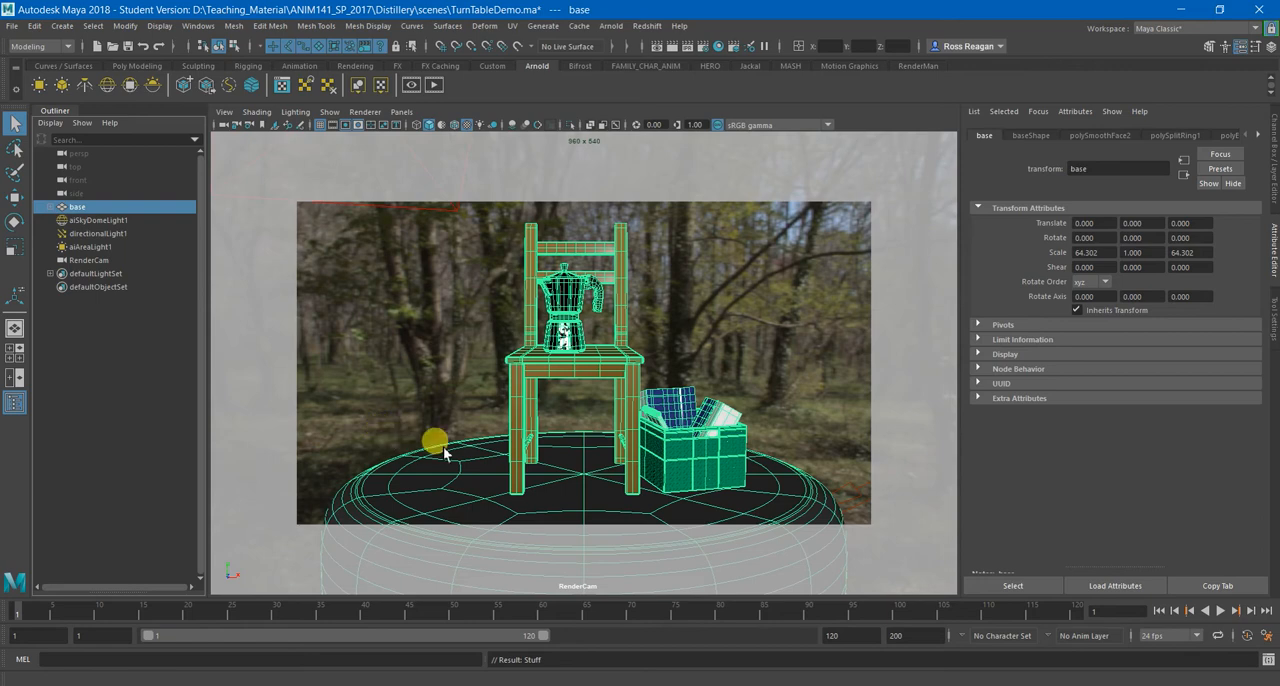
Test-rotate the base with its objects around the Y axis and undo the rotation.
key("e")
mouse_move(582, 496)
left_mouse_down()
mouse_move(569, 482)
mouse_move(606, 497)
mouse_move(526, 523)
mouse_move(597, 503)
left_mouse_up()
key("ctrl+z")
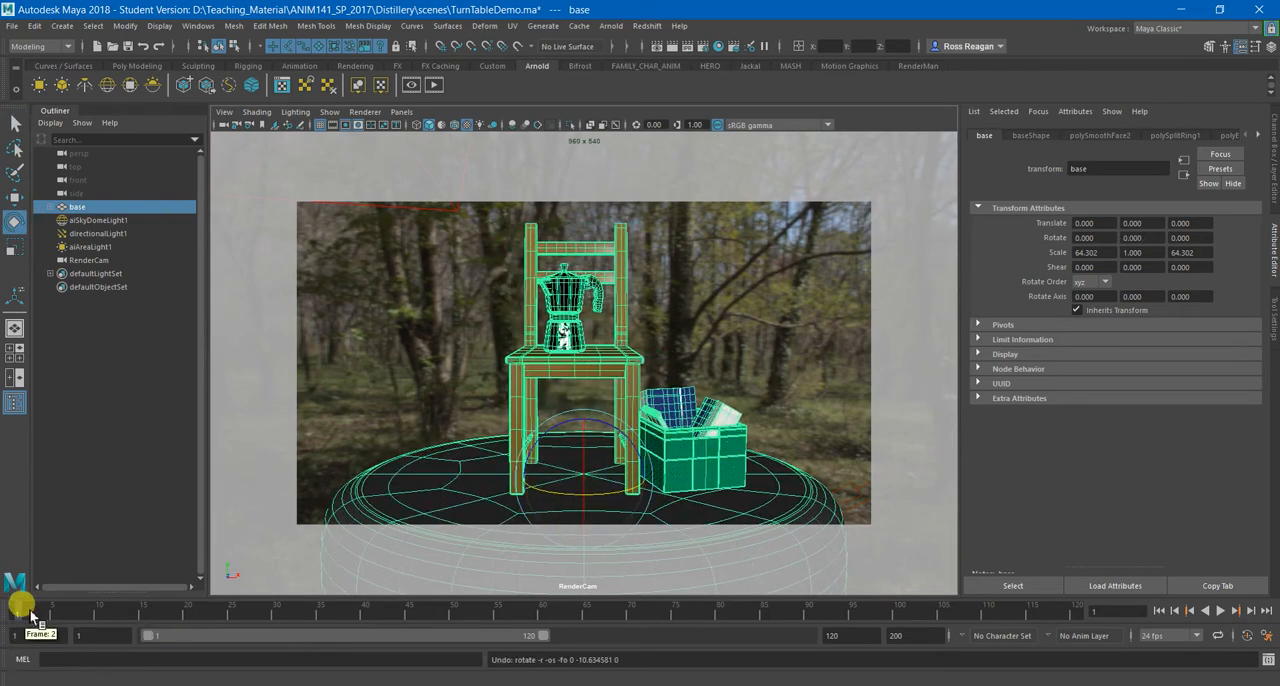
Key the base's Rotate Y at 0 on frame 1.
left_click(1268, 195)
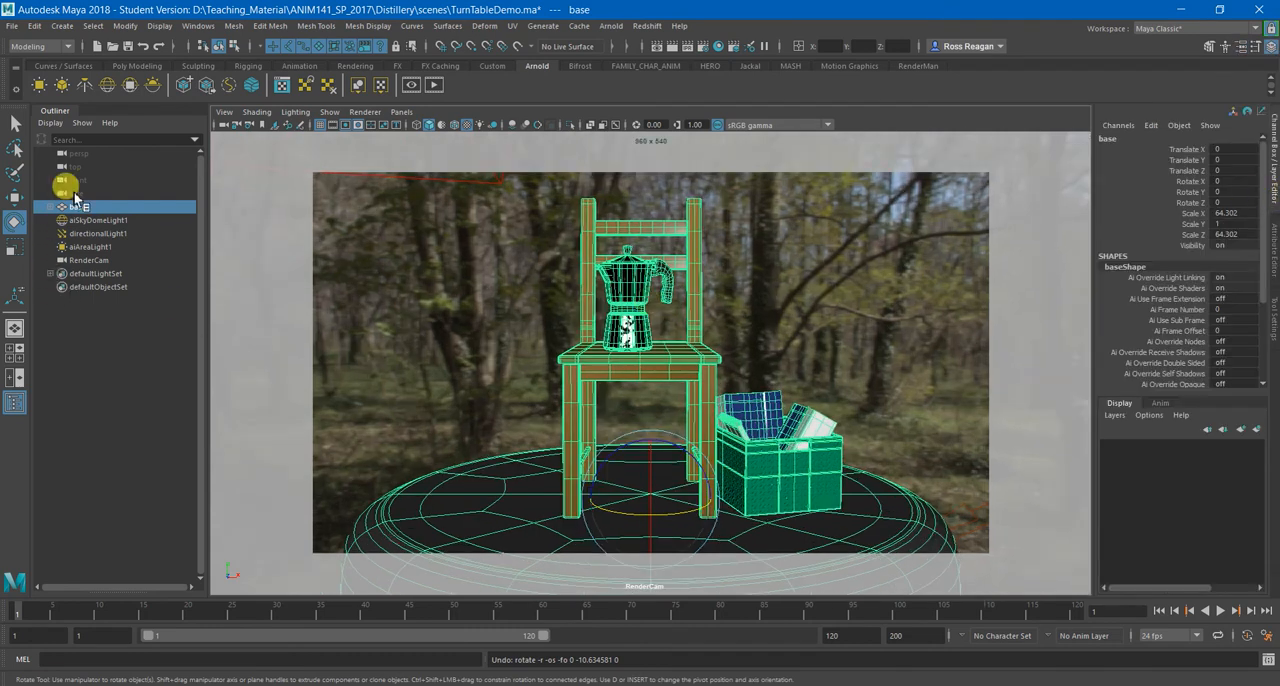
right_click(1190, 192)
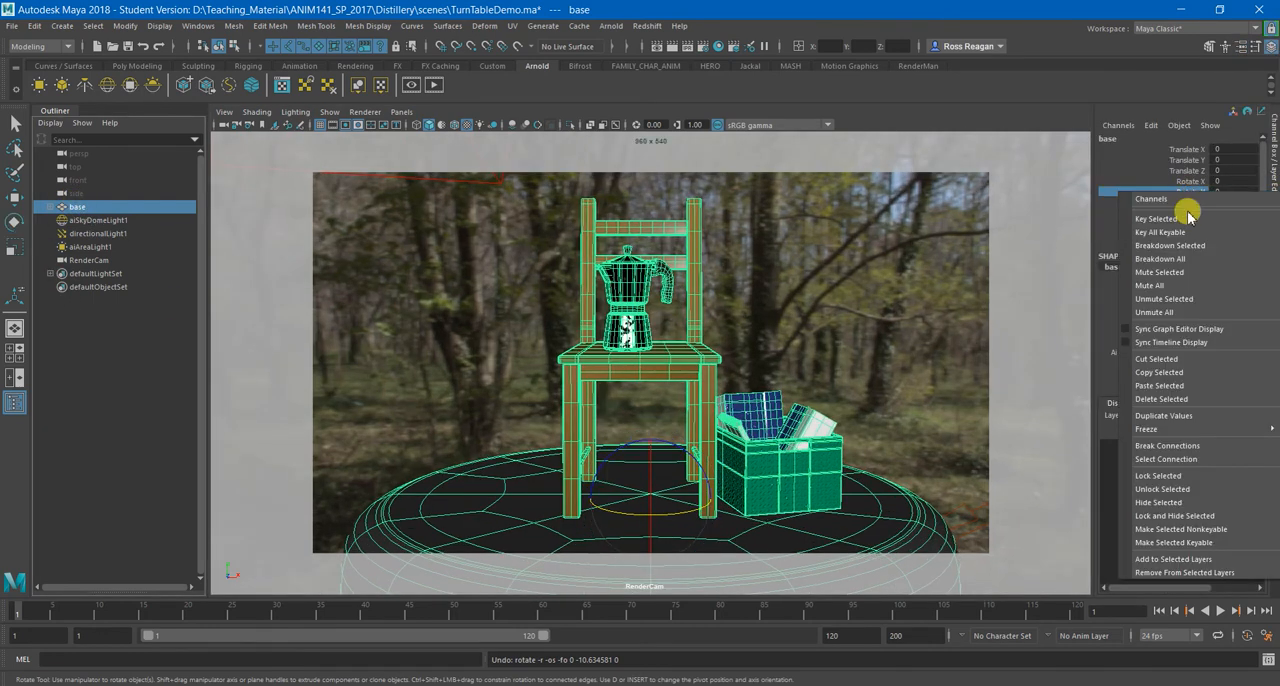
left_click(1187, 215)
right_click(1190, 197)
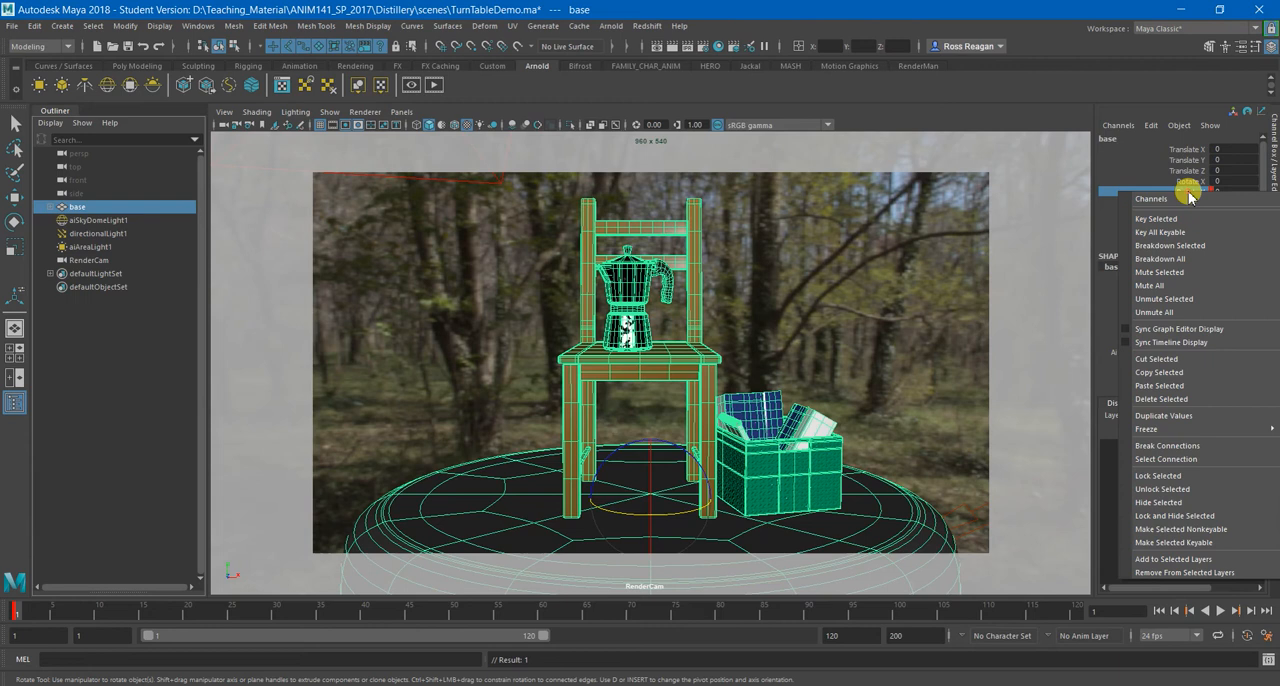
left_click(1147, 193)
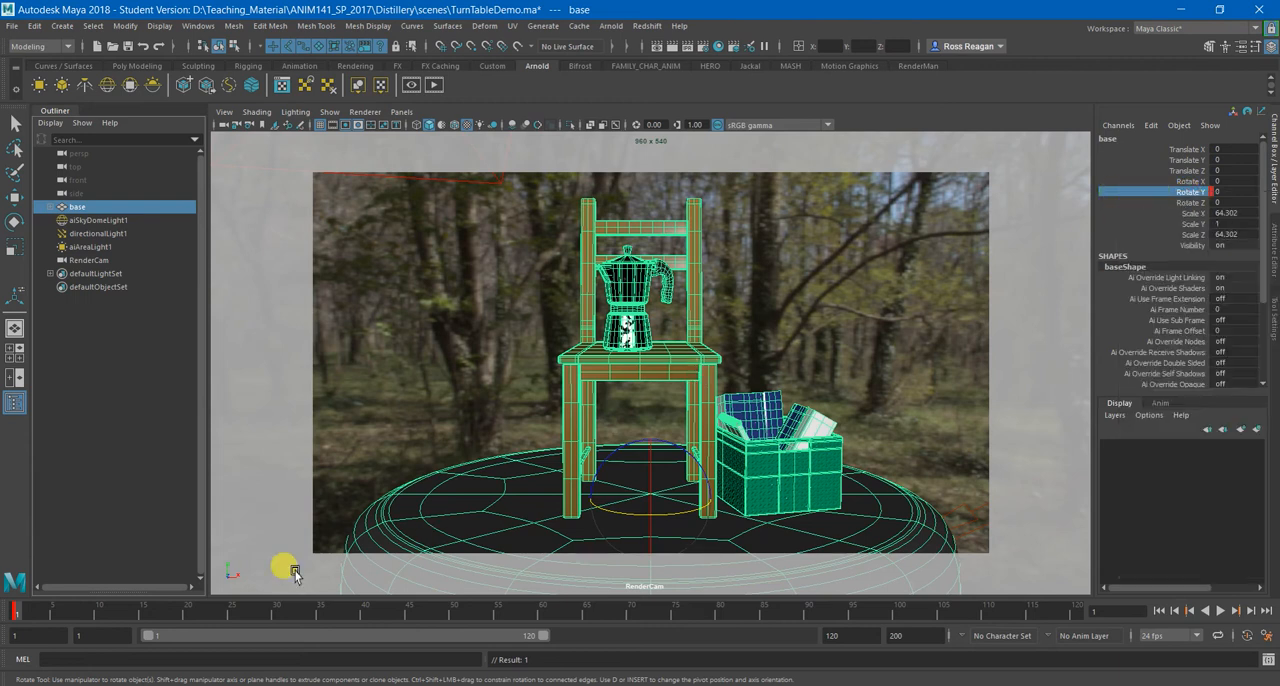
Extend the playback range to end at frame 240 and go to frame 240.
left_click(863, 635)
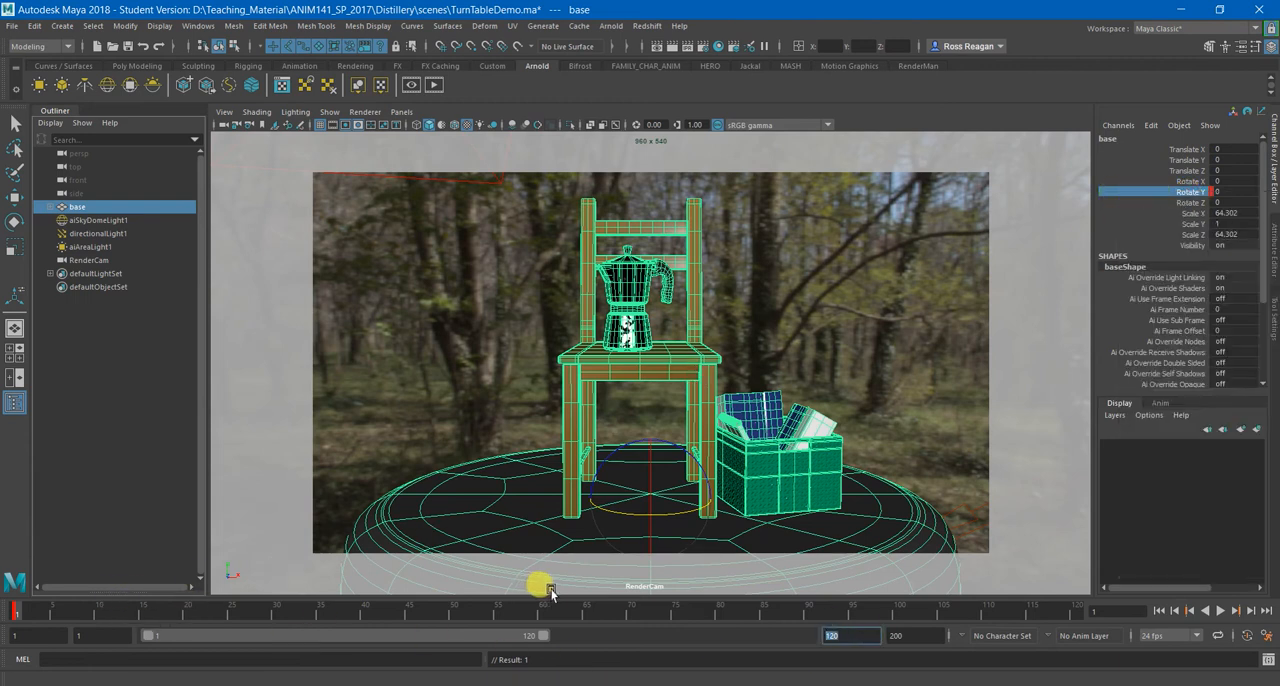
key("Return")
left_click(1079, 609)
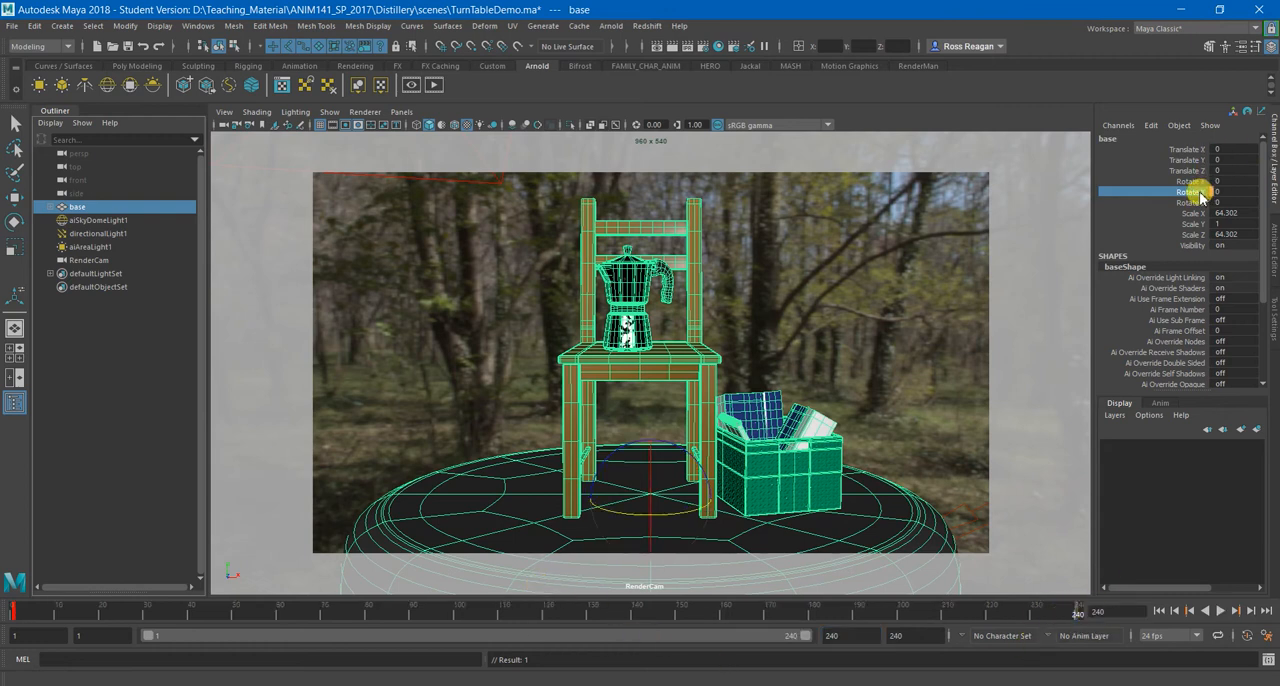
Set the base's Rotate Y to 360 and key it at frame 240.
double_click(1233, 191)
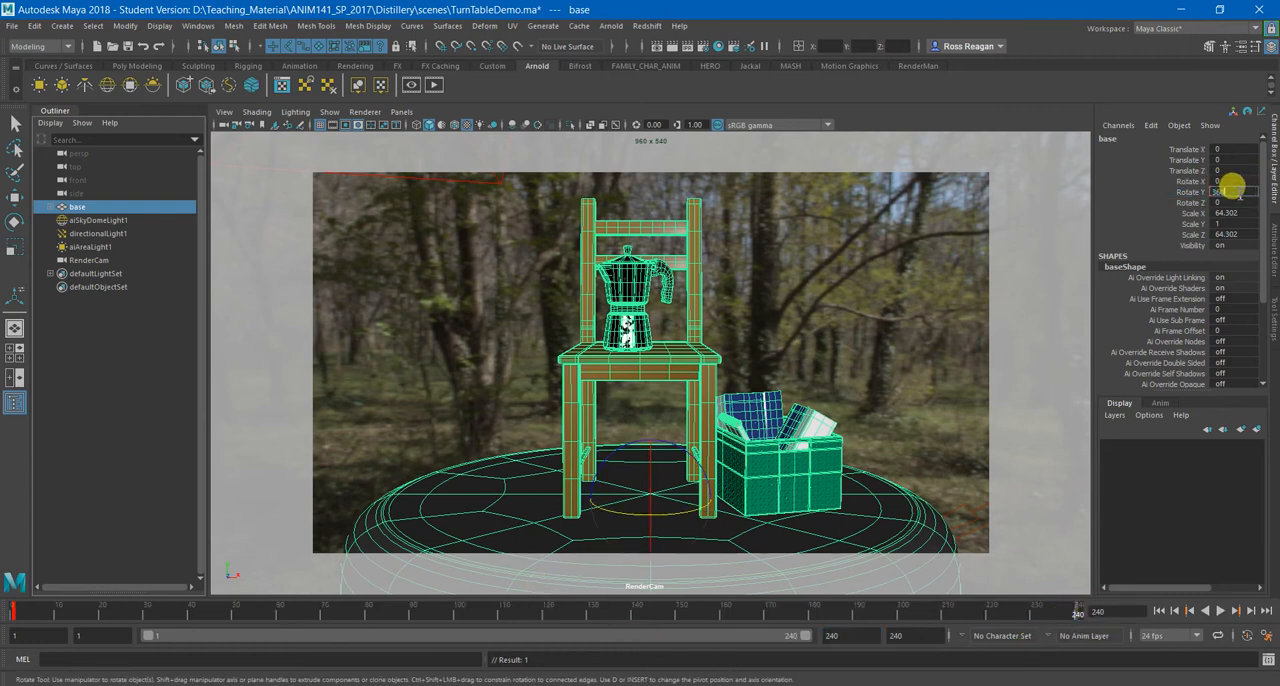
type("360")
key("Return")
right_click(1180, 191)
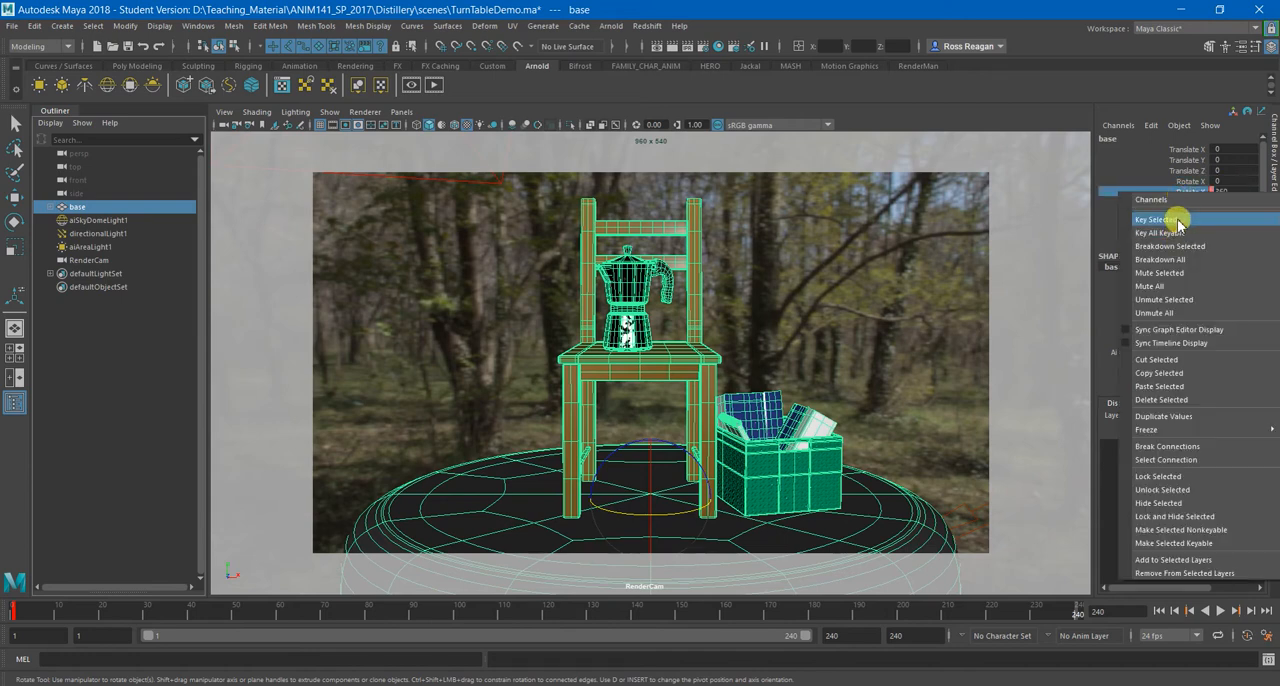
left_click(1180, 218)
Play back the base's rotation, replay it with the base deselected, and return to frame 1.
left_click_drag(1052, 605, 20, 612)
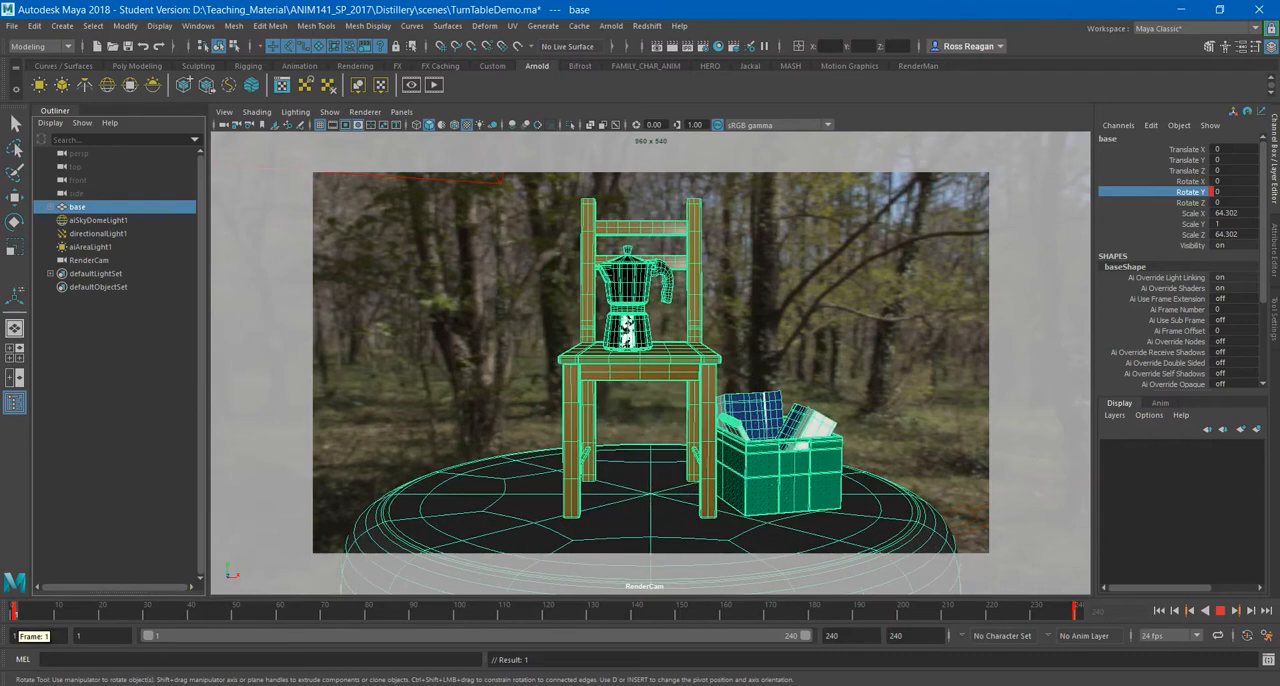
left_click(1220, 615)
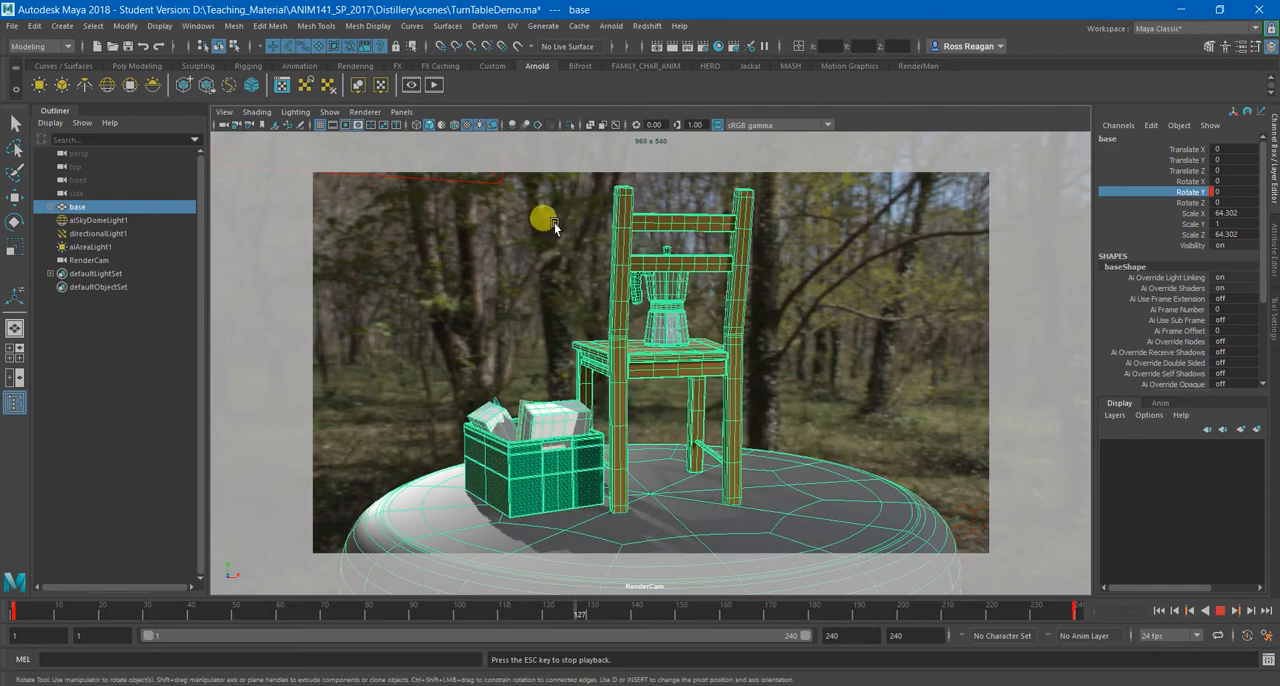
left_click(1220, 610)
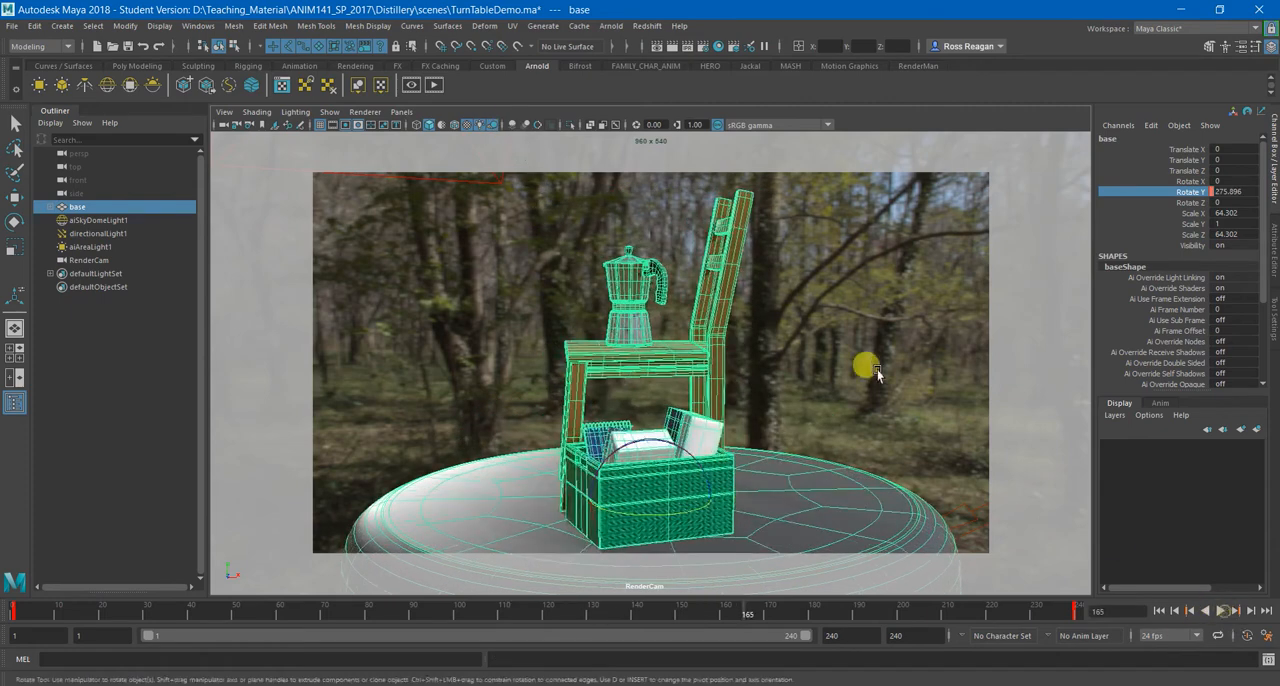
right_click(848, 322)
left_click(858, 431)
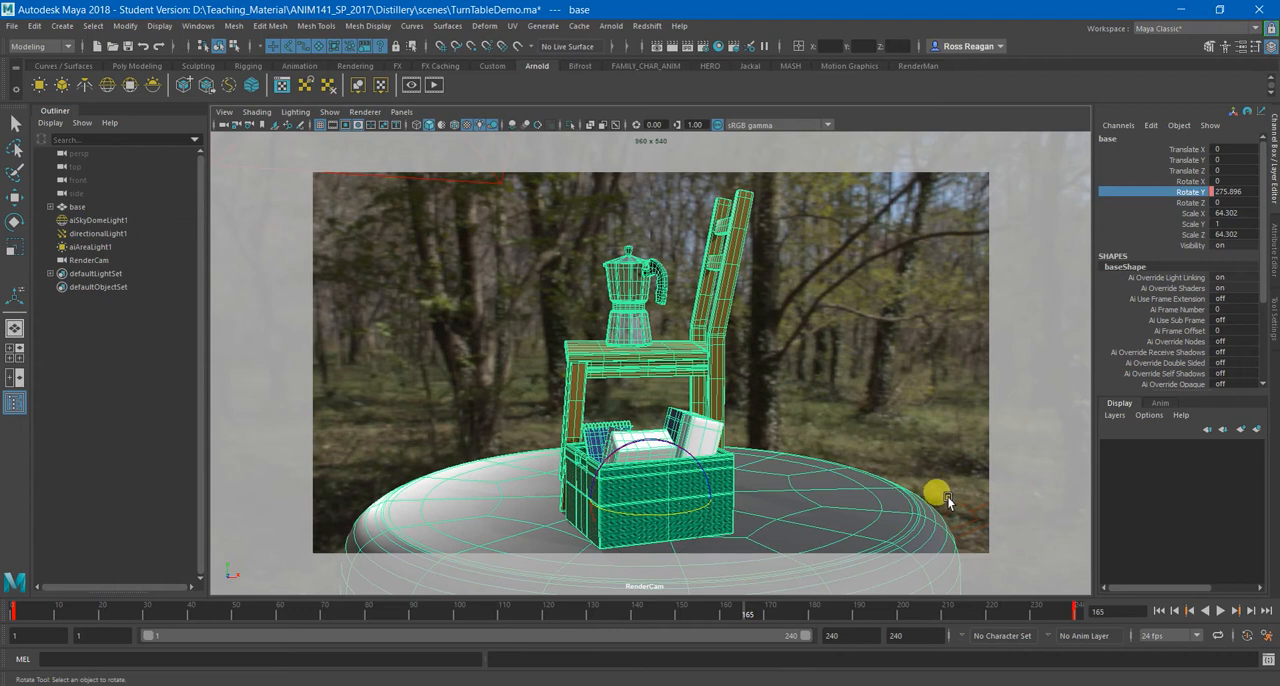
left_click(1220, 610)
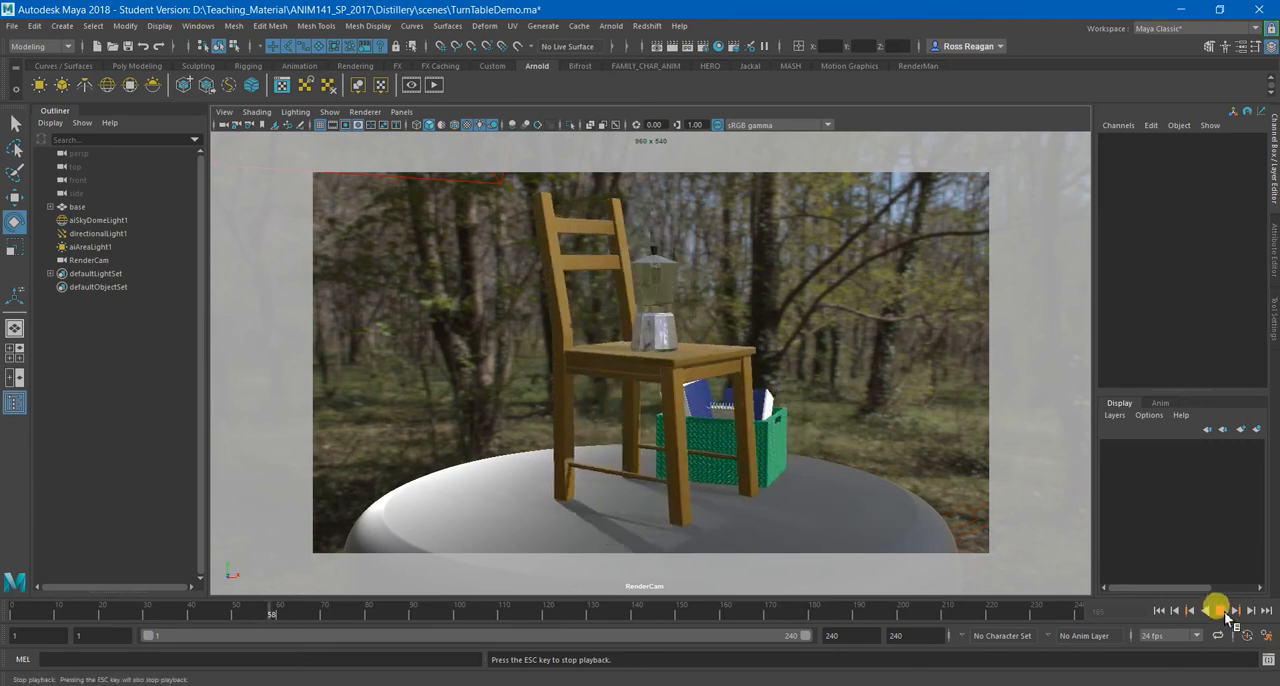
left_click(1220, 610)
left_click(1159, 610)
Break the connections on the base's Rotate Y to remove its rotation keys, and clear the selection.
left_click(78, 206)
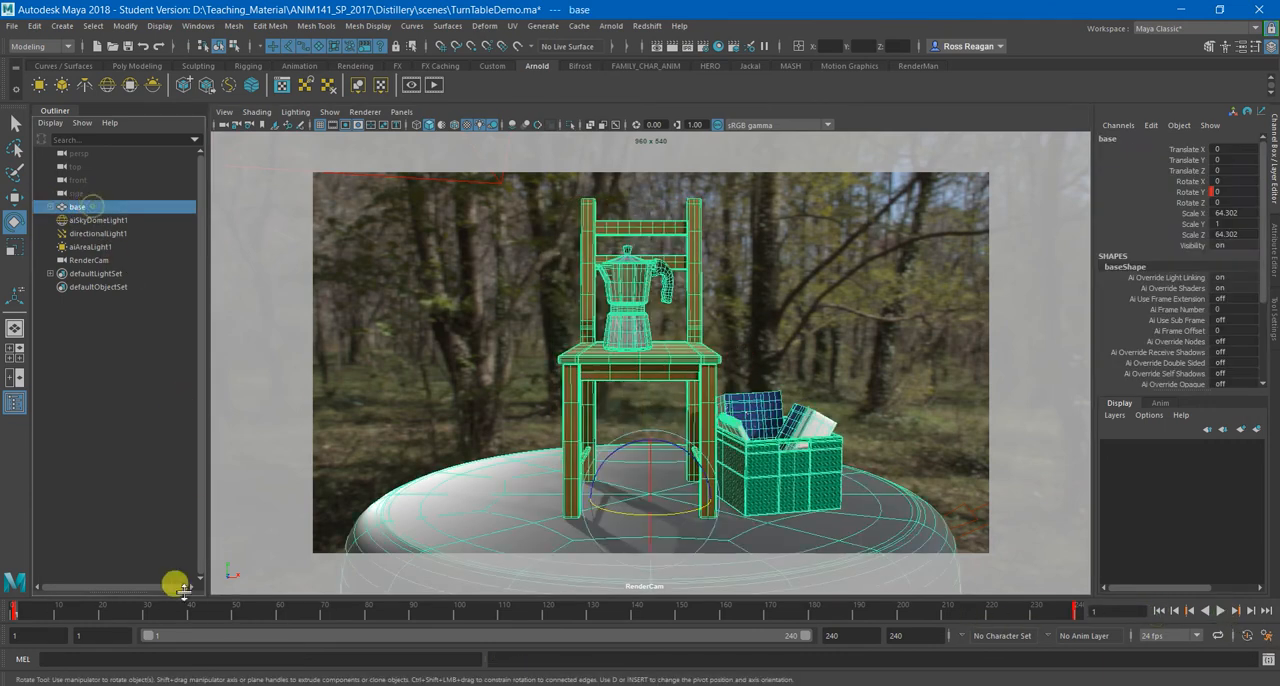
right_click(1190, 193)
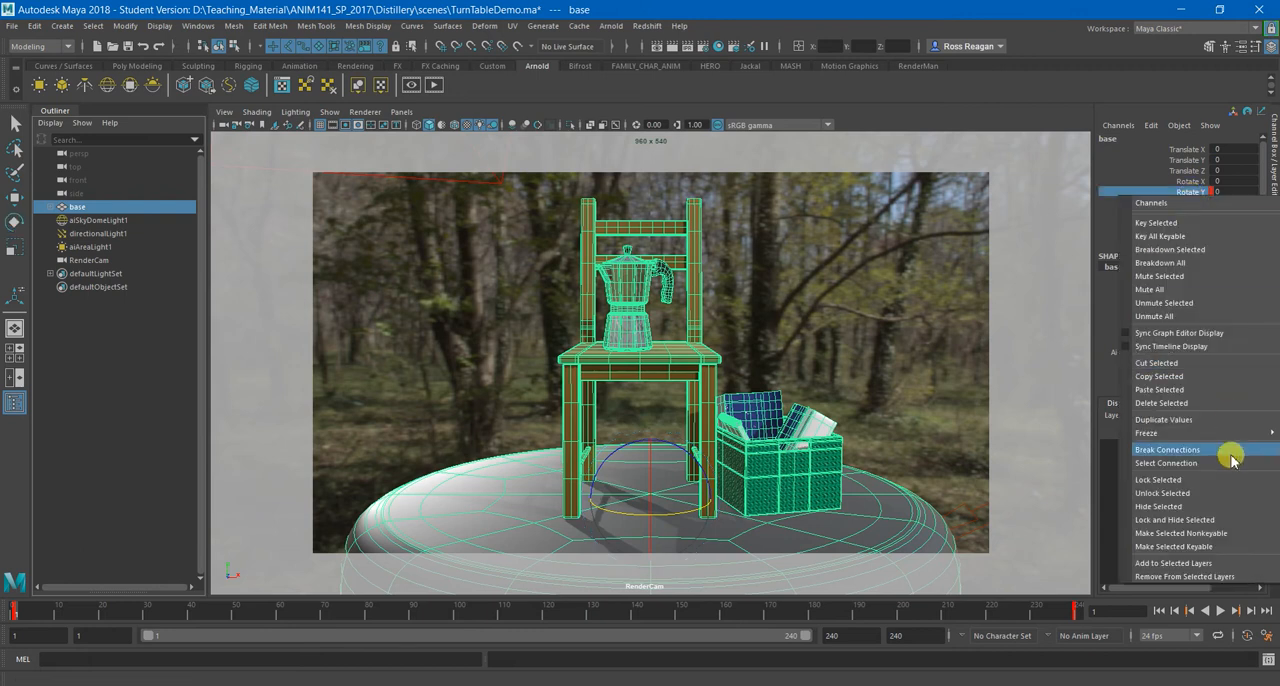
left_click(1166, 450)
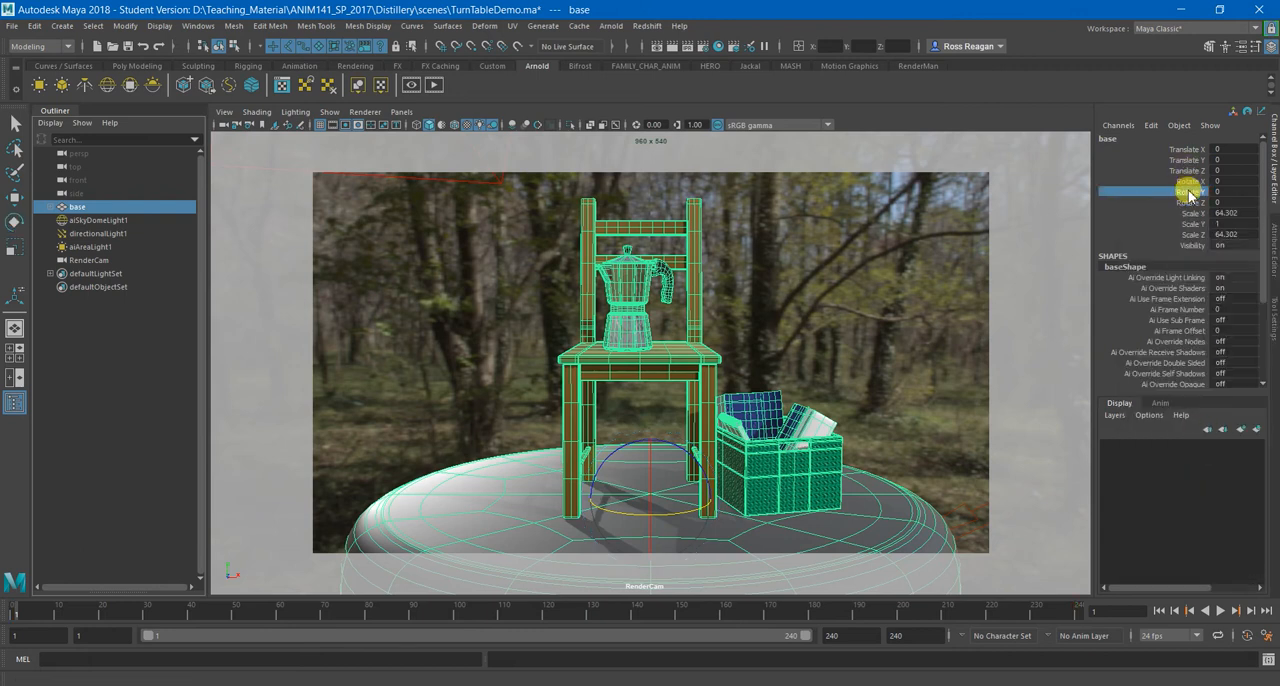
left_click(131, 391)
key("e")
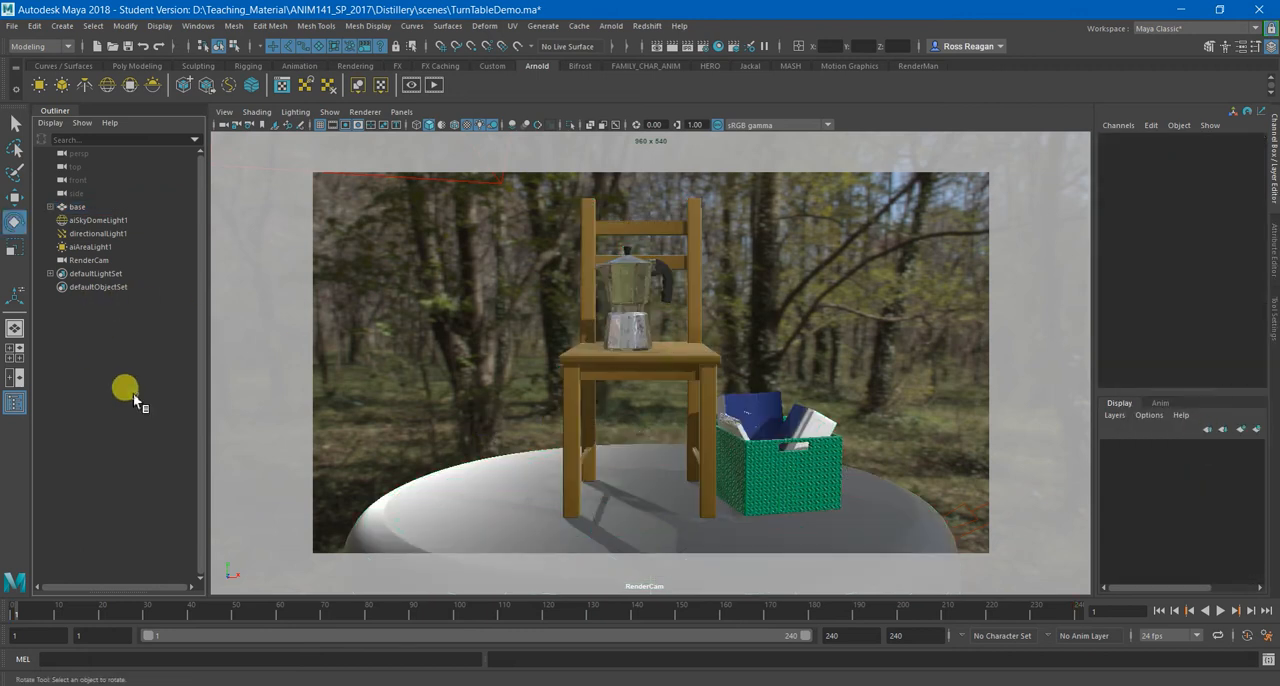
Select the base and, from the Animation menu set, create a clockwise turntable of 240 frames around it.
left_click(466, 497)
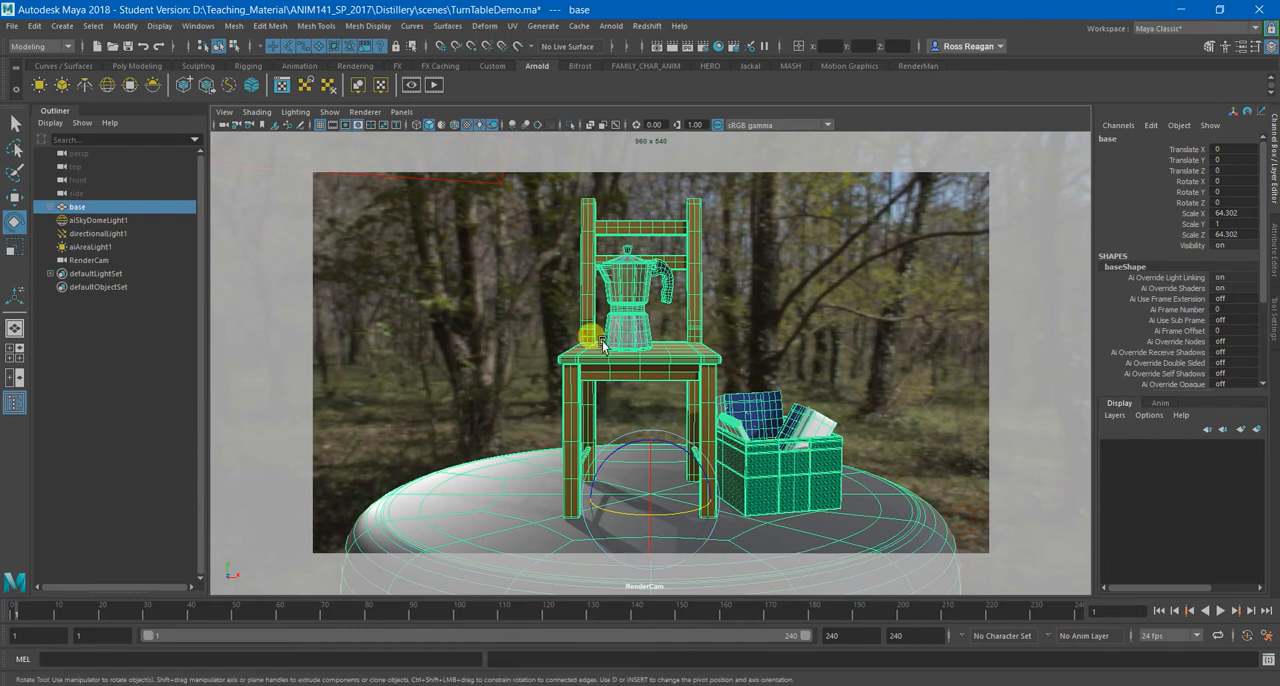
left_click(42, 47)
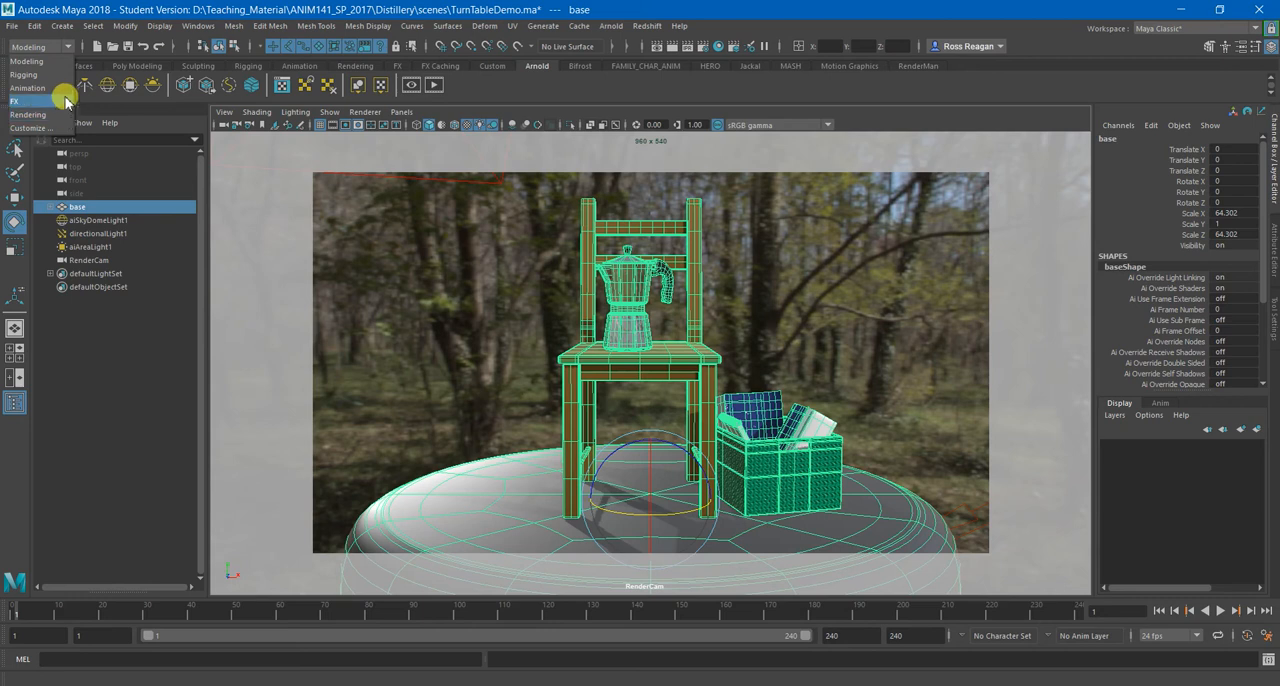
left_click(36, 48)
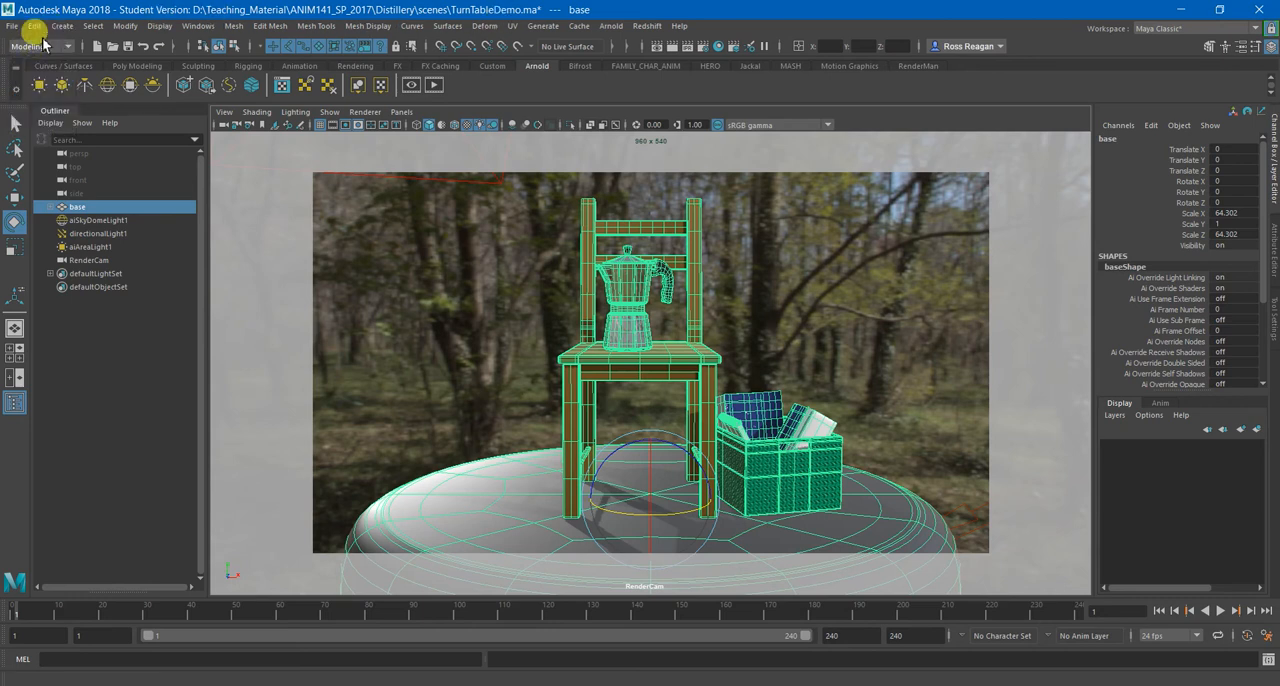
left_click(26, 47)
left_click(44, 89)
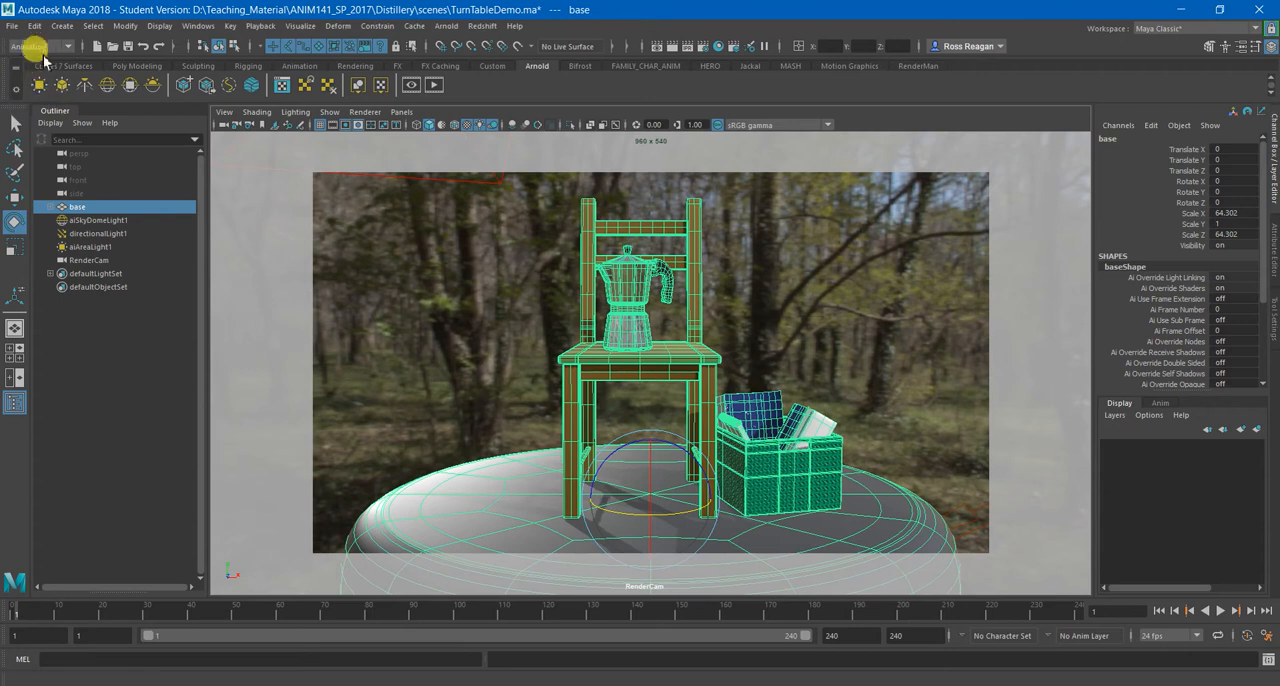
left_click(316, 28)
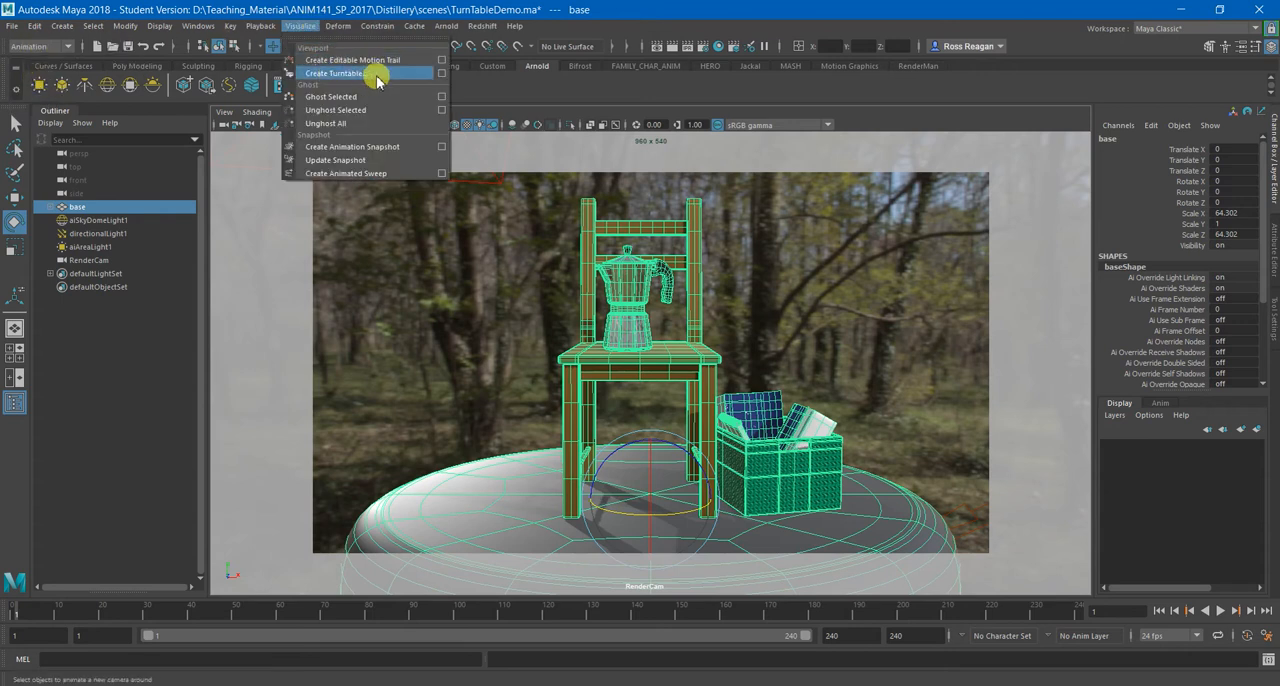
left_click(441, 73)
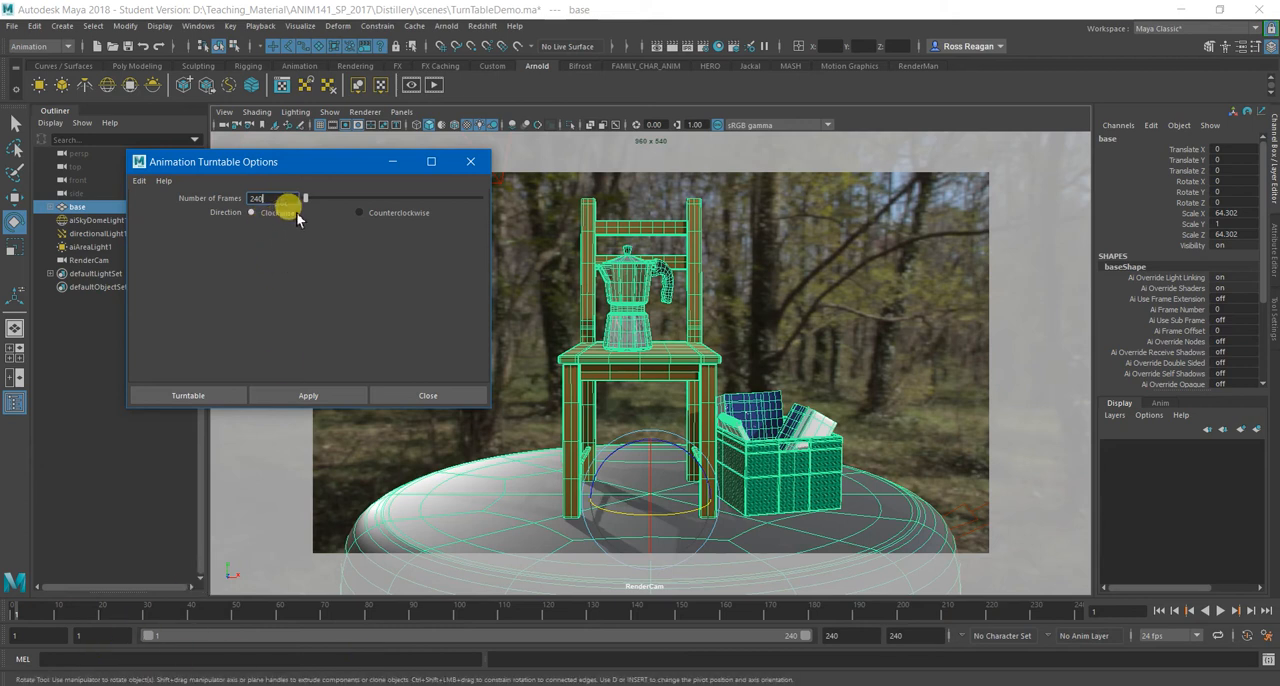
left_click(228, 395)
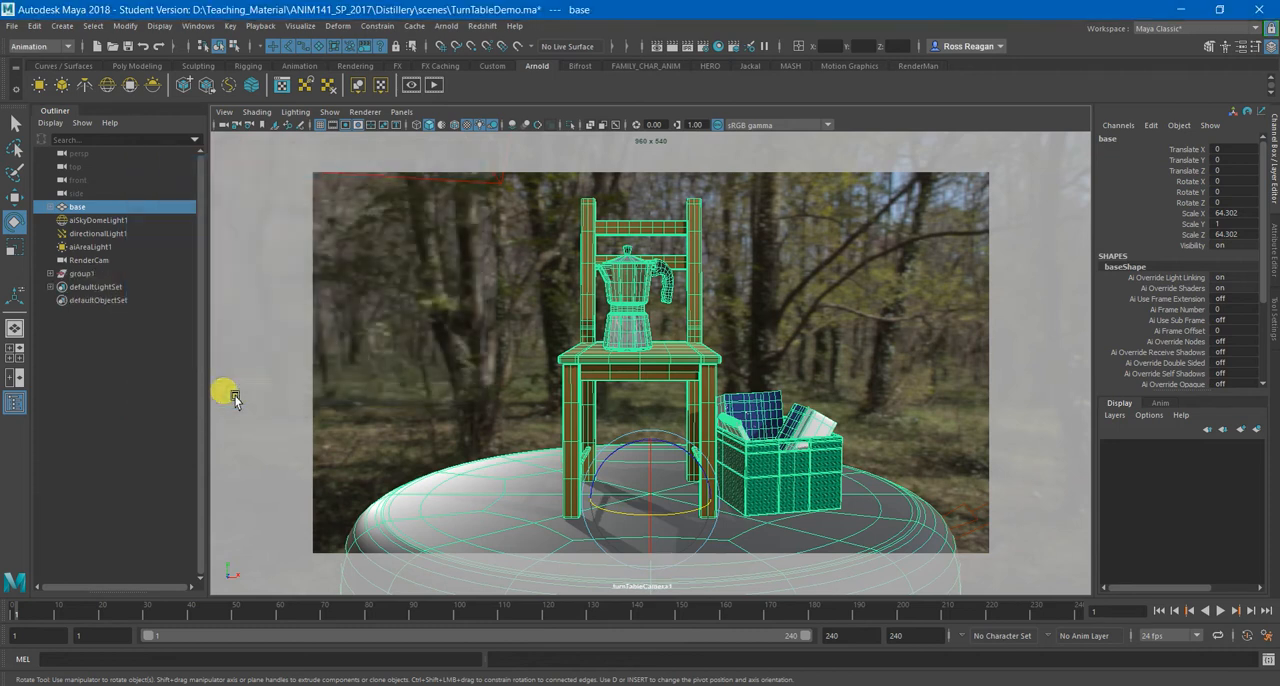
Expand group1, inspect the group and its child camera, and look through turnTableCamera1 in the viewport.
left_click(66, 274)
left_click(50, 273)
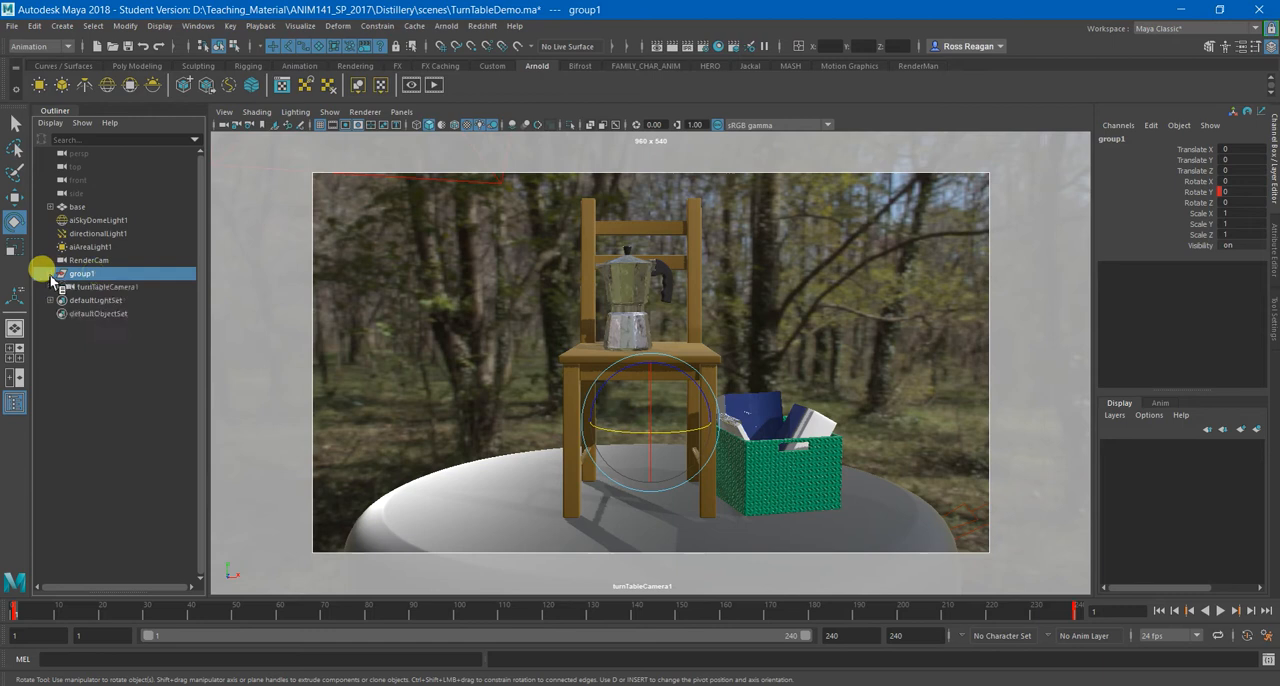
left_click(100, 287)
left_click(80, 274)
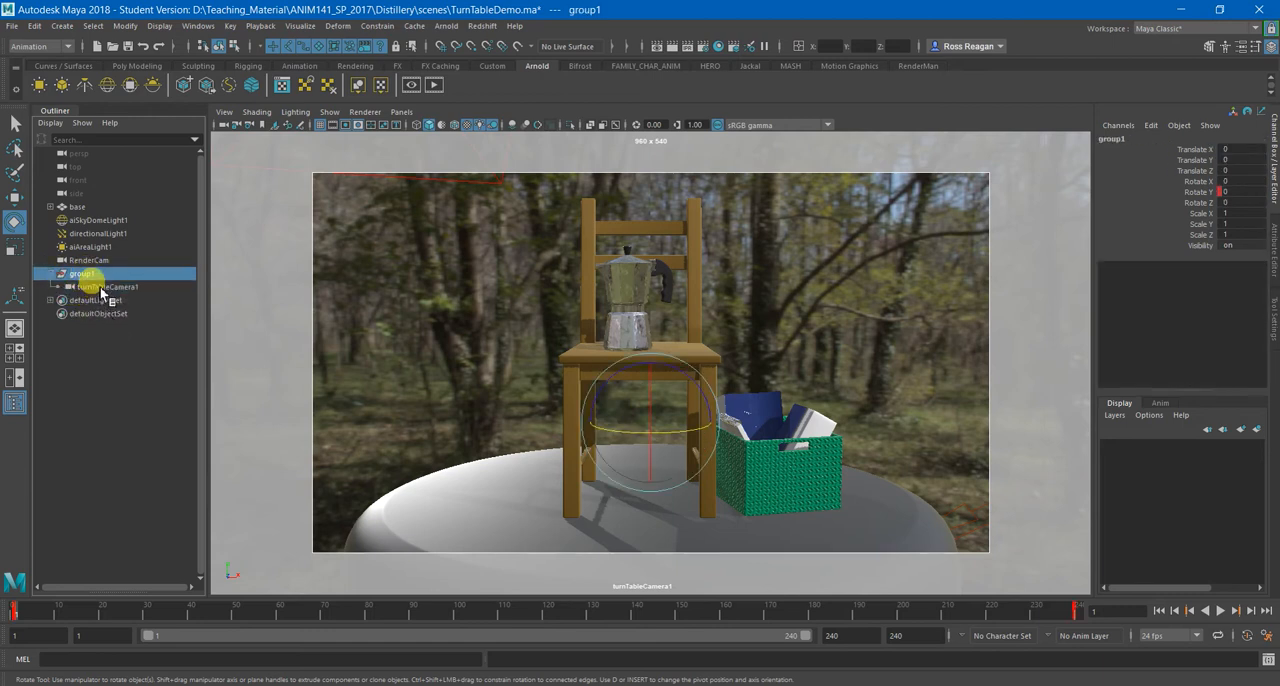
left_click(101, 287)
left_click(402, 112)
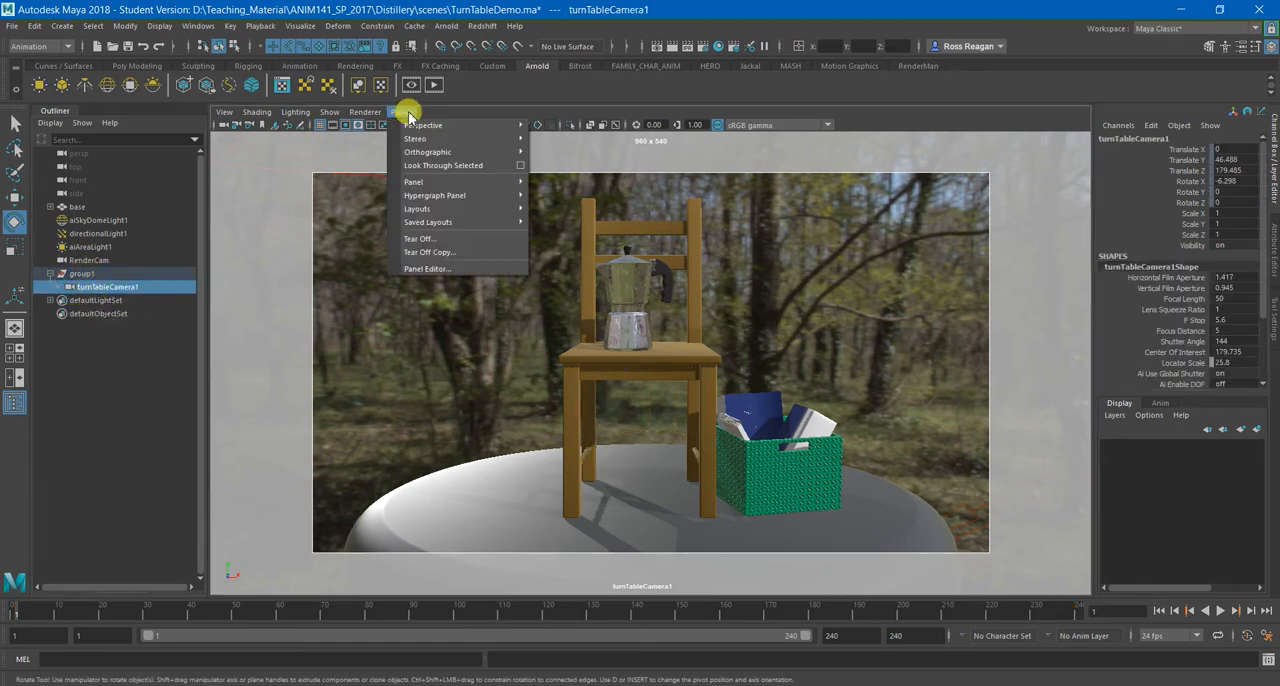
mouse_move(413, 127)
left_click(569, 152)
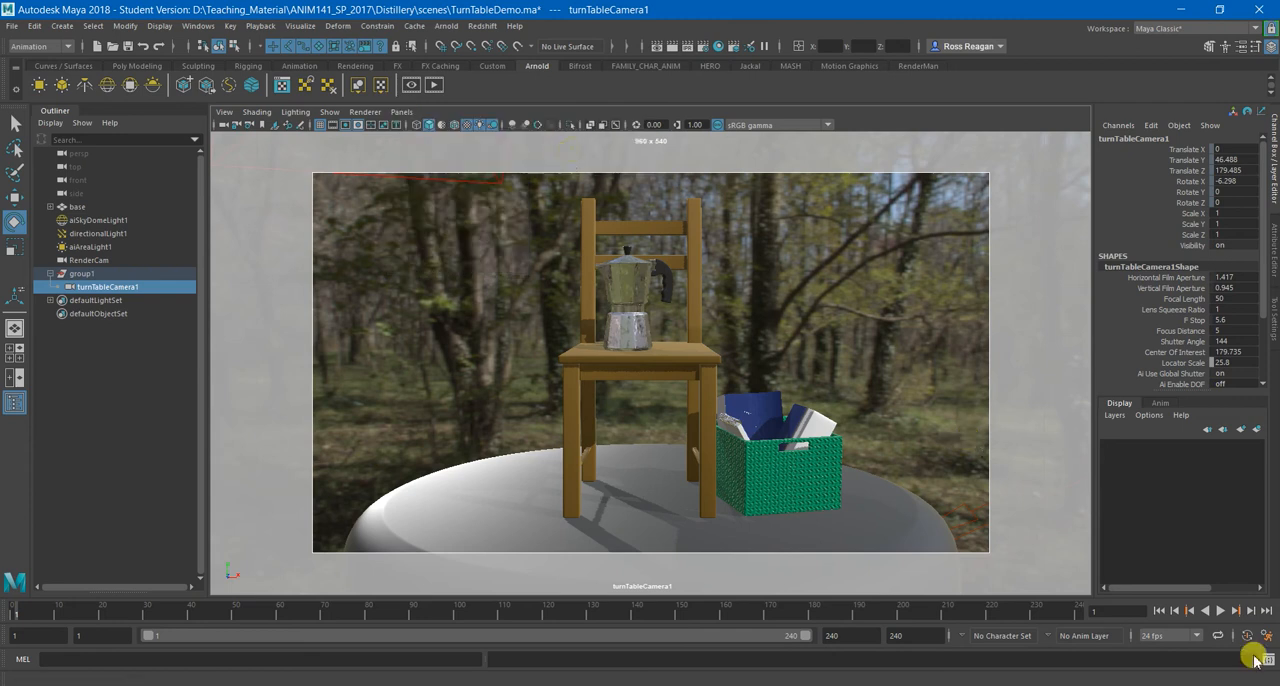
Play back the turntable through turnTableCamera1, stop it, and return to frame 1.
left_click(1220, 610)
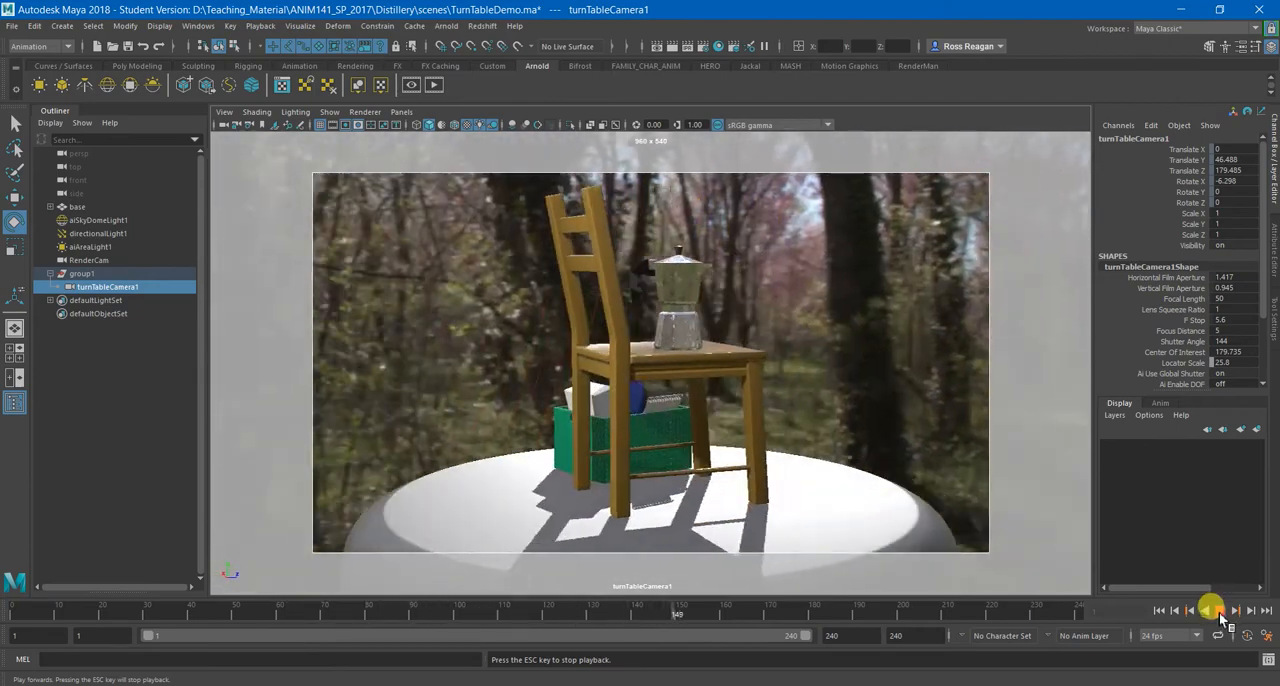
left_click(1220, 610)
left_click(1159, 610)
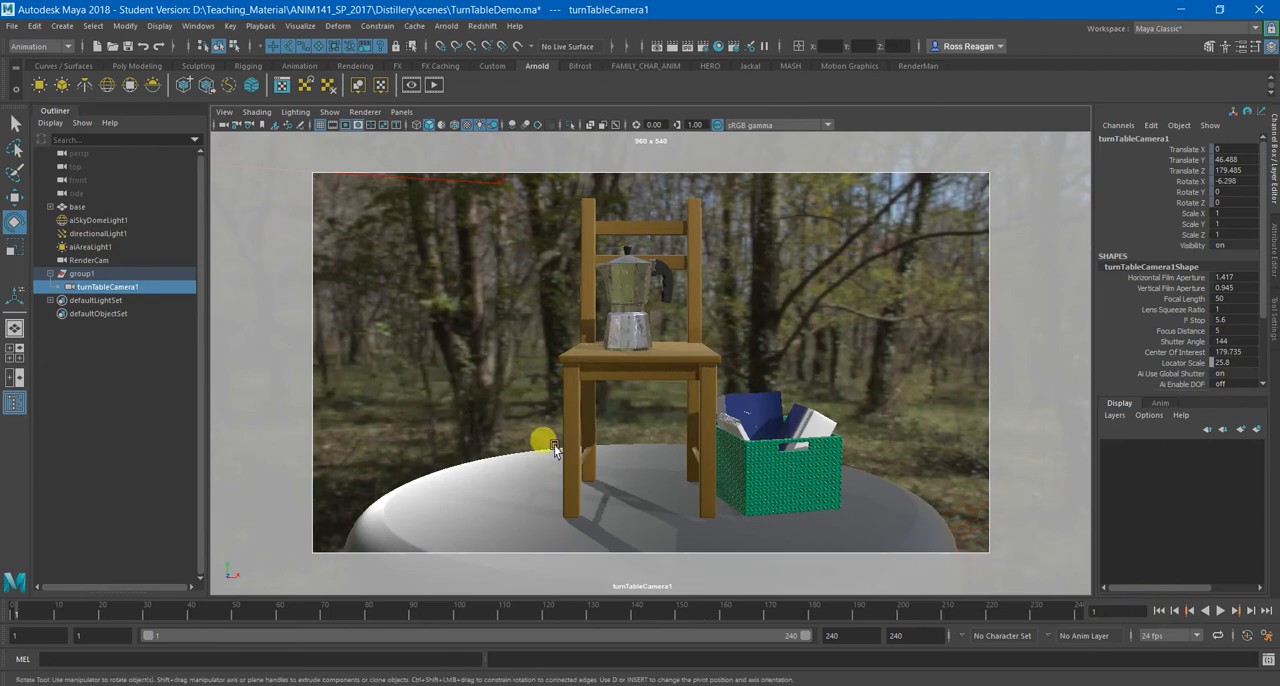
Rename turnTableCamera1 as RenderCam.
left_click(107, 289)
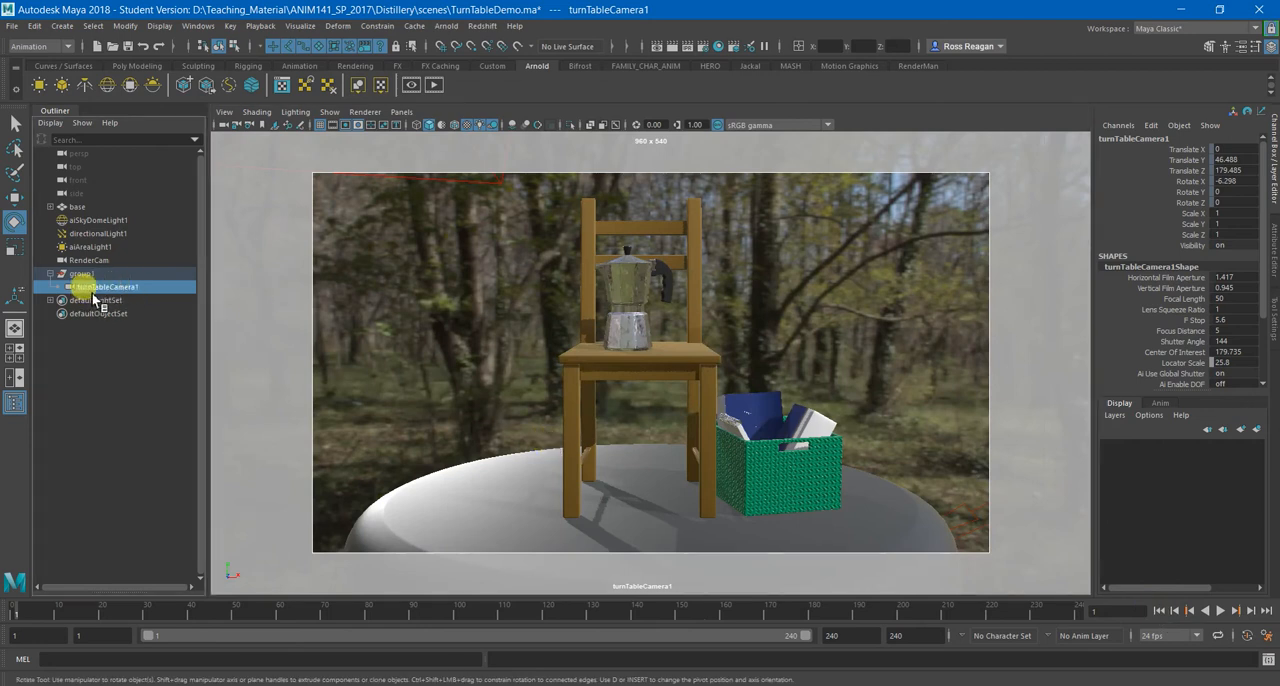
double_click(100, 287)
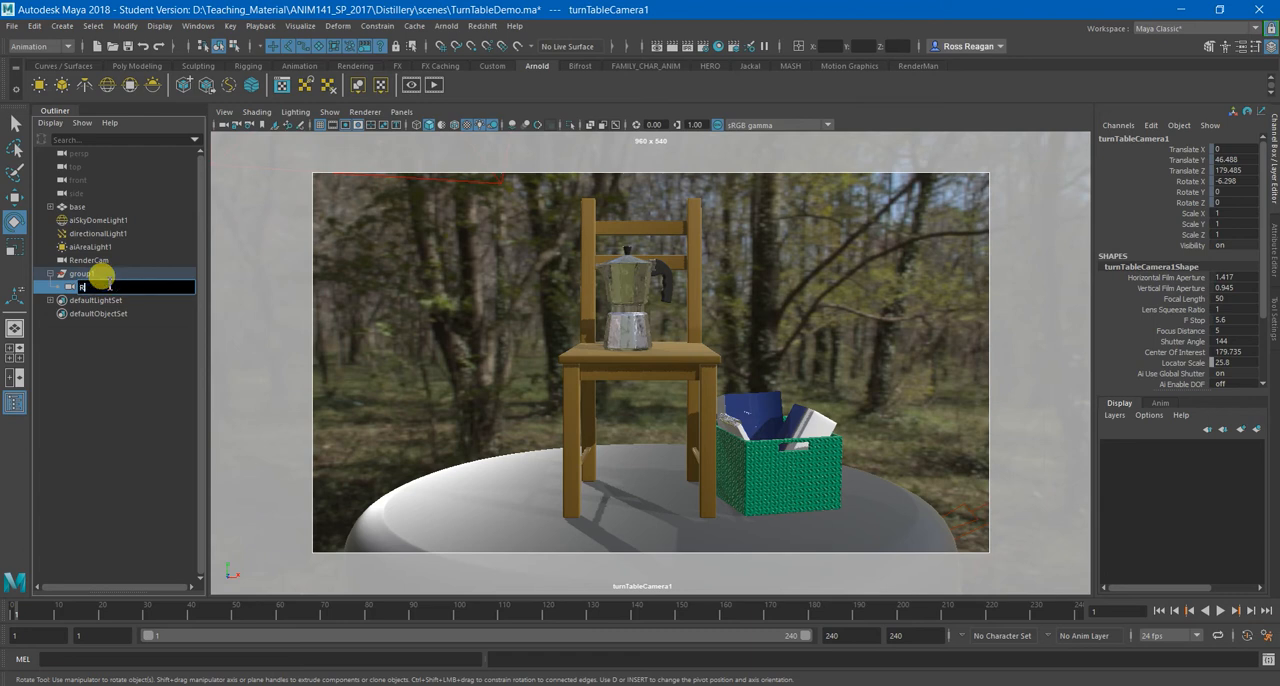
type("RenderCam")
key("Return")
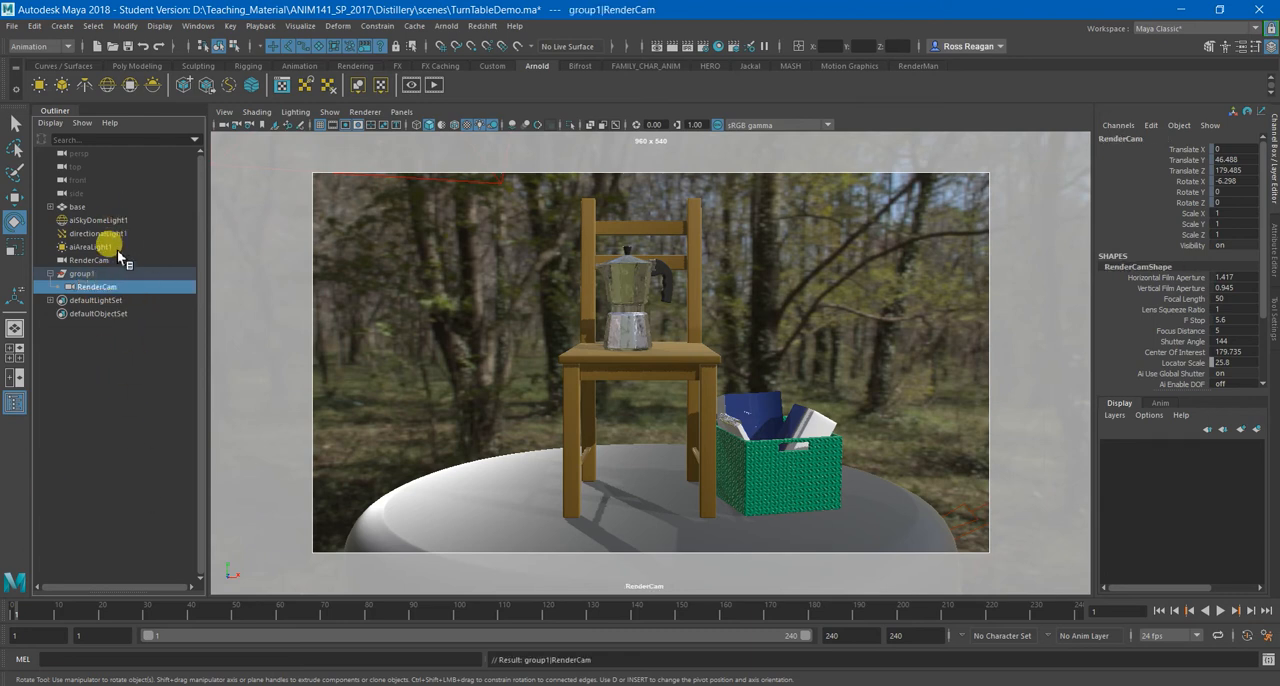
Rename the original ungrouped RenderCam as CompCam and select the RenderCam inside group1.
left_click(115, 259)
double_click(77, 260)
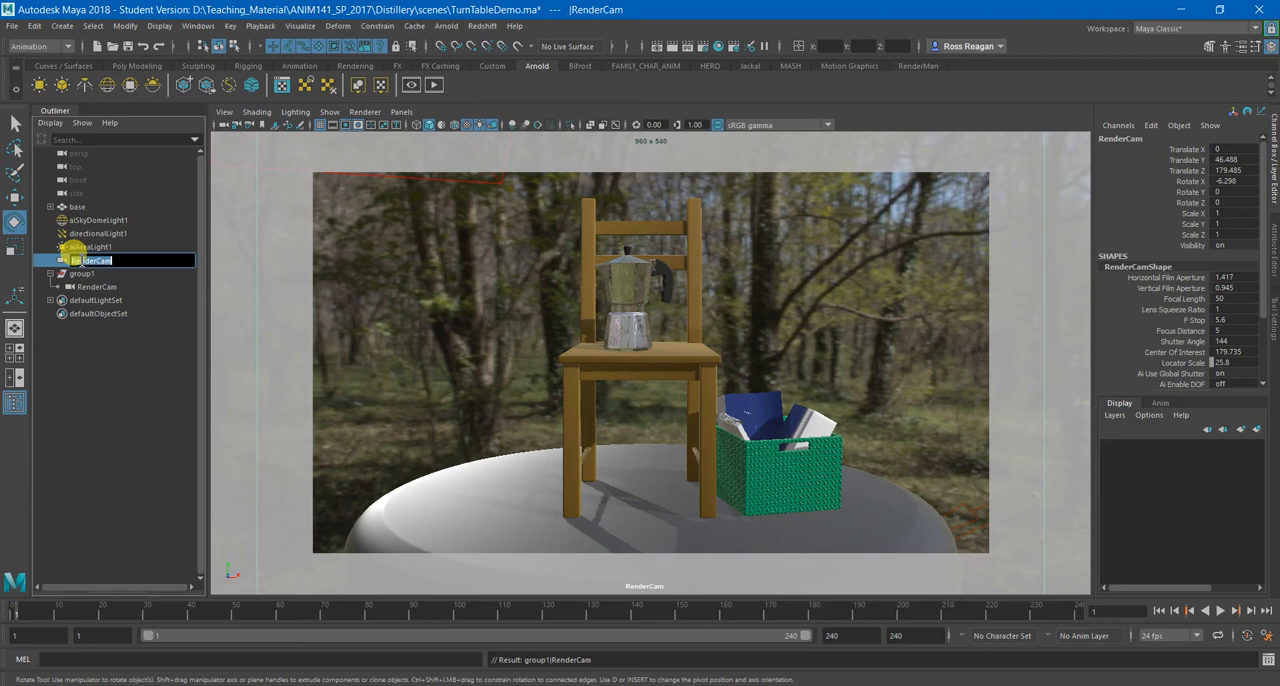
key("Return")
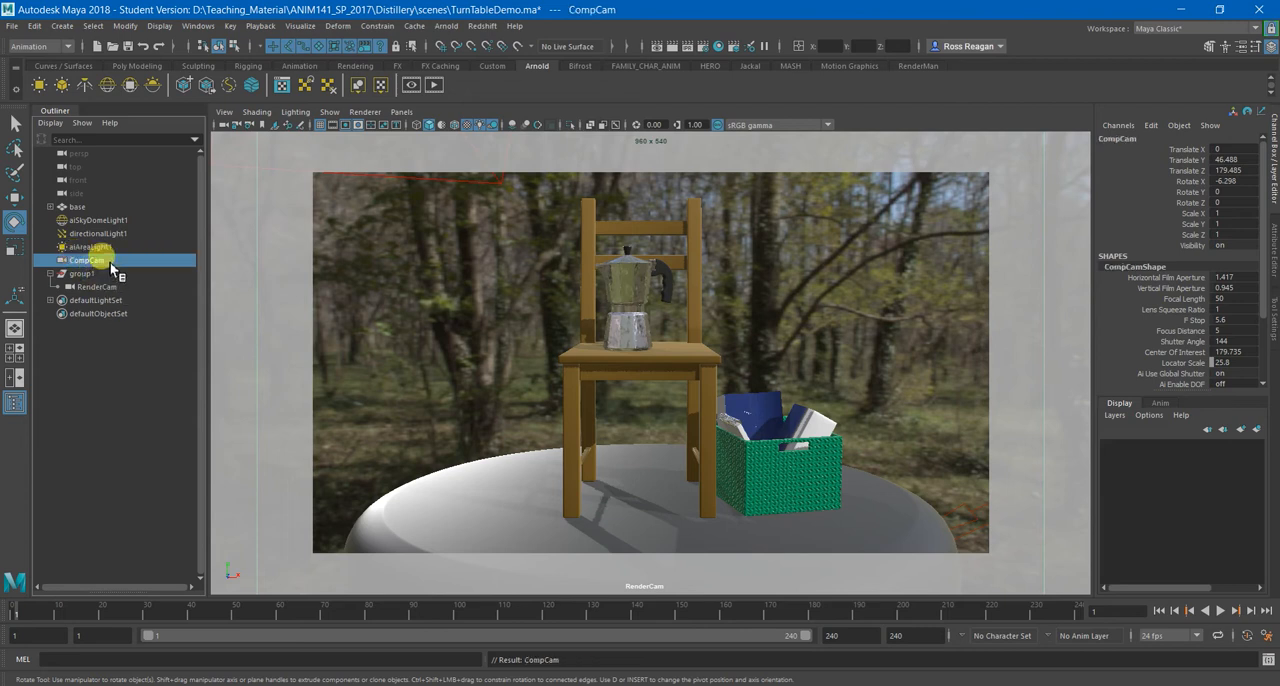
left_click(116, 288)
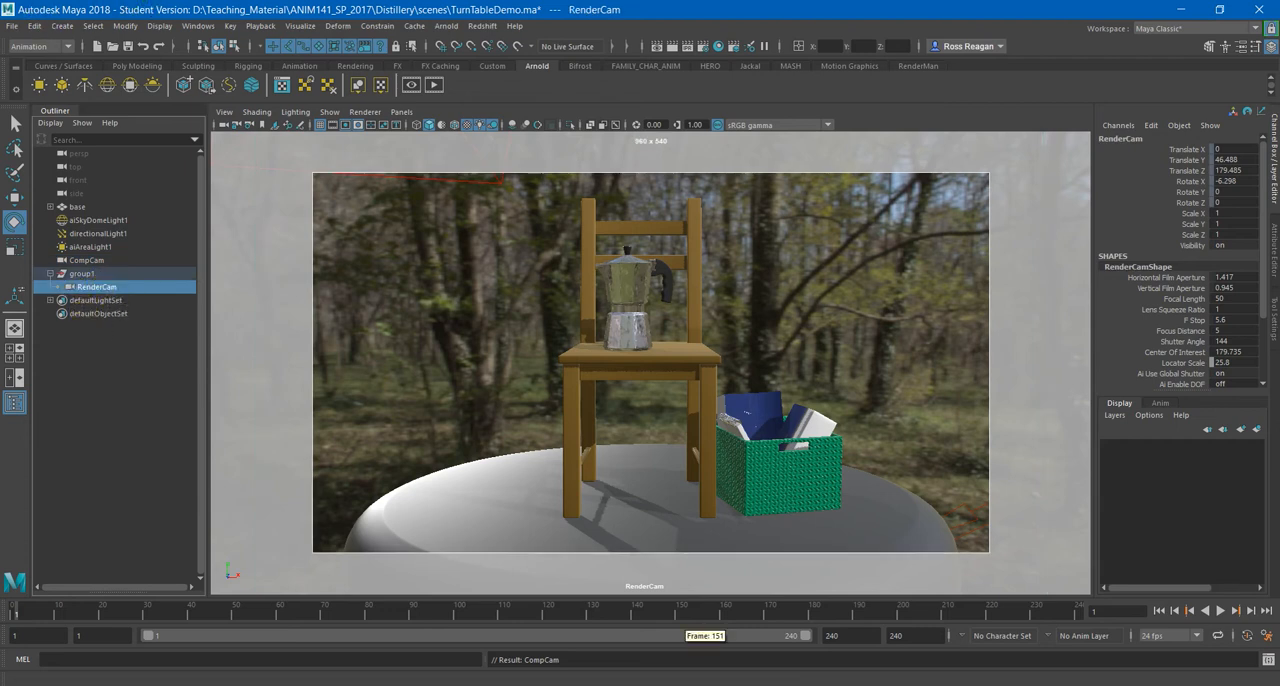
Save the scene under its existing name, confirming the save.
left_click(12, 25)
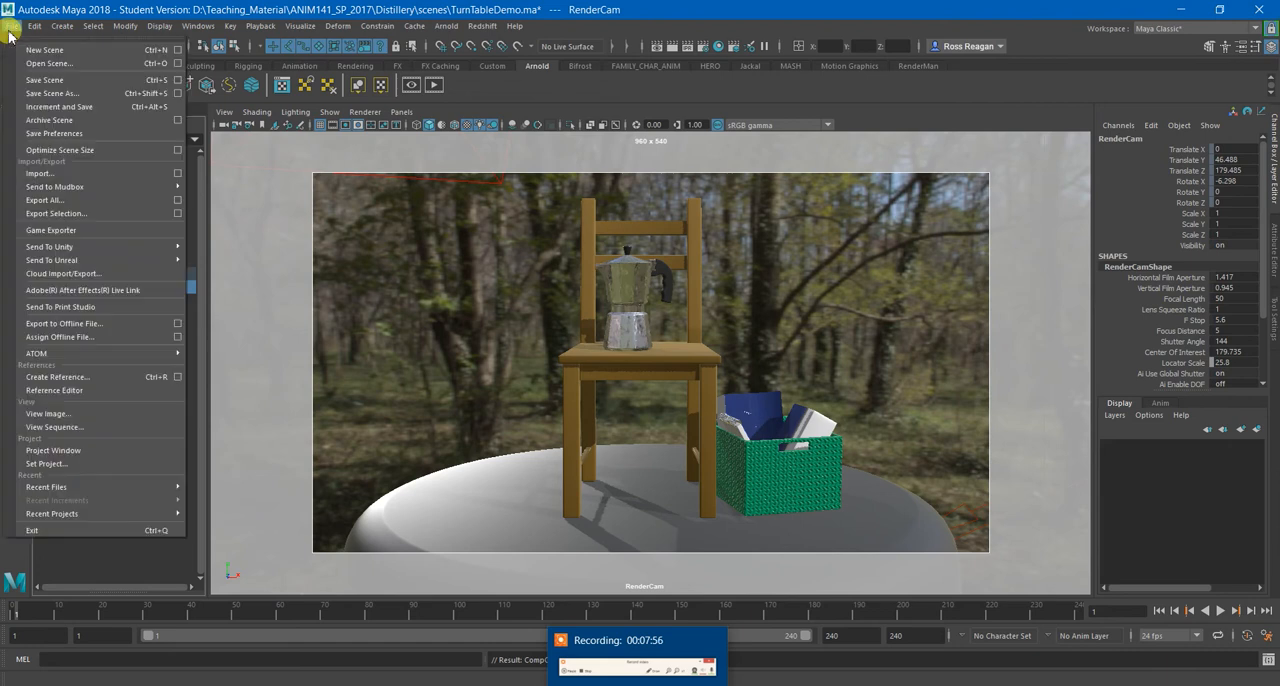
left_click(26, 78)
left_click(605, 362)
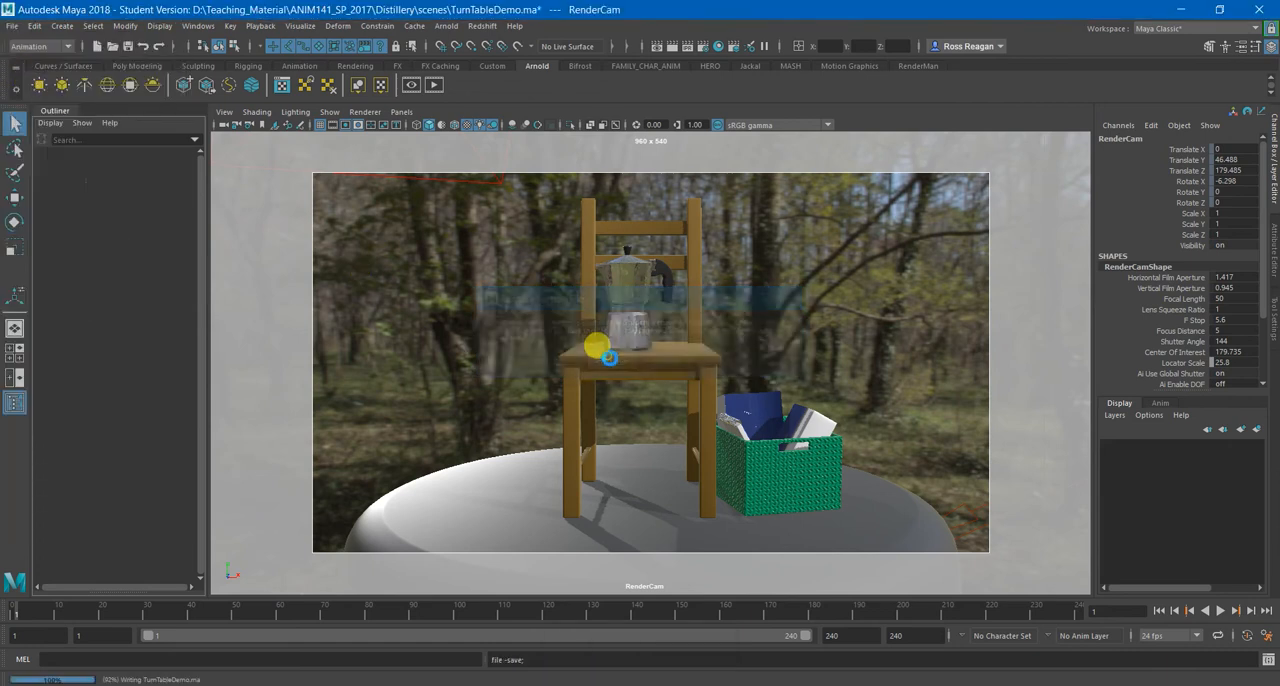
Select group1 with the Rotate tool, play back the camera's orbit to check its speed, and return to frame 1.
key("e")
left_click(86, 273)
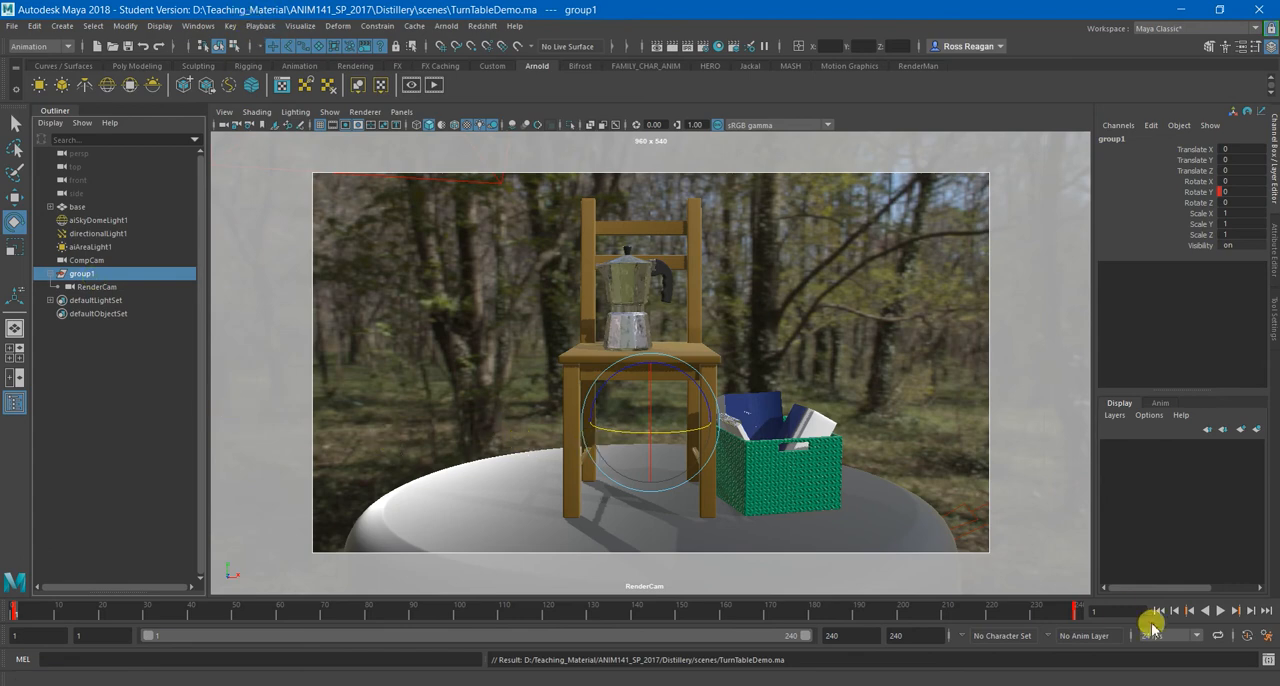
left_click(1220, 610)
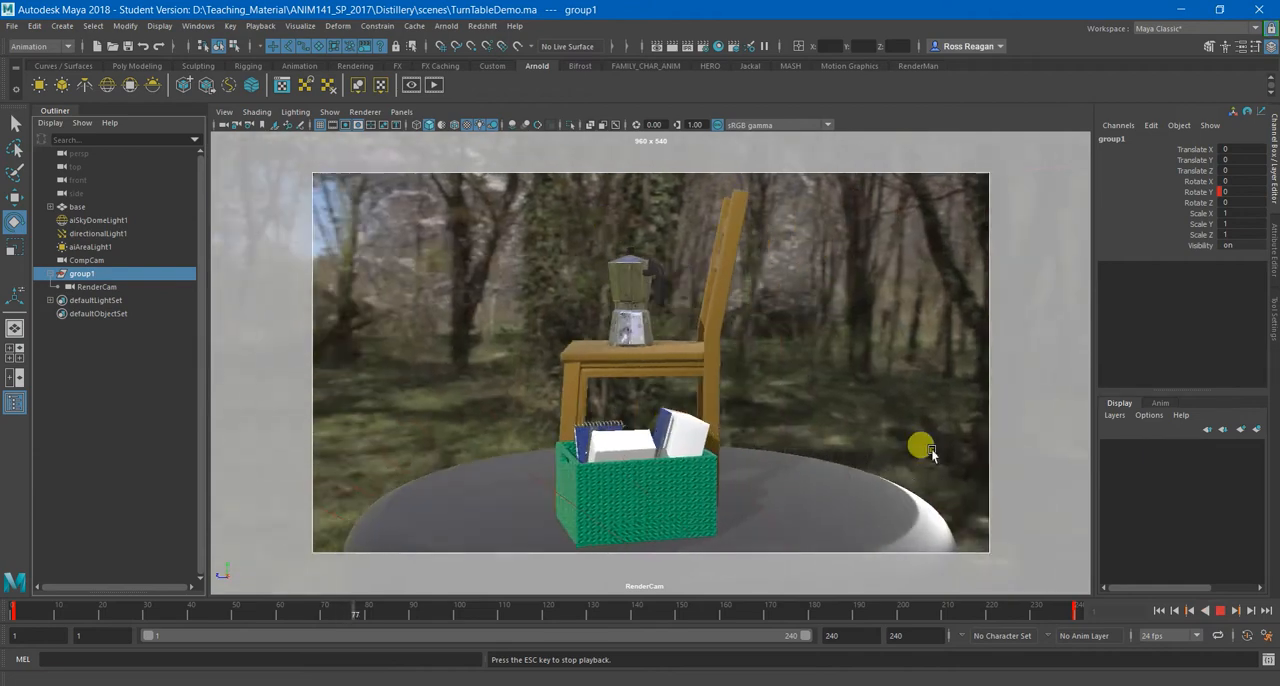
left_click(1220, 610)
left_click(1158, 610)
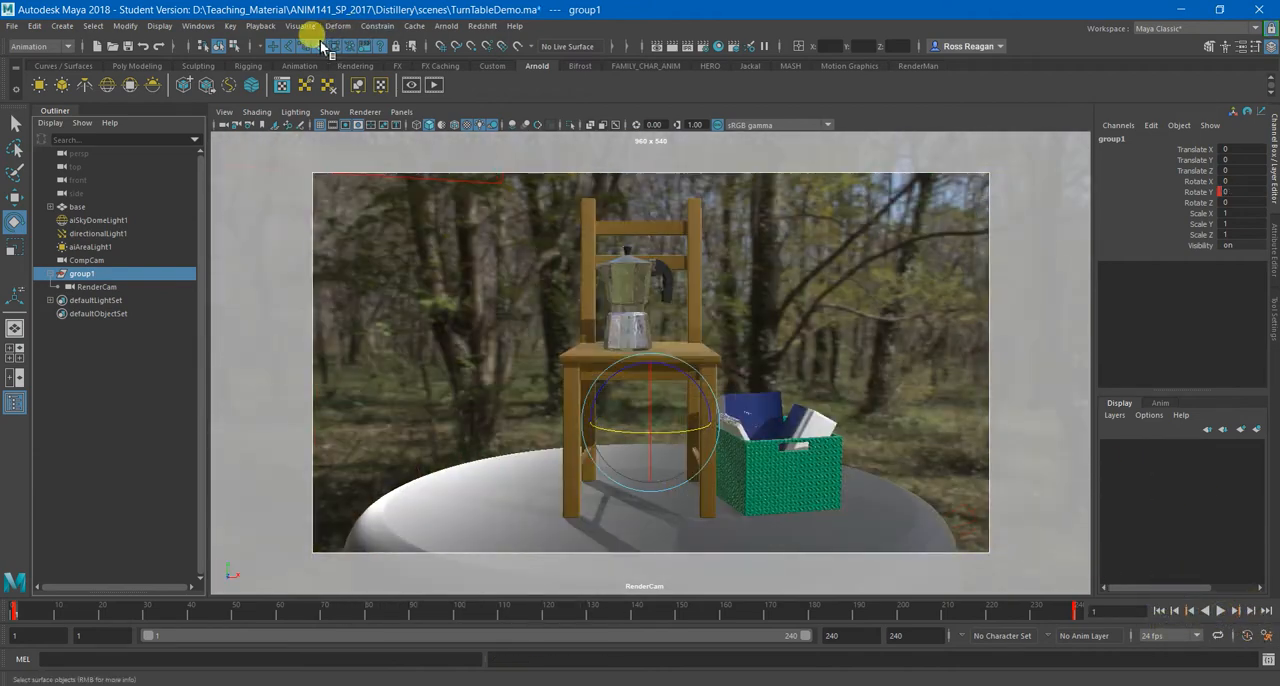
Open the Graph Editor and move its window over the viewport, clear of the Outliner.
left_click(258, 26)
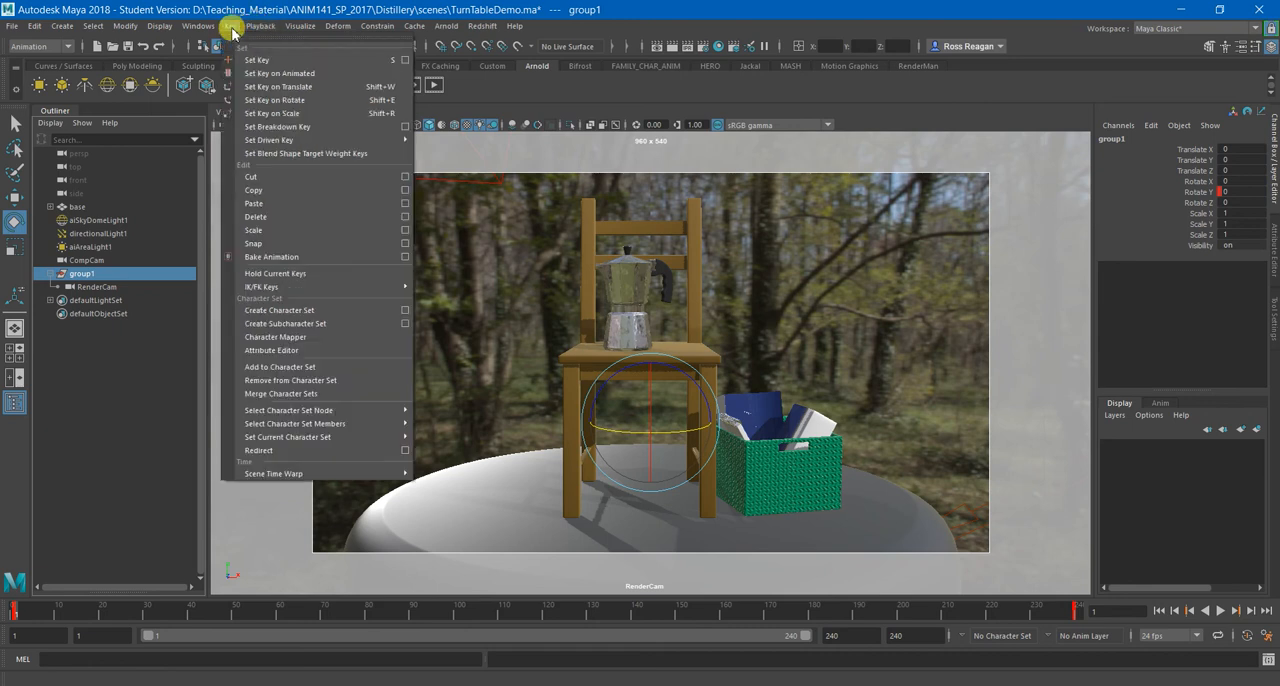
left_click(229, 22)
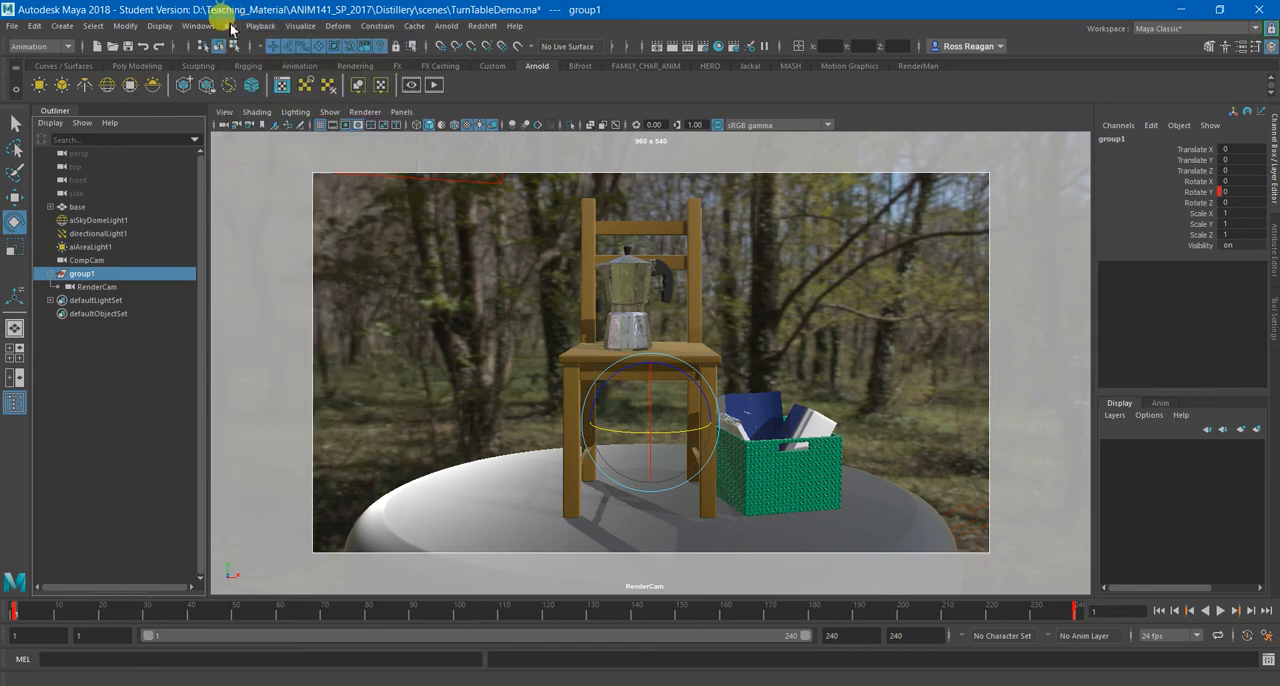
left_click(198, 26)
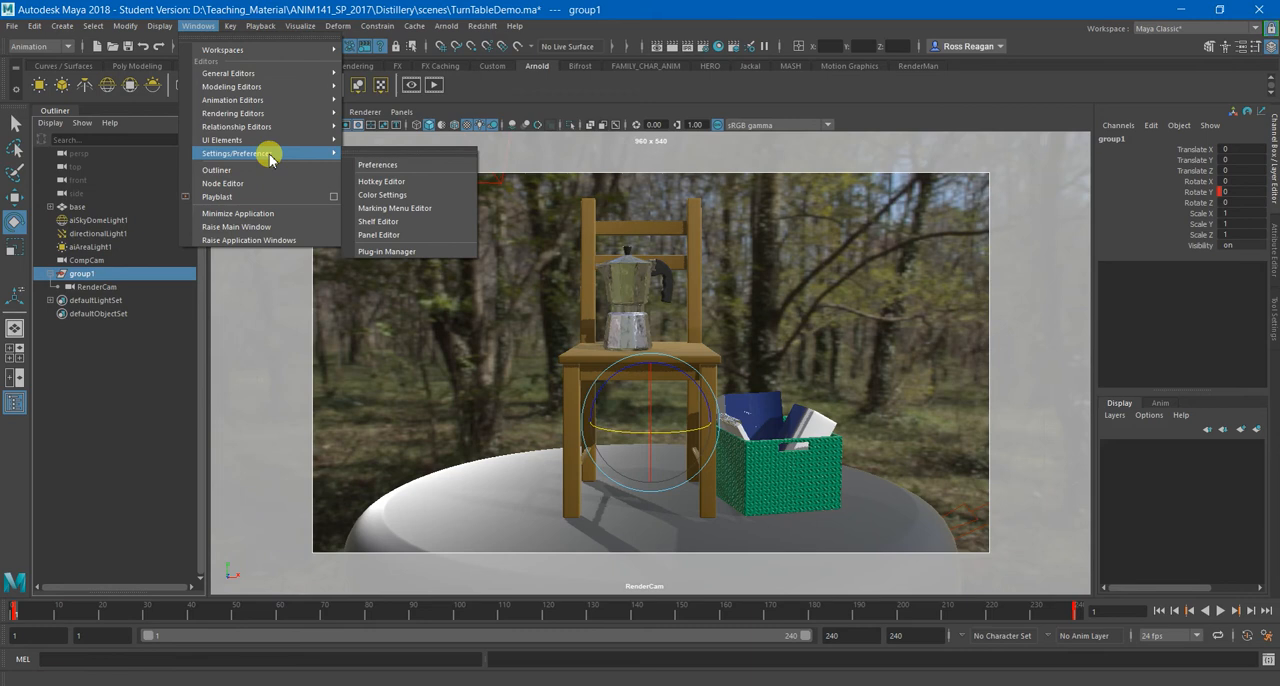
mouse_move(293, 103)
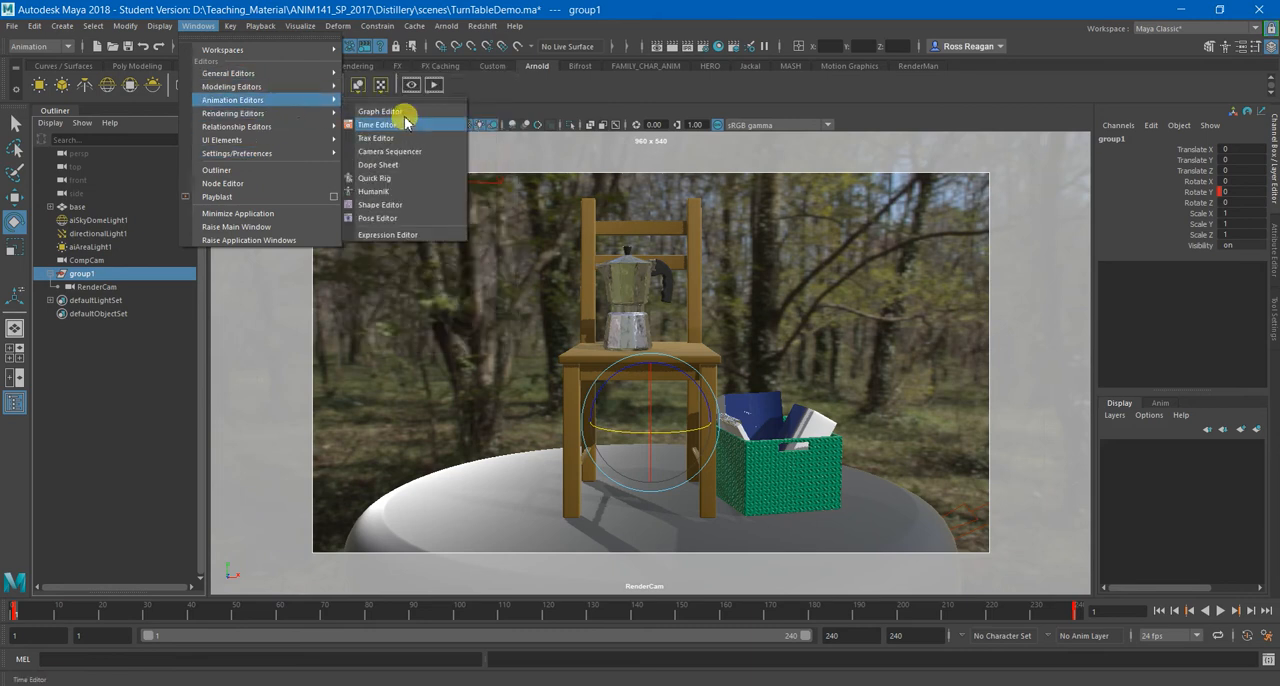
left_click(400, 112)
left_click_drag(371, 155, 505, 163)
Apply linear tangents to group1's Rotate Y animation curve and close the Graph Editor.
left_click(100, 287)
left_click(90, 273)
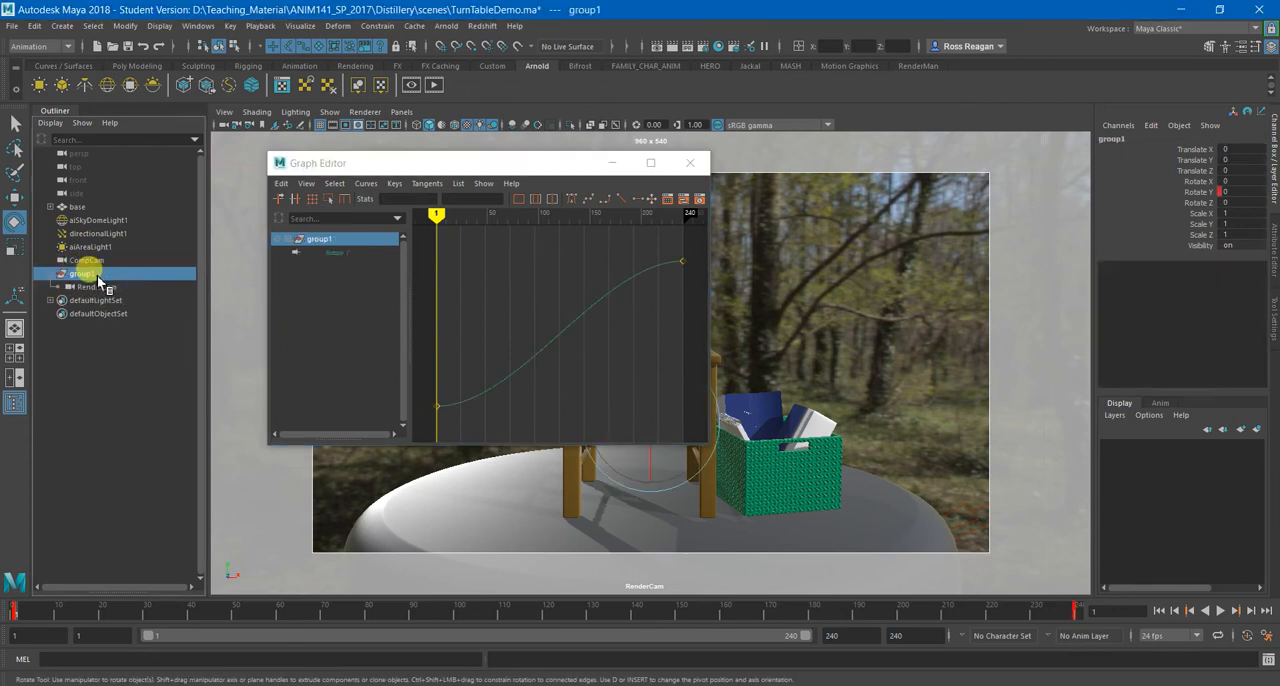
left_click(92, 287)
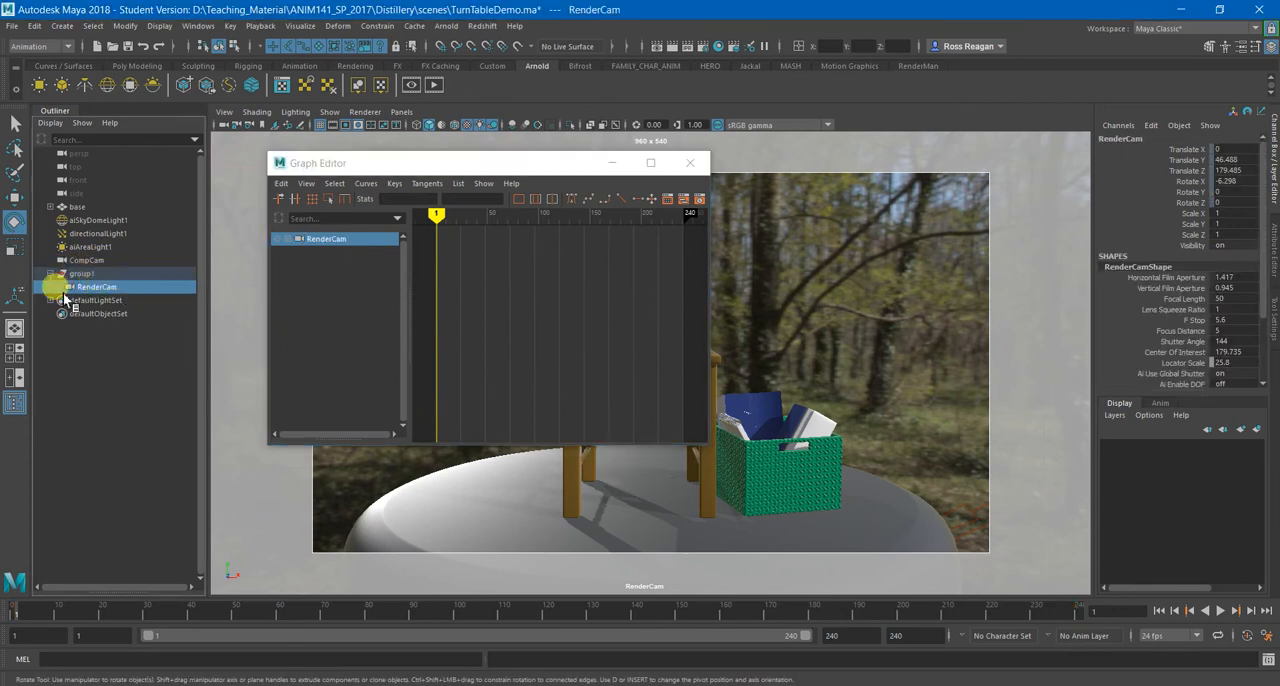
left_click(90, 273)
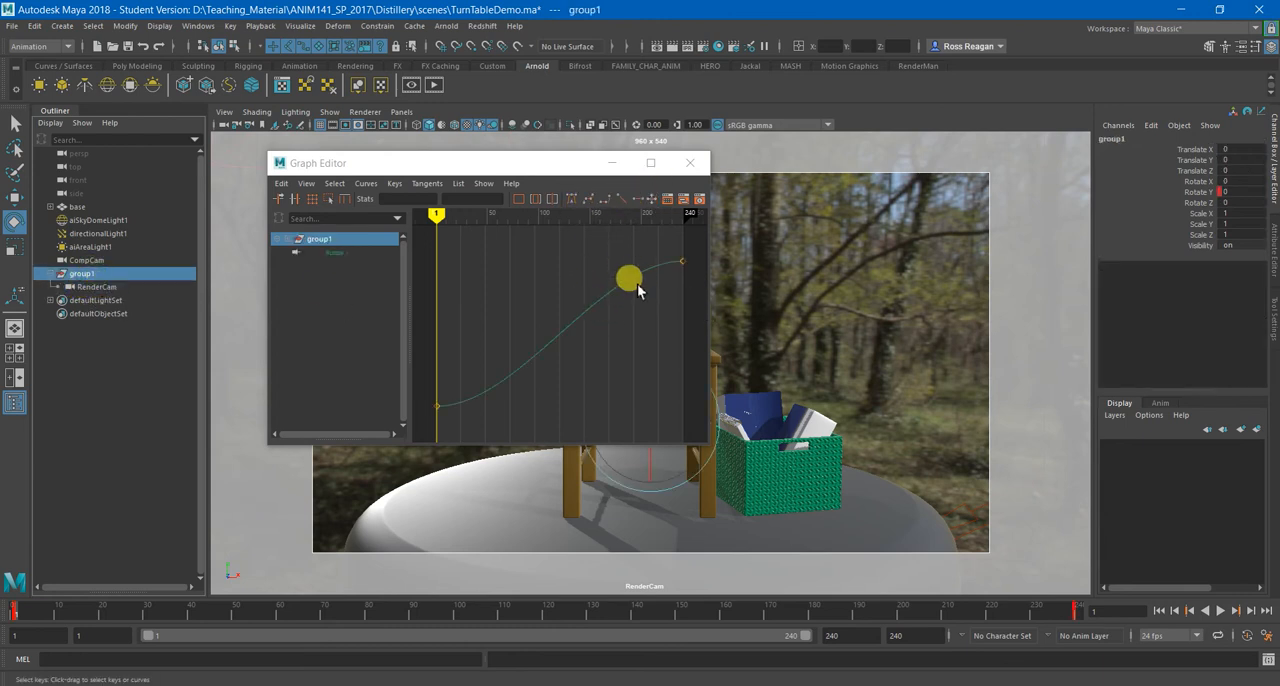
left_click(612, 198)
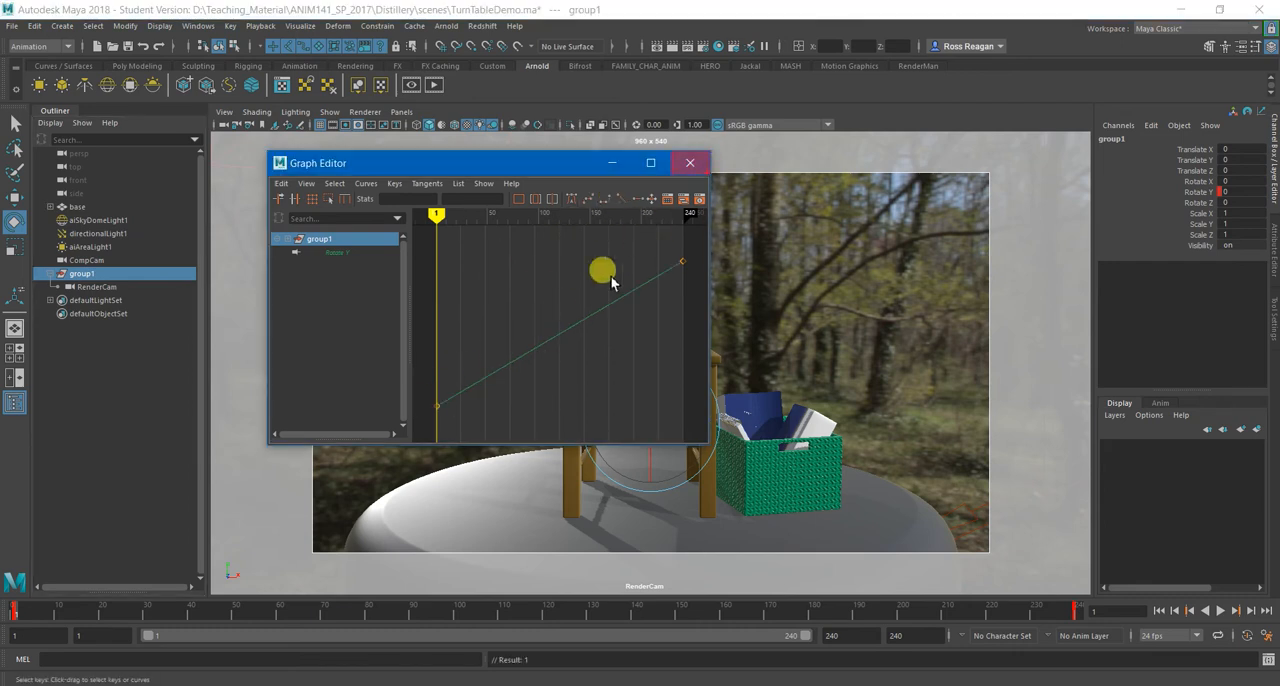
left_click(686, 162)
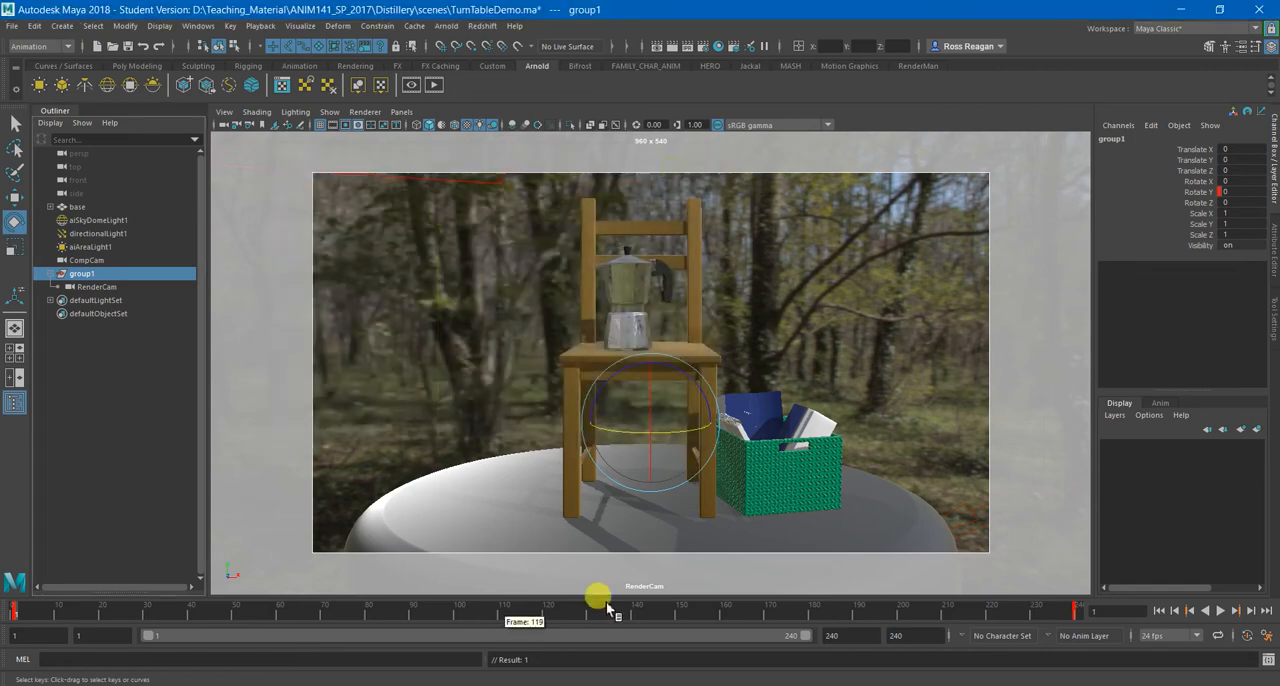
Play back the turntable with its linear rotation and return to frame 1.
left_click(1218, 610)
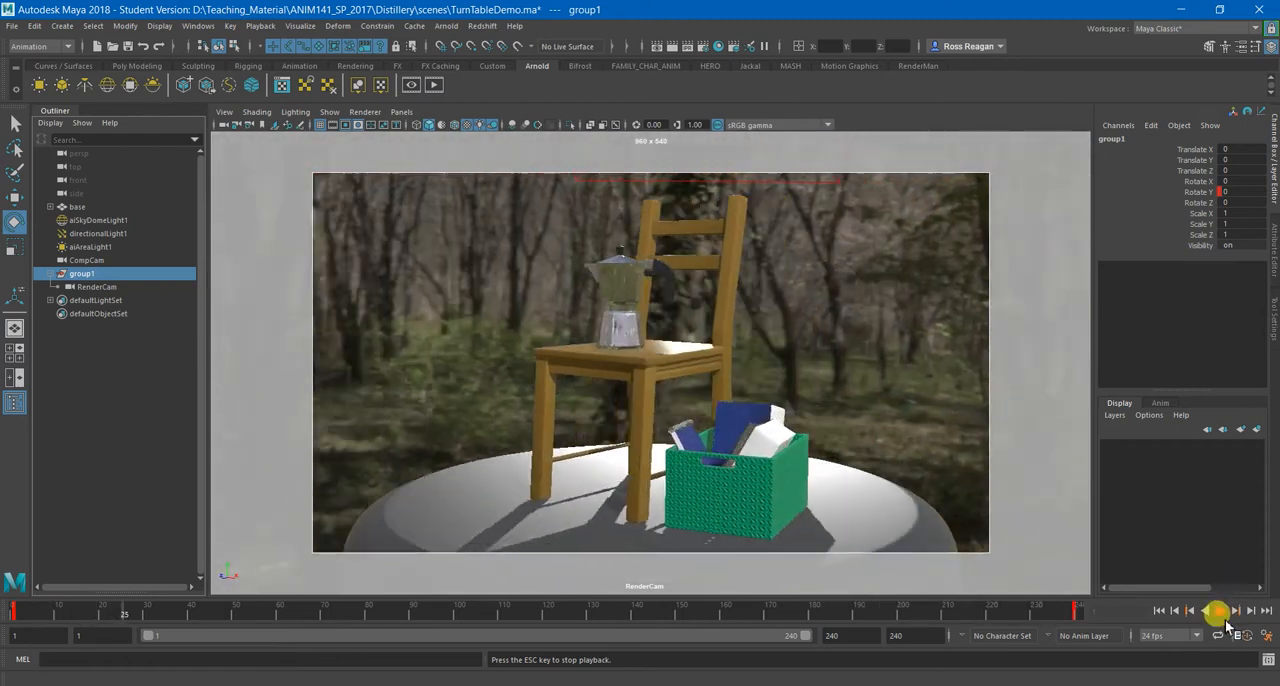
left_click(1158, 610)
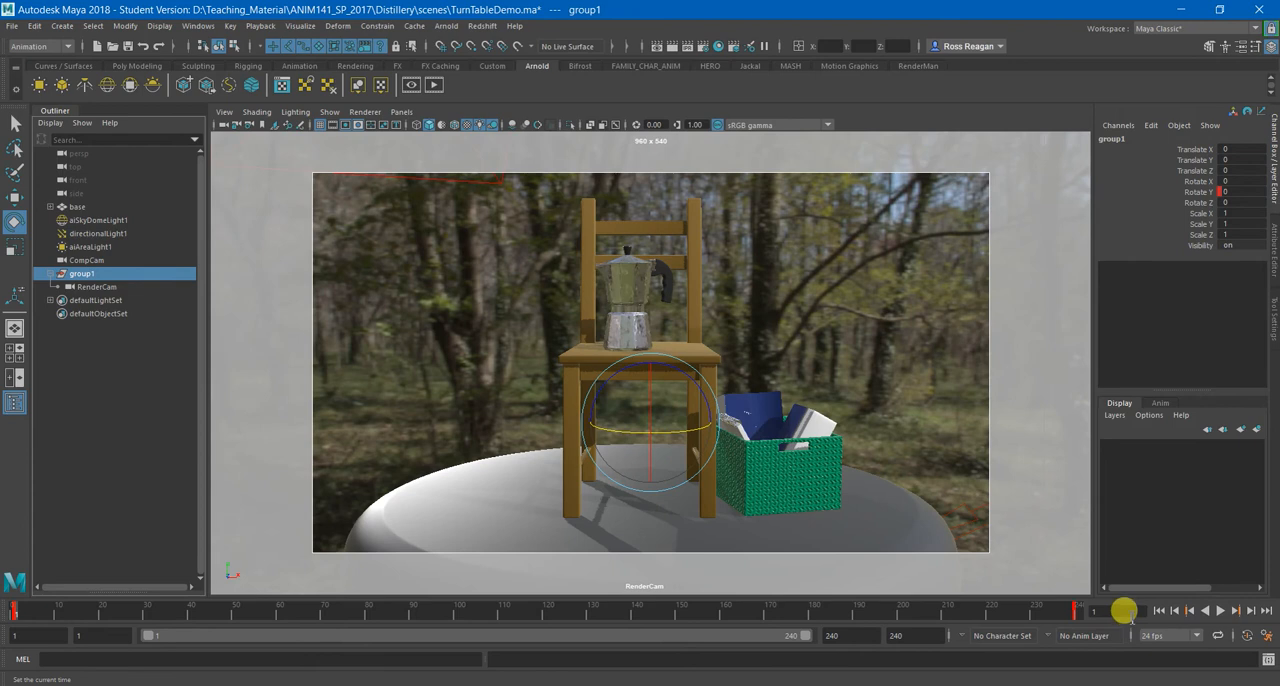
Switch to the Select tool and save the turntable scene under its existing name.
key("q")
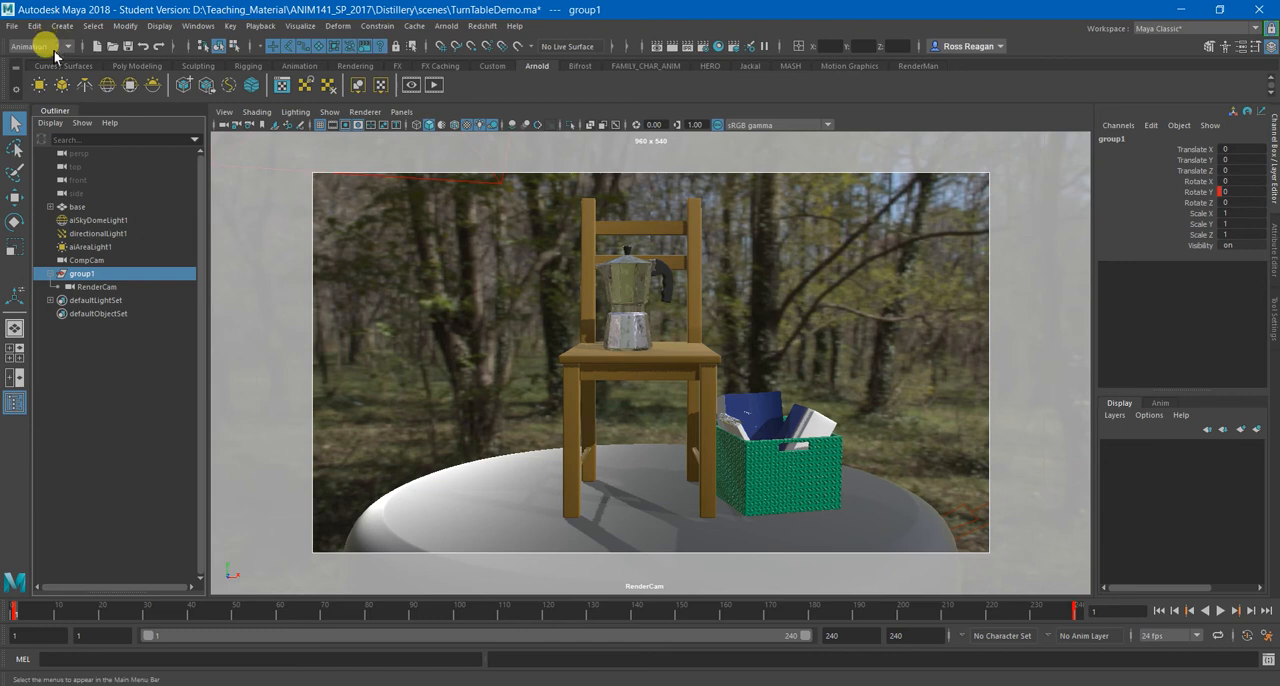
left_click(12, 25)
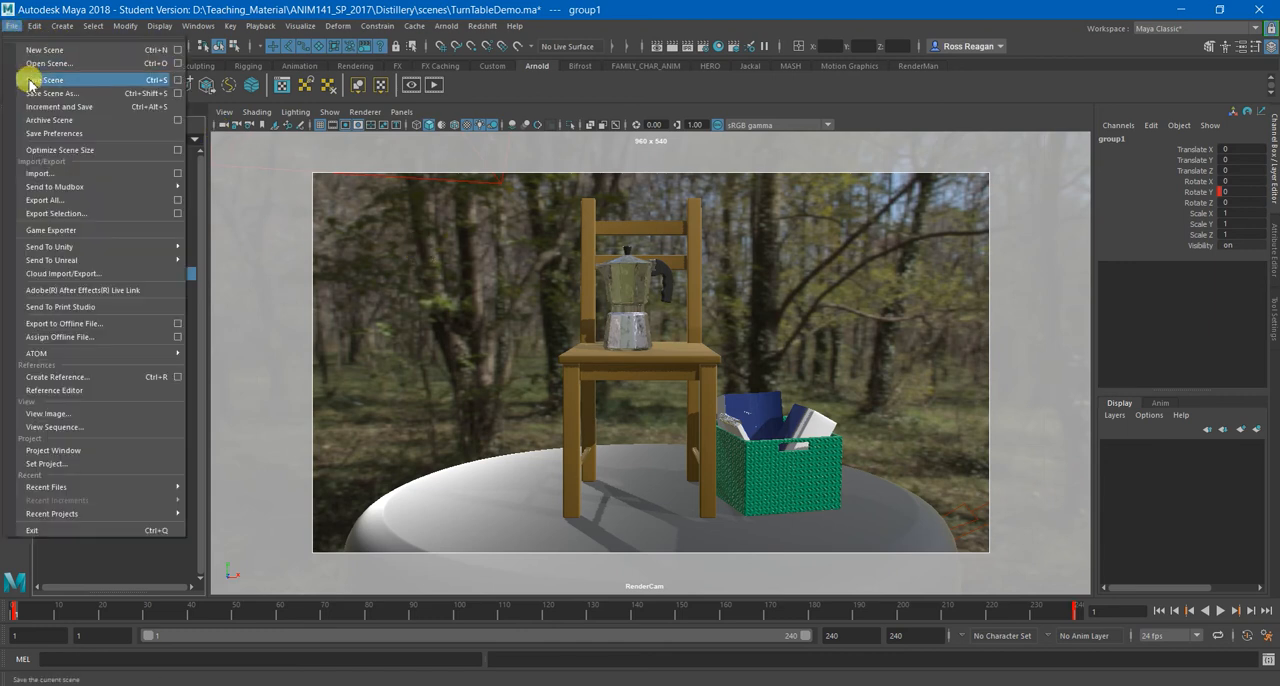
left_click(30, 80)
left_click(608, 362)
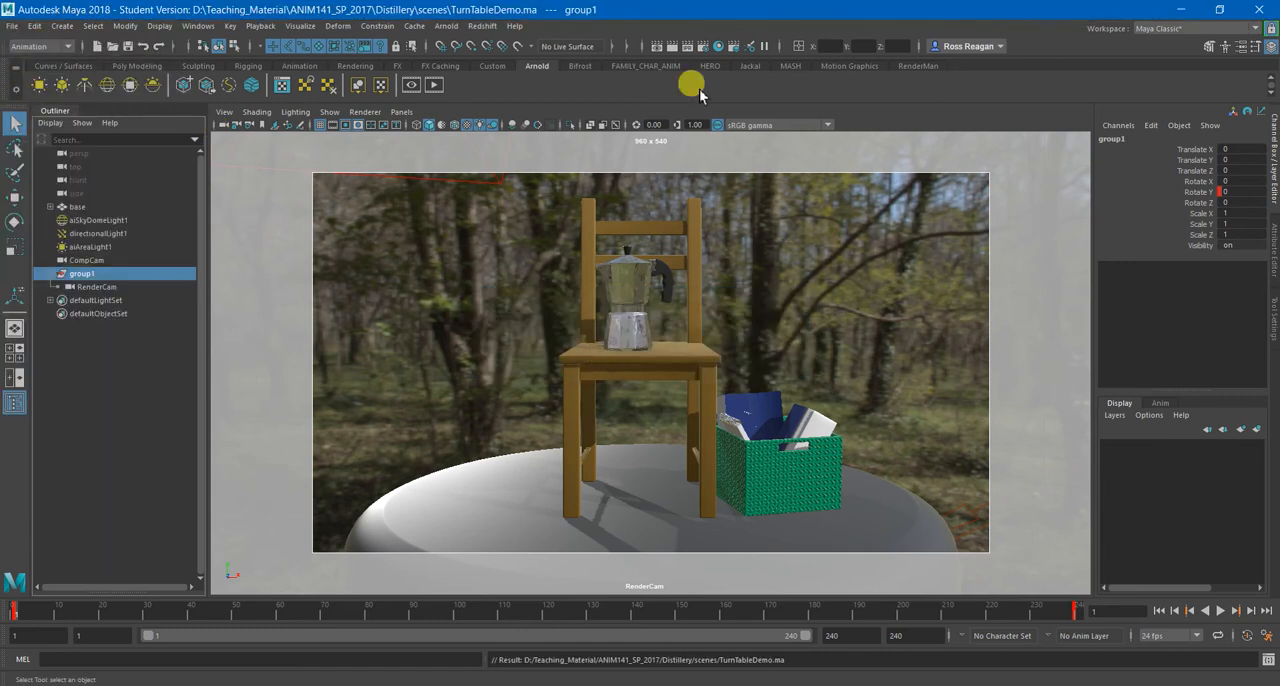
Open the Render Settings, move the window clear for editing, and load the Default Settings preset.
left_click(708, 47)
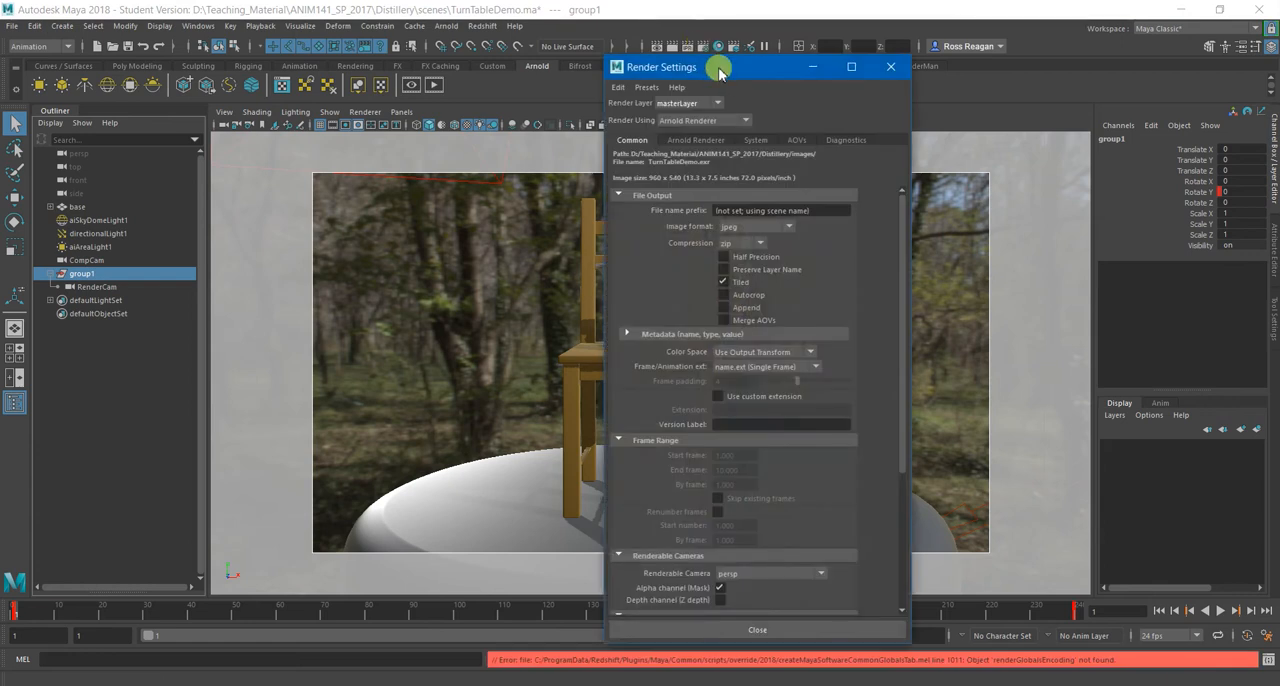
left_click_drag(720, 48, 592, 52)
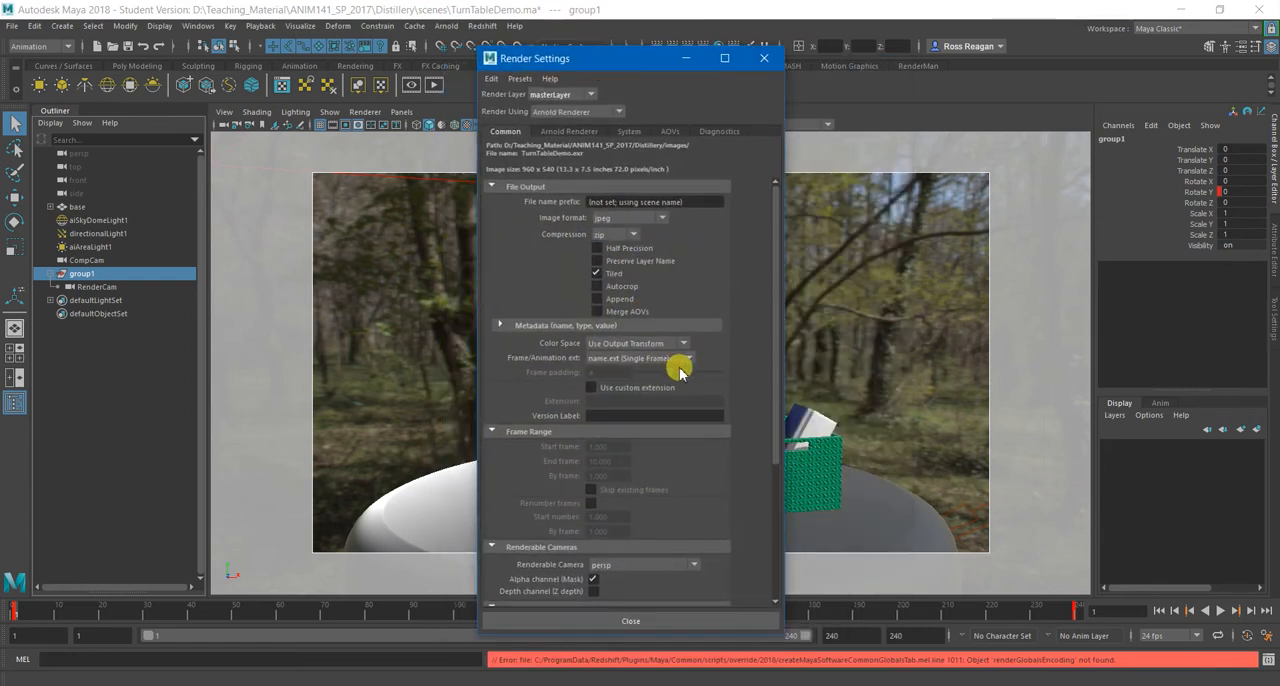
left_click(519, 78)
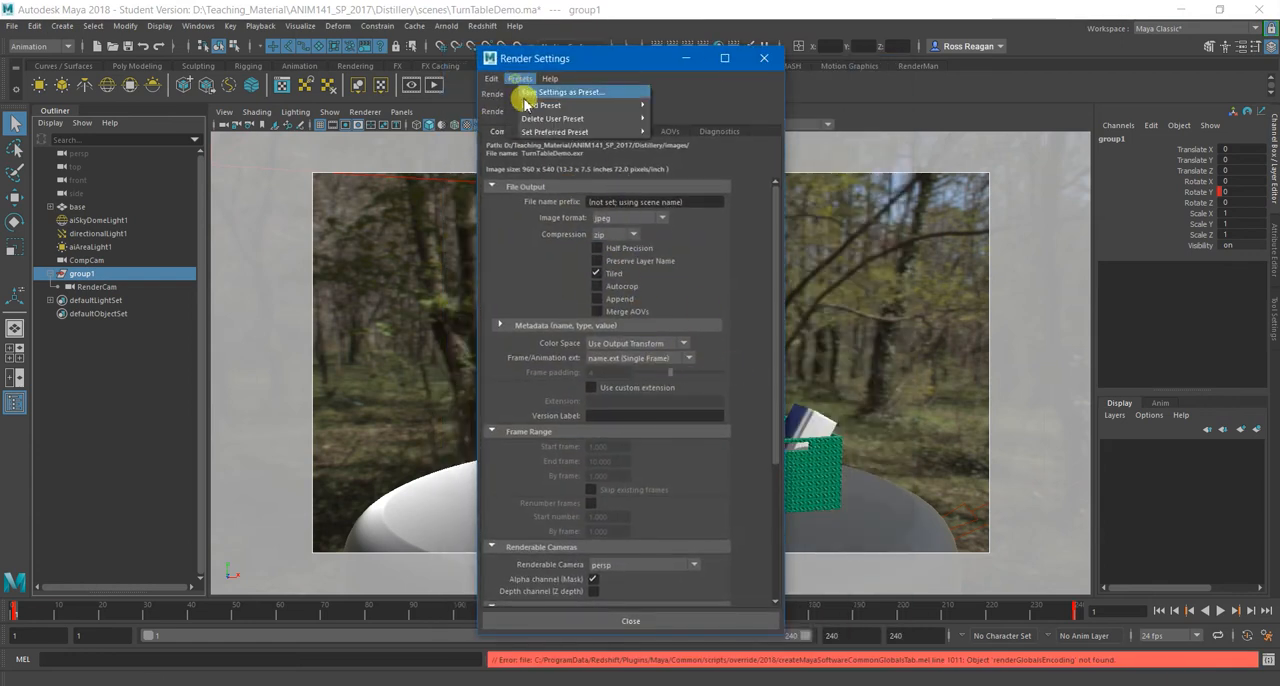
mouse_move(560, 105)
left_click(685, 106)
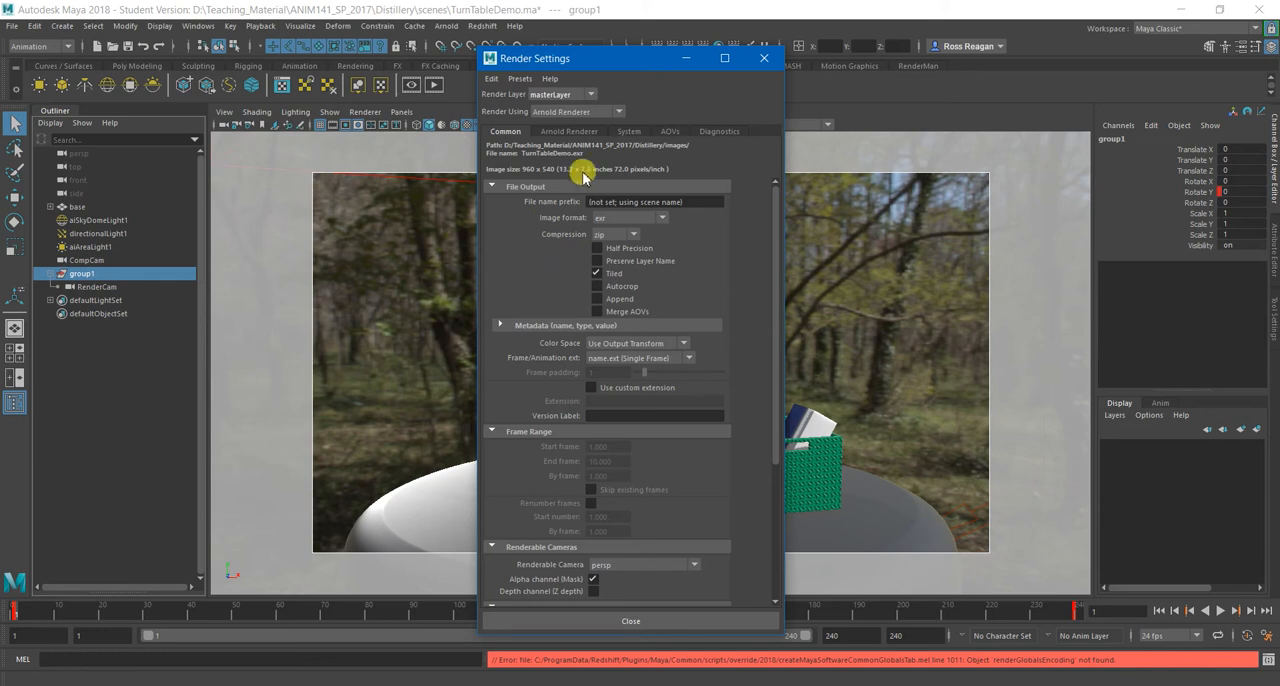
left_click(572, 131)
left_click(512, 131)
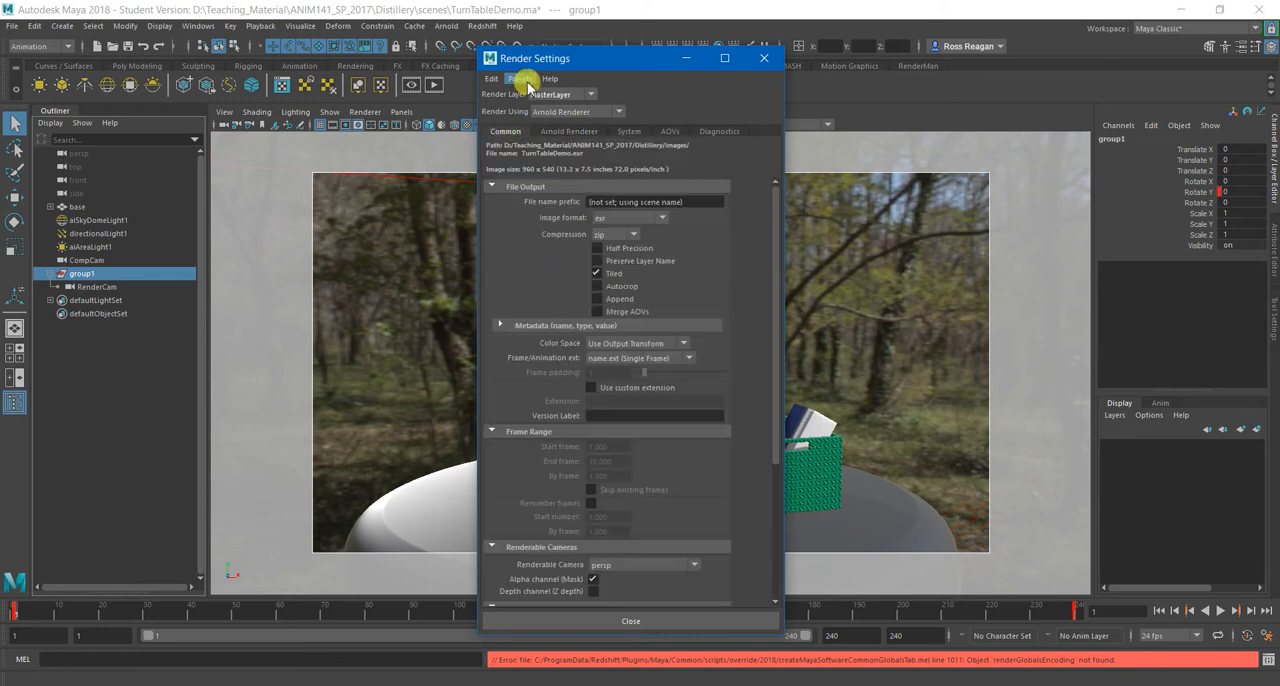
mouse_move(556, 62)
left_mouse_down()
mouse_move(549, 30)
mouse_move(572, 52)
left_mouse_up()
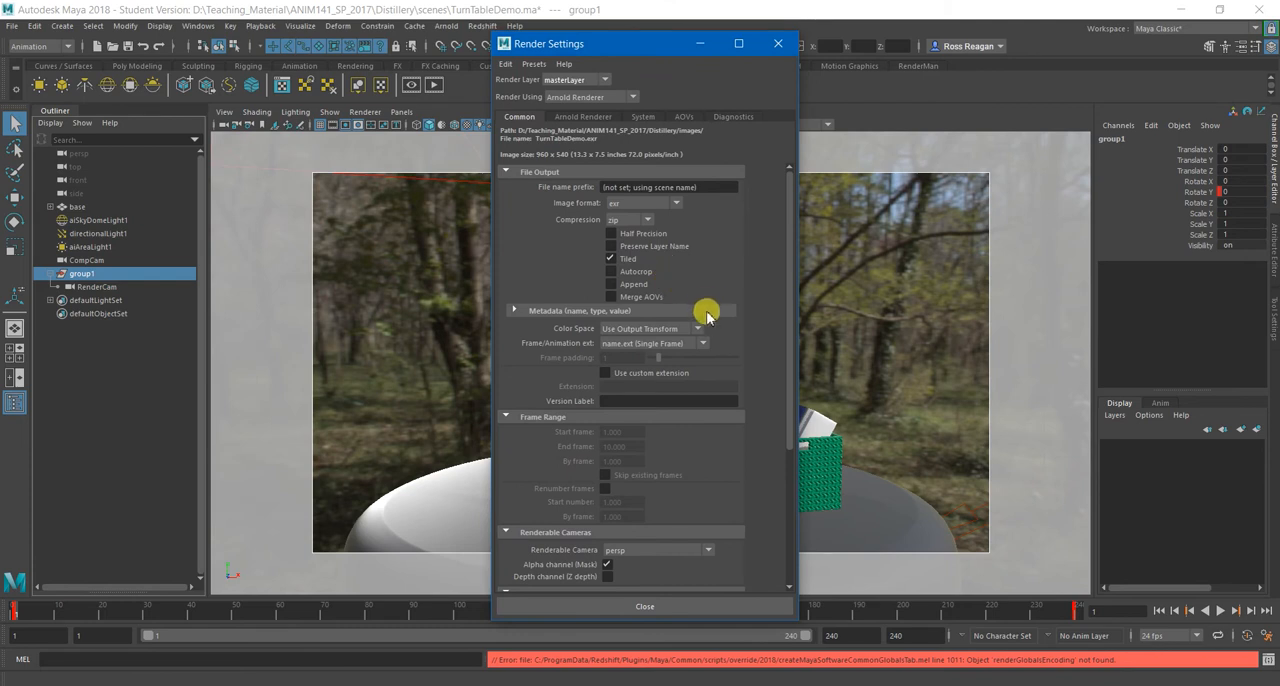
left_click(531, 64)
mouse_move(545, 91)
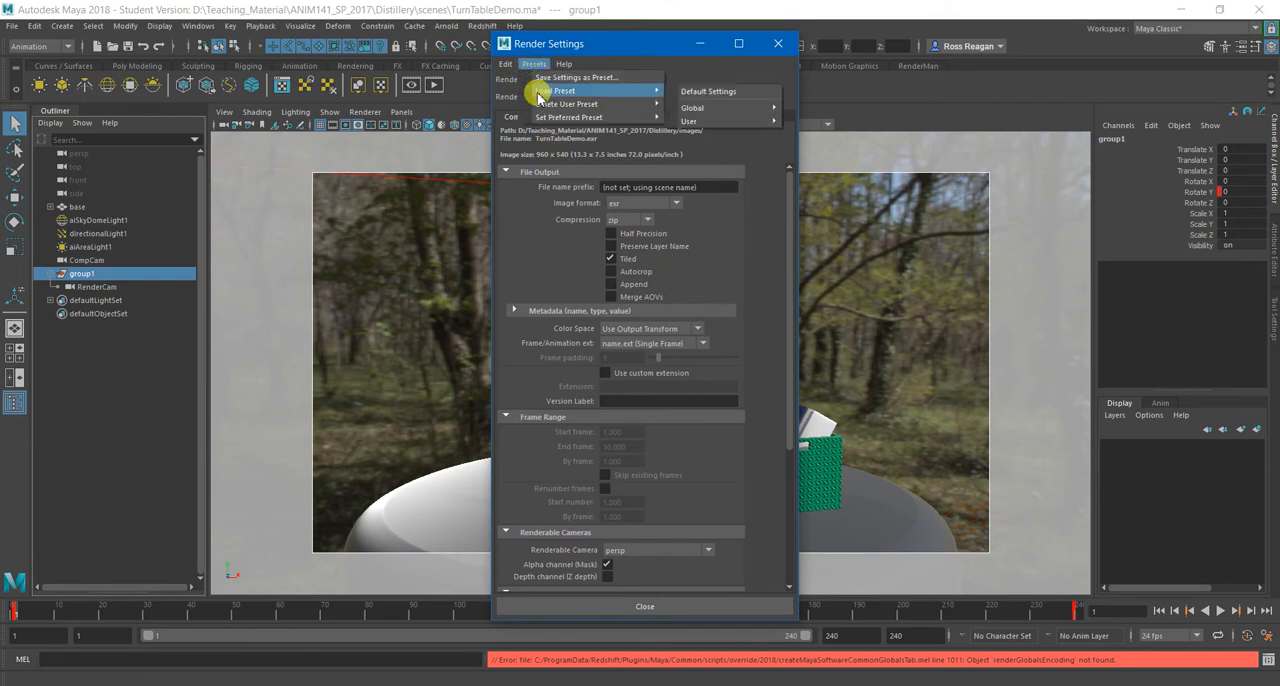
left_click(708, 92)
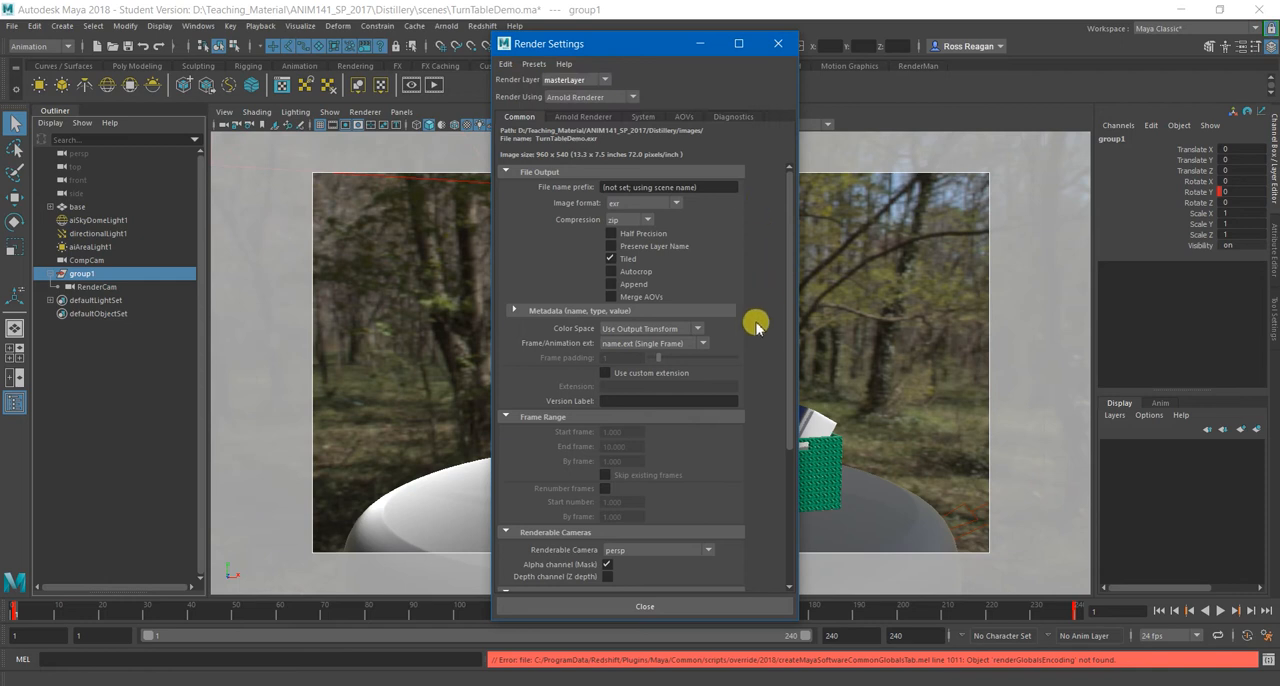
Set the render output to a name_#.ext sequence with frame padding 3 and end frame 239.
left_click(672, 343)
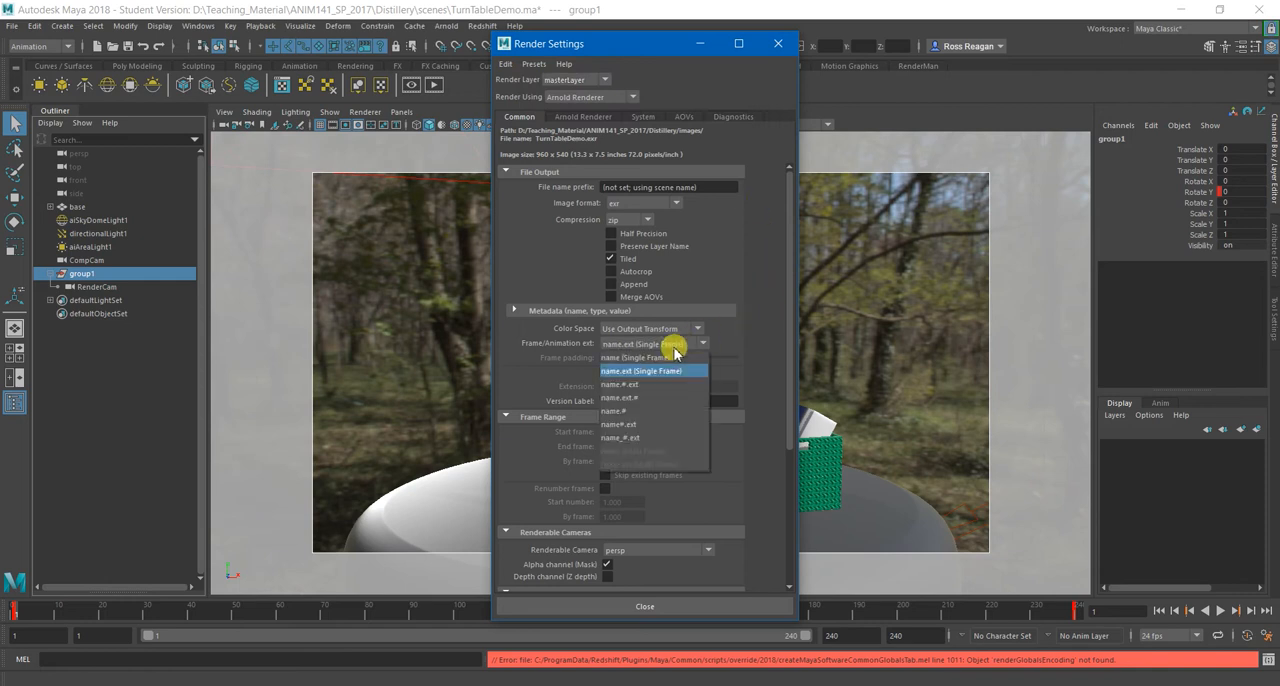
left_click(652, 439)
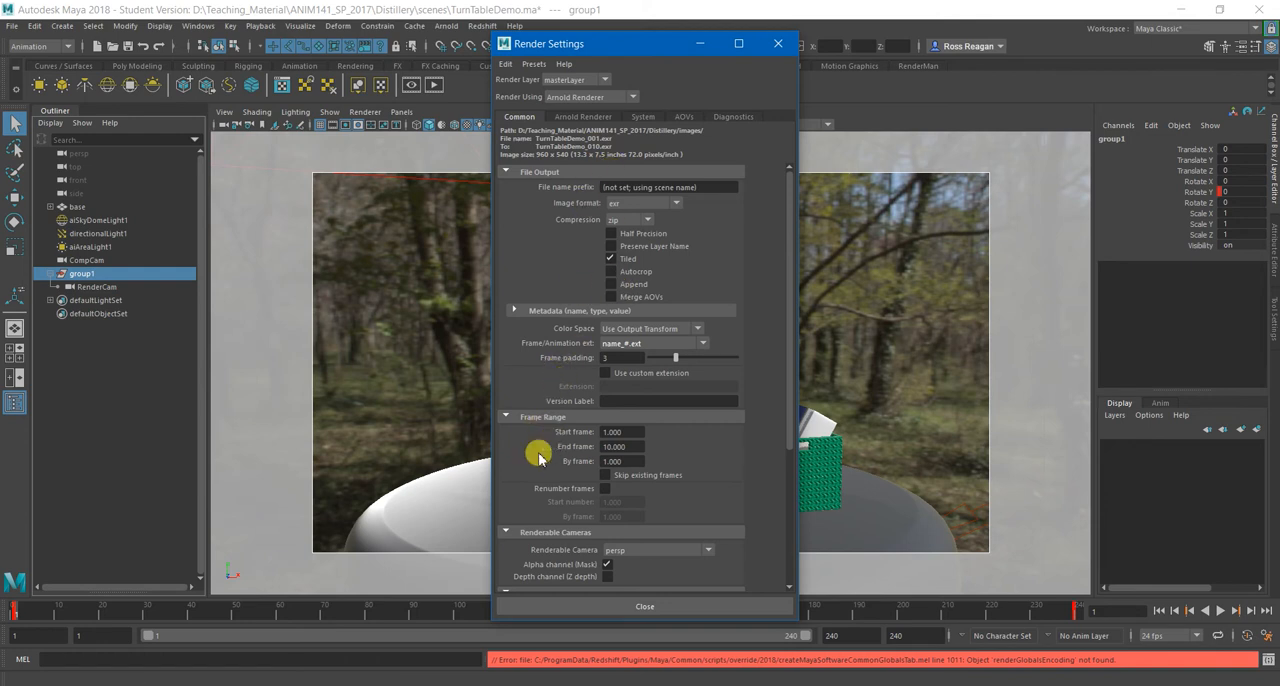
scroll(538, 452, "down", 3)
left_click_drag(638, 326, 484, 327)
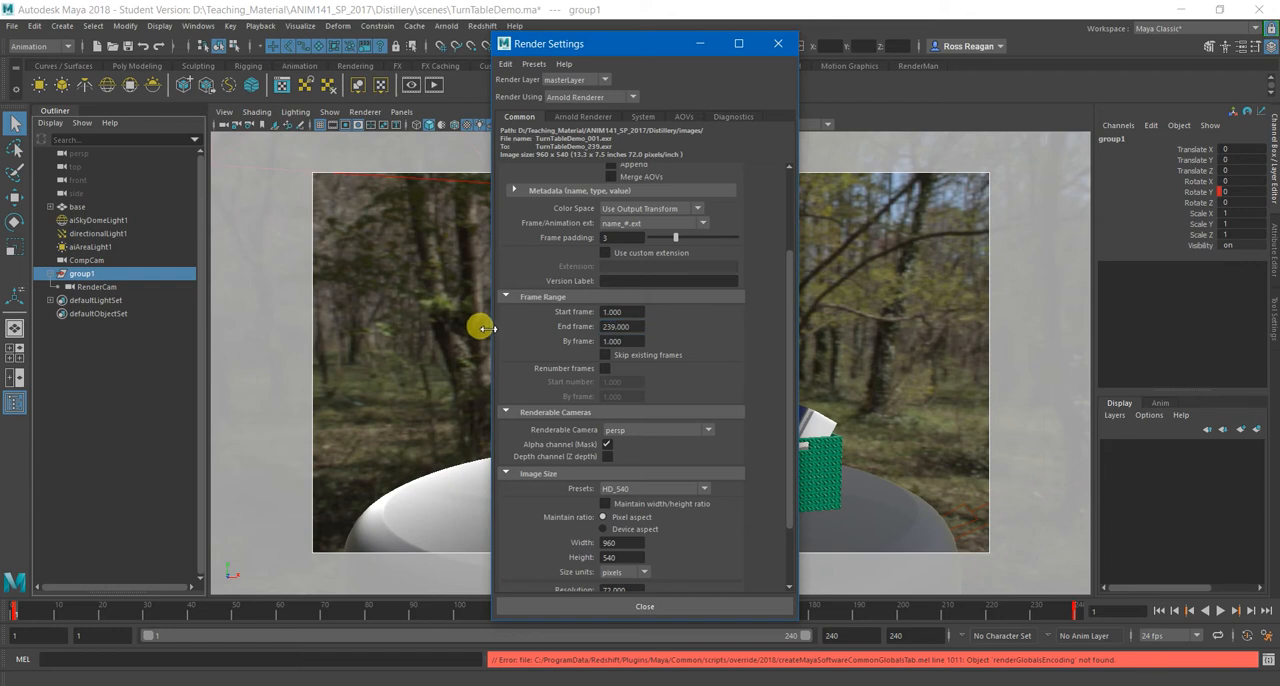
Set the renderable camera to RenderCam.
scroll(551, 398, "down", 2)
left_click(650, 346)
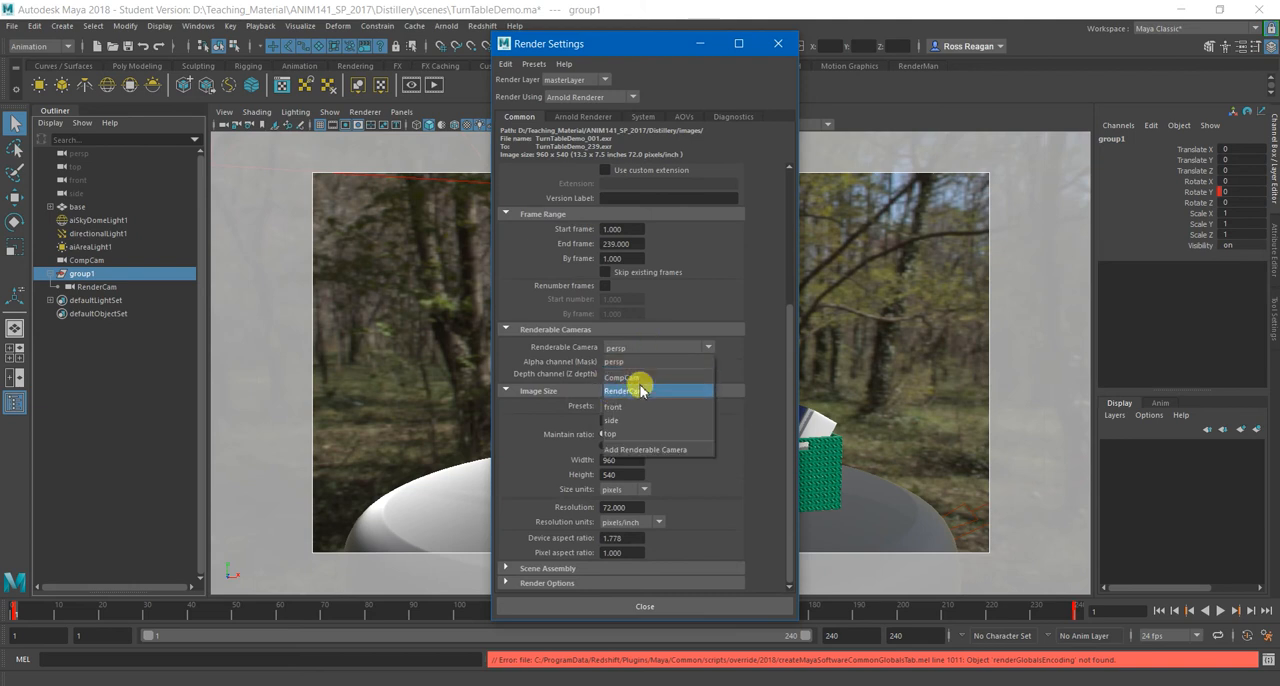
left_click(640, 391)
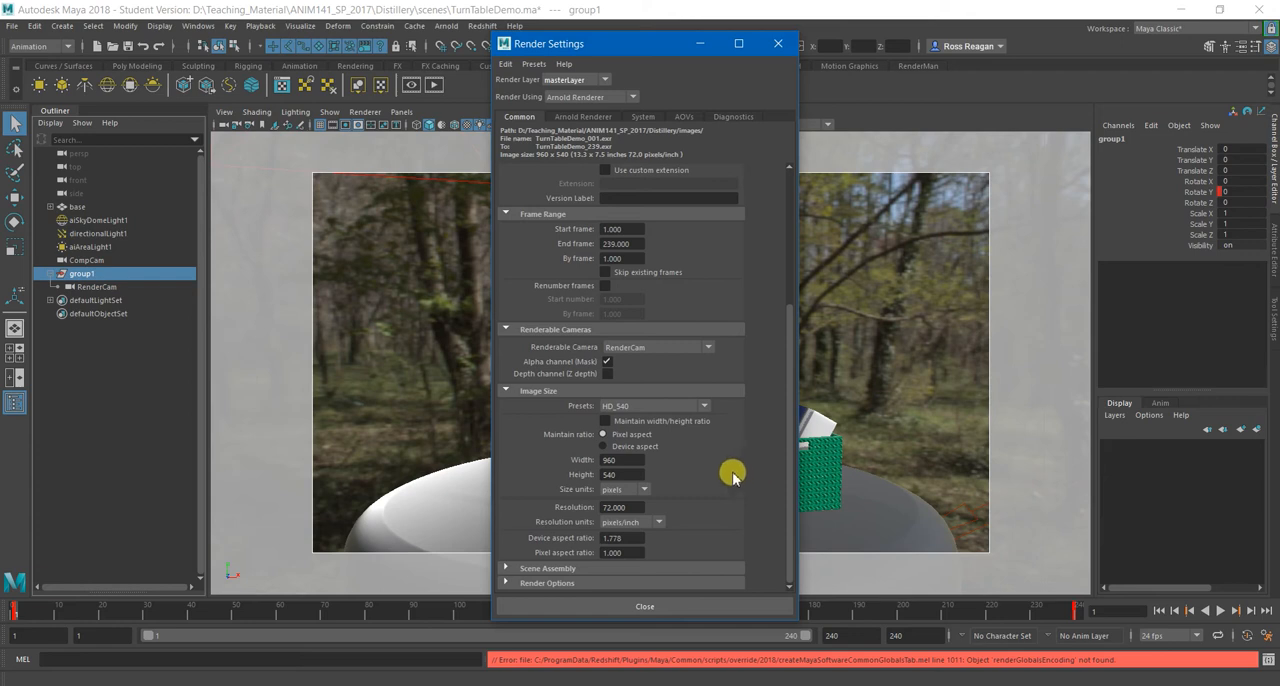
Set the image size preset to HD_540 and enable Maintain width/height ratio.
left_click(690, 406)
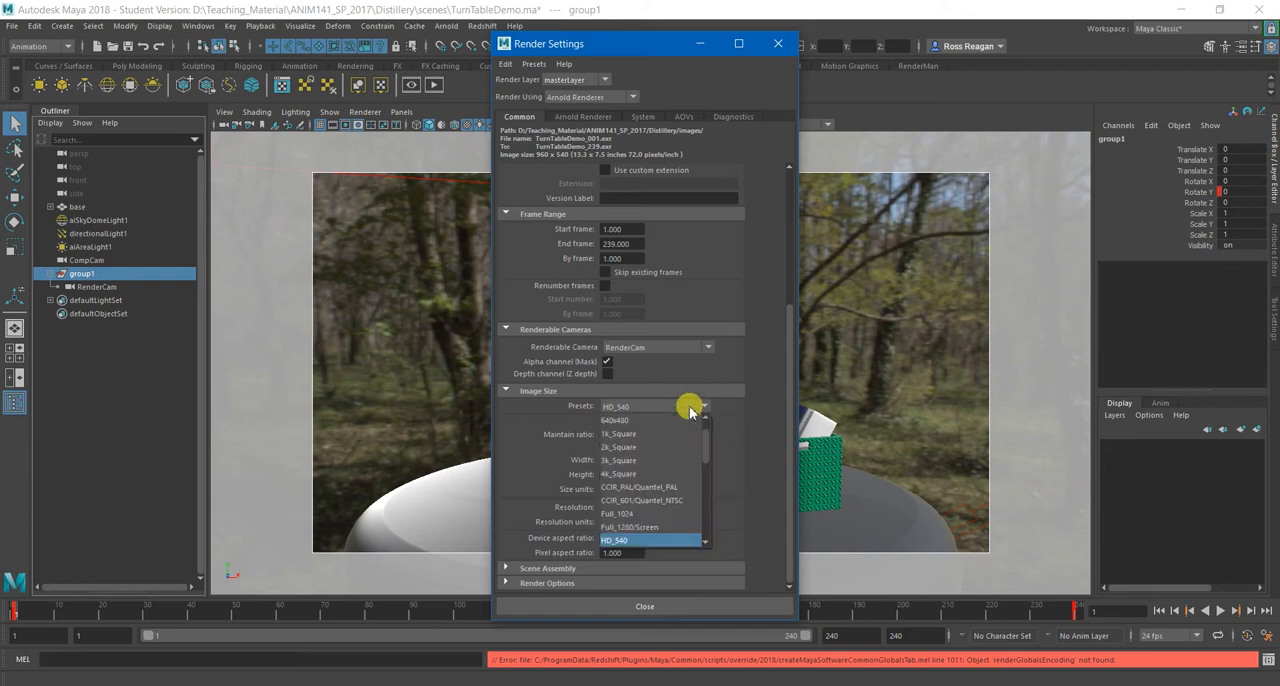
scroll(668, 524, "down", 1)
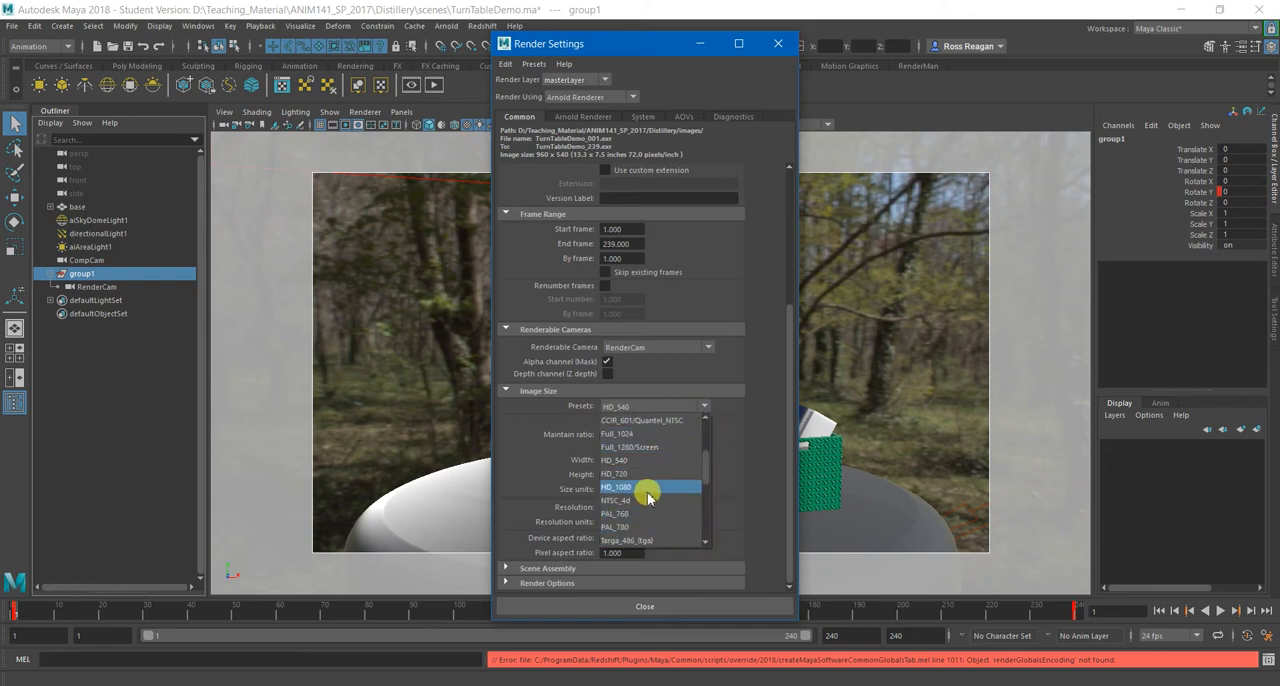
left_click(636, 476)
left_click(648, 407)
left_click(641, 459)
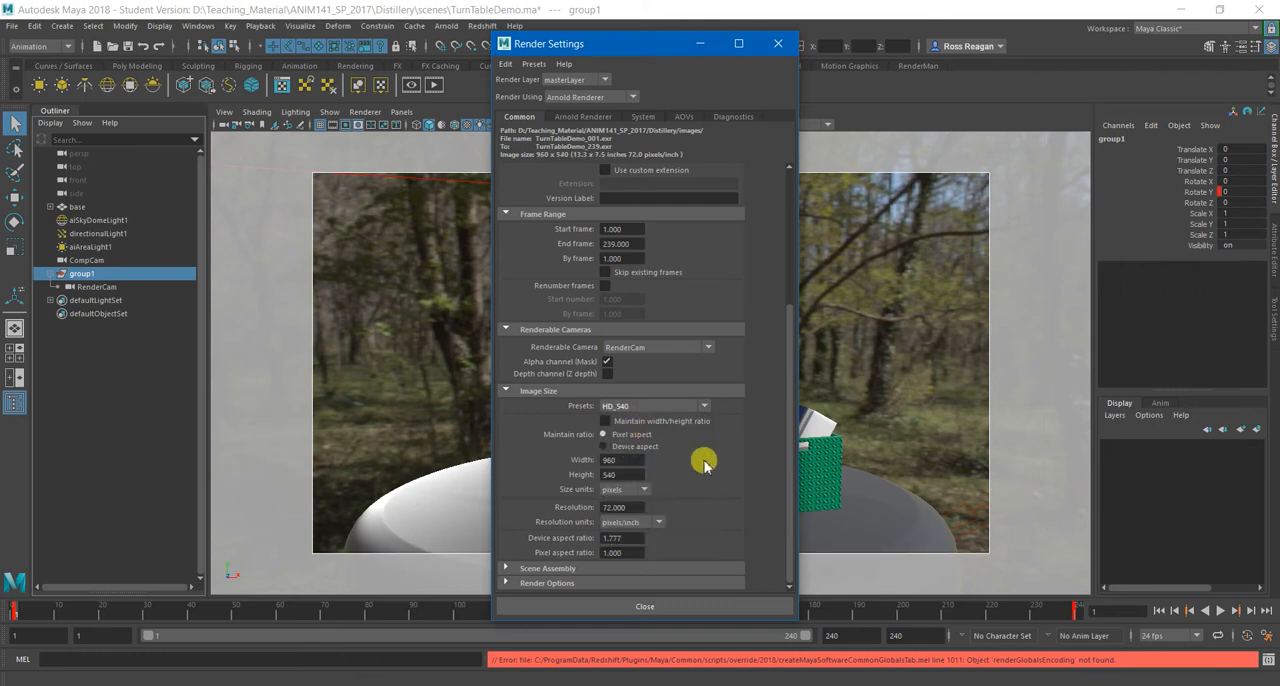
left_click(677, 421)
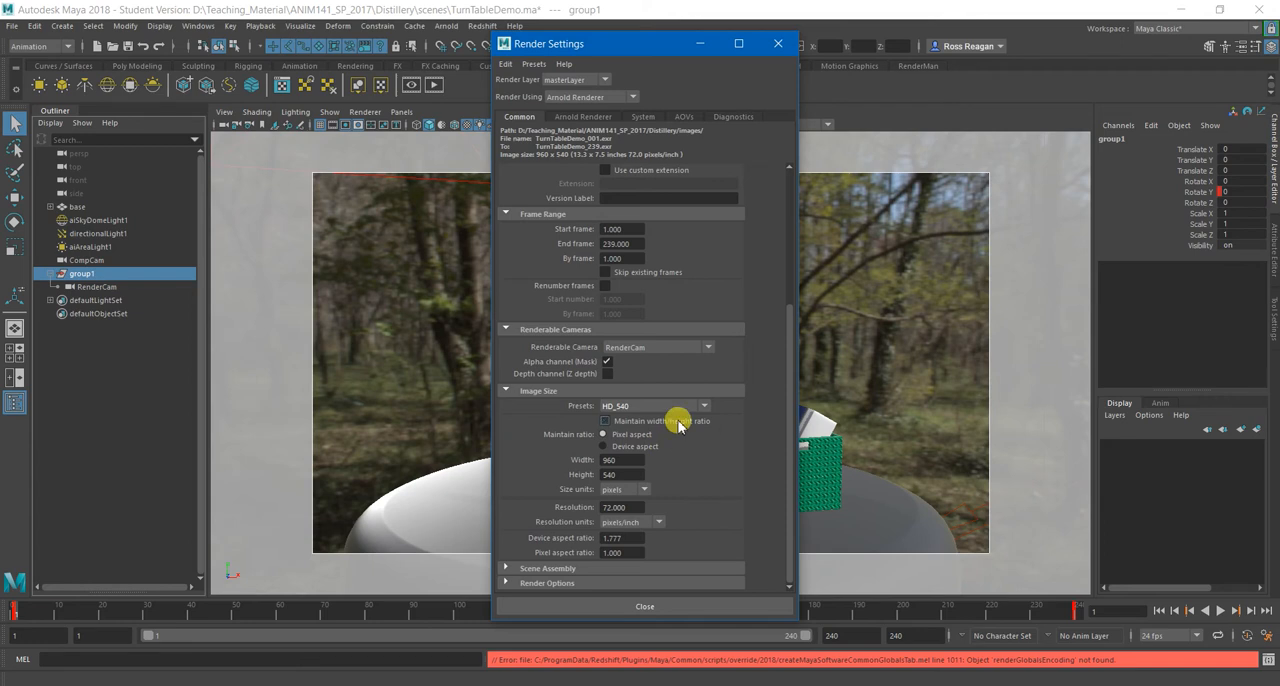
scroll(750, 505, "up", 2)
scroll(754, 507, "down", 2)
scroll(756, 508, "down", 1)
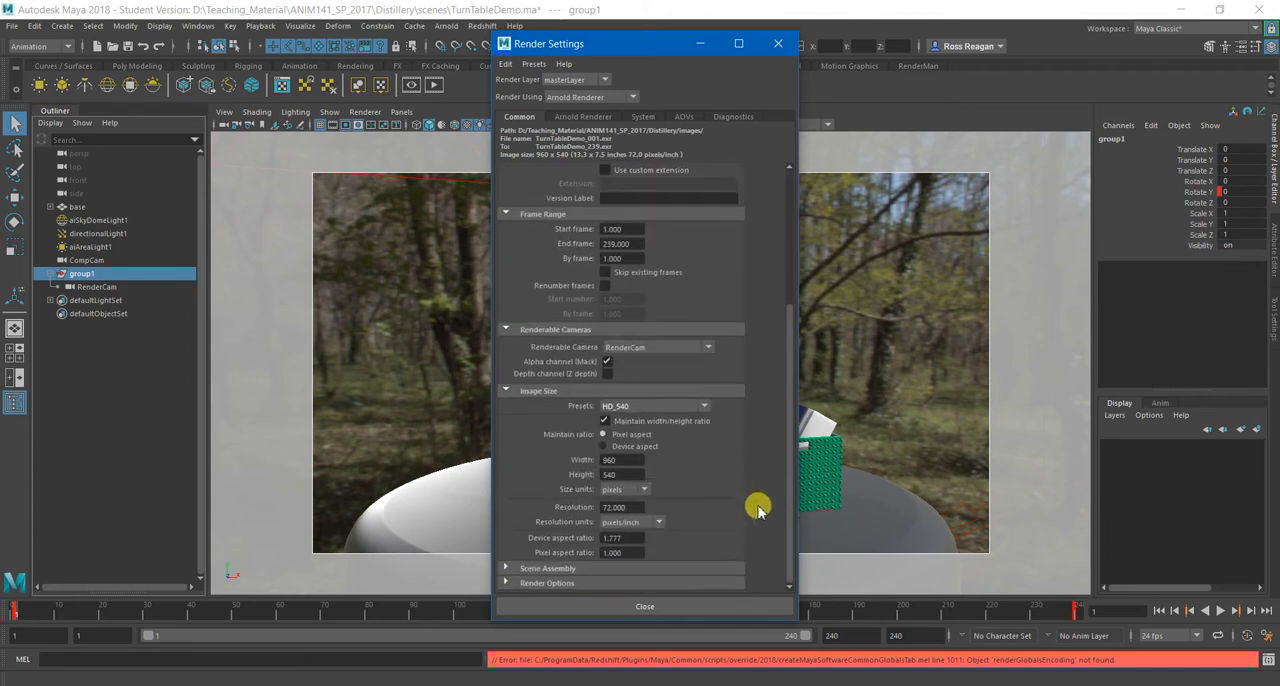
scroll(752, 508, "up", 5)
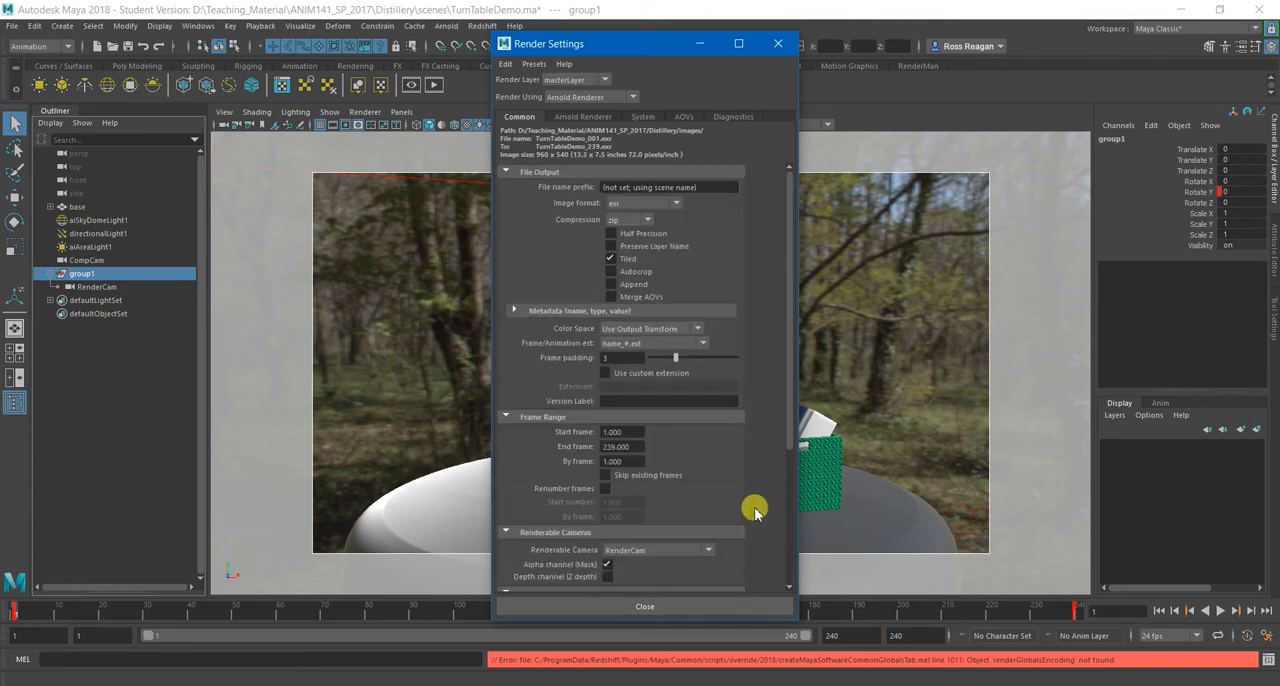
Set the Arnold Camera (AA) samples to 4.
left_click(598, 116)
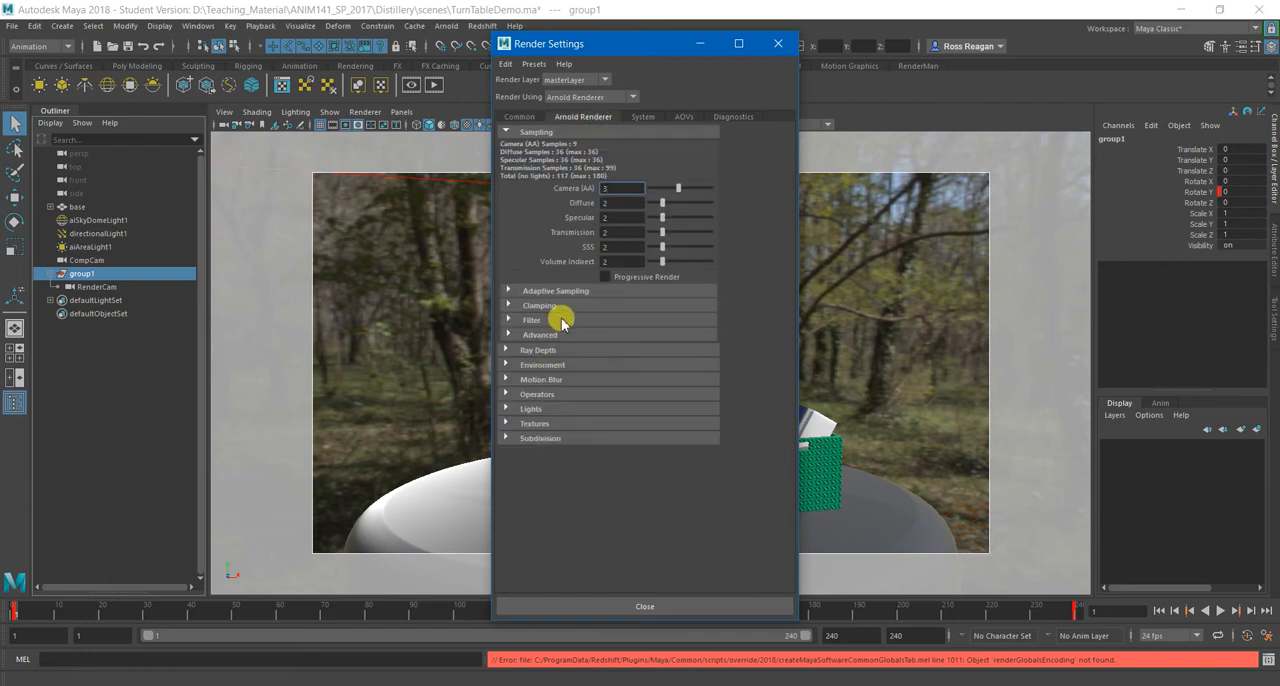
left_click(612, 188)
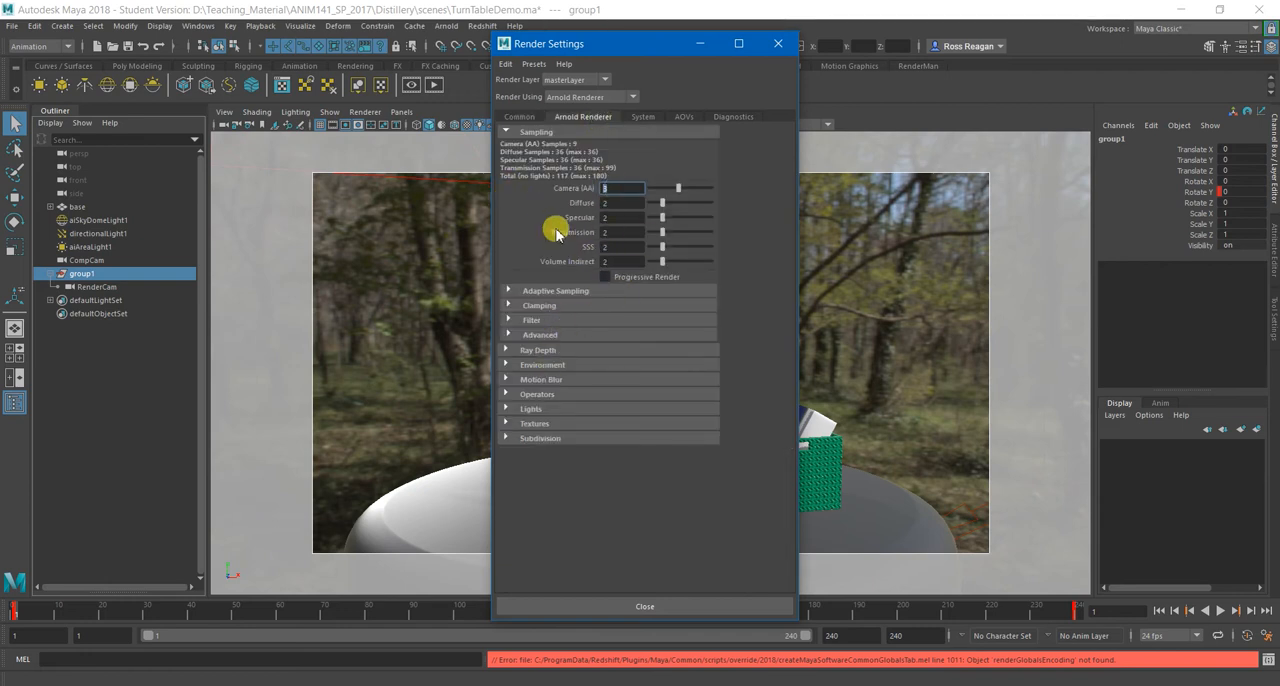
left_click(722, 194)
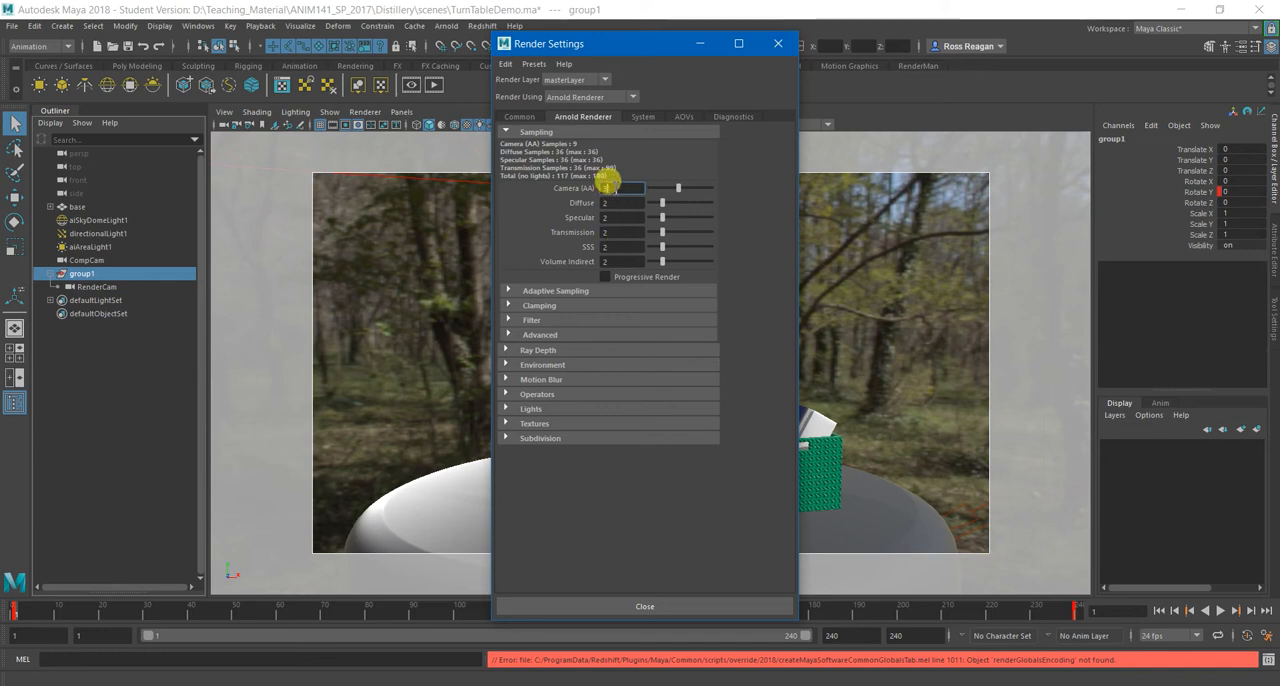
type("4")
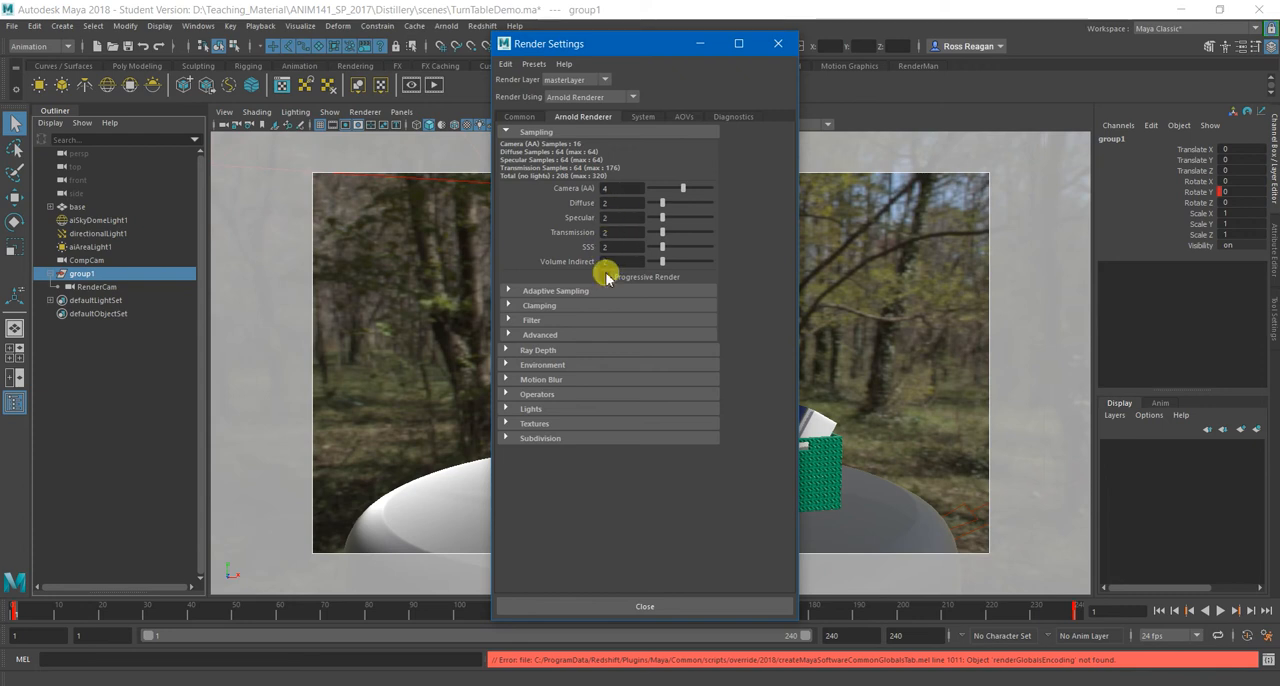
Examine the Arnold Renderer sections for ray depth, environment, operators, lights, textures and subdivision, collapsing each again.
left_click(571, 366)
left_click(569, 363)
left_click(565, 350)
left_click(565, 349)
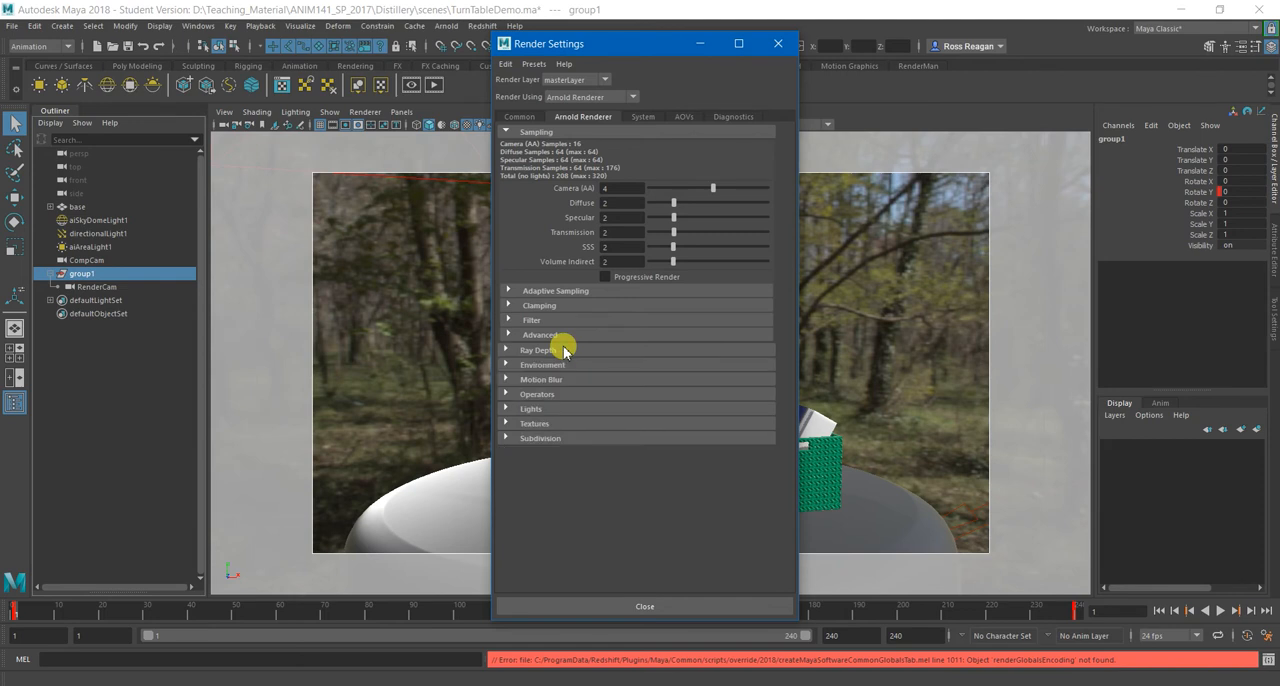
left_click(565, 350)
left_click(555, 350)
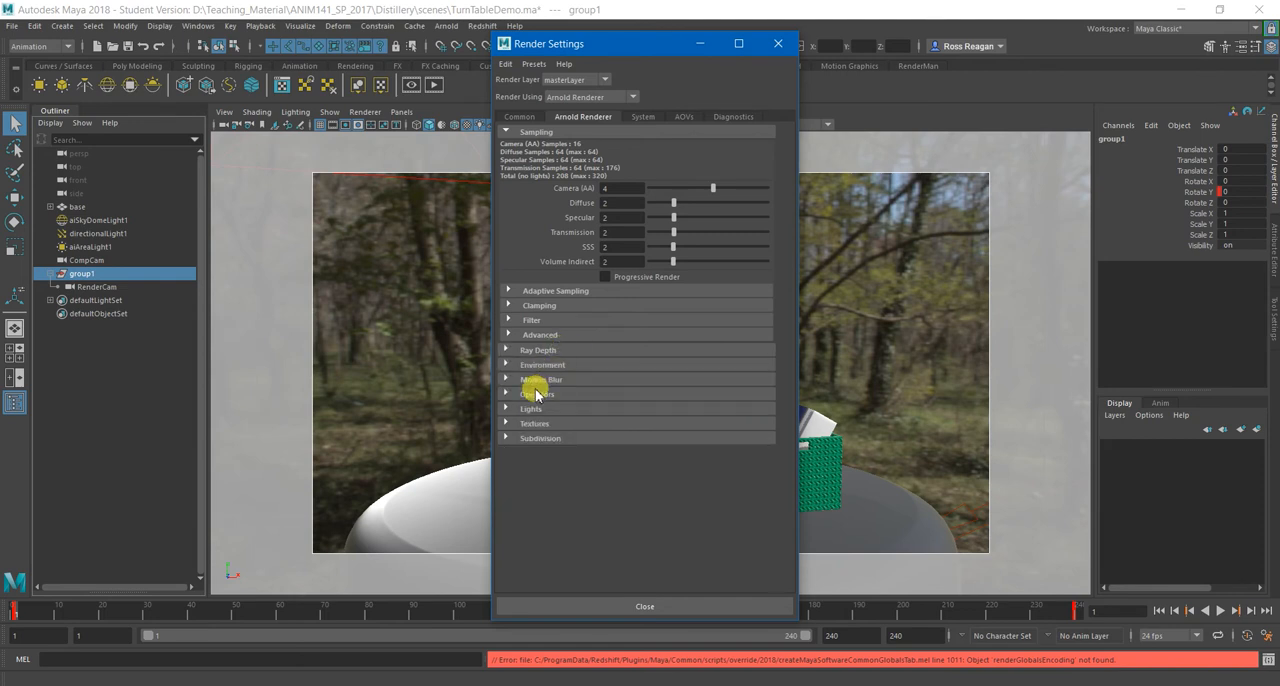
left_click(543, 394)
left_click(543, 394)
left_click(543, 408)
left_click(546, 409)
left_click(550, 423)
left_click(550, 423)
left_click(549, 439)
left_click(549, 439)
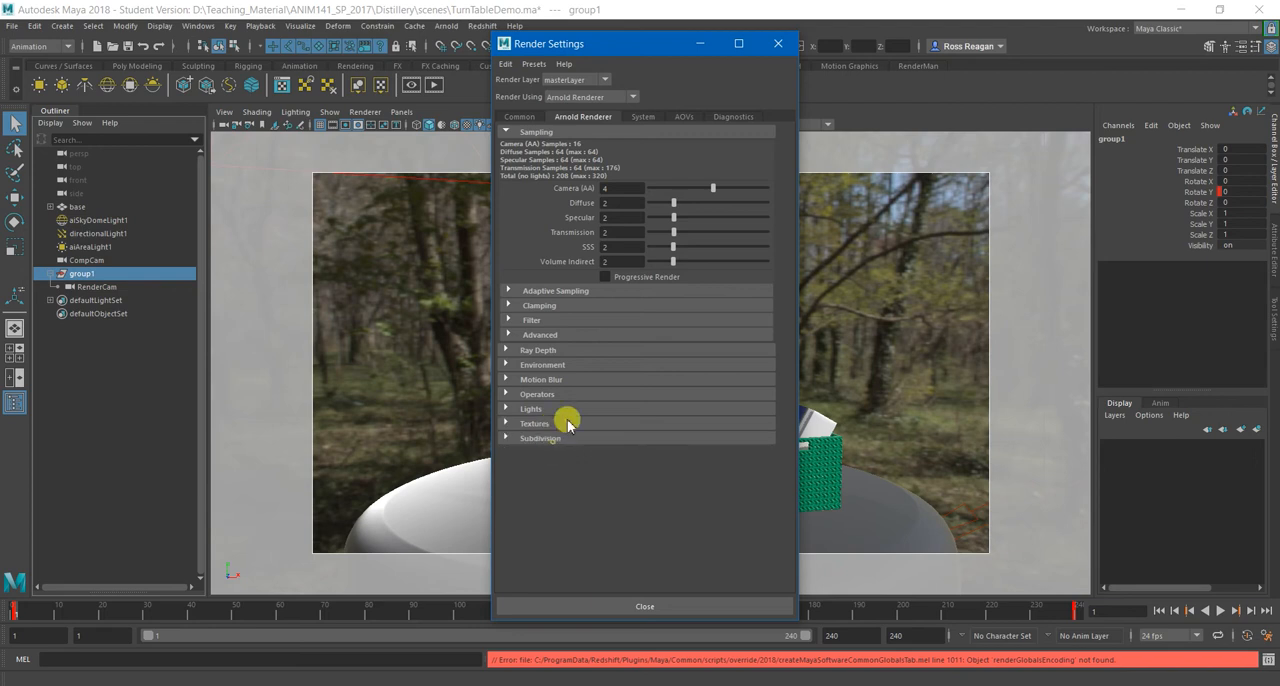
Look through the System, AOVs and Diagnostics render settings and Arnold's Advanced sampling section.
left_click(658, 116)
left_click(684, 116)
left_click(632, 116)
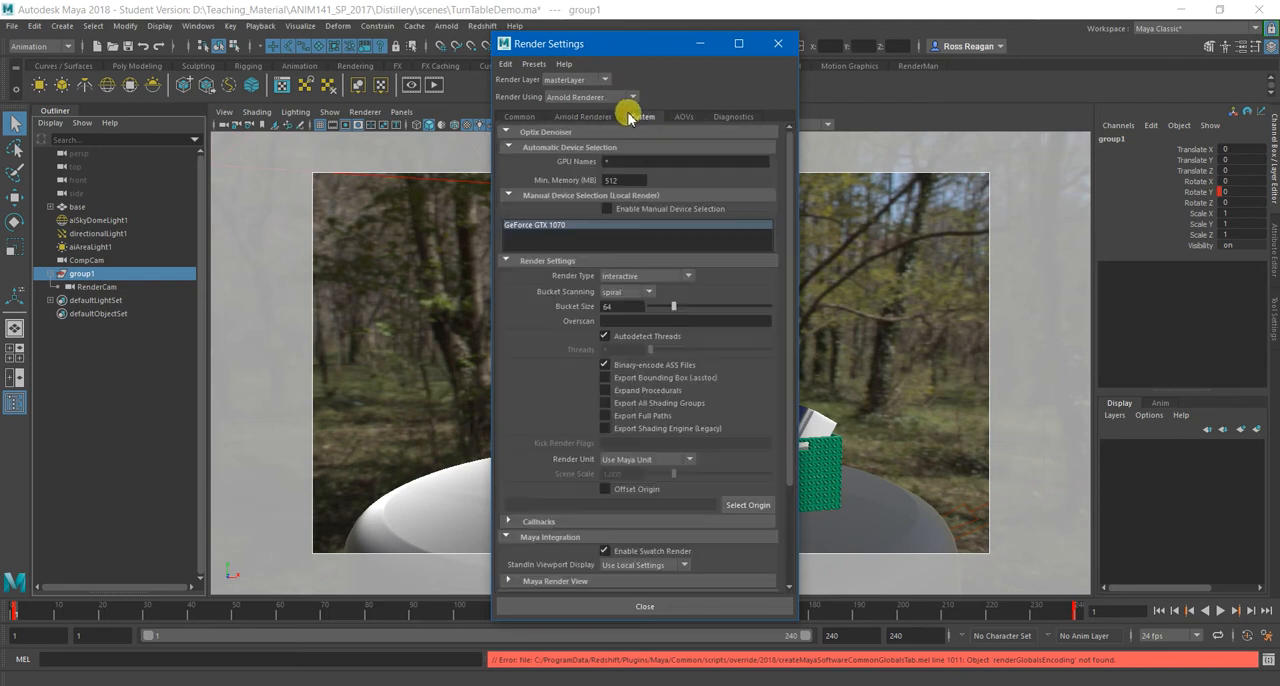
left_click(726, 117)
left_click(572, 117)
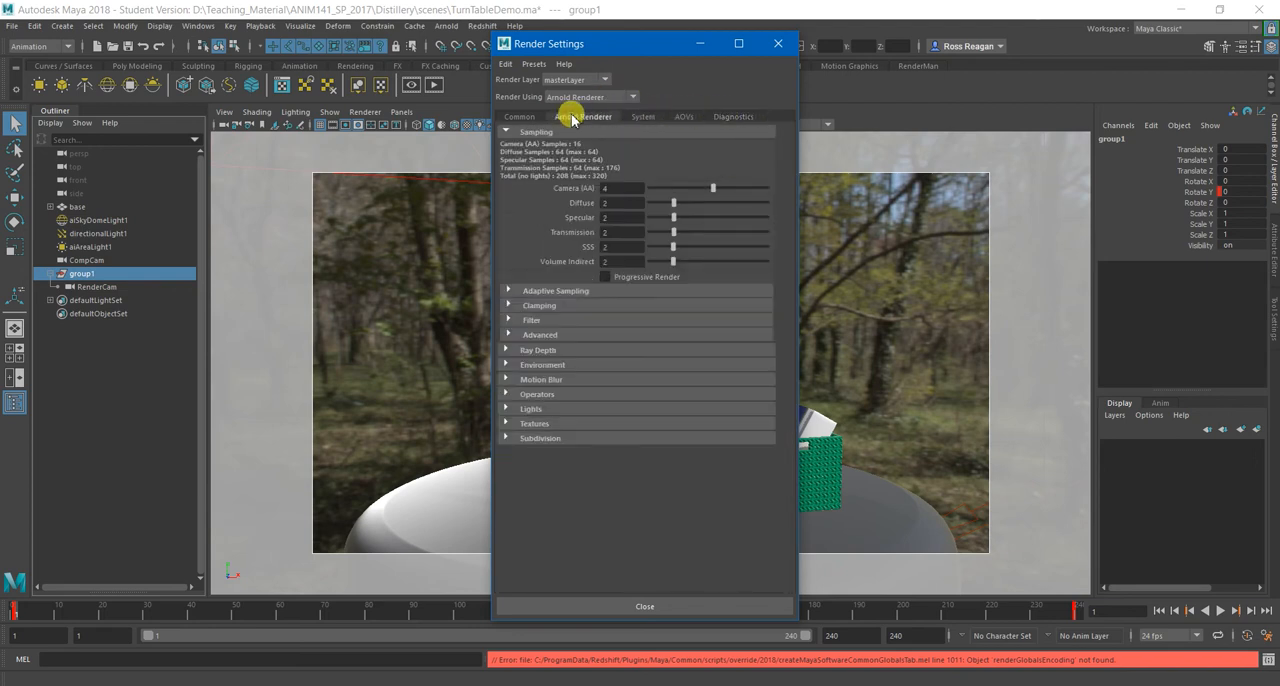
left_click(543, 336)
left_click(543, 336)
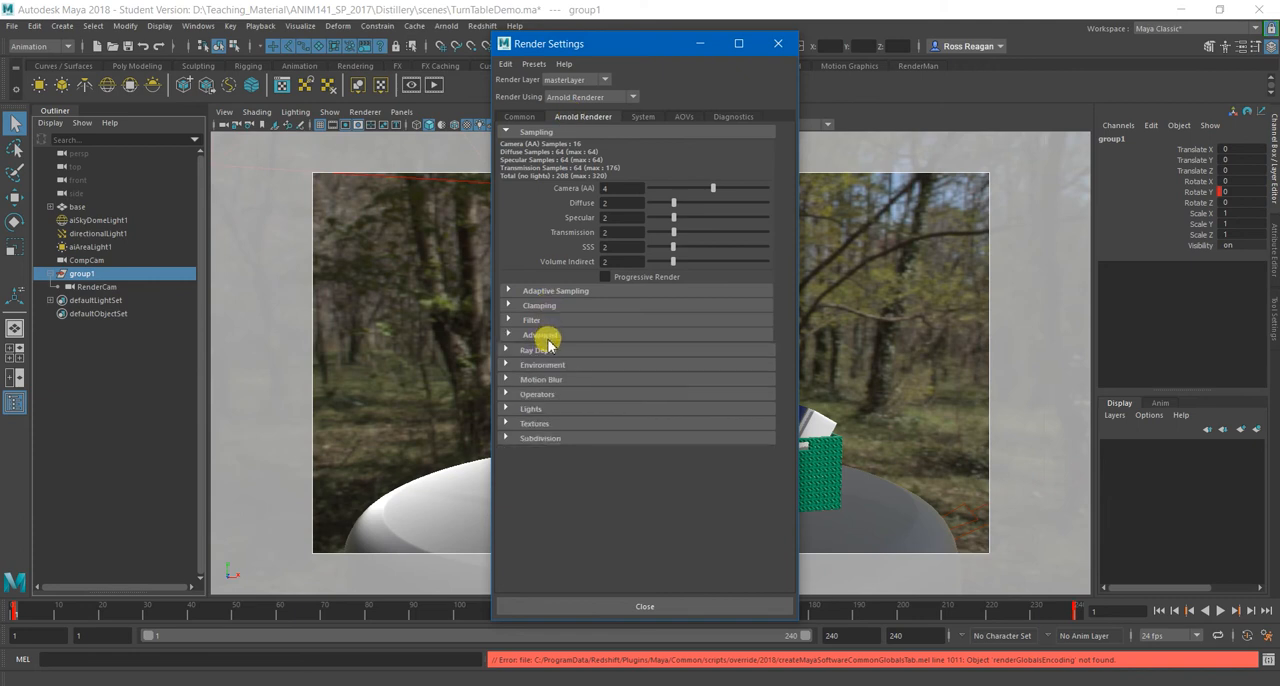
Review the Common render settings for the output sequence and close the Render Settings.
left_click(531, 118)
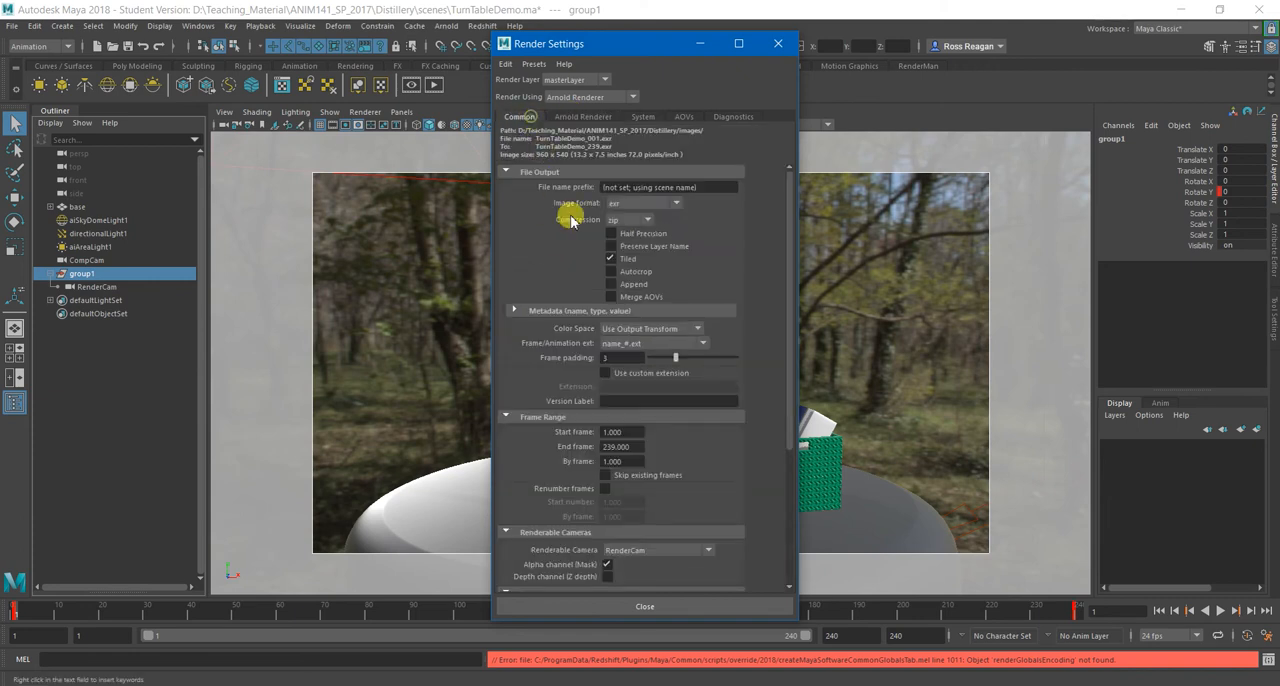
scroll(733, 489, "down", 3)
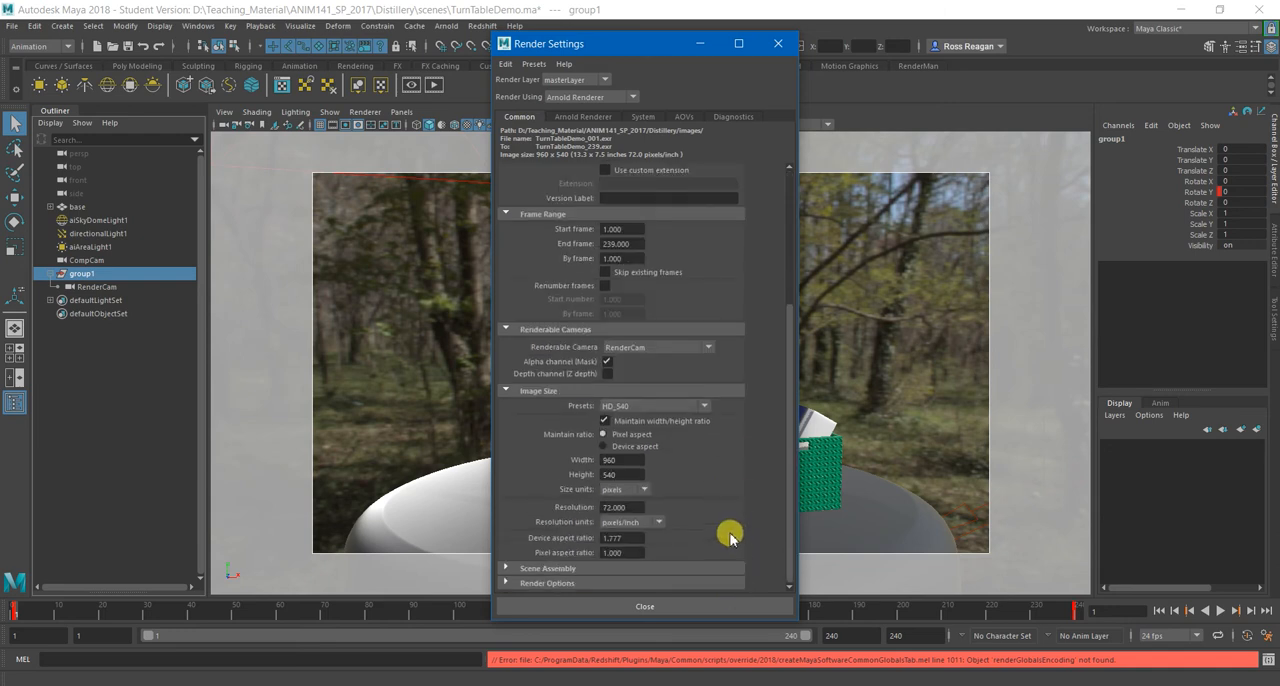
scroll(728, 564, "up", 3)
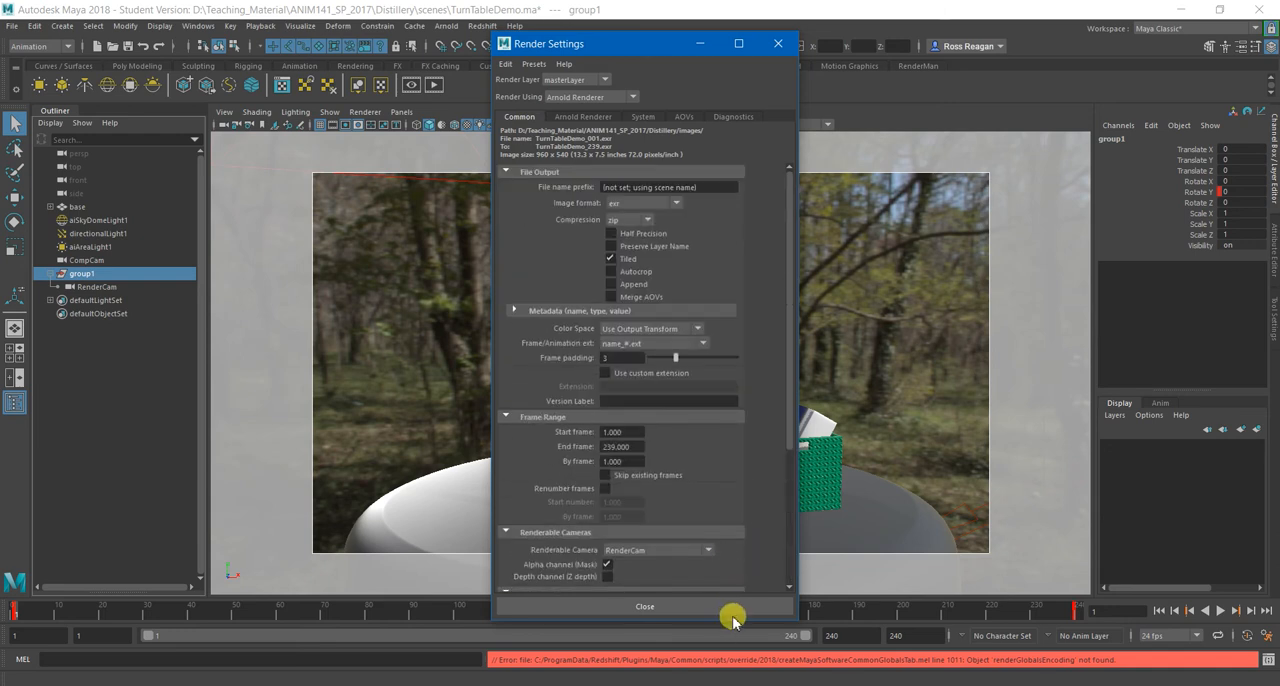
left_click(729, 606)
Look through the sky dome light's shape attributes down to its visibility and light filter settings, then clear the selection.
left_click(931, 286)
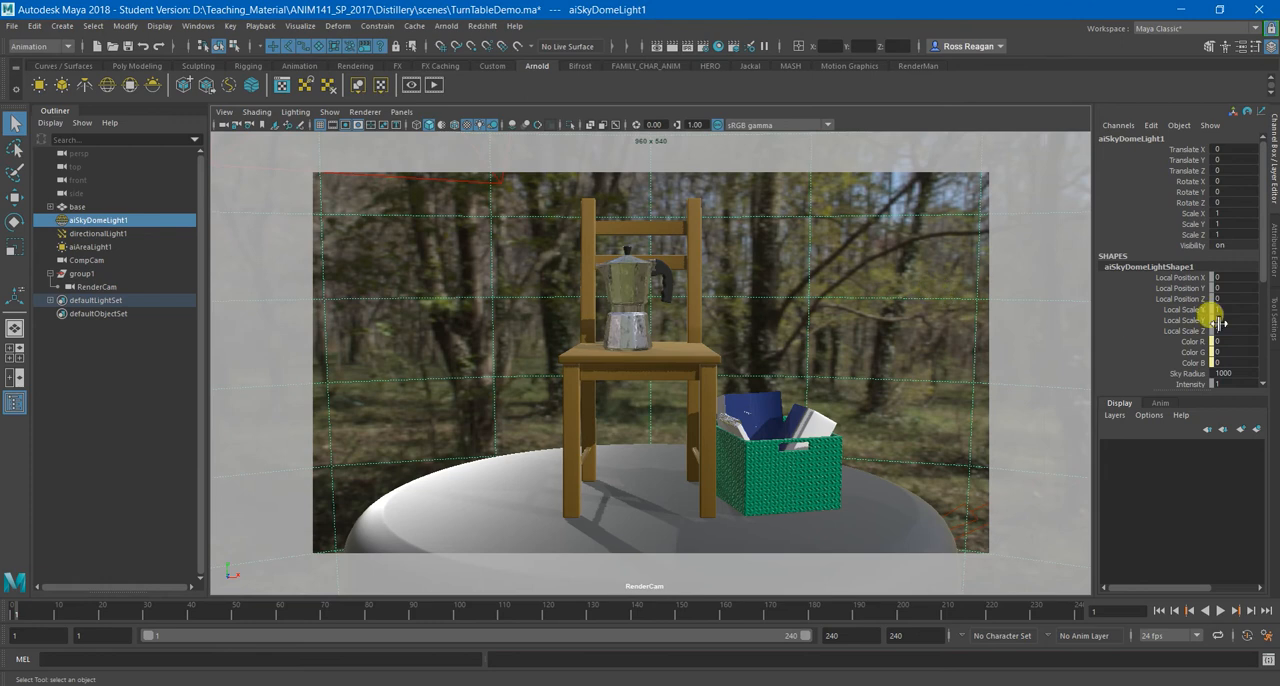
left_click(1268, 300)
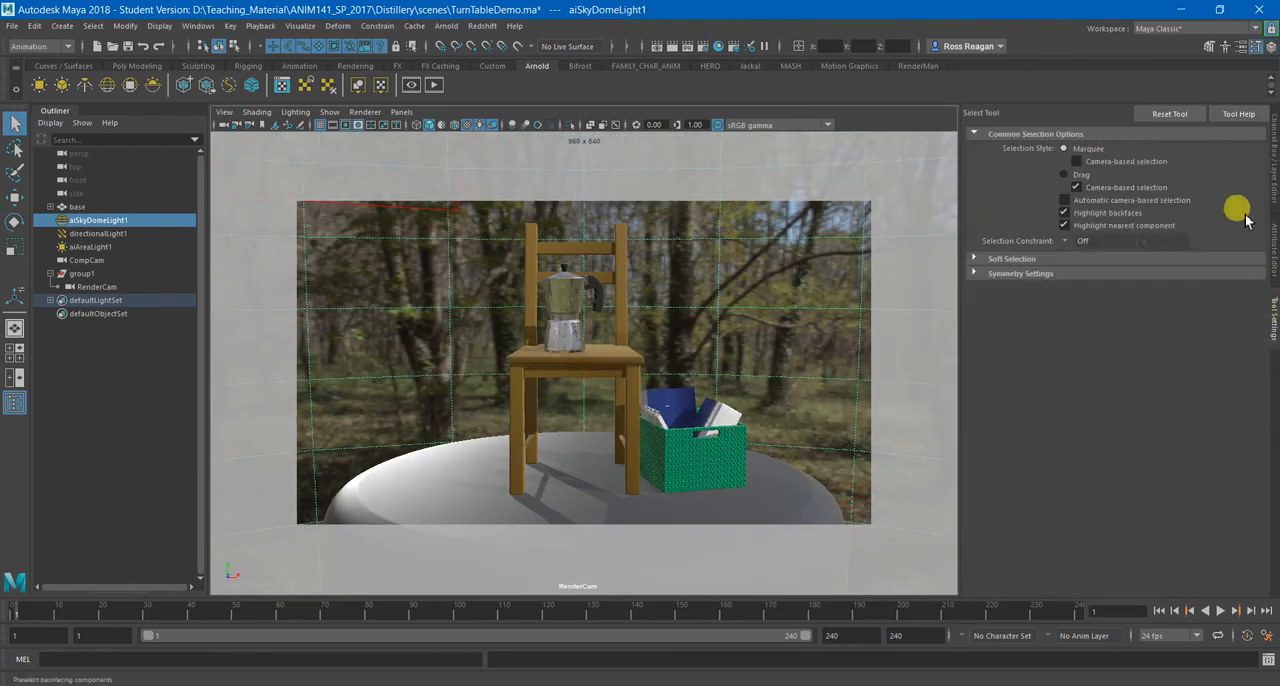
left_click(1266, 235)
left_click(1115, 134)
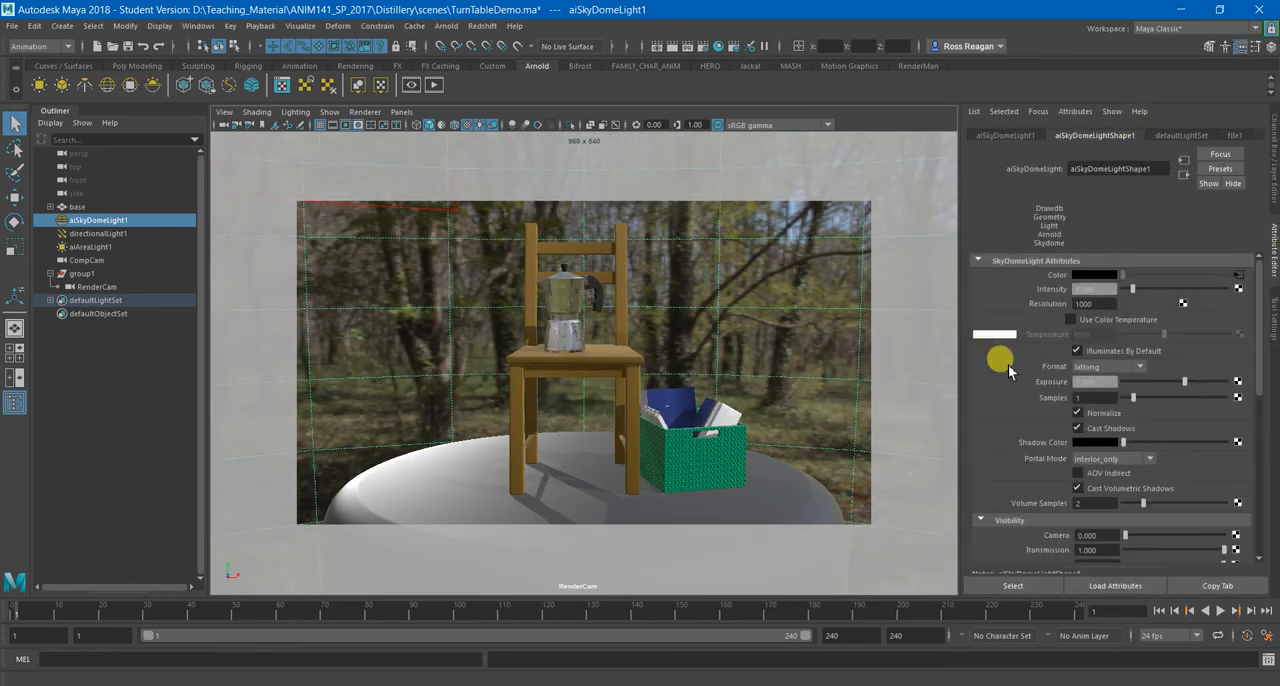
scroll(1008, 370, "down", 5)
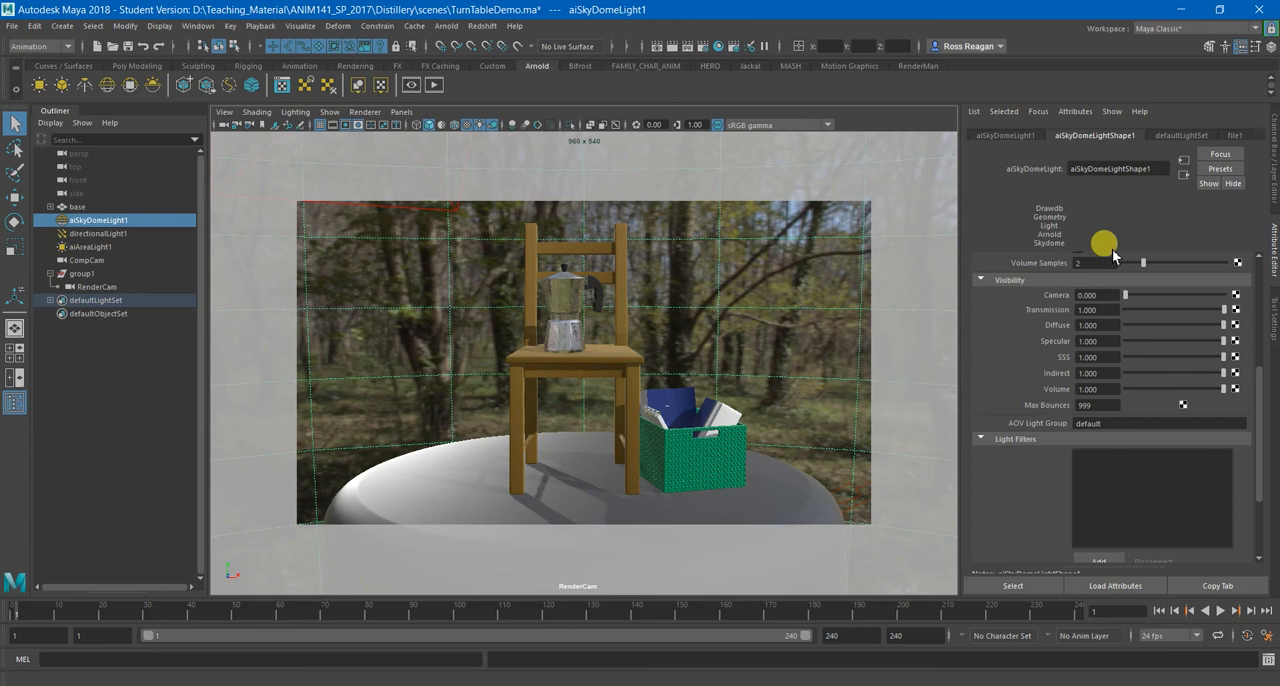
scroll(1040, 372, "up", 3)
scroll(1040, 372, "up", 1)
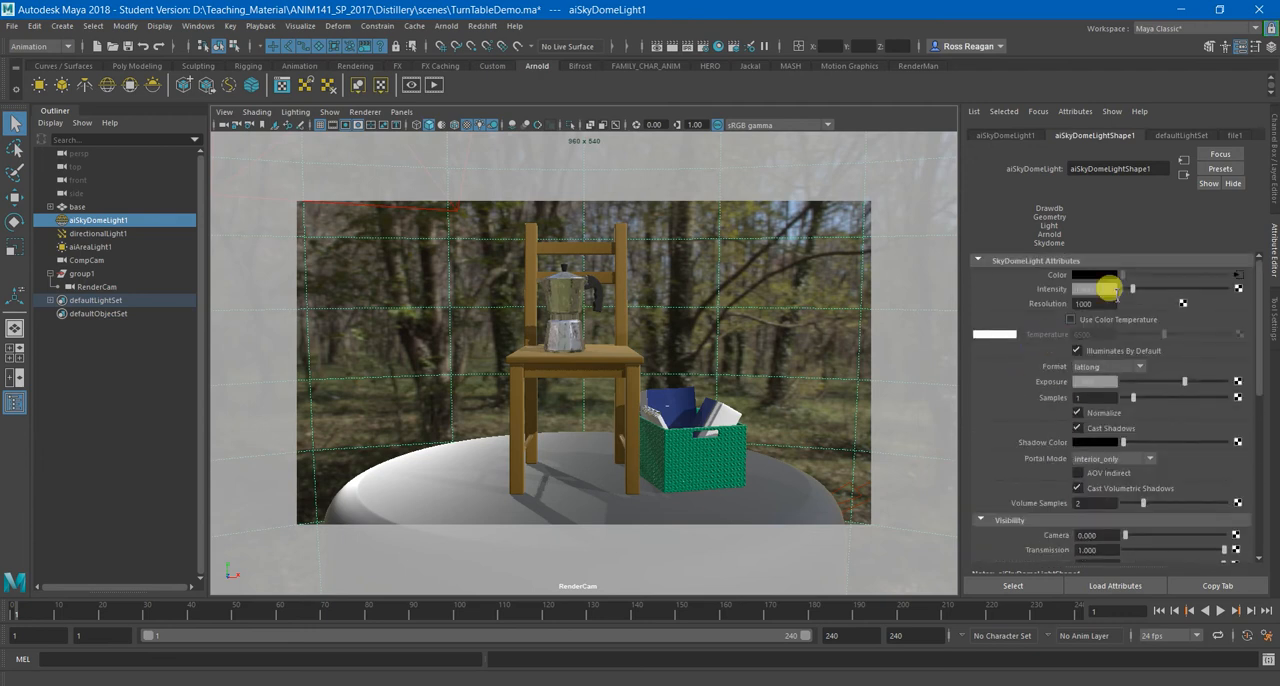
left_click(1273, 163)
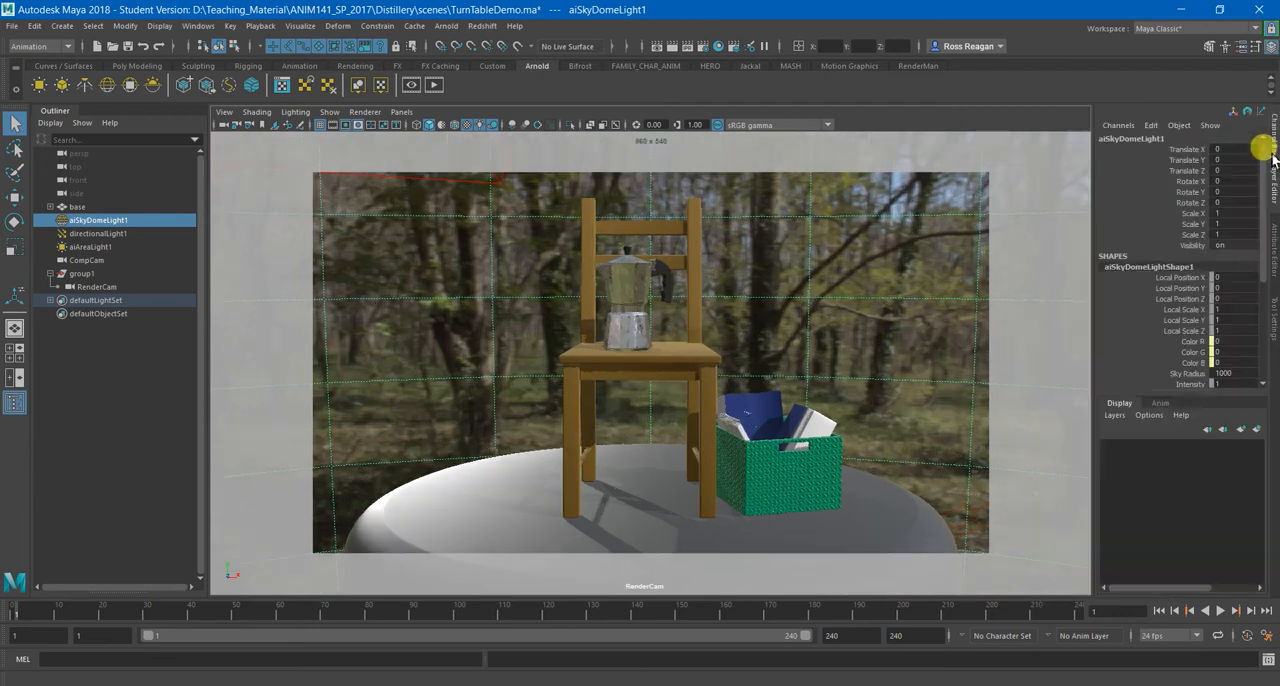
right_click(812, 287)
left_click(848, 332)
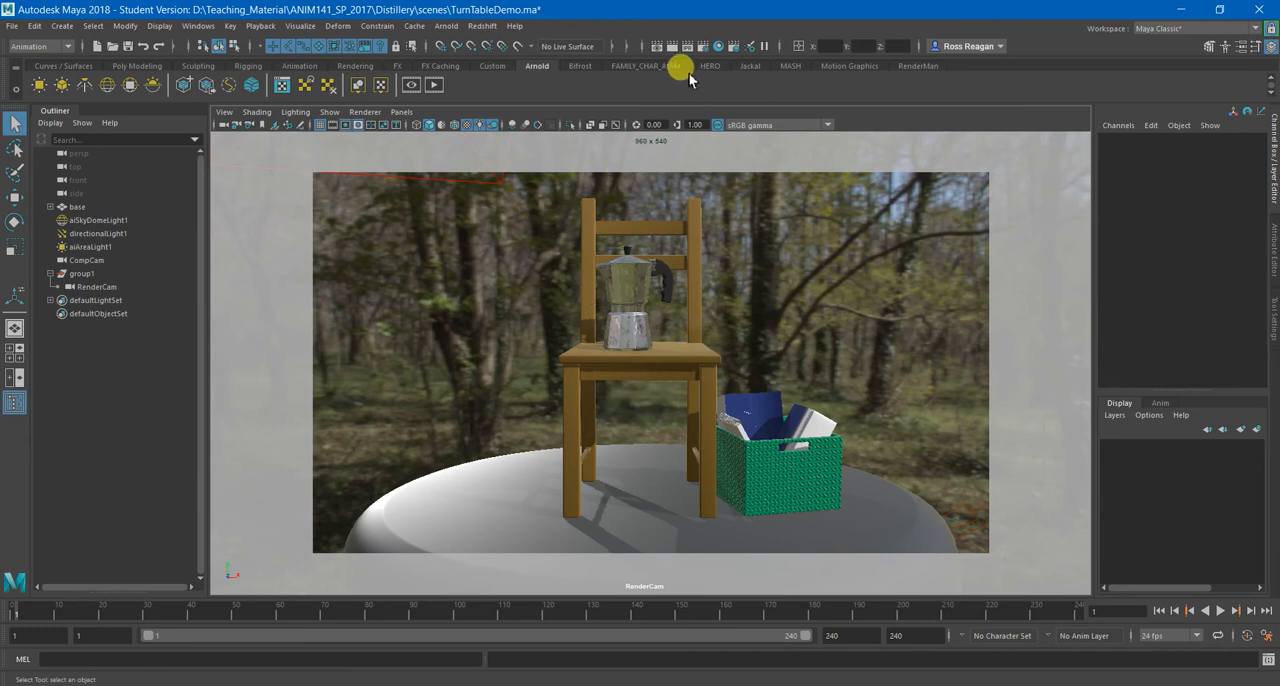
Open the Arnold RenderView, turn off the crop region and render the scene through RenderCamShape.
left_click(412, 86)
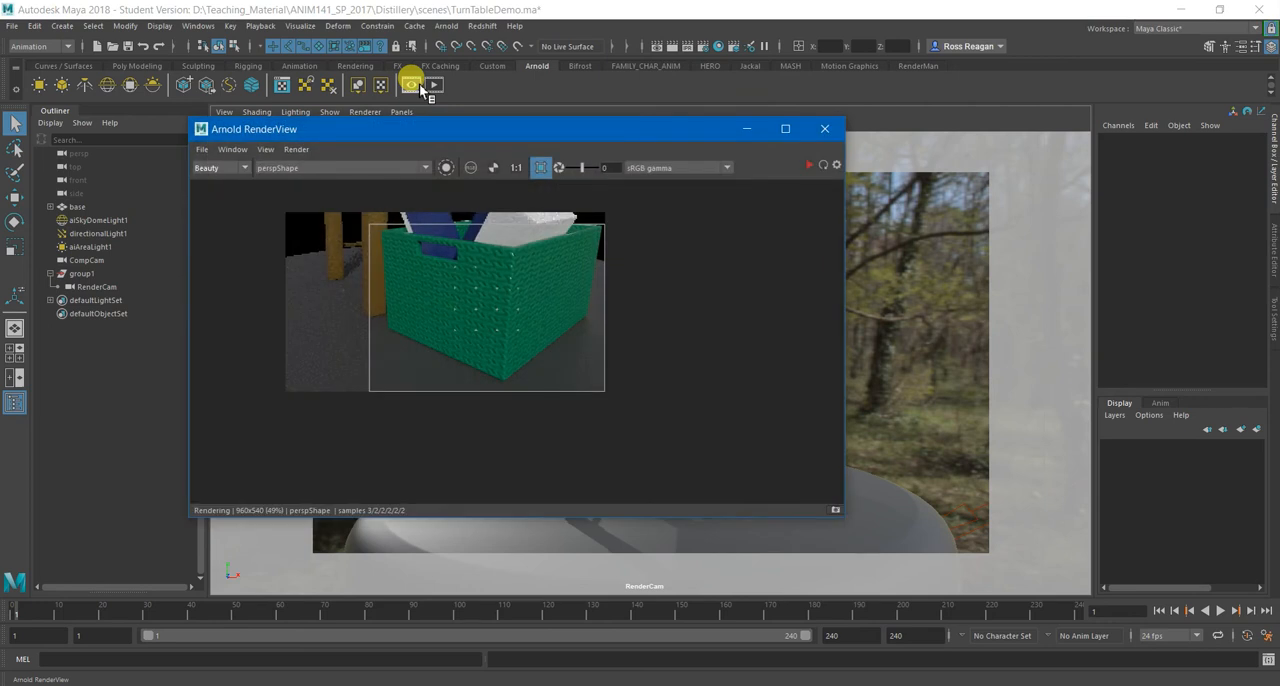
left_click(541, 167)
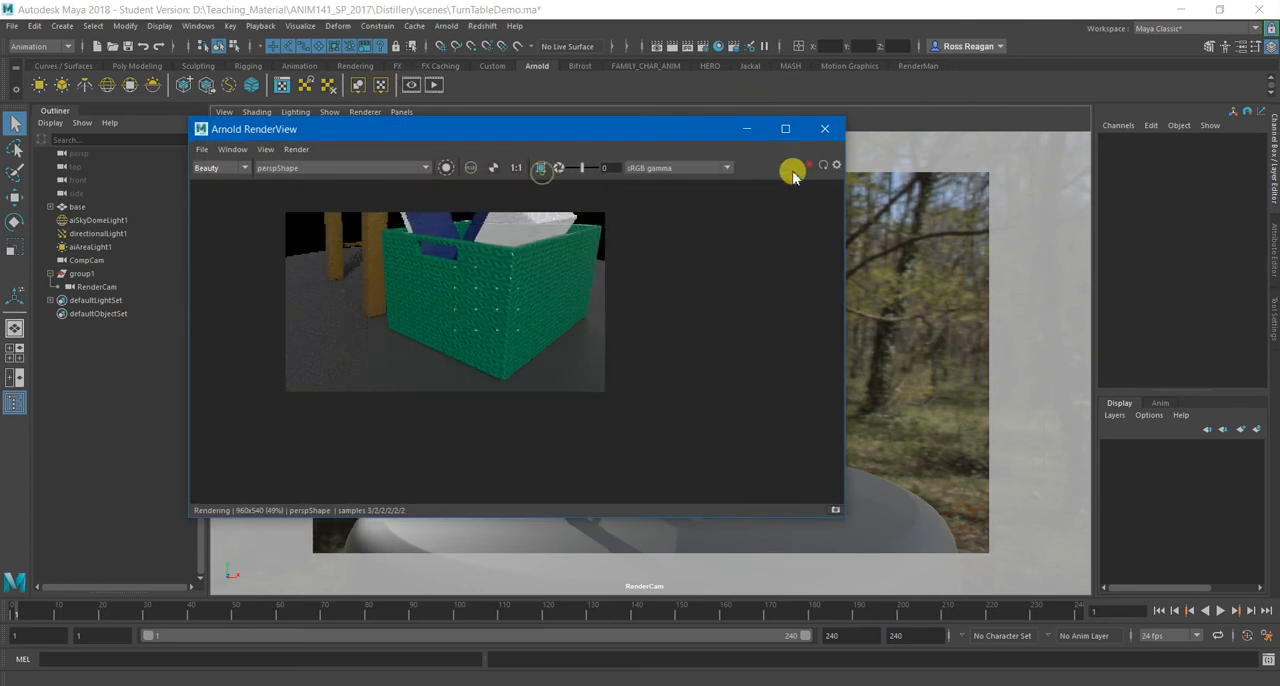
left_click(824, 165)
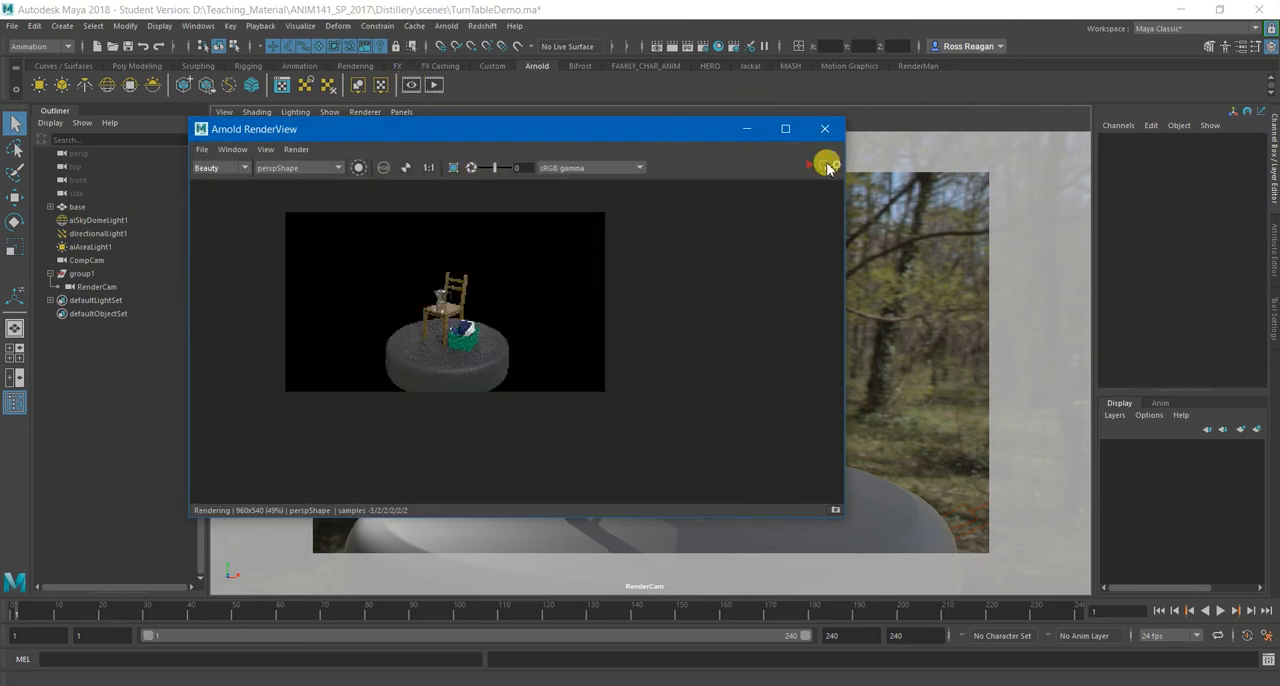
left_click(300, 167)
left_click(310, 186)
left_click(823, 164)
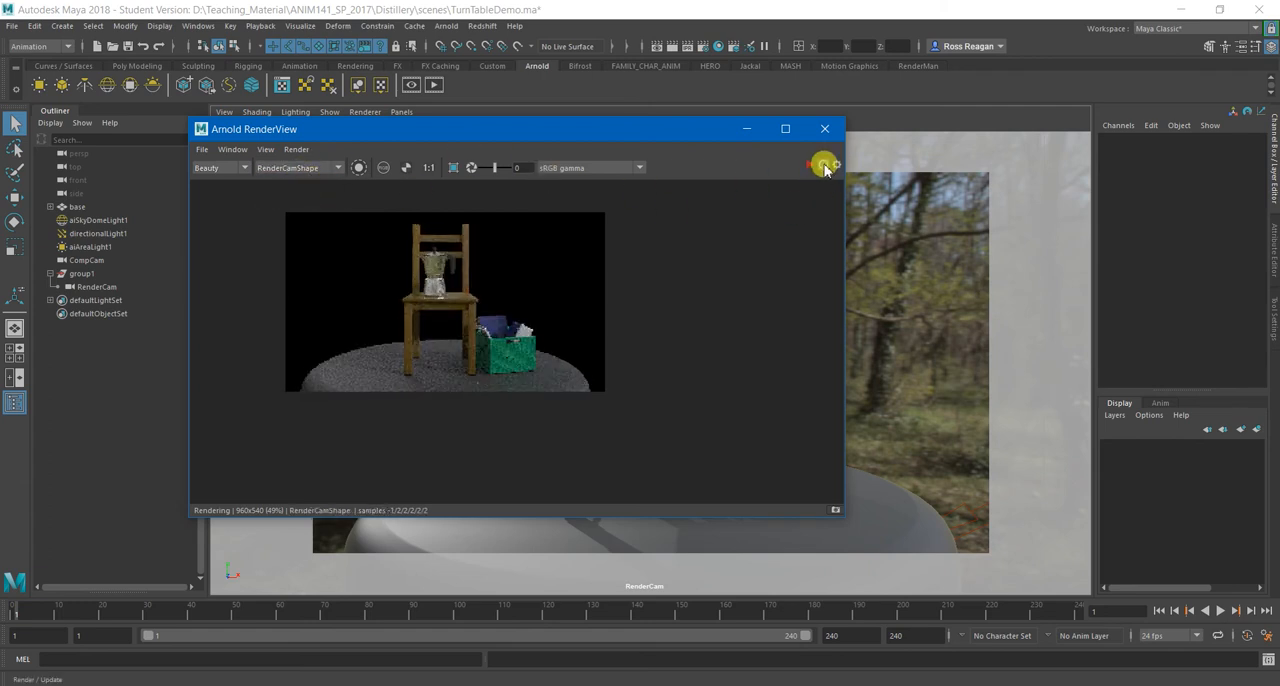
Examine the chair, coffee pot and basket in the test render up close and at full frame.
scroll(475, 297, "up", 2)
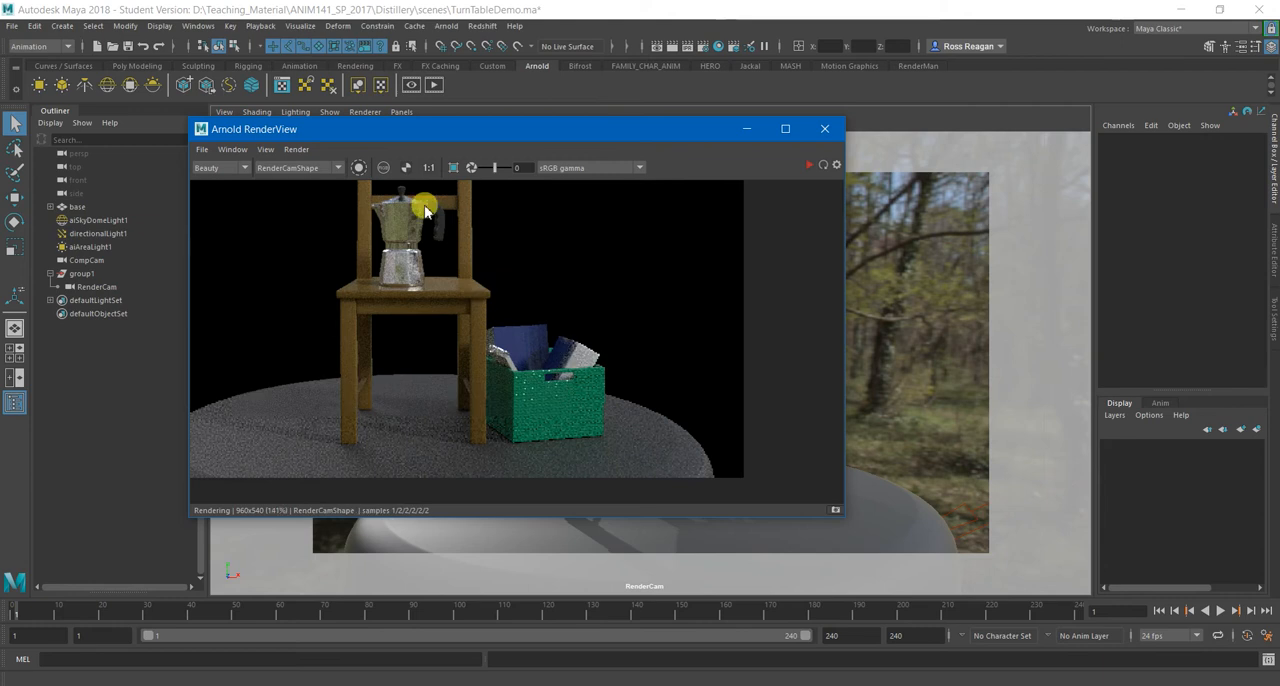
scroll(410, 195, "up", 2)
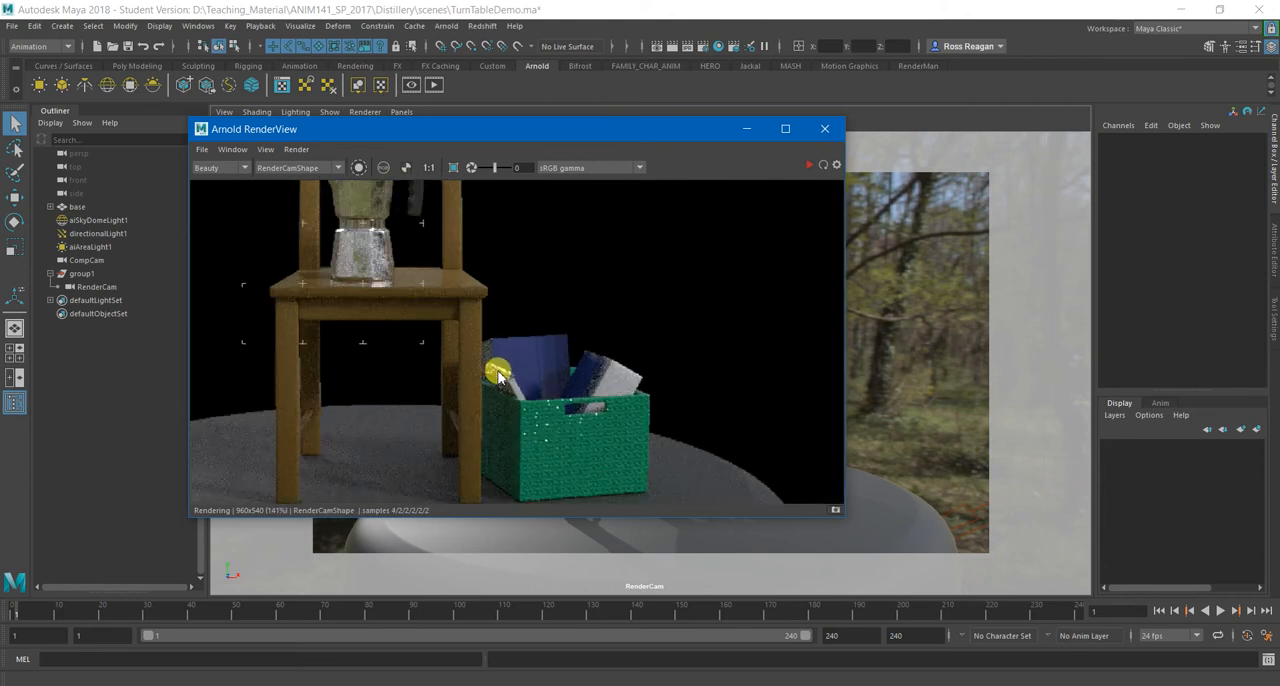
scroll(502, 370, "up", 2)
scroll(470, 355, "down", 4)
middle_click_drag(338, 315, 389, 337)
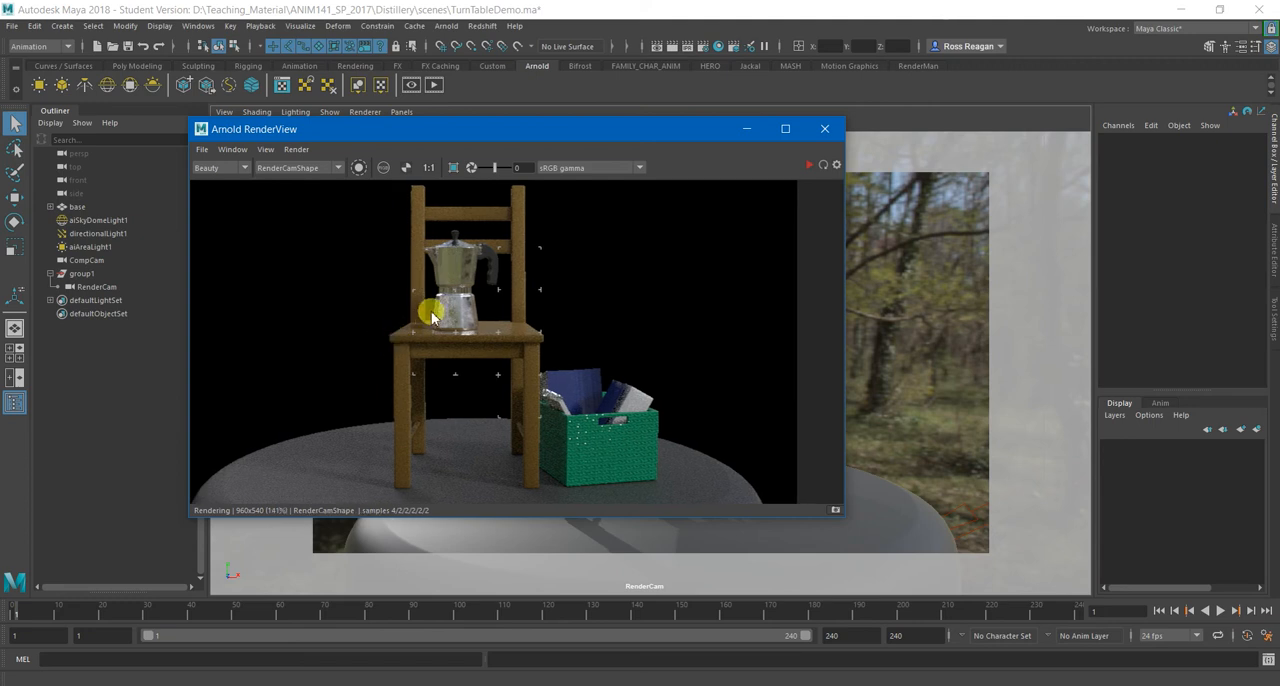
scroll(432, 316, "up", 4)
scroll(437, 315, "down", 7)
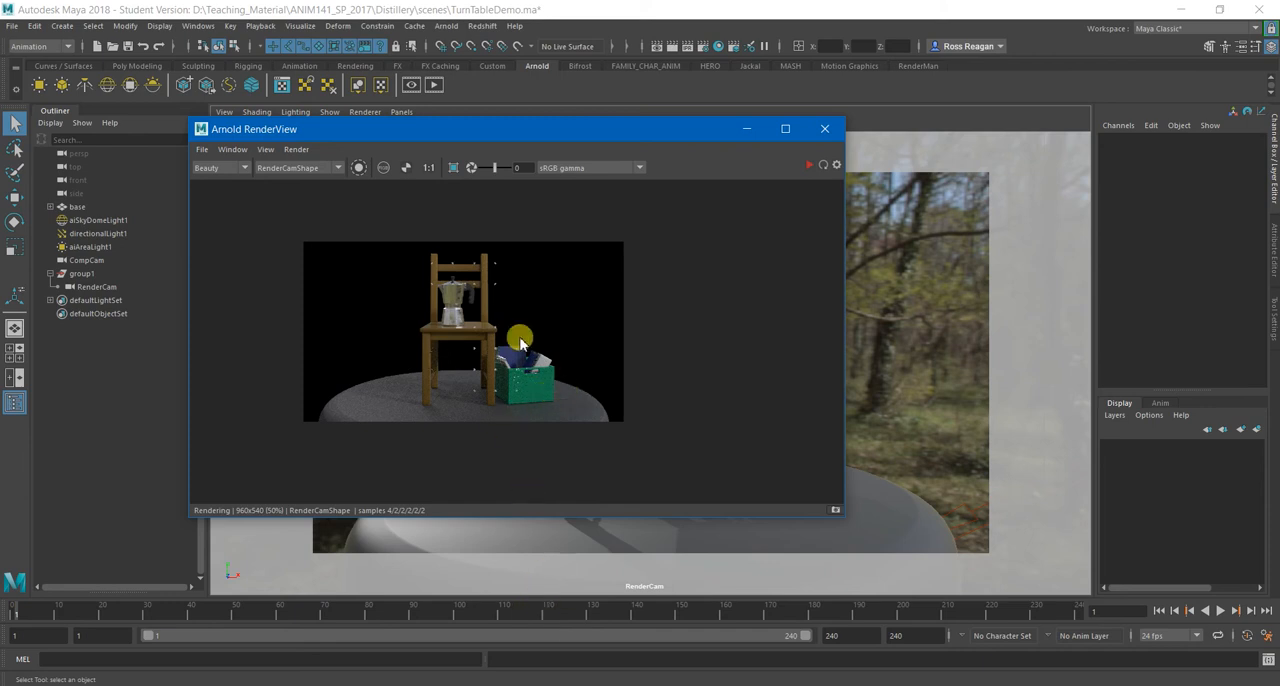
scroll(520, 343, "up", 3)
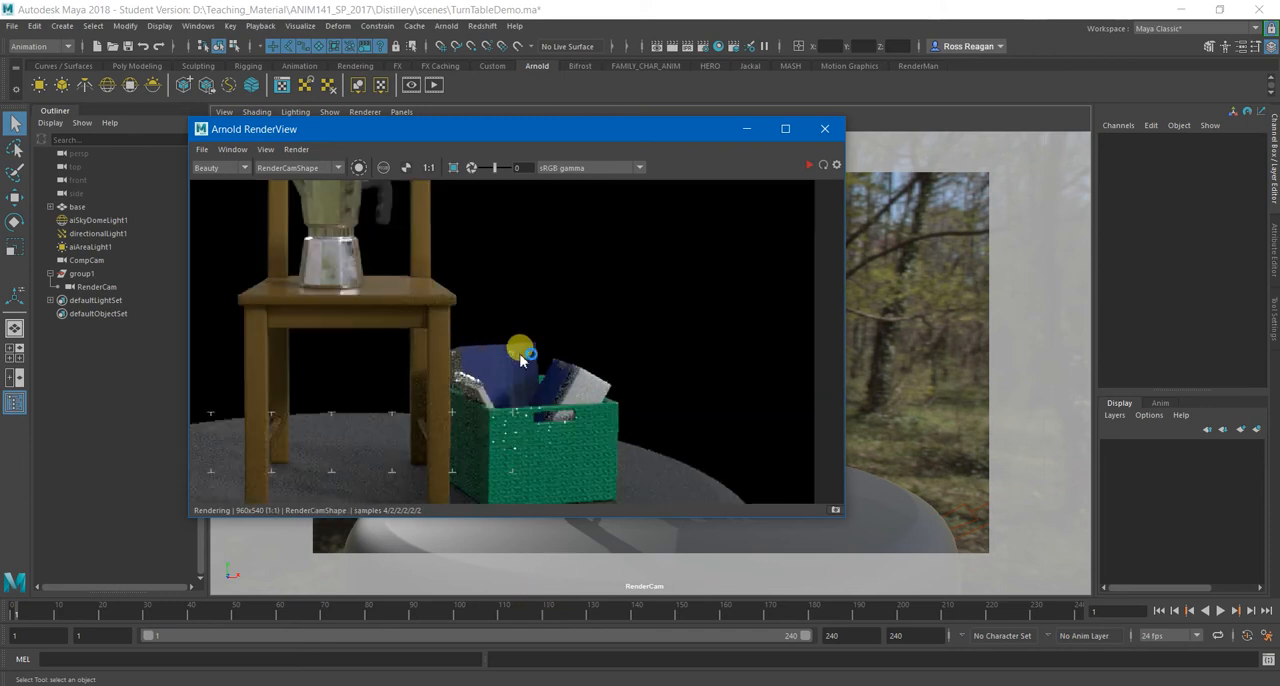
scroll(520, 357, "down", 2)
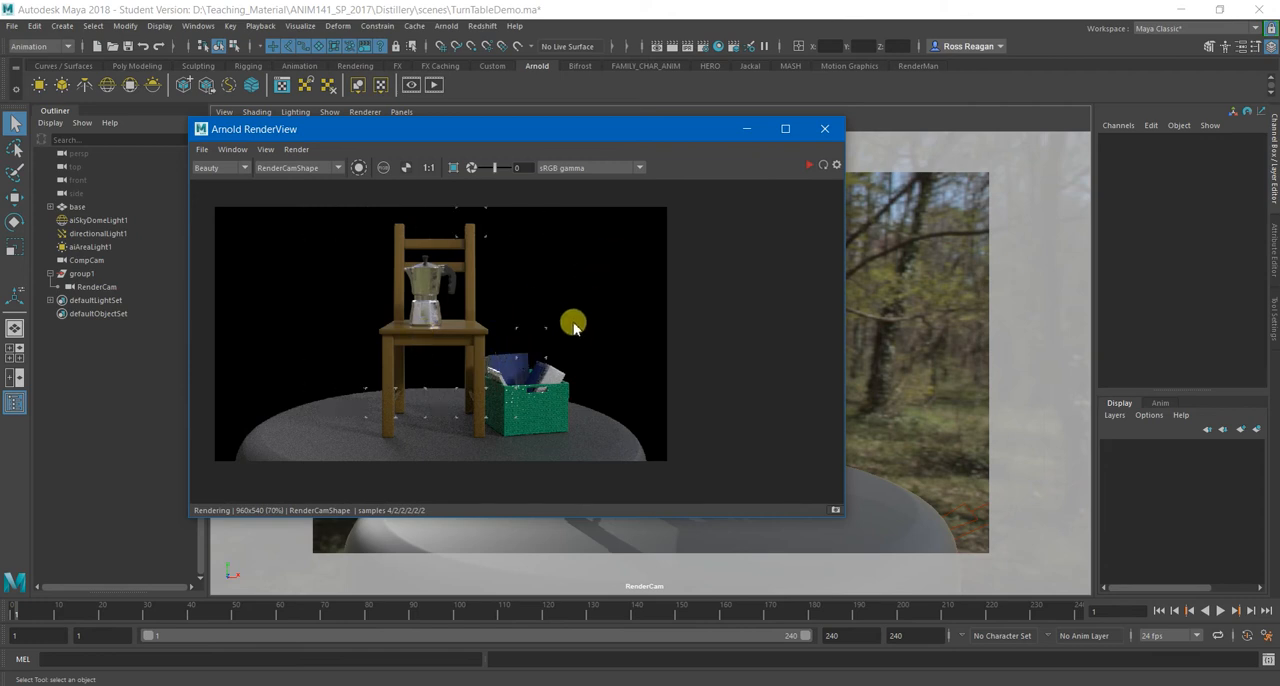
Check the render's alpha channel, look over the colour image again and close the Arnold RenderView.
left_click(404, 172)
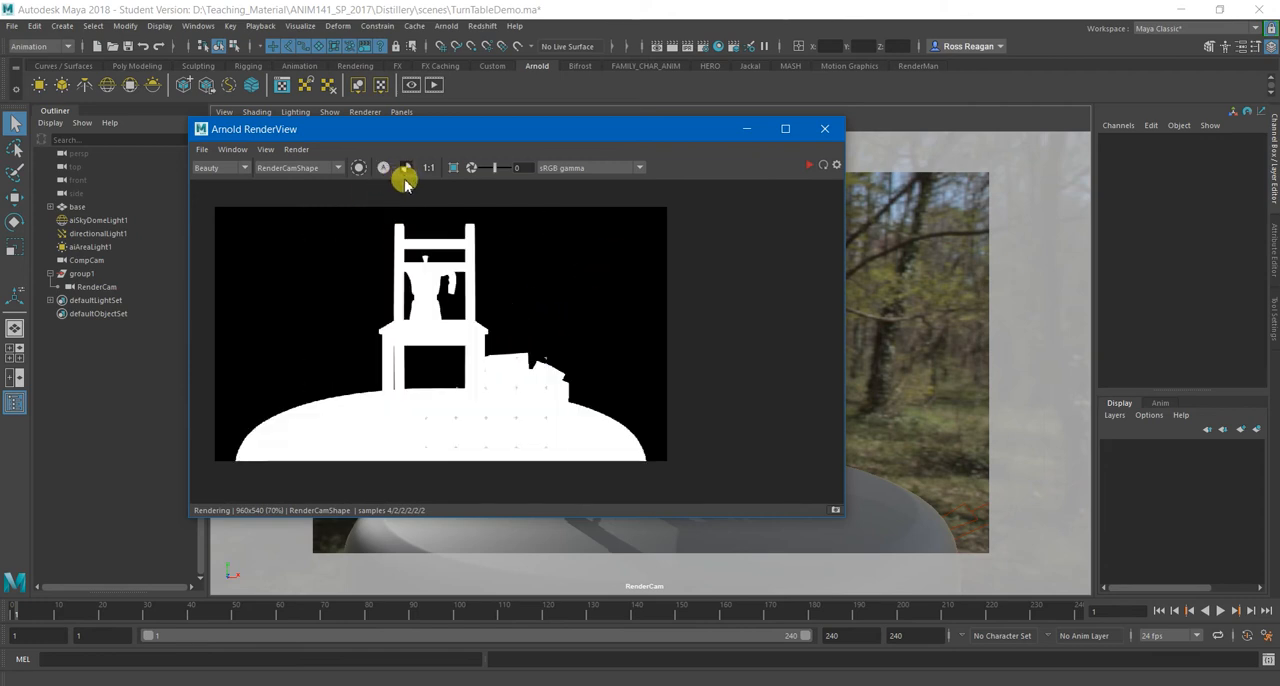
left_click(404, 172)
scroll(568, 420, "up", 3)
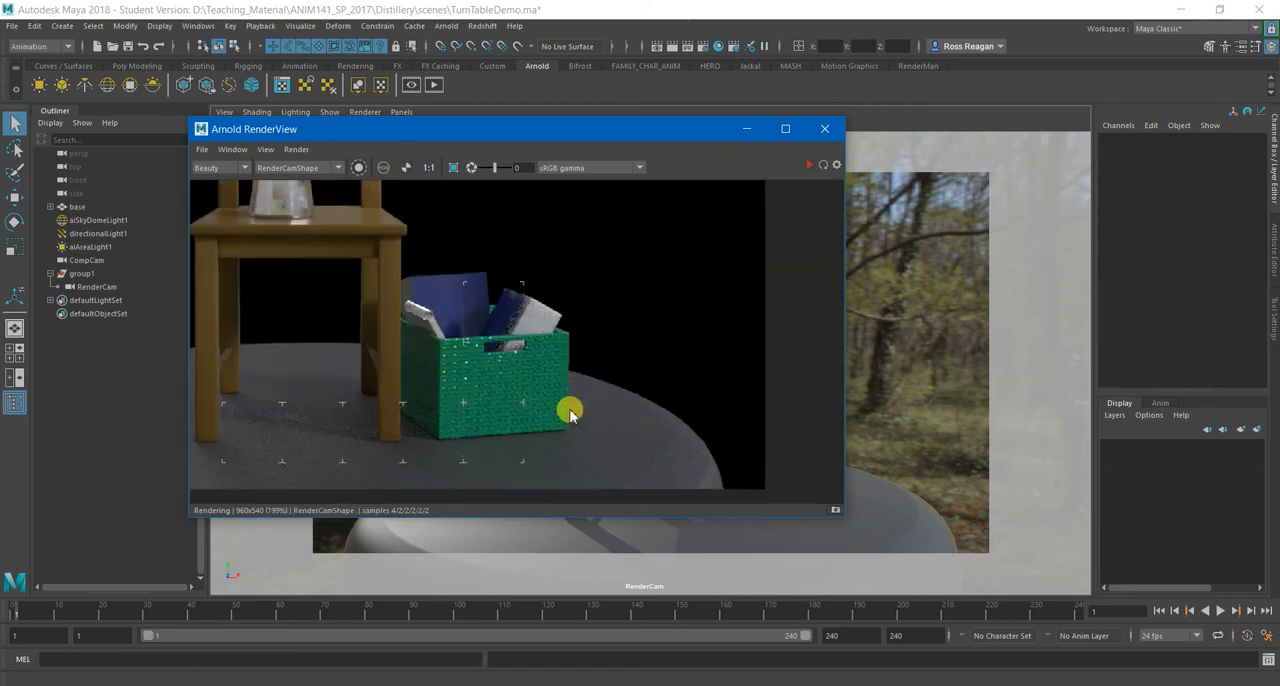
scroll(560, 400, "down", 4)
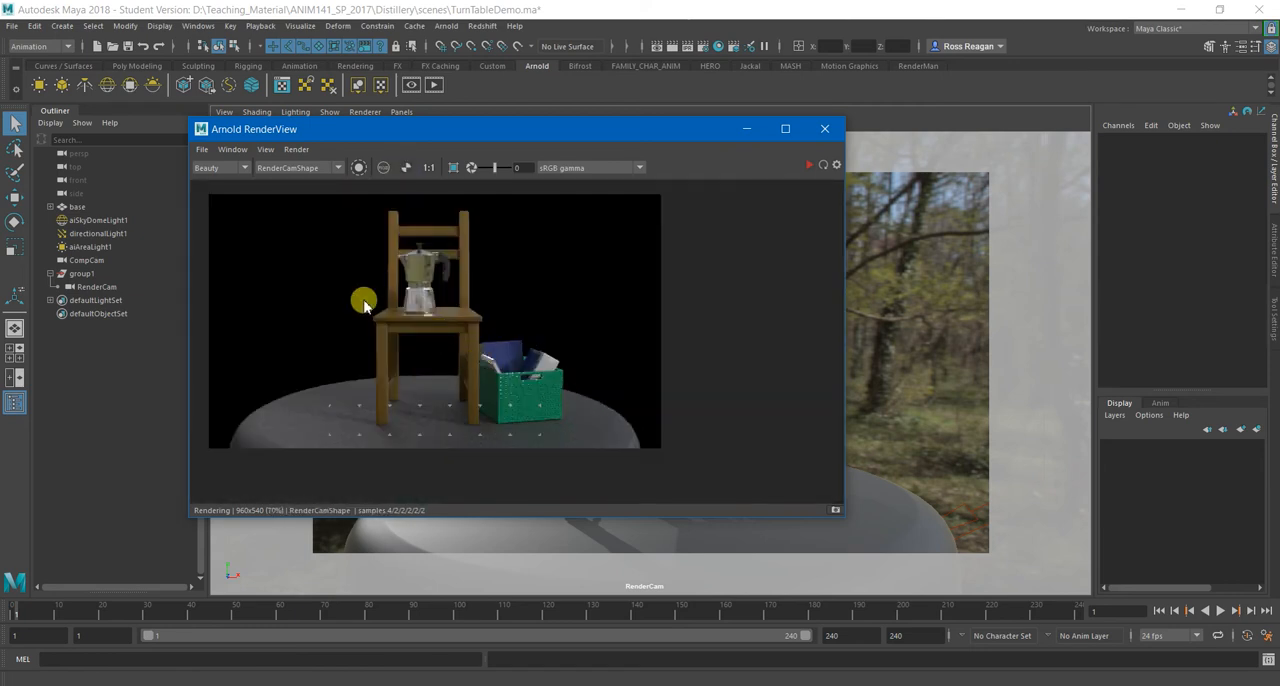
middle_click_drag(386, 309, 403, 318)
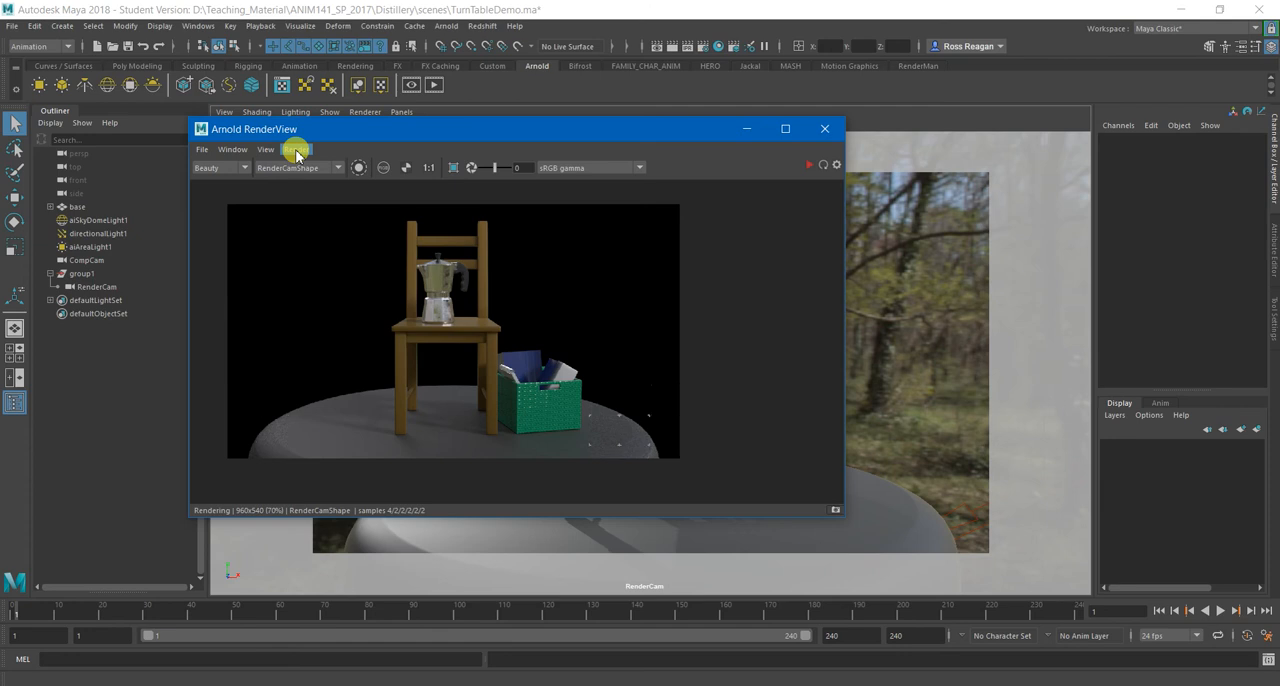
left_click(823, 129)
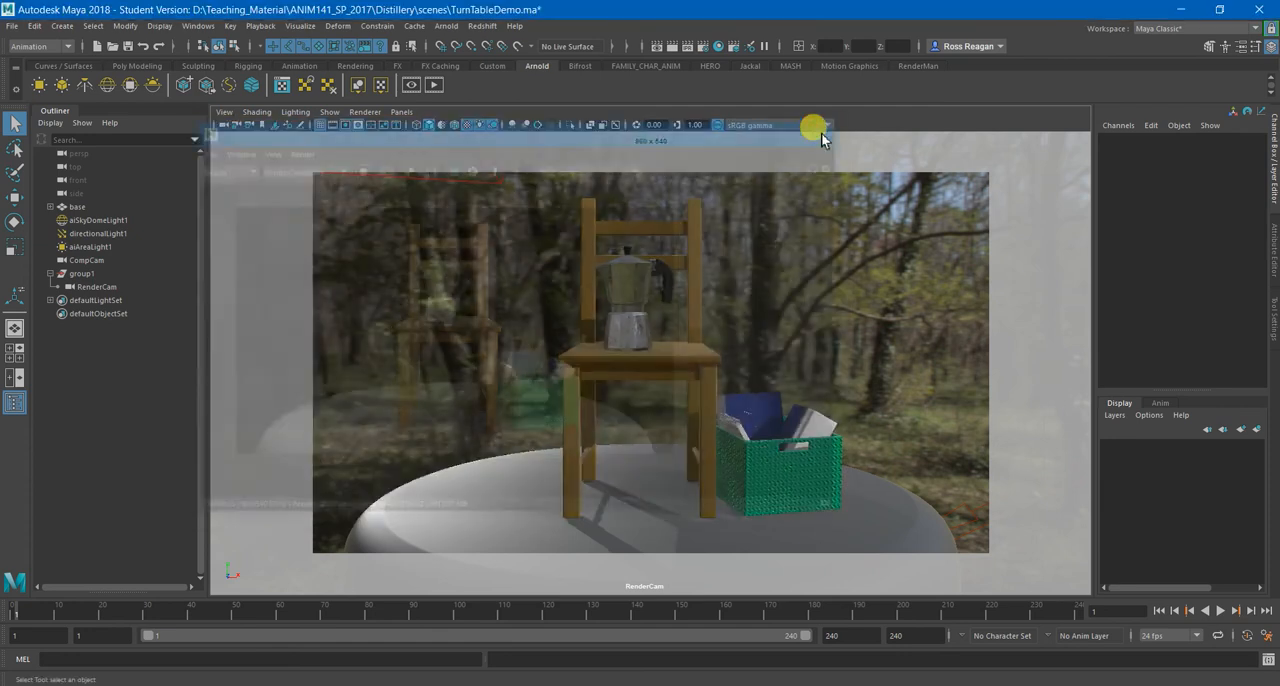
Switch to the Rendering menu set and start a batch render of the turntable sequence.
left_click(13, 28)
left_click(11, 18)
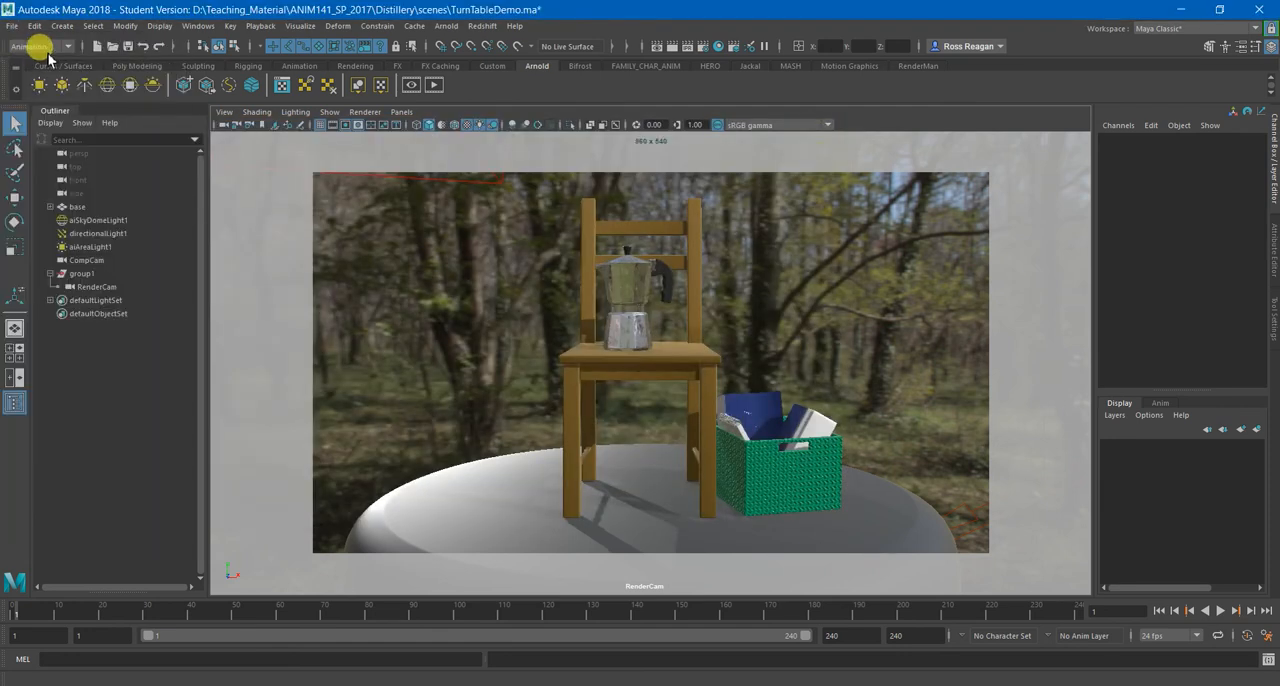
left_click(47, 52)
left_click(40, 119)
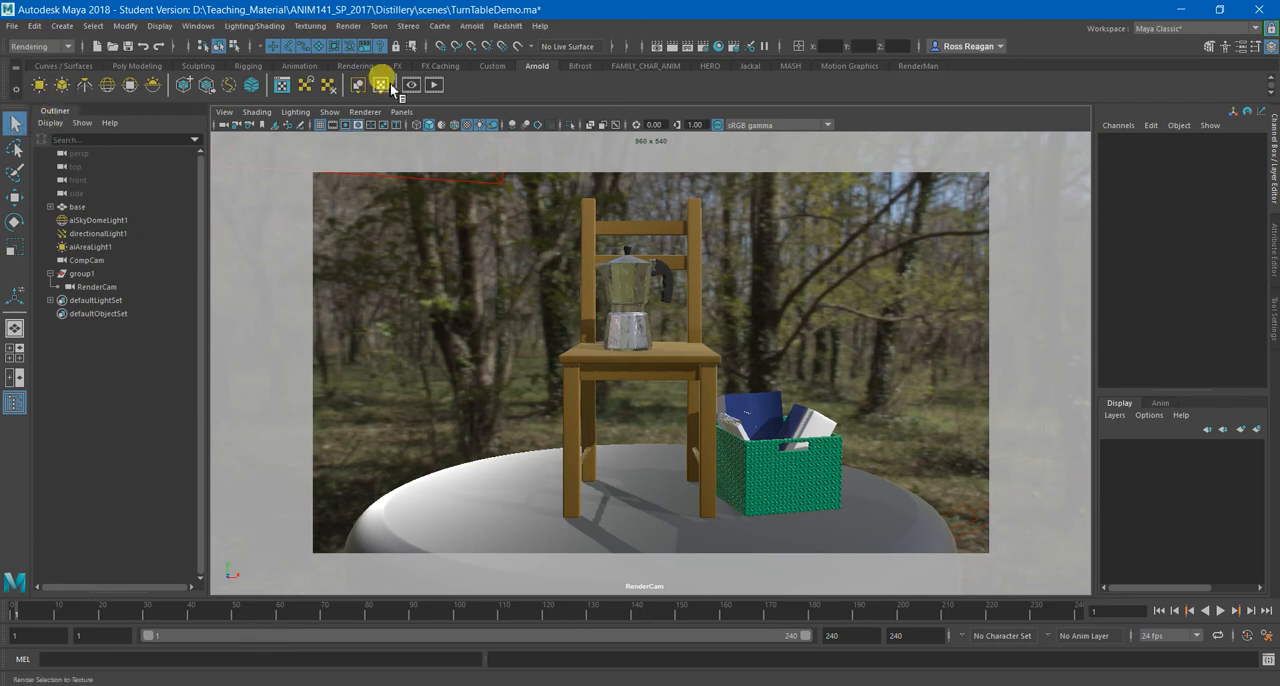
left_click(348, 26)
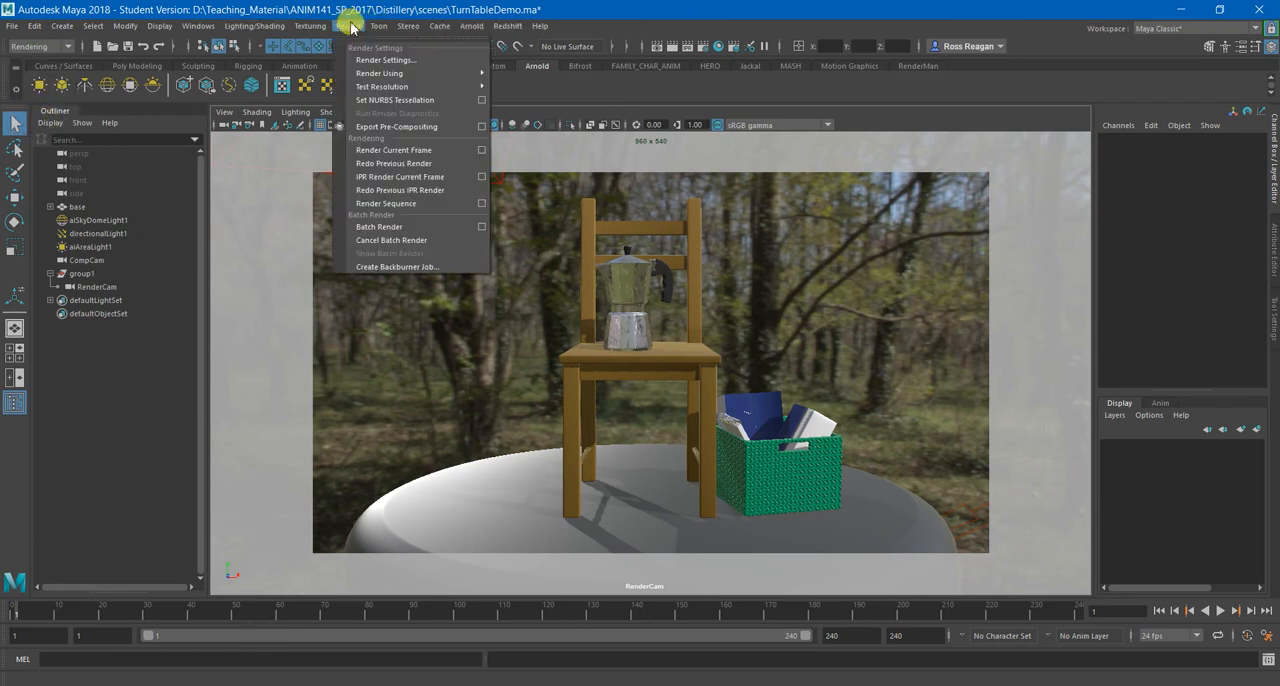
left_click(403, 228)
left_click(618, 363)
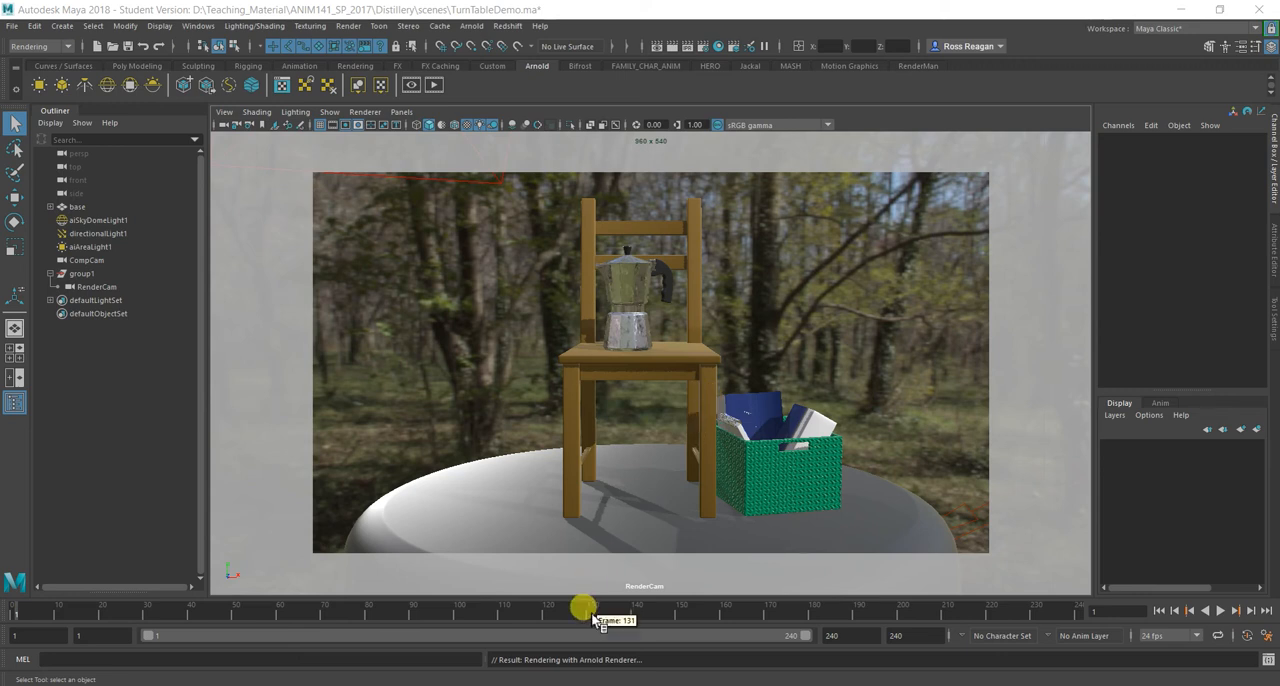
Open the Script Editor and monitor the batch render's progress messages.
left_click(1268, 659)
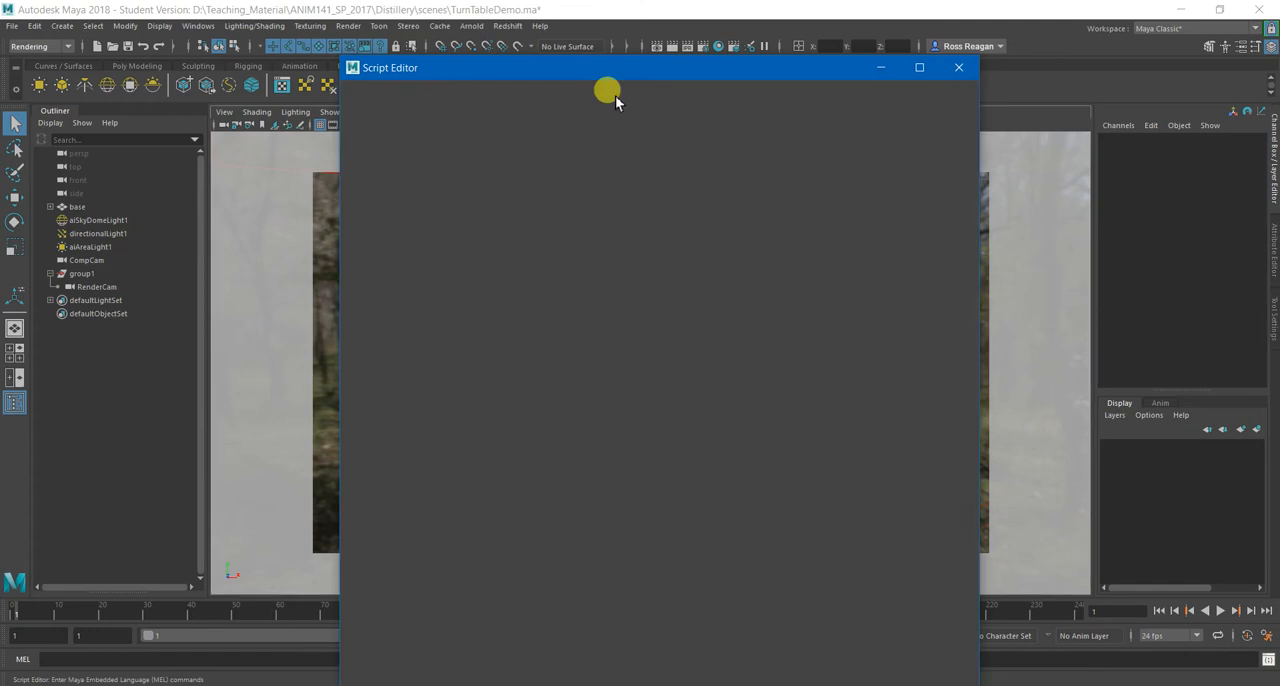
left_click_drag(606, 50, 563, 30)
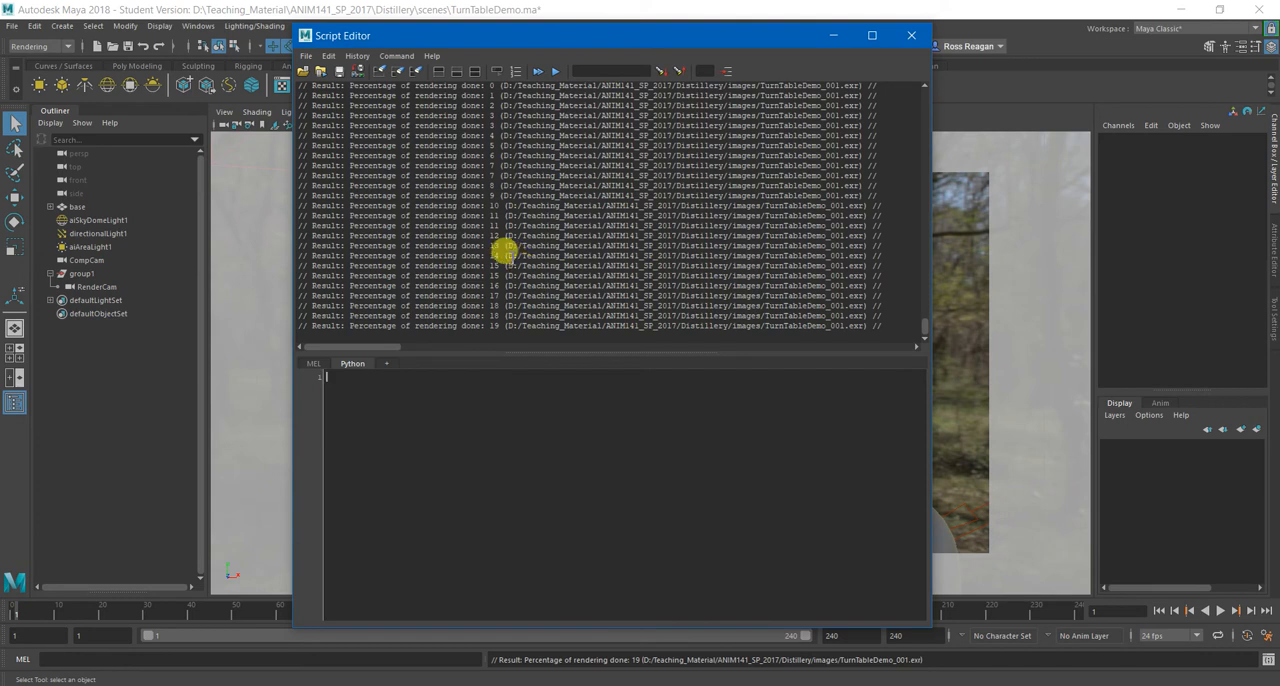
left_click_drag(580, 40, 752, 48)
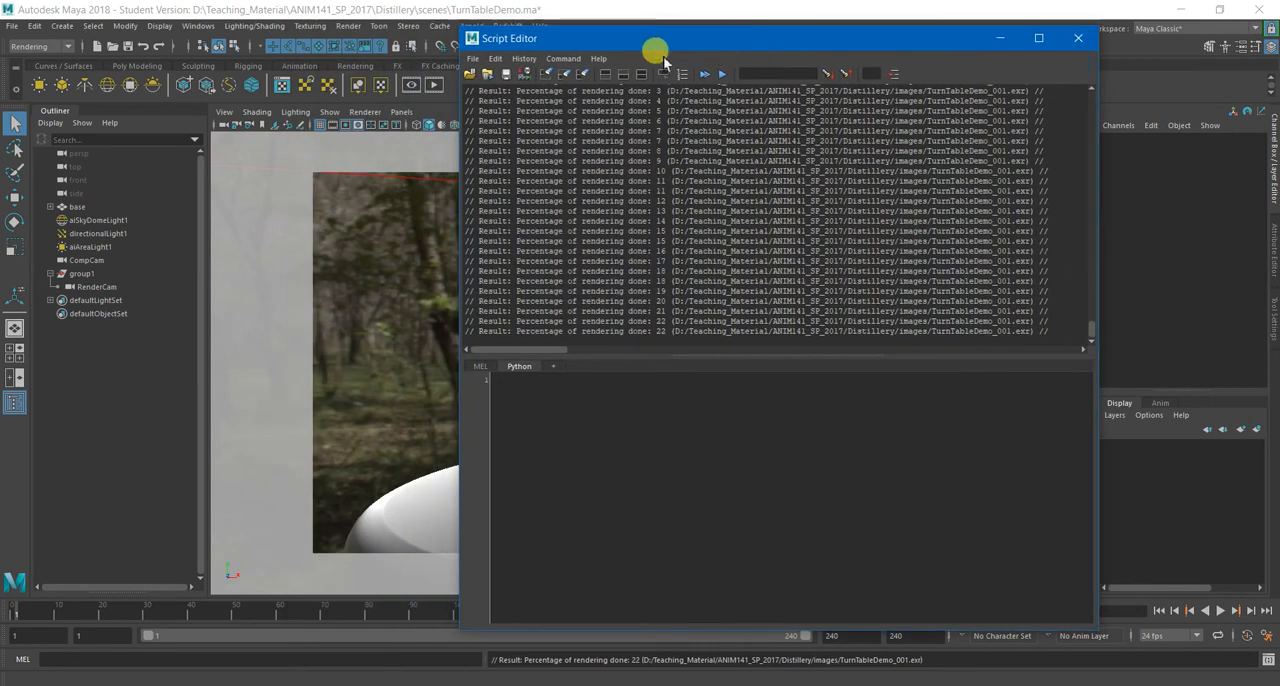
left_click_drag(614, 43, 578, 61)
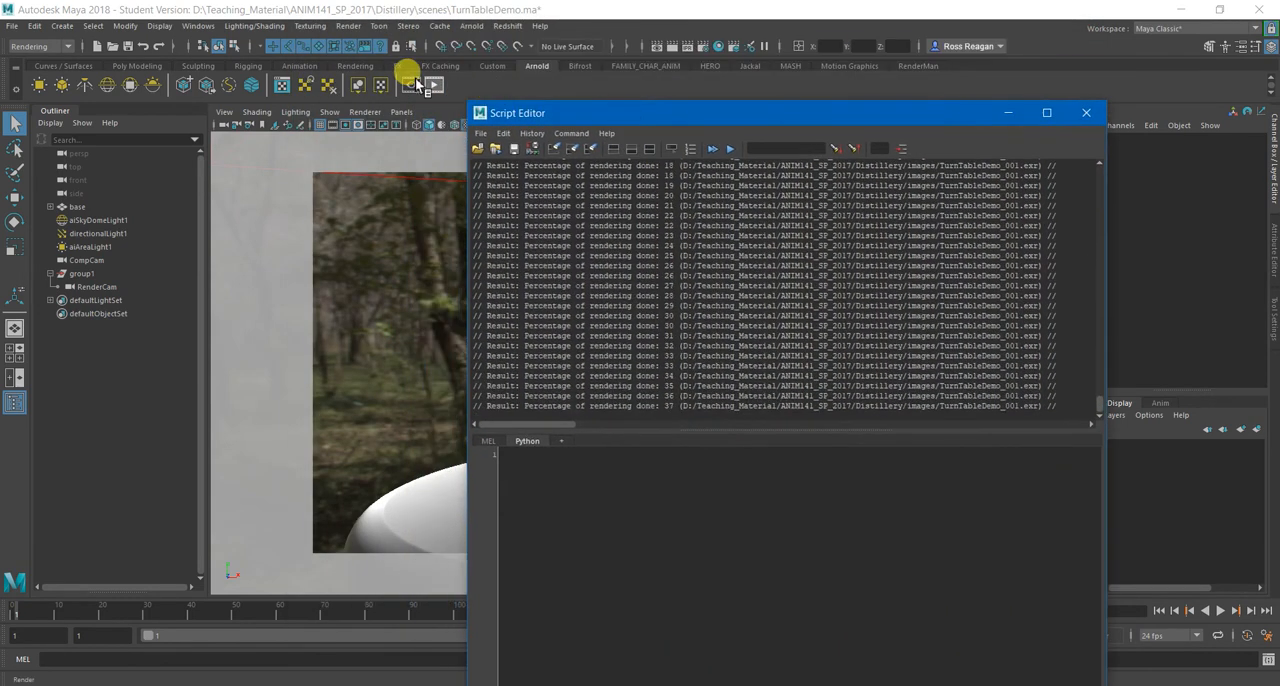
Cancel the current batch render job and switch the Script Editor's input to MEL.
left_click(348, 27)
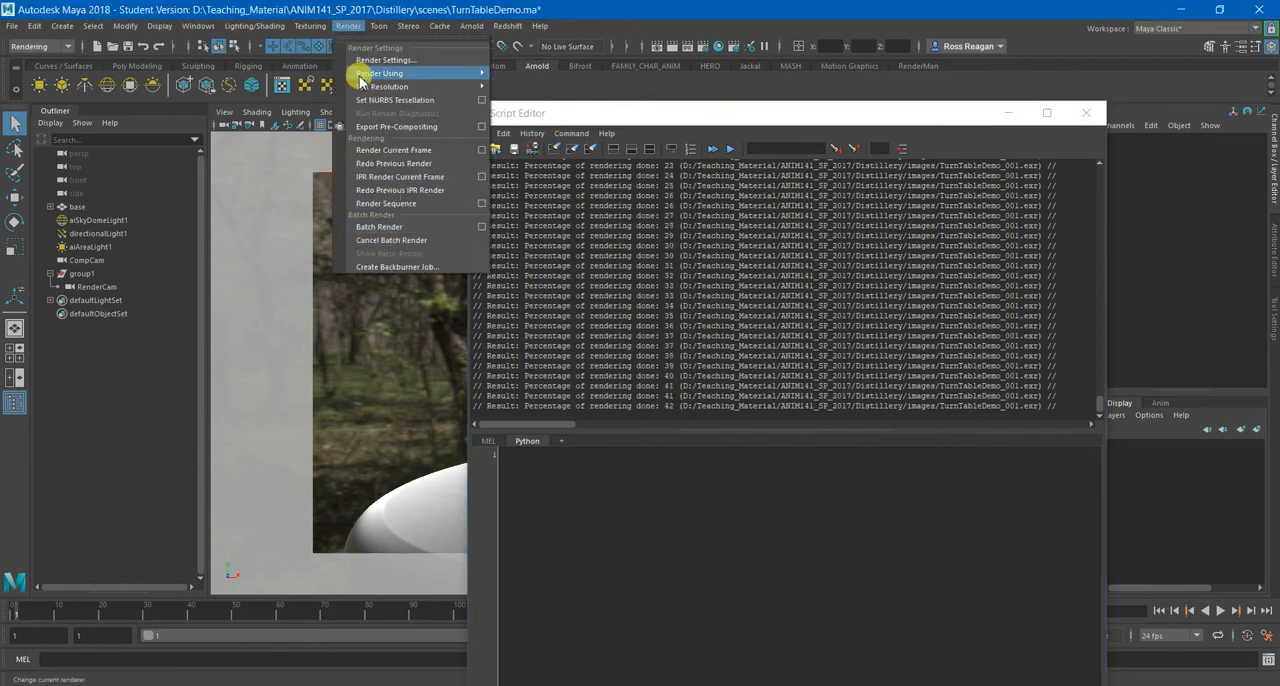
left_click(382, 240)
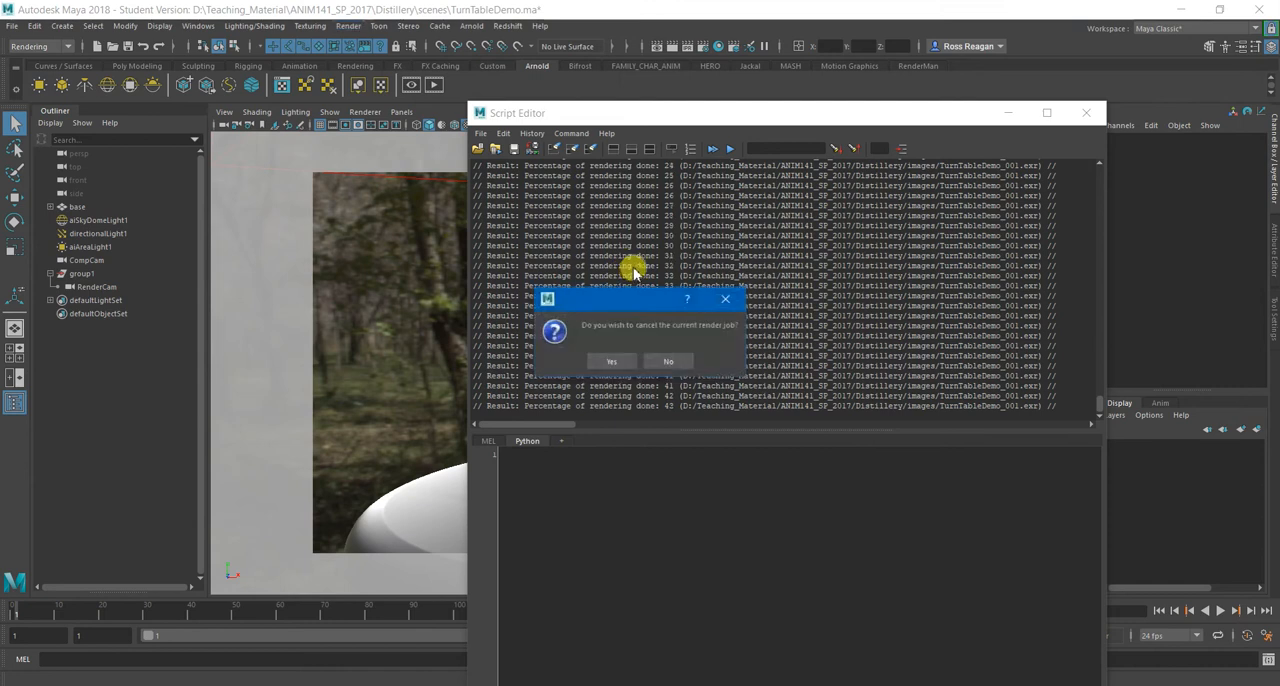
left_click(619, 362)
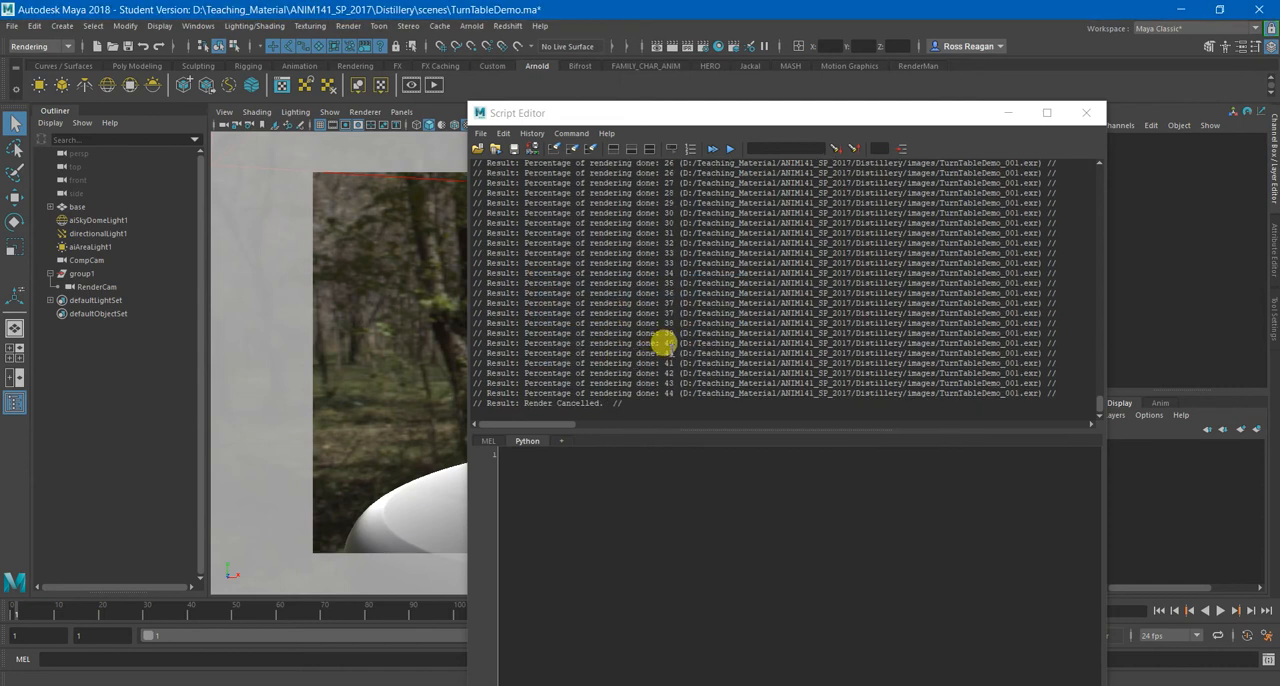
left_click_drag(731, 114, 561, 60)
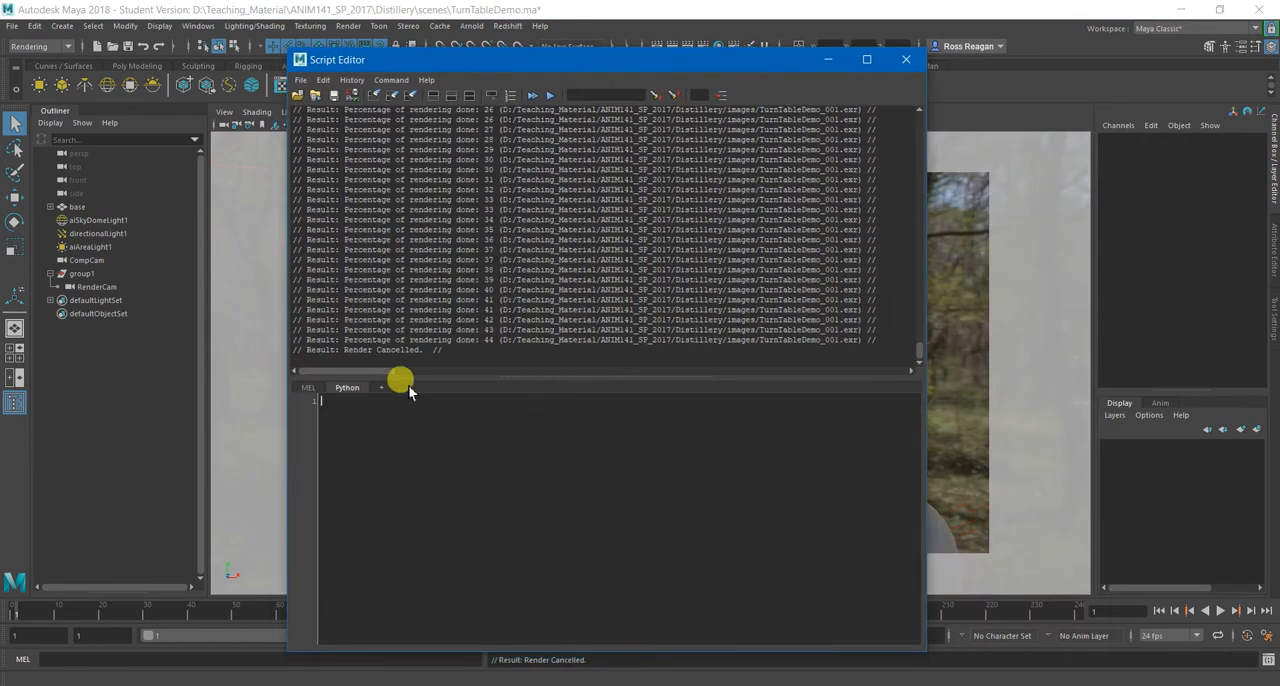
left_click(309, 390)
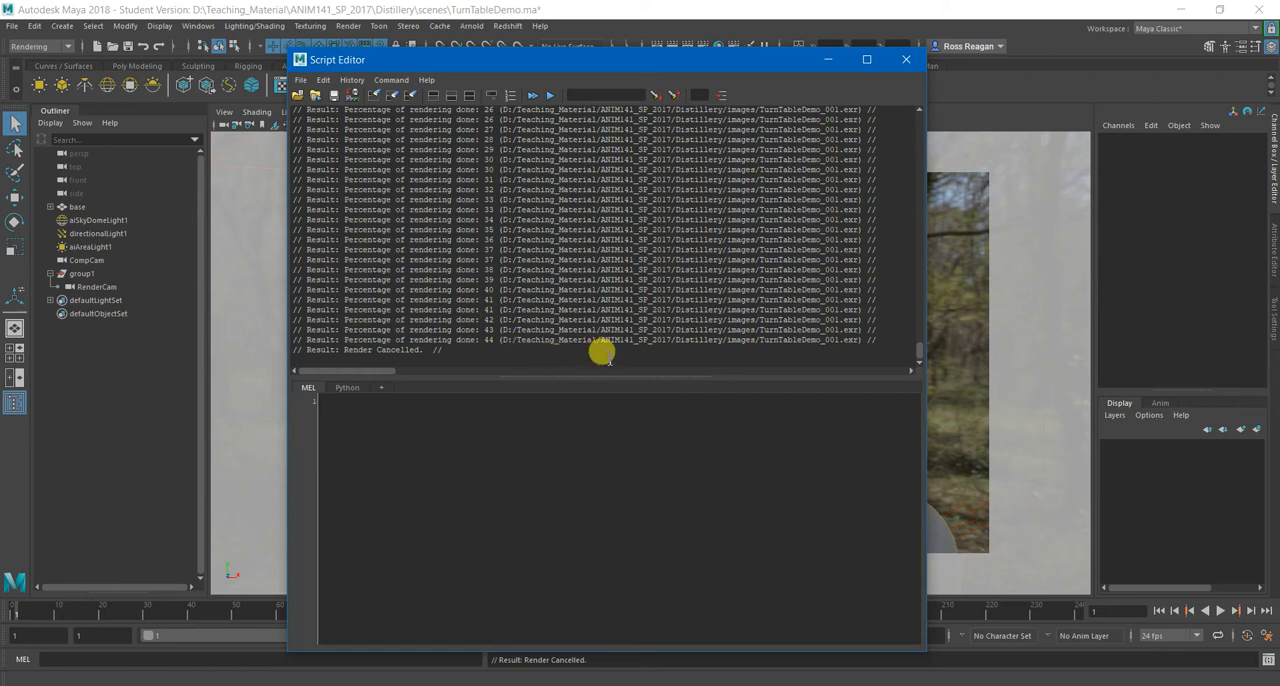
Close the Script Editor and save the TurnTableDemo scene, accepting the student version notice.
left_click(904, 60)
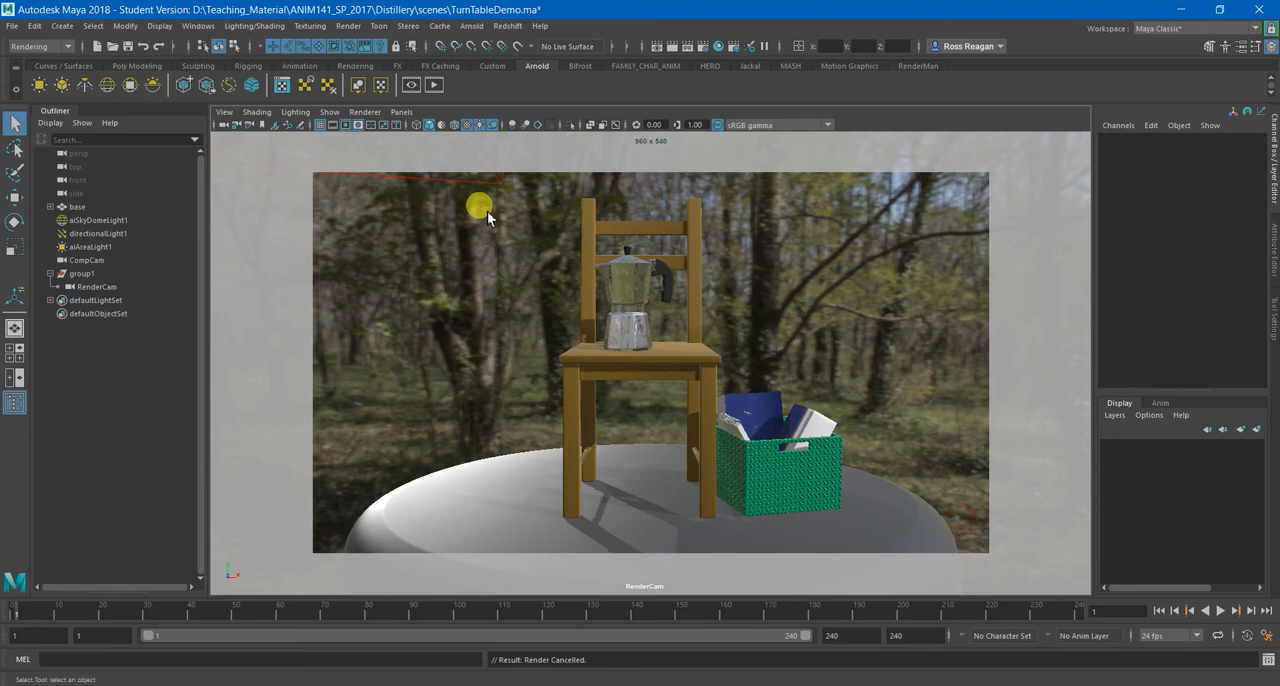
key("ctrl+s")
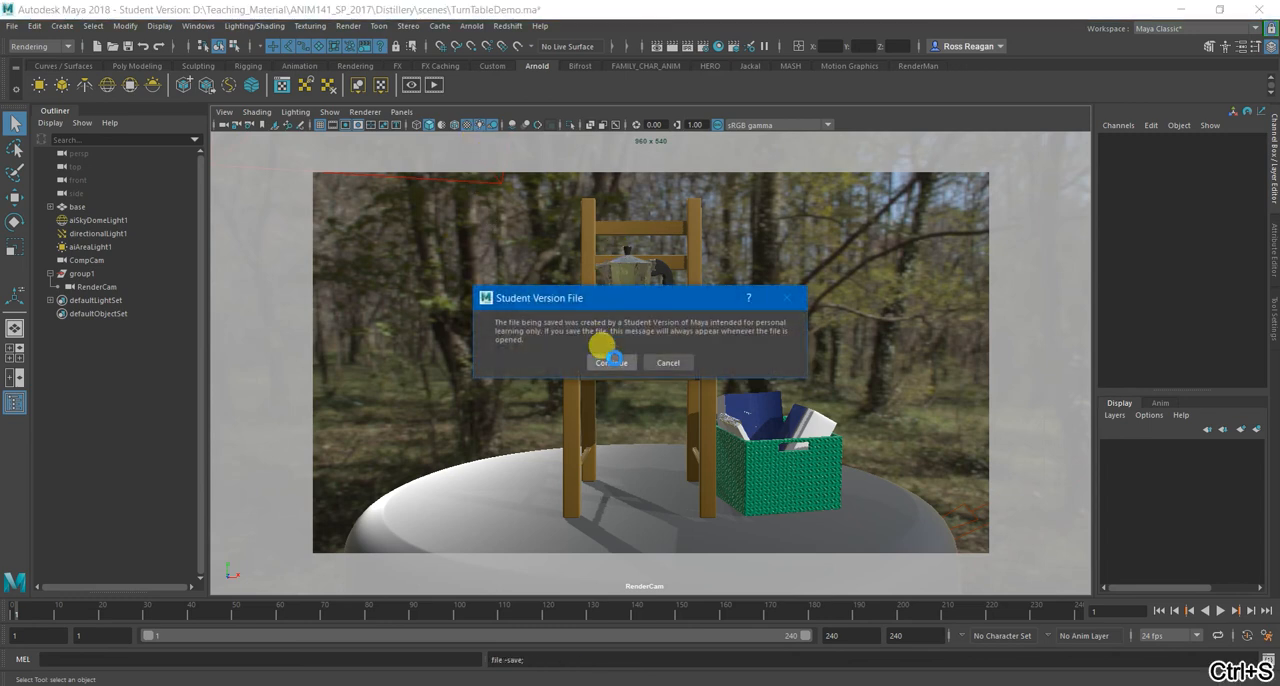
left_click(614, 362)
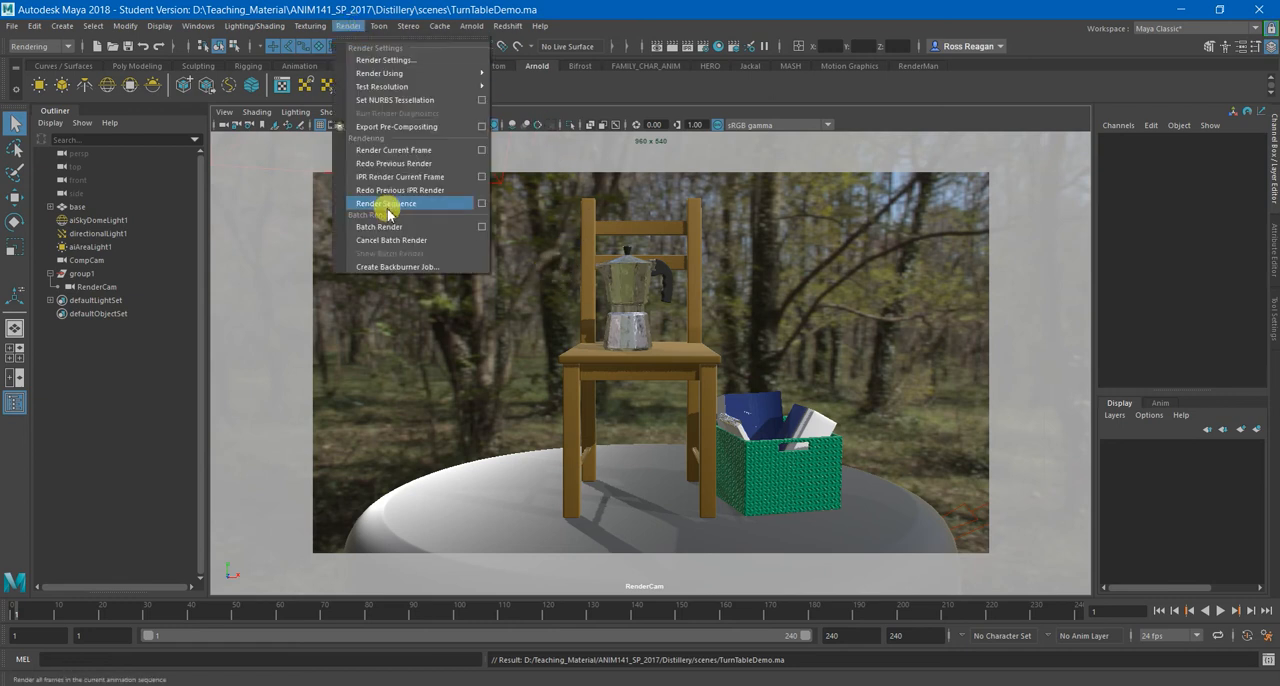
Render the animation with Render Sequence, using RenderCam as the current camera and closing the options.
left_click(480, 204)
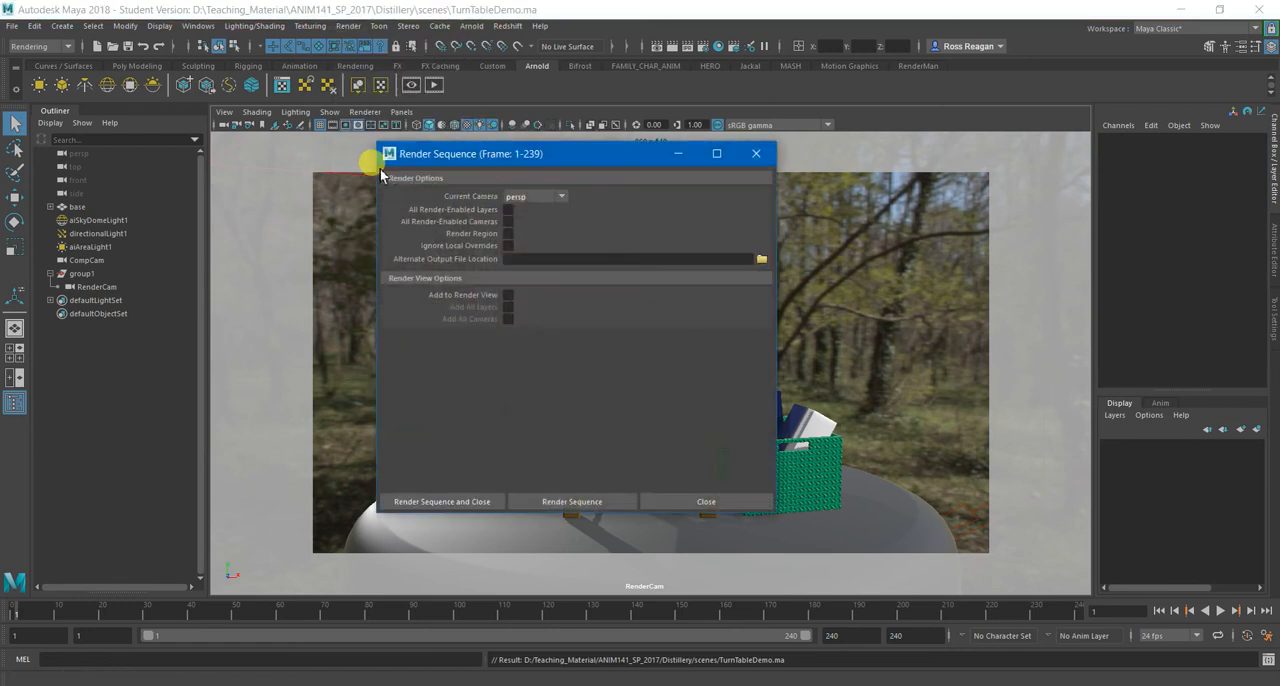
left_click(534, 196)
left_click(543, 227)
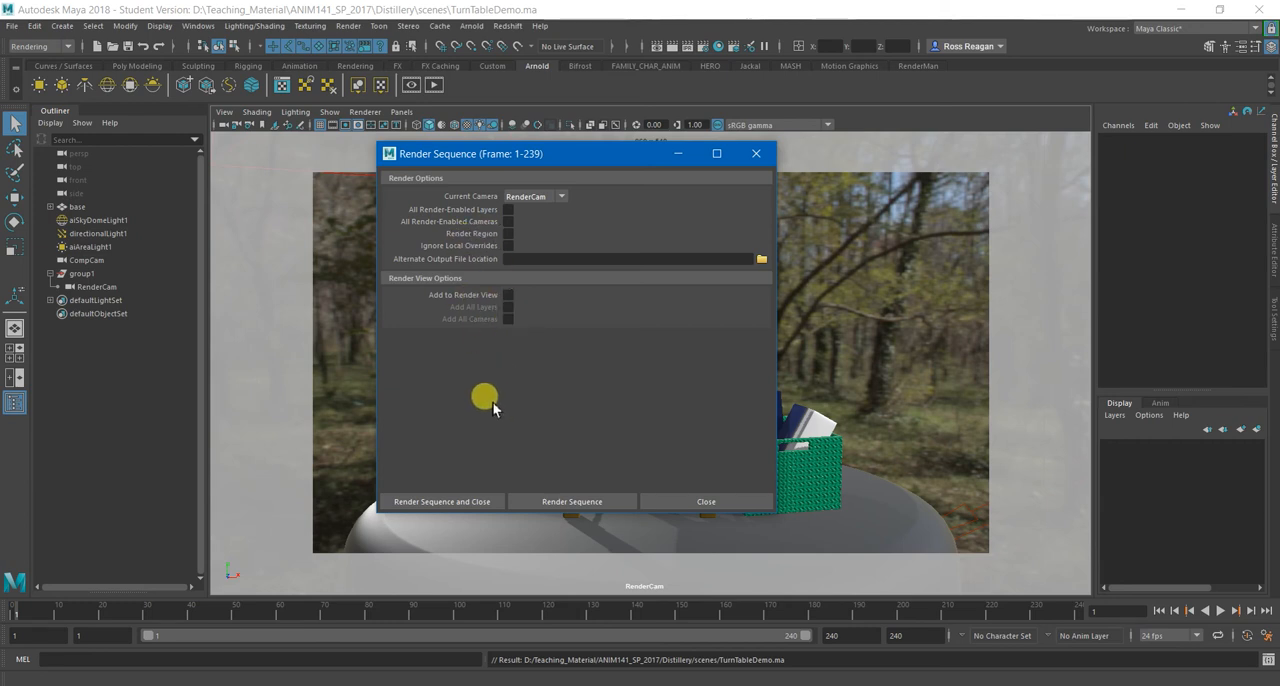
left_click(476, 501)
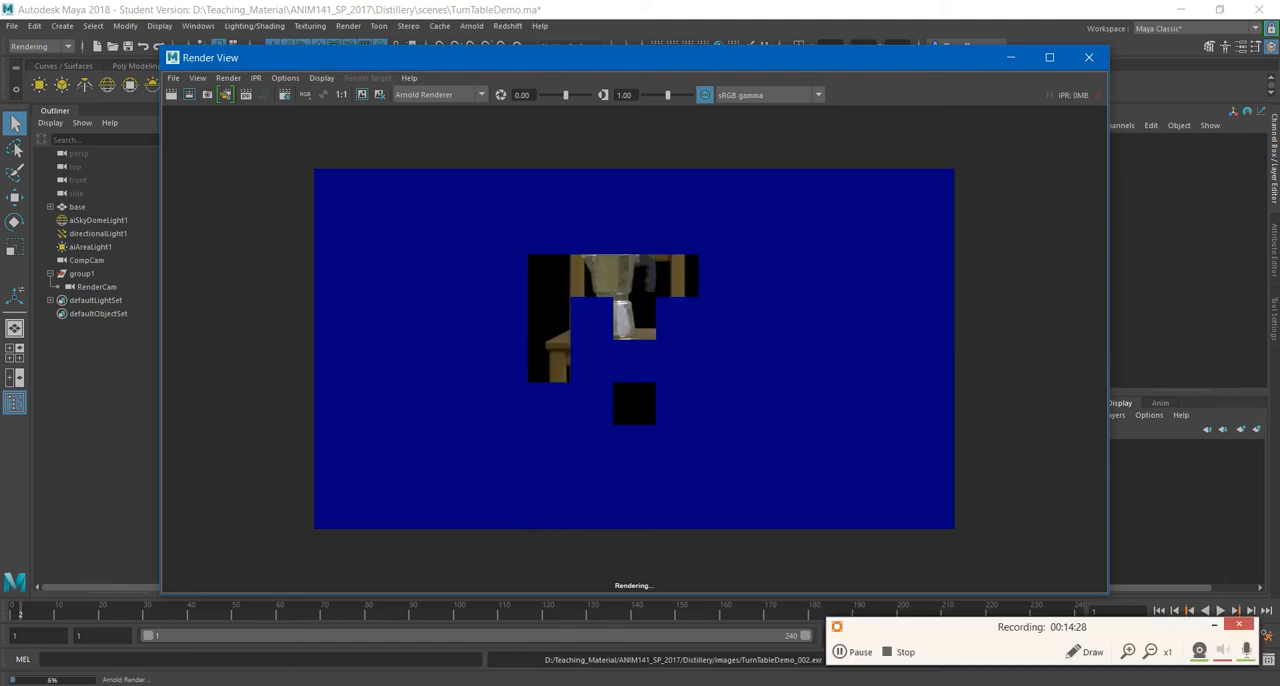
left_click(840, 651)
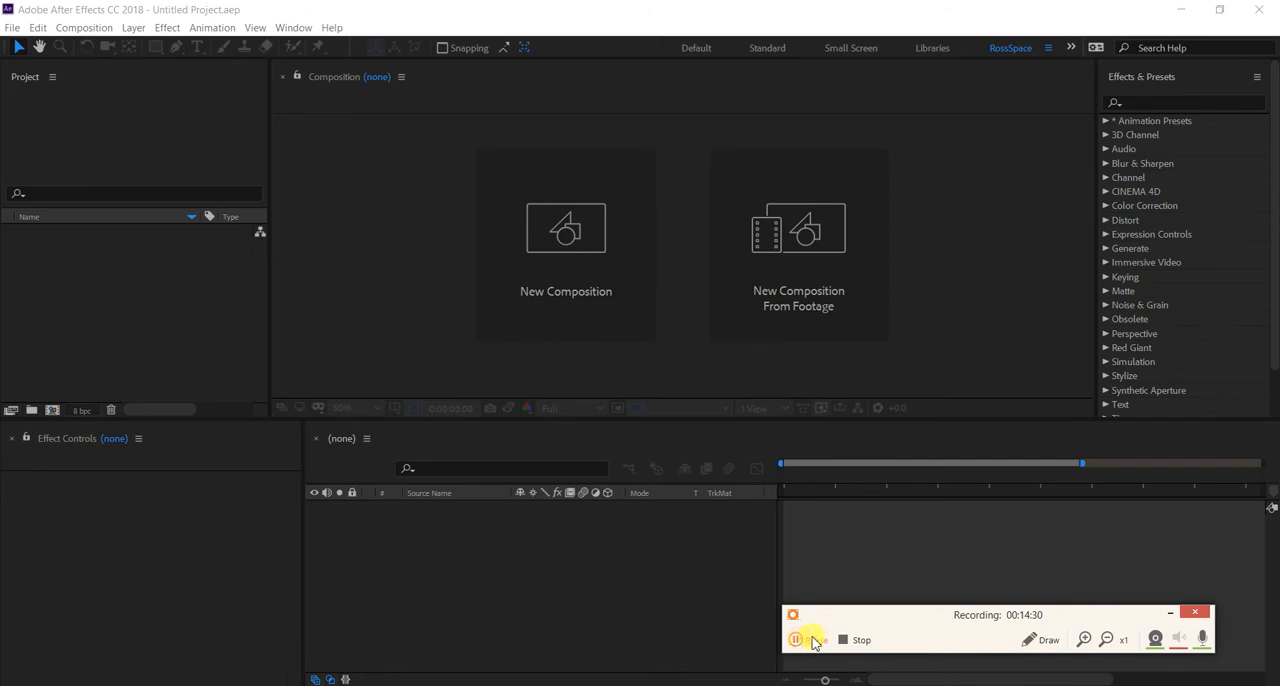
left_click_drag(1075, 622, 1113, 642)
left_click(1207, 636)
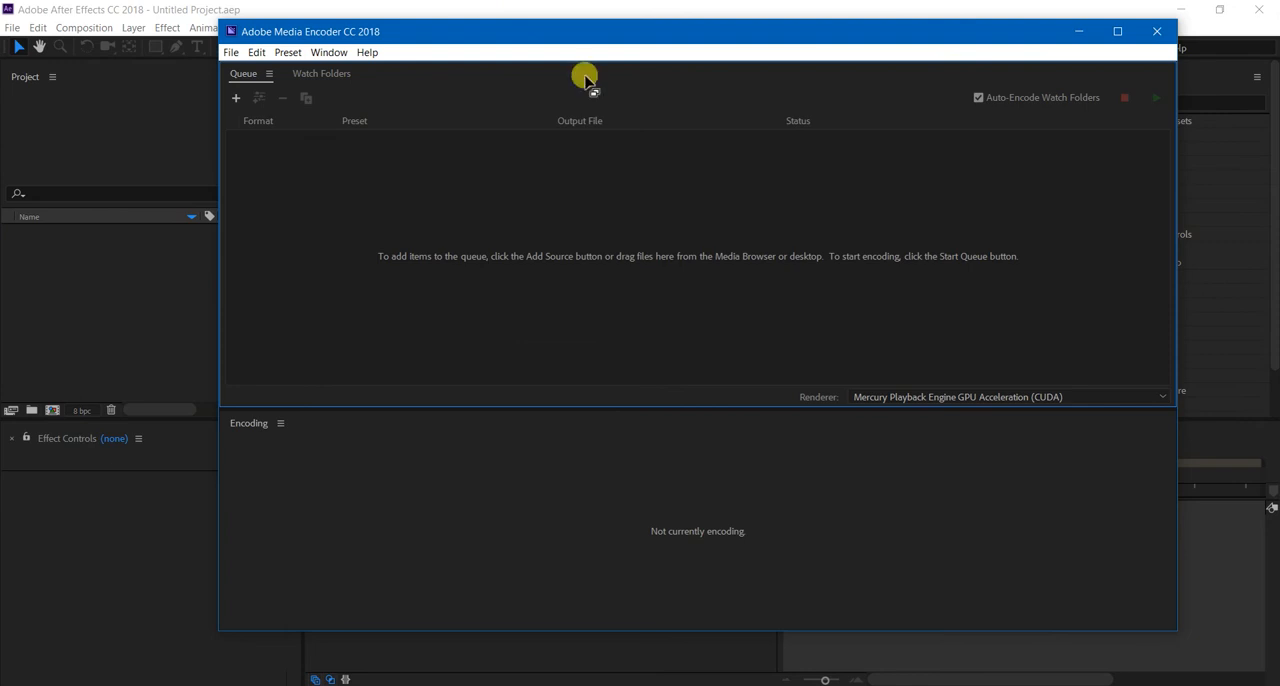
Move the Adobe Media Encoder window and minimise it to return to After Effects.
left_click_drag(447, 37, 490, 59)
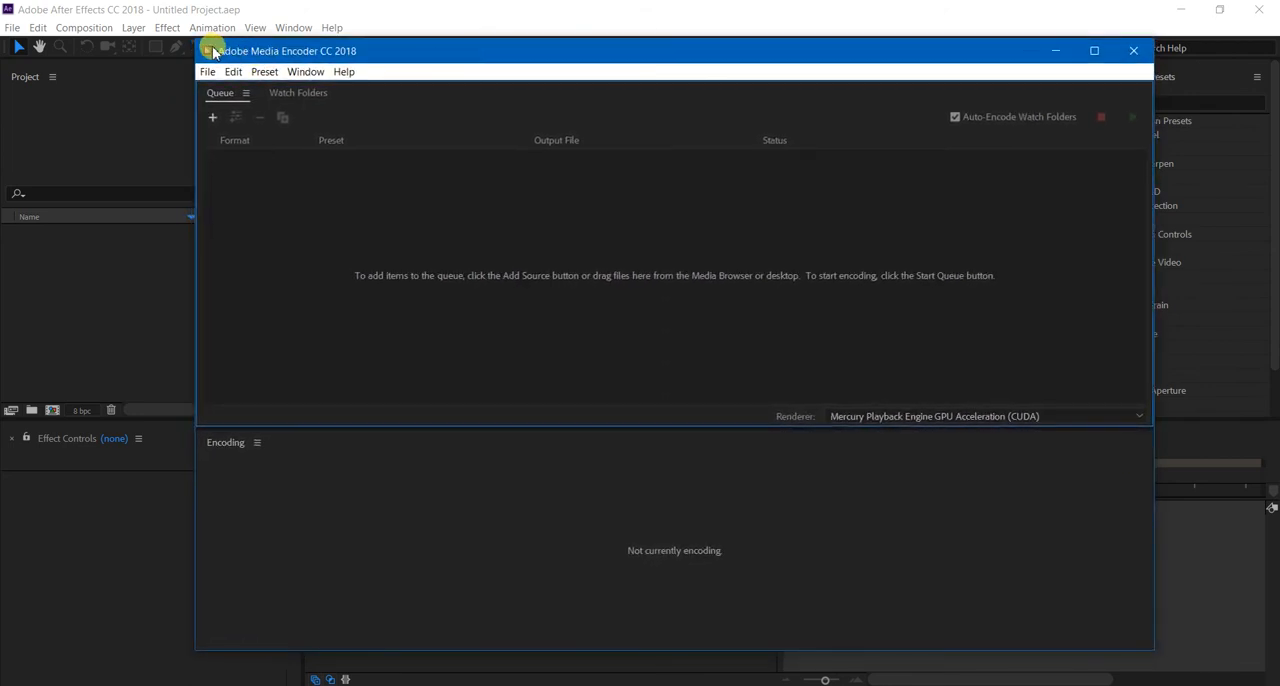
mouse_move(307, 55)
left_mouse_down()
mouse_move(387, 71)
mouse_move(306, 54)
left_mouse_up()
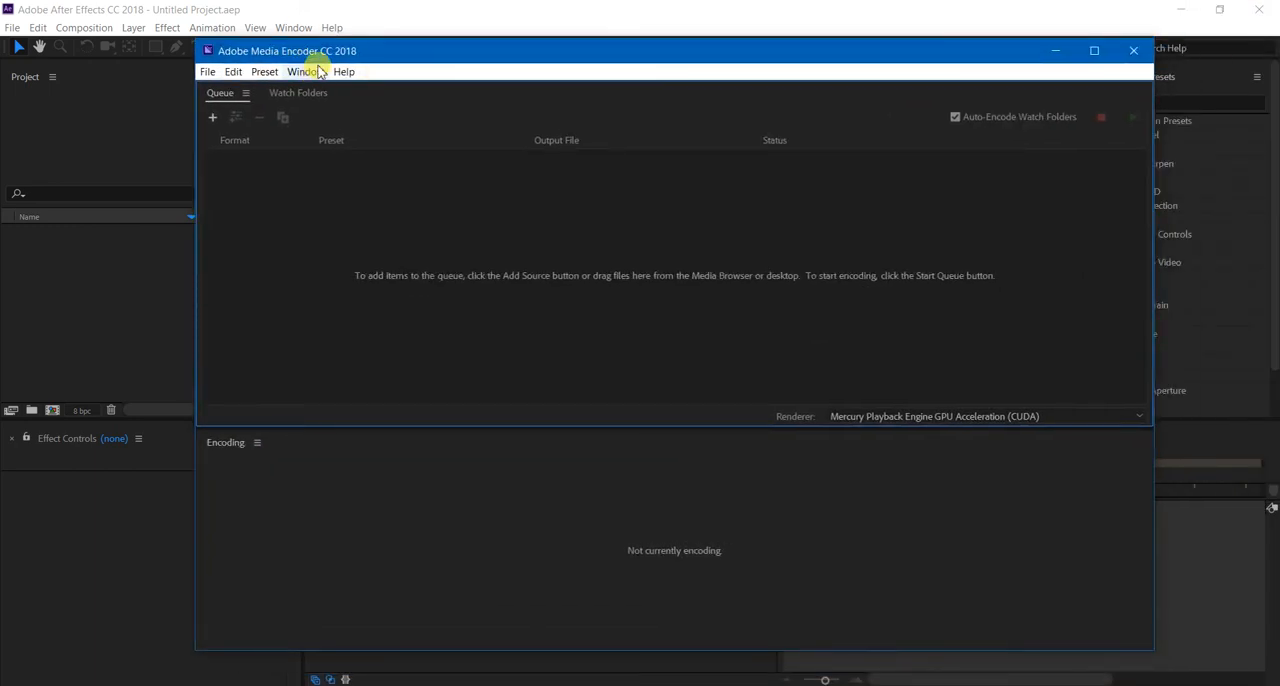
left_click(1056, 52)
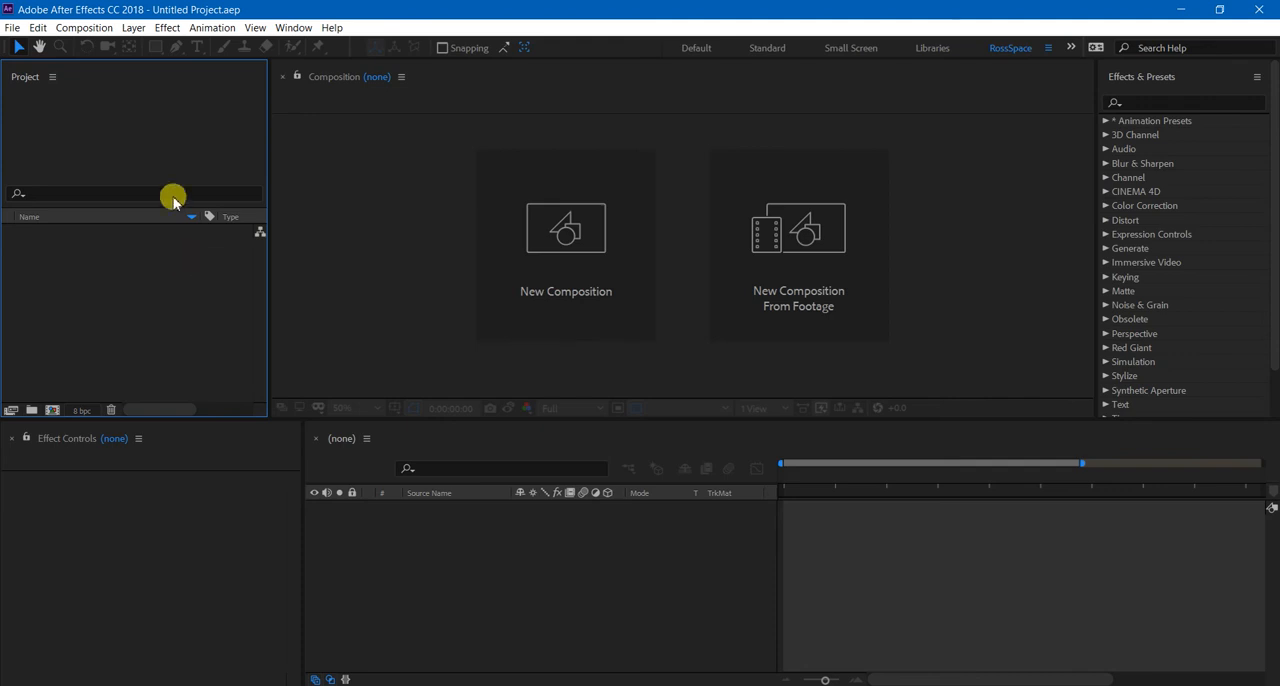
Set sequence footage to 24 frames per second in the import preferences and accept them.
left_click(37, 27)
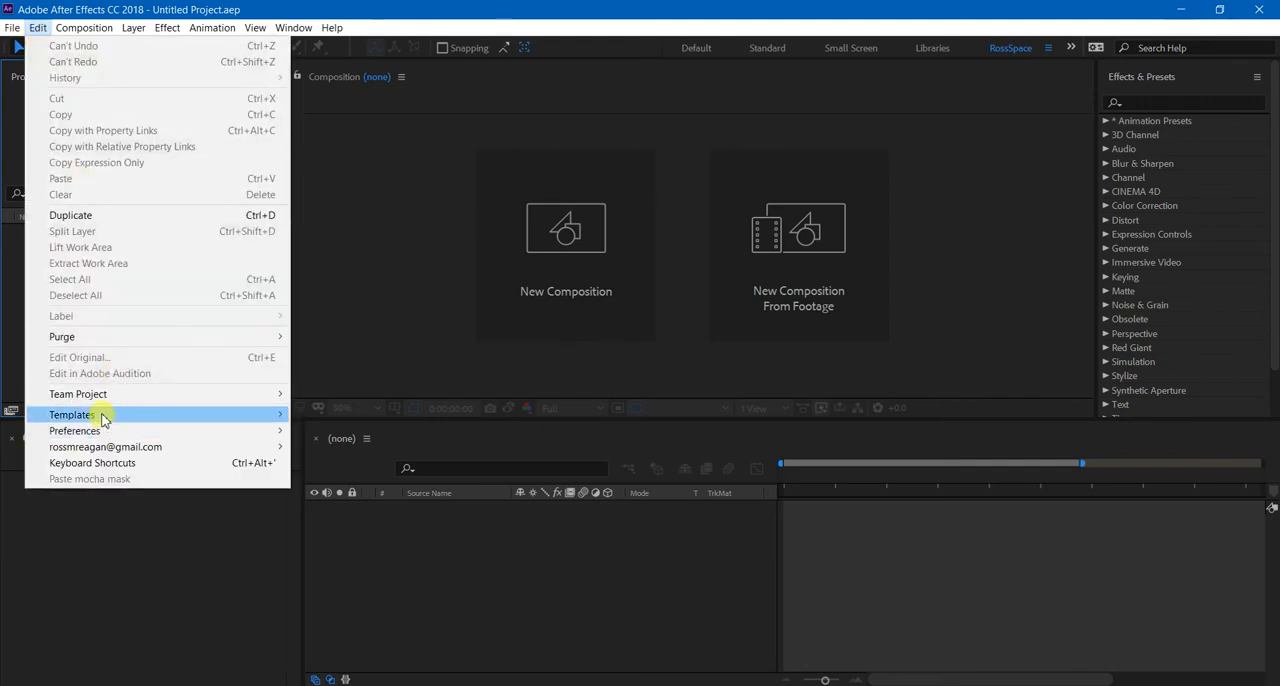
mouse_move(104, 429)
left_click(381, 430)
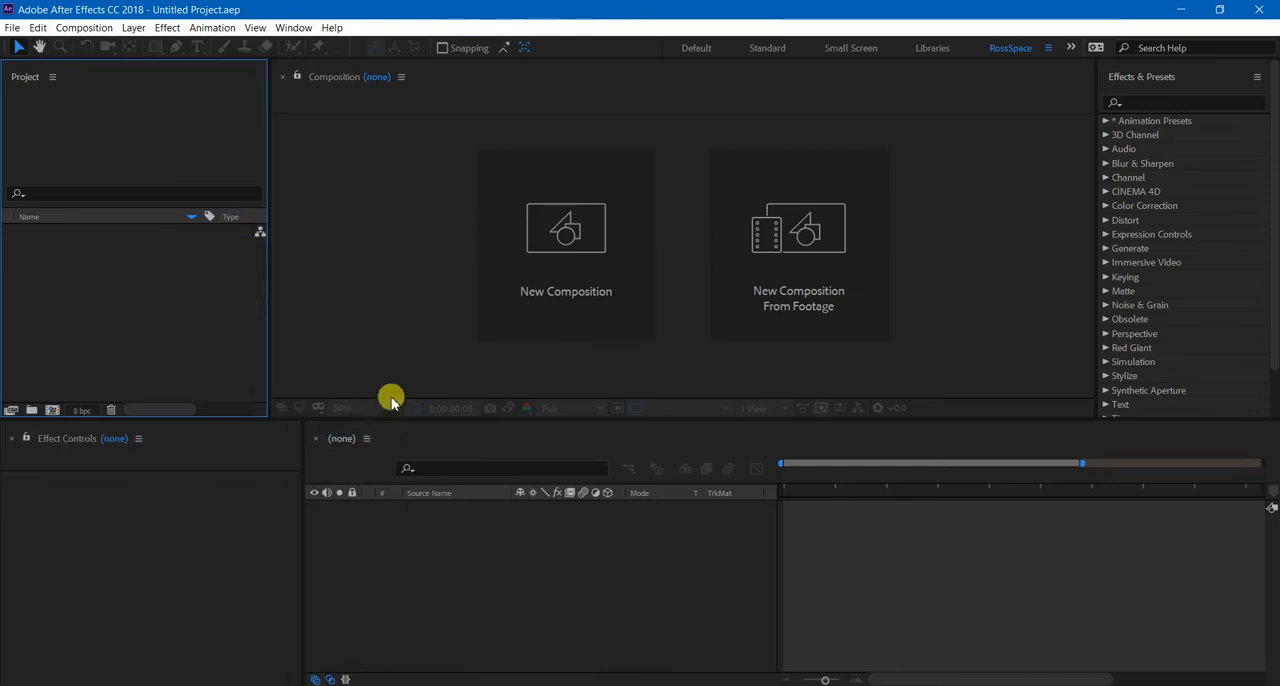
left_click(334, 172)
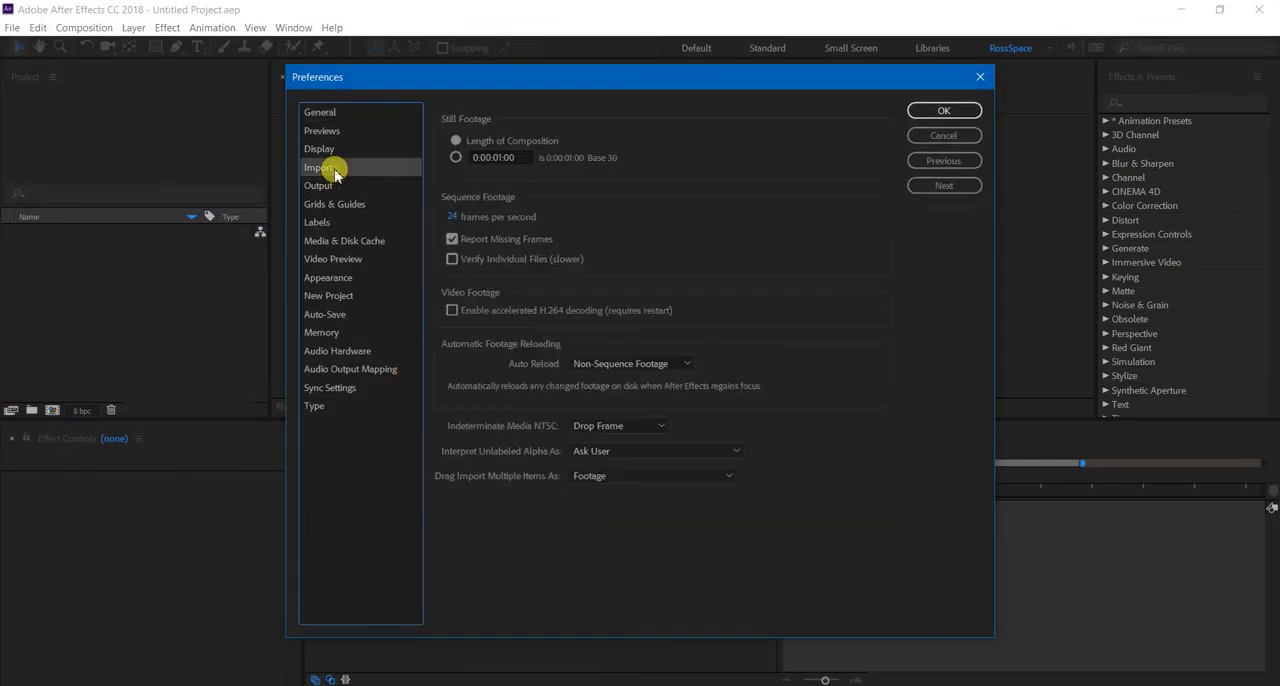
left_click(547, 216)
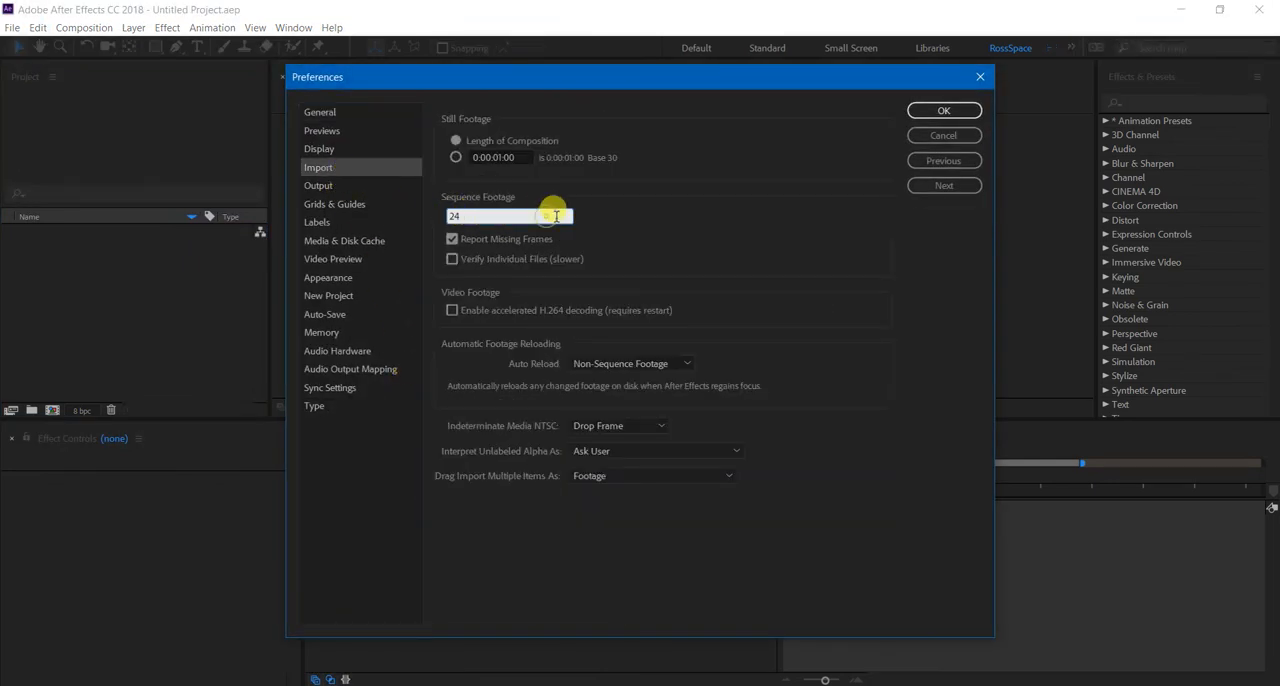
left_click(780, 285)
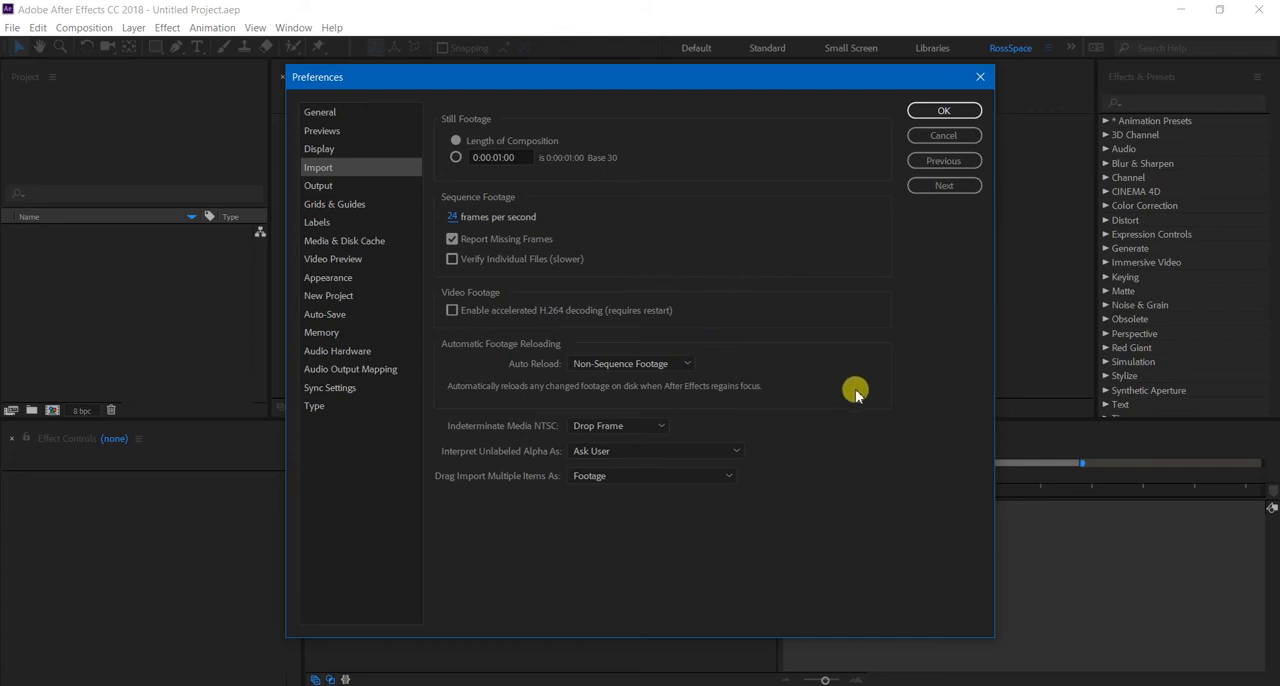
left_click(940, 113)
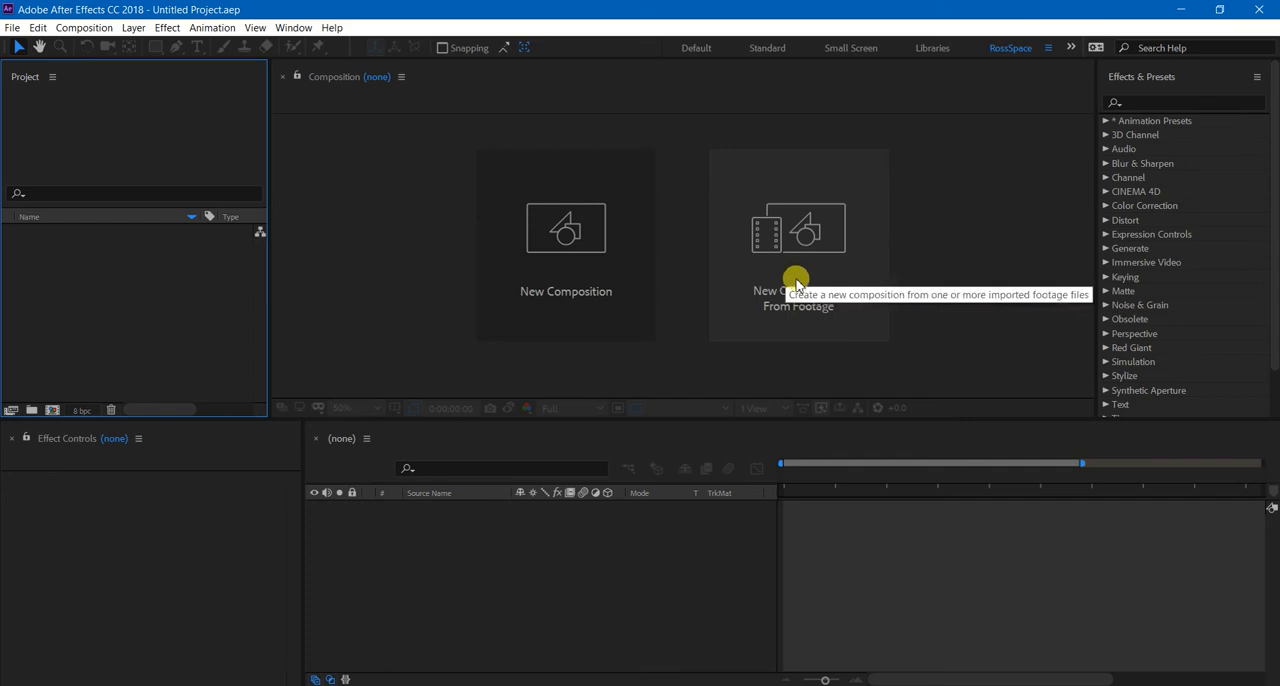
Start a footage import and browse to the Distillery project's images folder under Teaching_Material\ANIM141_SP_2017 on drive D.
double_click(65, 268)
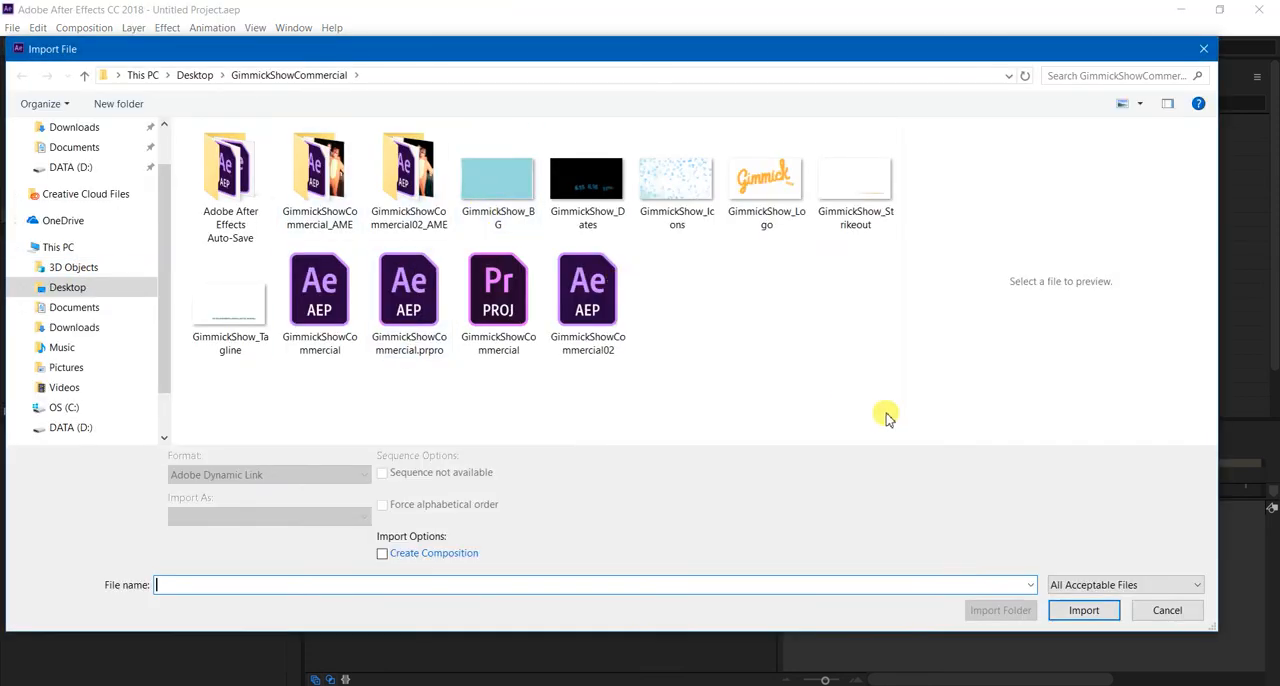
left_click(192, 75)
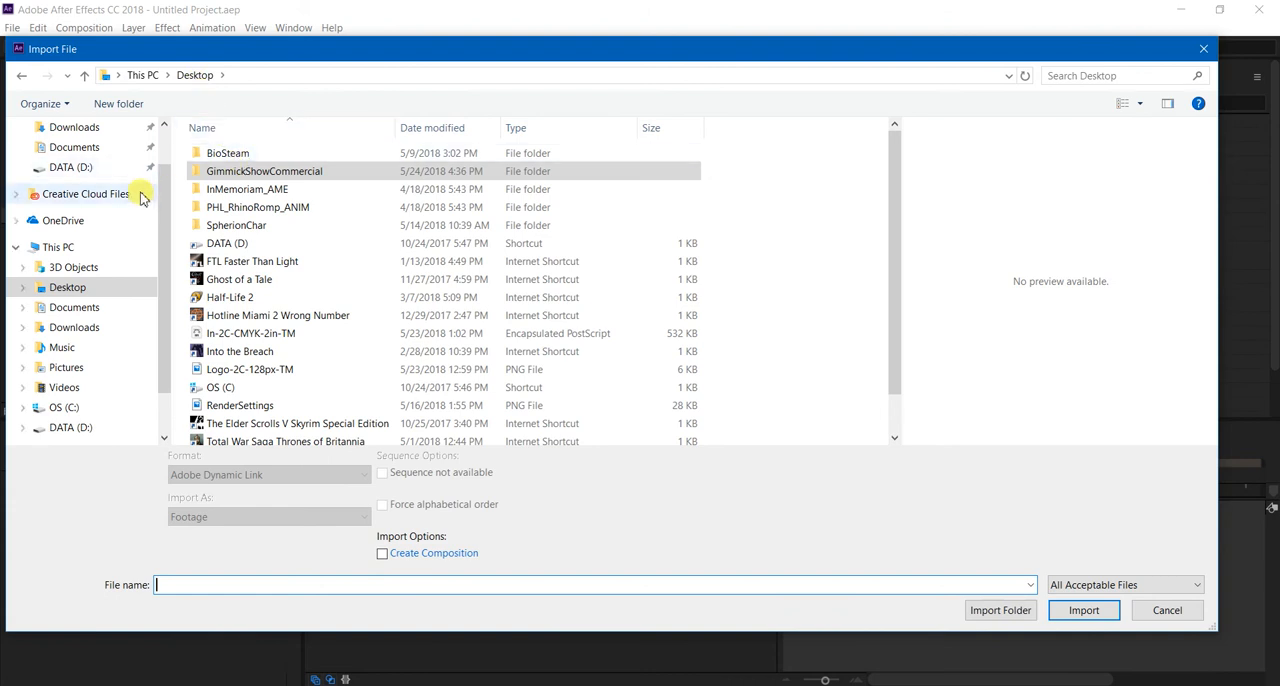
left_click(80, 168)
left_click(255, 283)
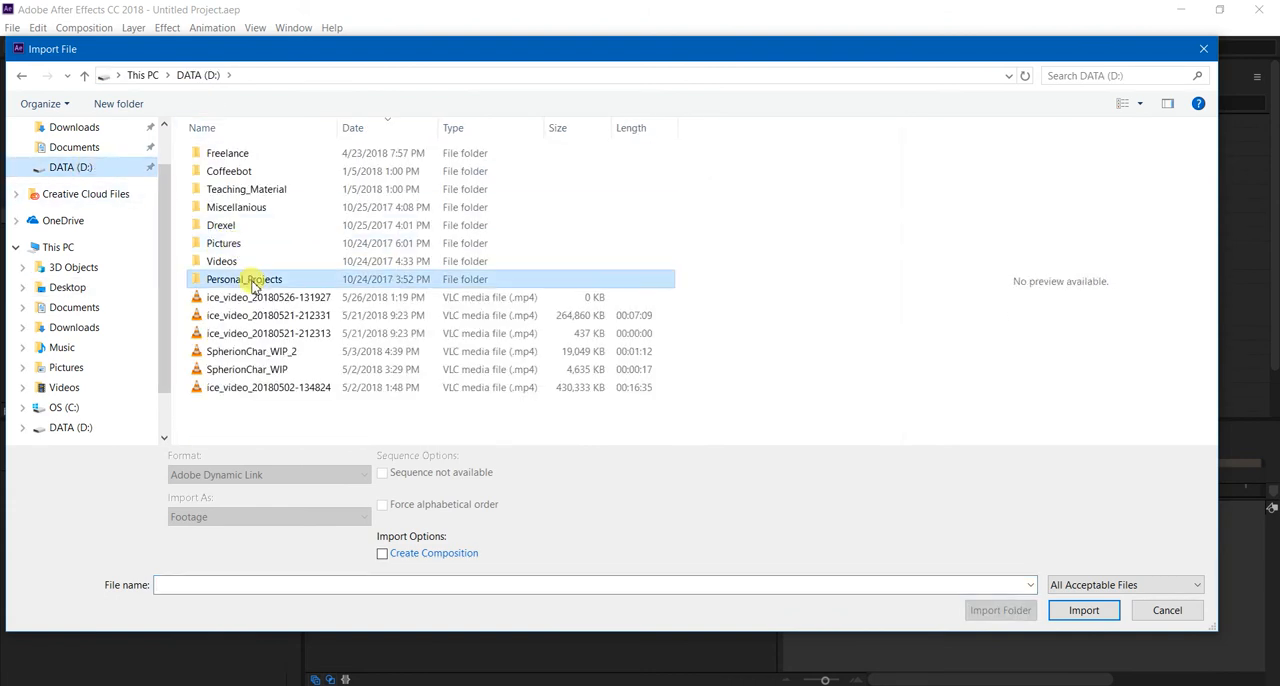
double_click(255, 190)
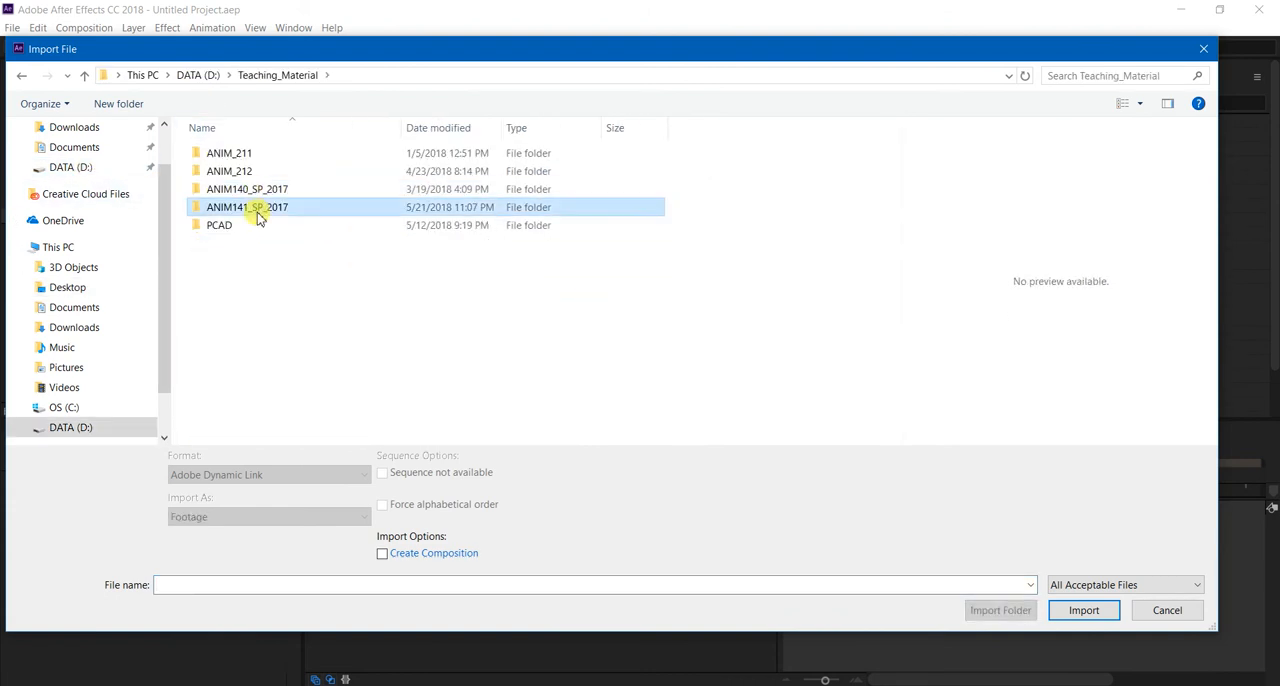
double_click(258, 207)
double_click(264, 171)
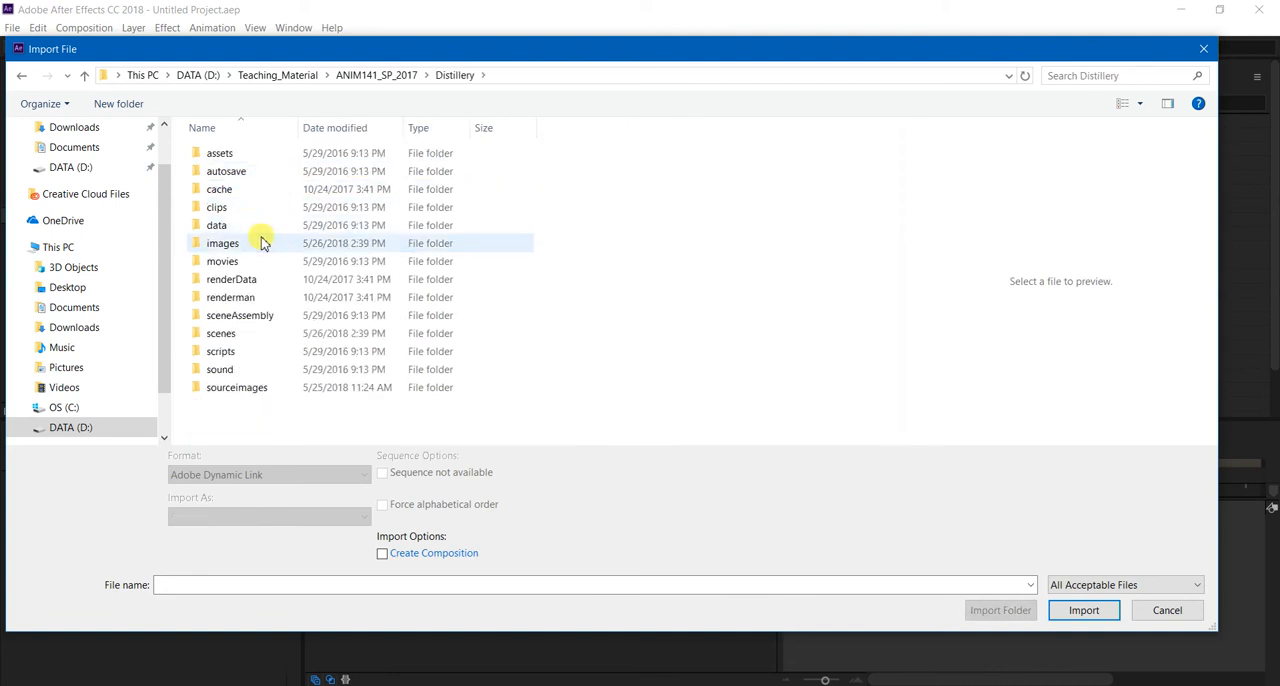
double_click(257, 244)
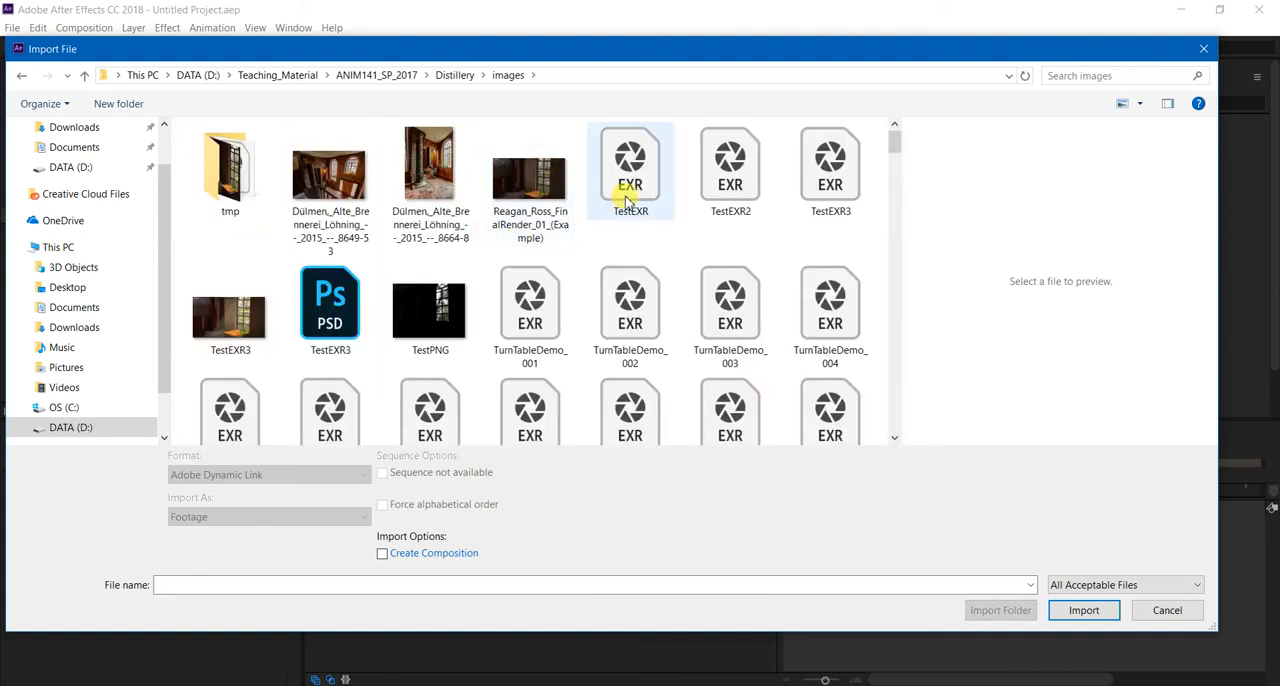
Look through the rendered frames and import TurnTableDemo_001 as footage with OpenEXR Sequence enabled.
left_click(540, 300)
scroll(634, 320, "down", 3)
scroll(657, 251, "down", 15)
scroll(692, 312, "down", 16)
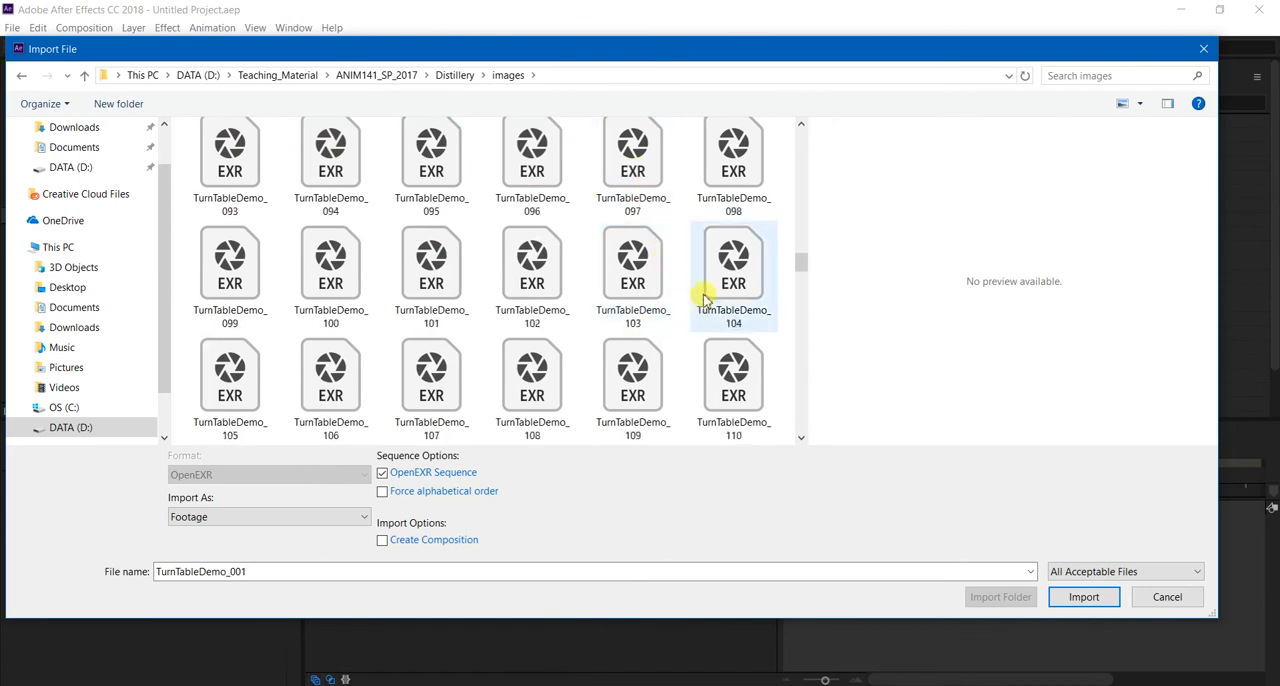
scroll(688, 322, "down", 11)
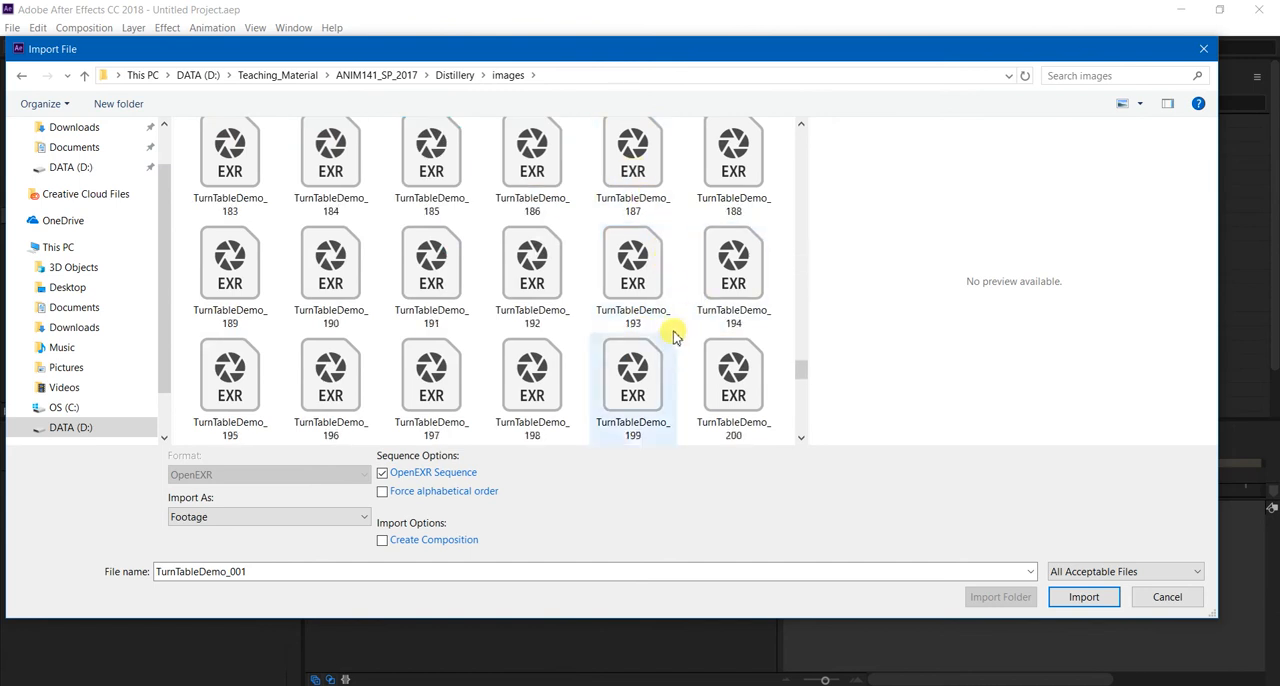
left_click_drag(797, 412, 805, 135)
left_click(390, 475)
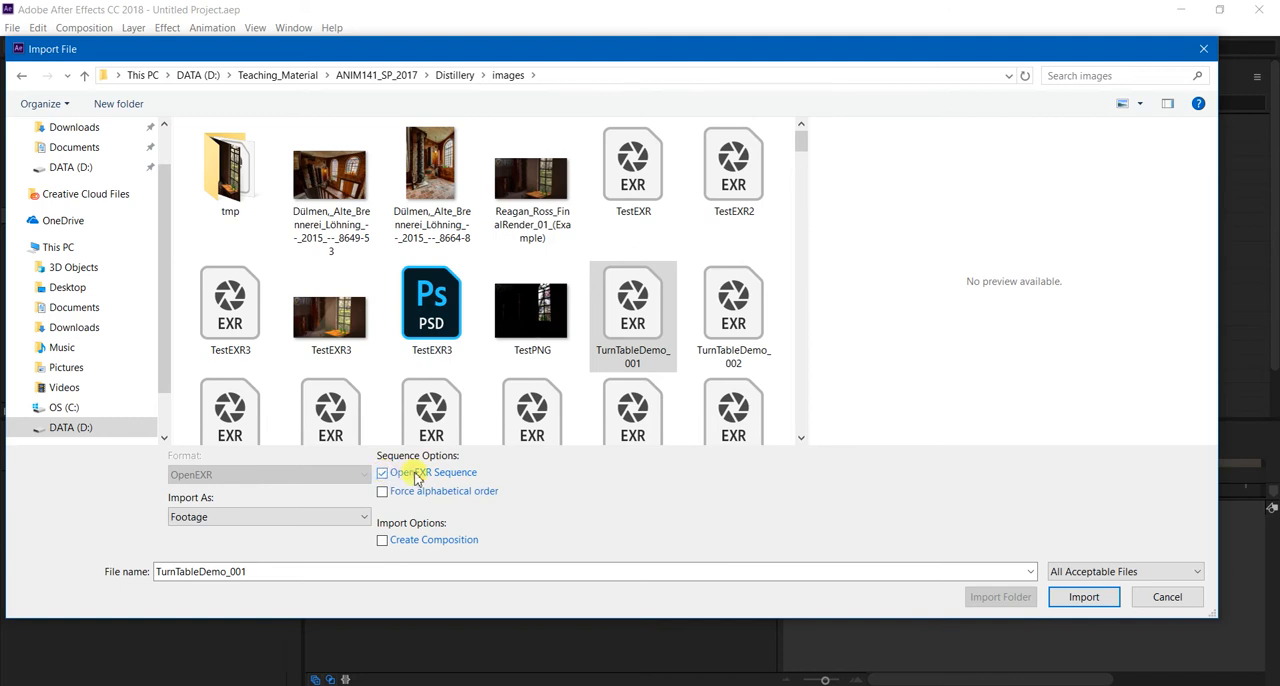
left_click(1085, 597)
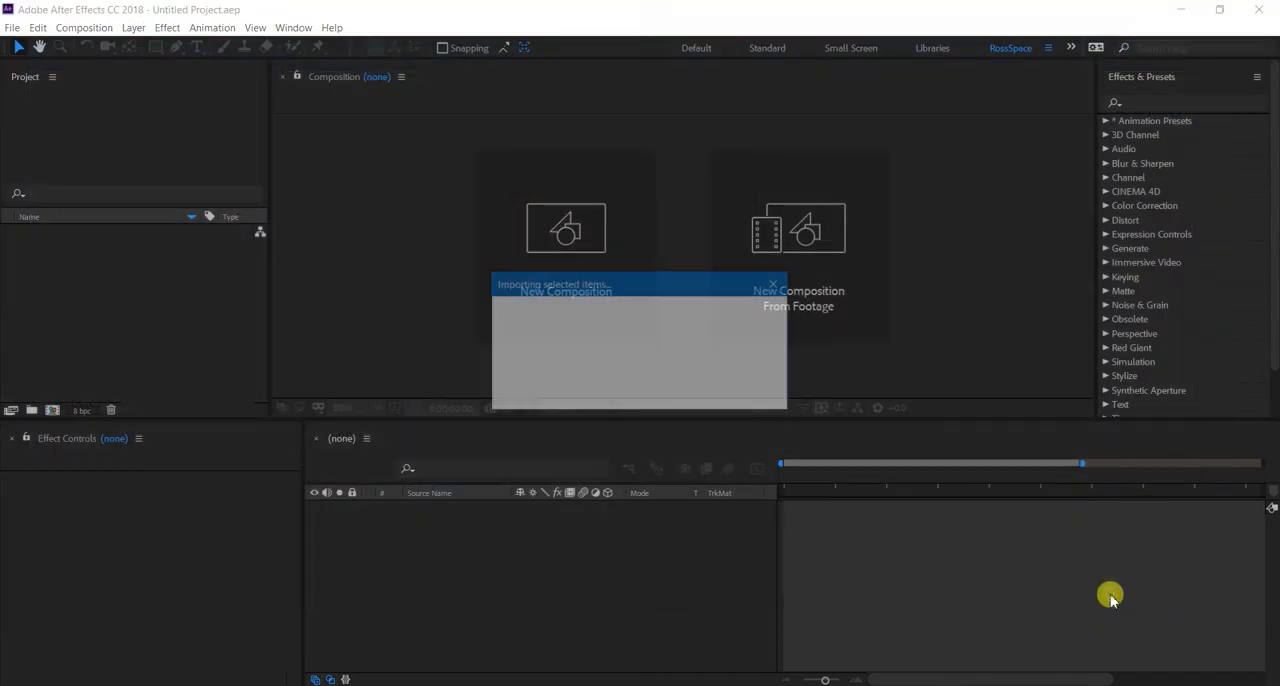
Create a new composition from the TurnTableDemo OpenEXR sequence footage and widen the Project panel.
left_click(801, 257)
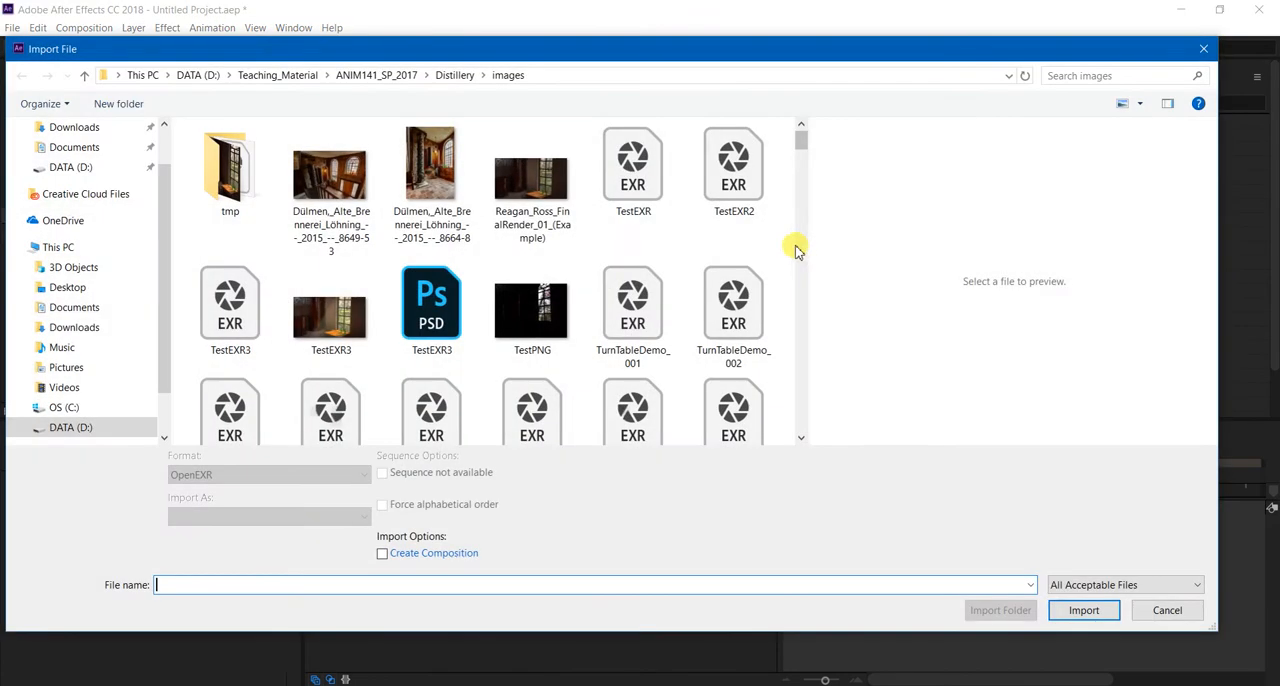
left_click(648, 320)
left_click(1083, 597)
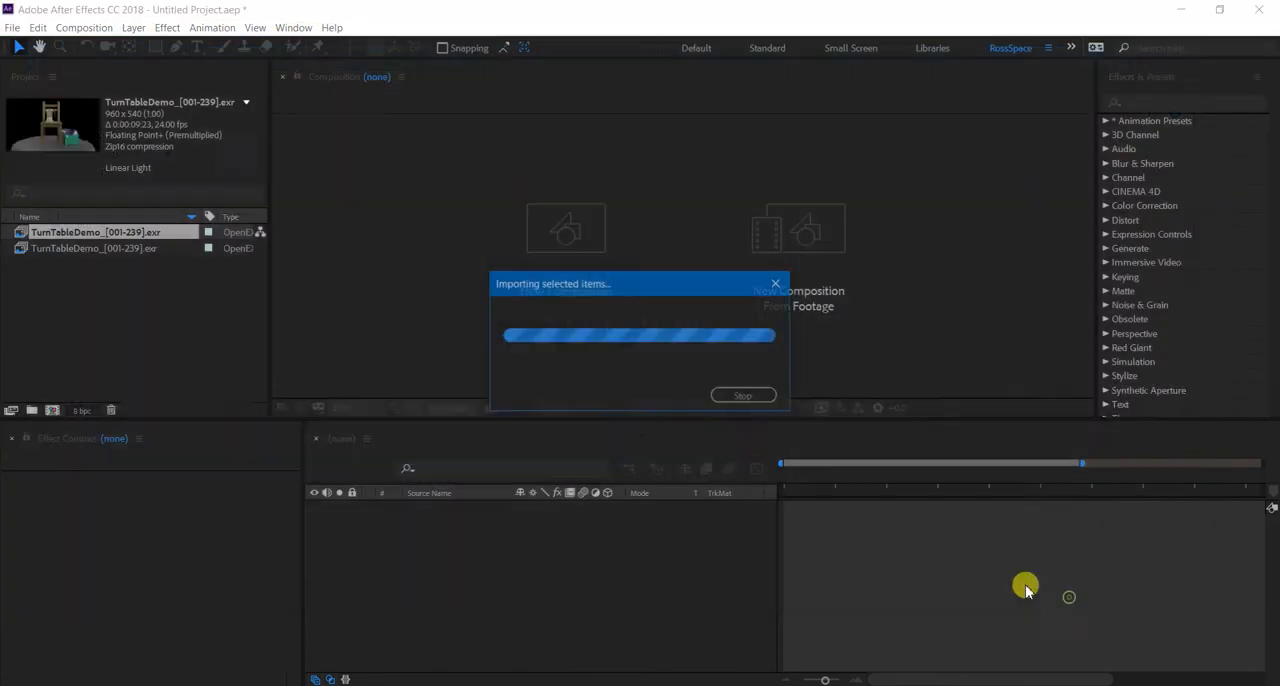
left_click(566, 572)
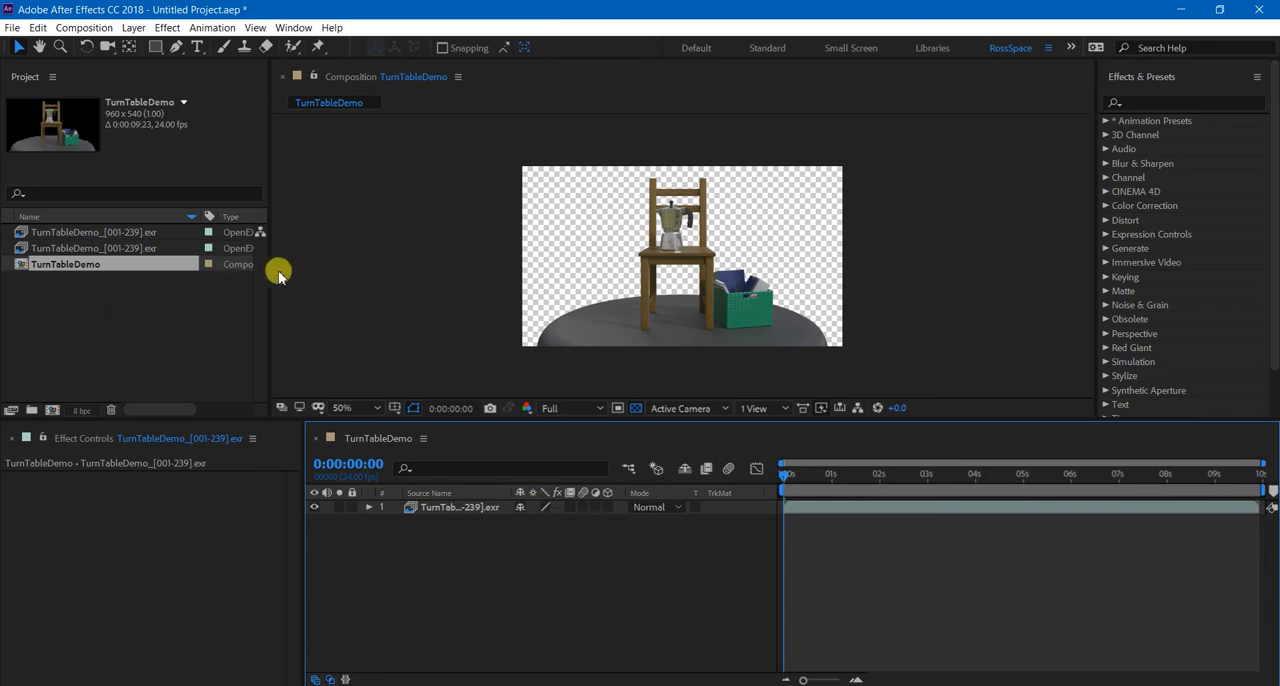
left_click_drag(268, 272, 449, 280)
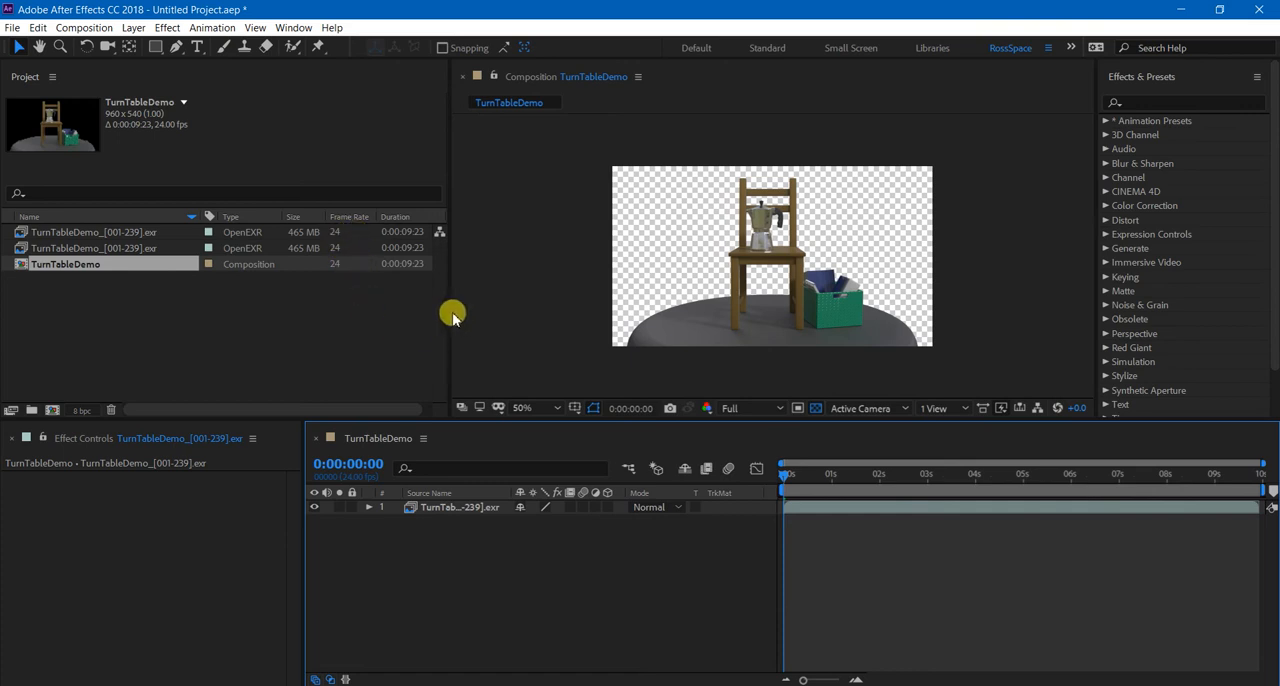
left_click_drag(445, 308, 437, 309)
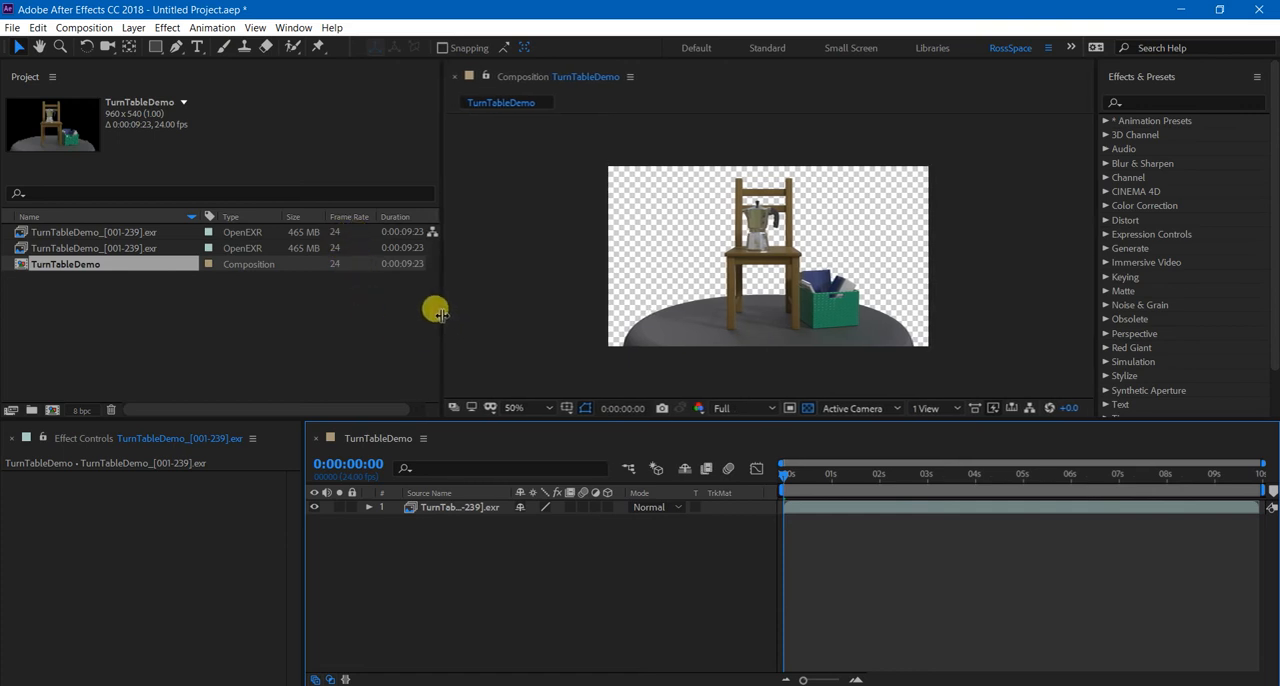
Preview the TurnTableDemo composition's playback, stop it and return the playhead to the first frame.
key("space")
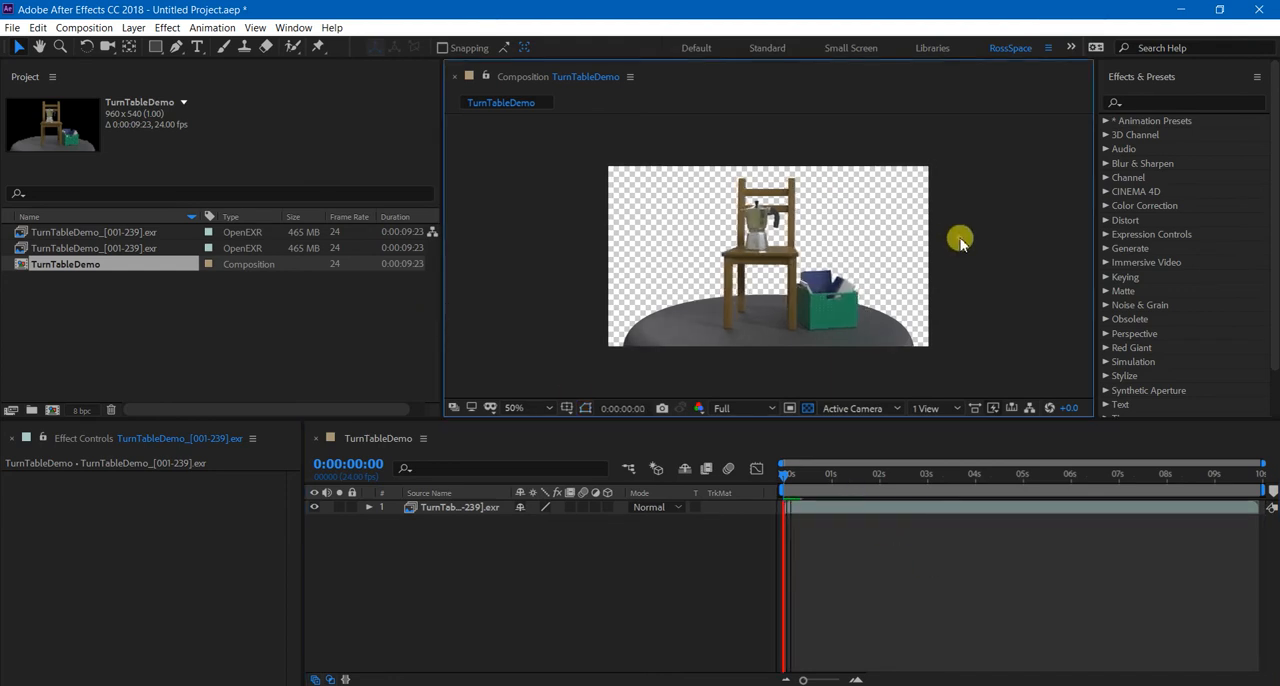
key("space")
key("space")
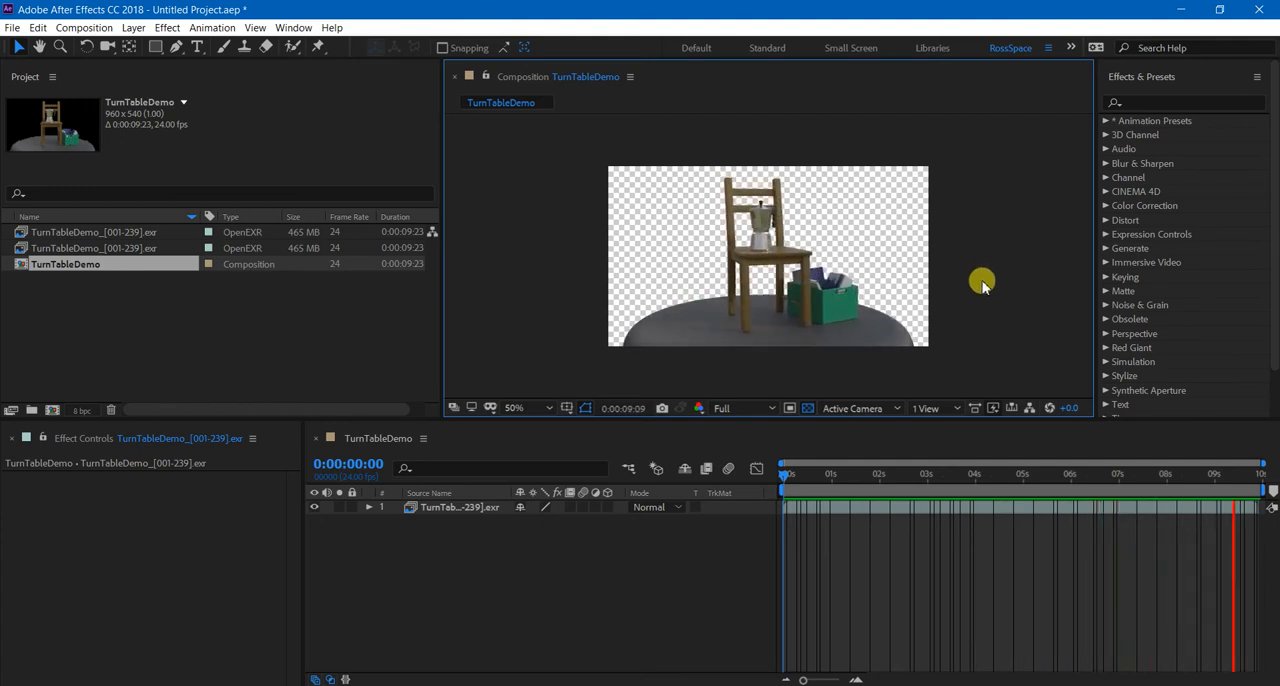
key("space")
left_click_drag(822, 477, 782, 478)
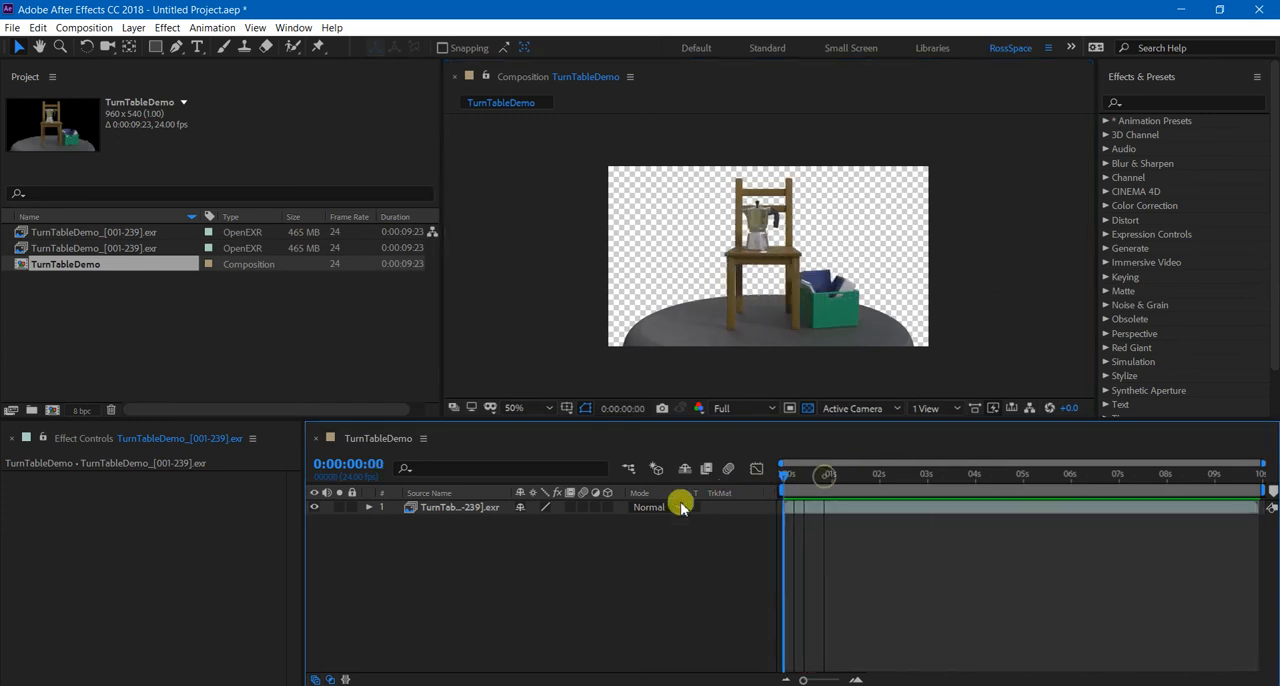
Inspect the turntable render's transparent background and the crate's edges up close in the composition view.
scroll(830, 208, "up", 3)
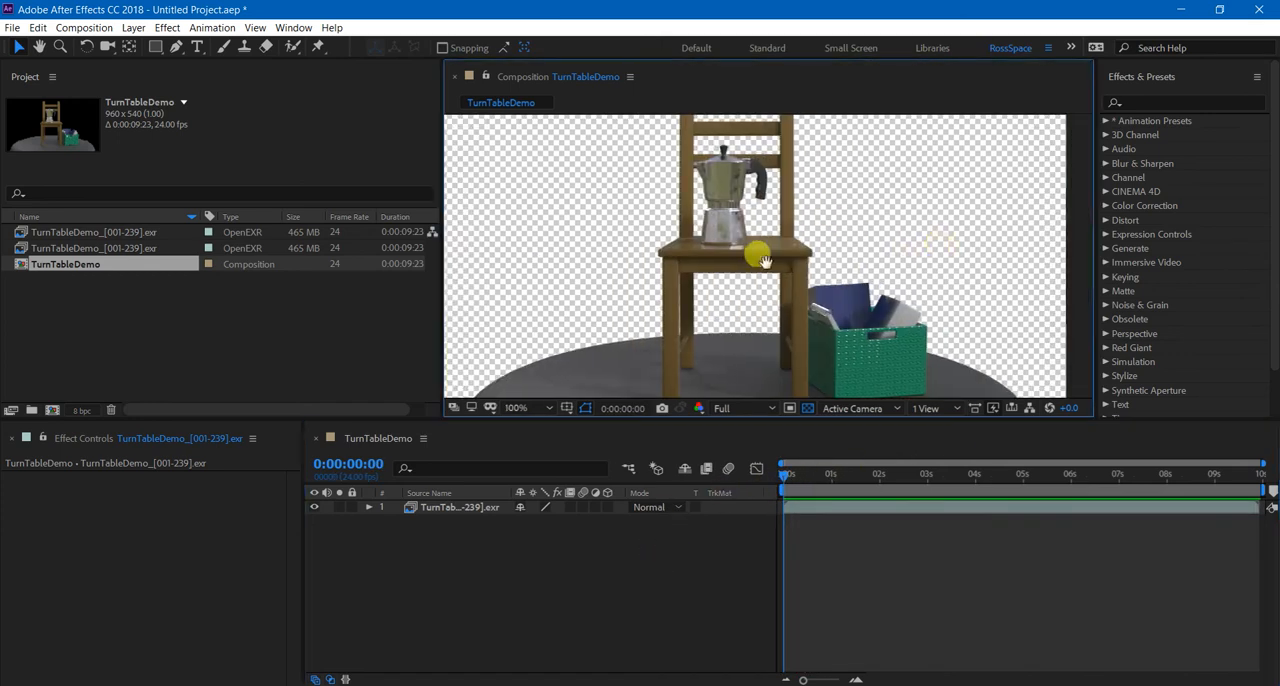
scroll(779, 288, "down", 4)
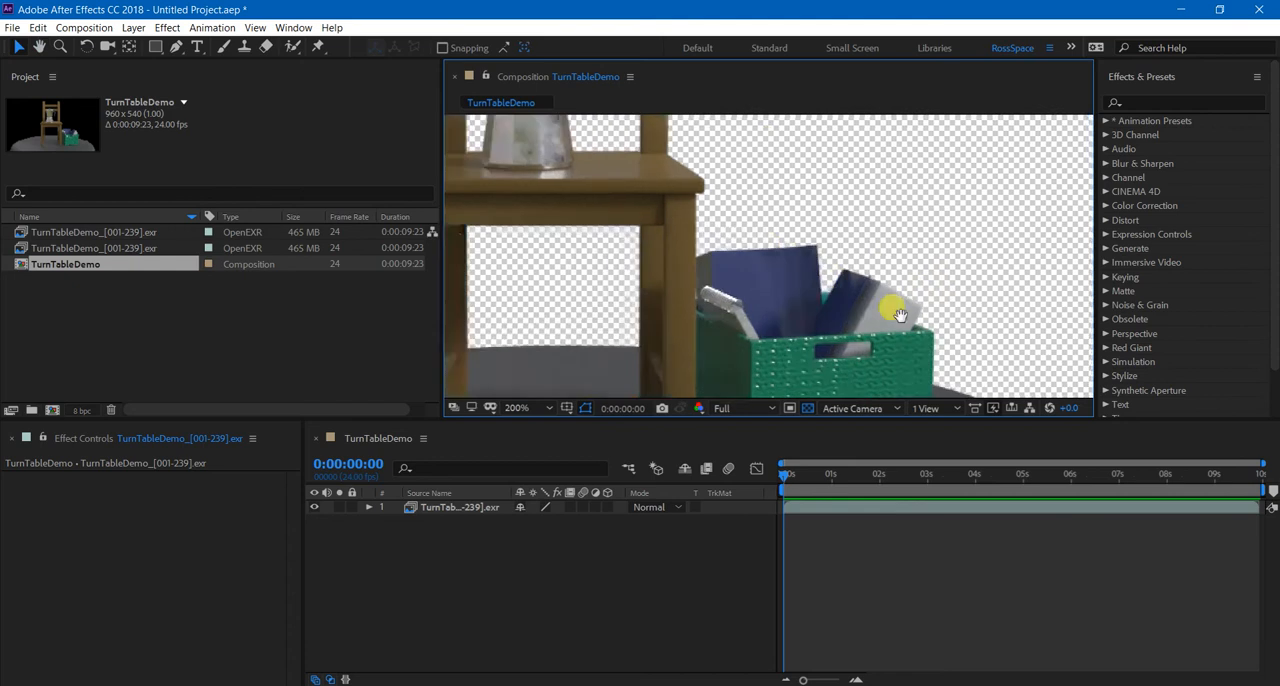
middle_click_drag(780, 285, 792, 291)
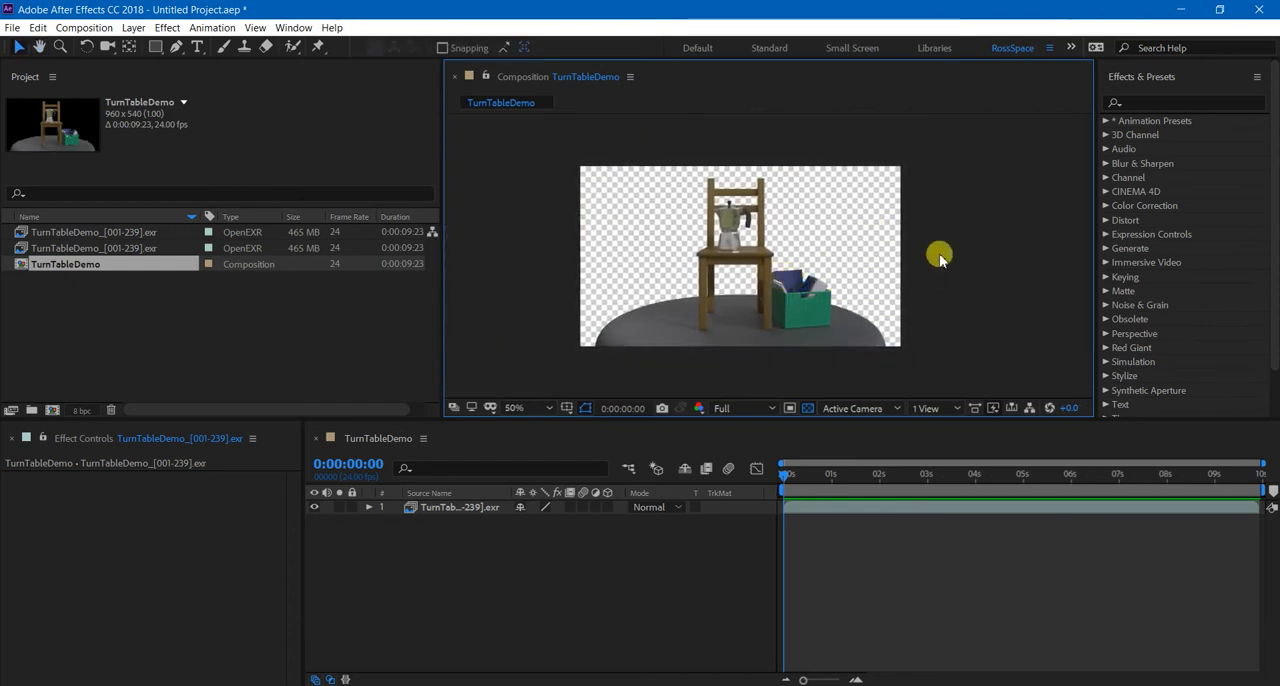
scroll(940, 258, "up", 1)
scroll(940, 258, "down", 1)
middle_click_drag(940, 258, 944, 260)
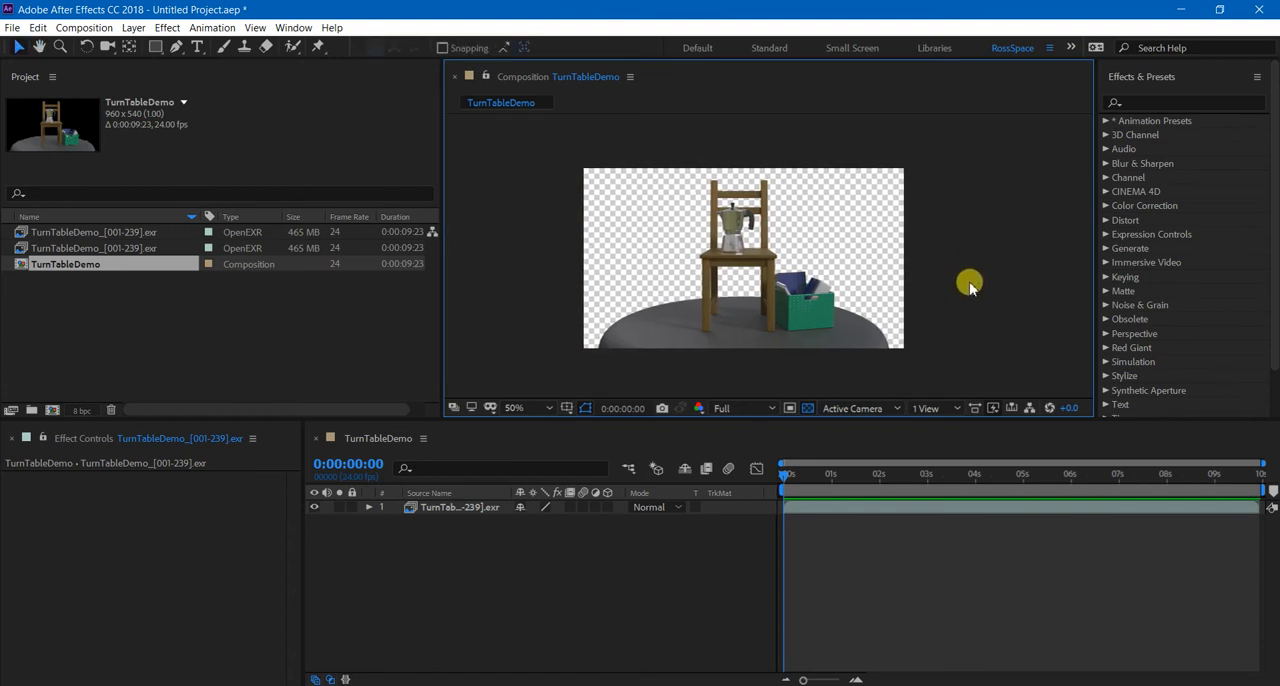
Compare the stills in the Distillery images folder and import the Dülmen Alte Brennerei photo ending in 8664-8 as footage.
double_click(192, 313)
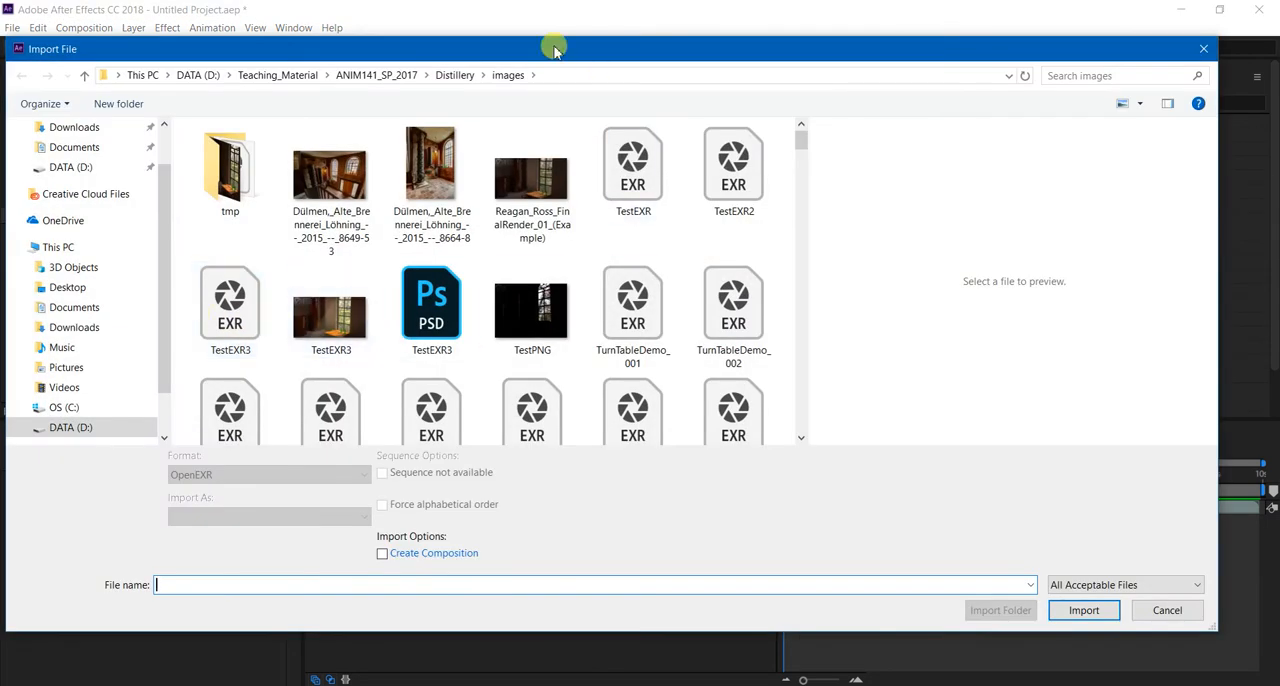
left_click_drag(555, 50, 611, 62)
left_click(503, 202)
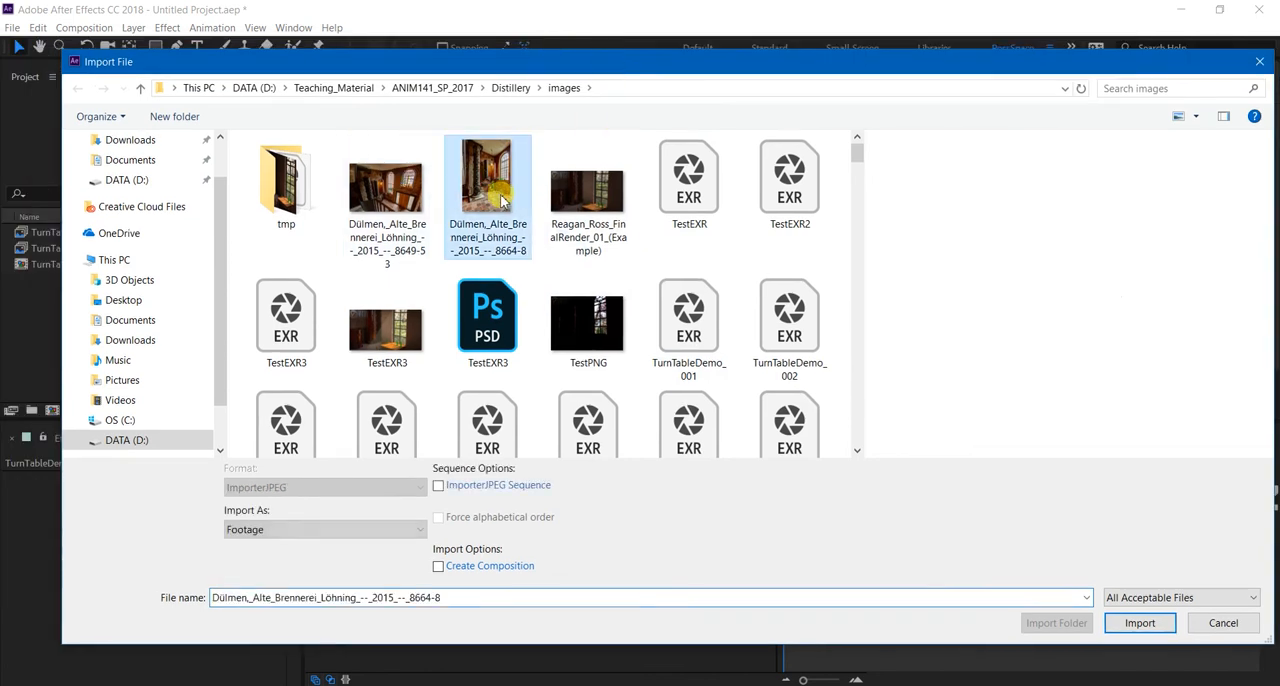
left_click(386, 335)
left_click(614, 206)
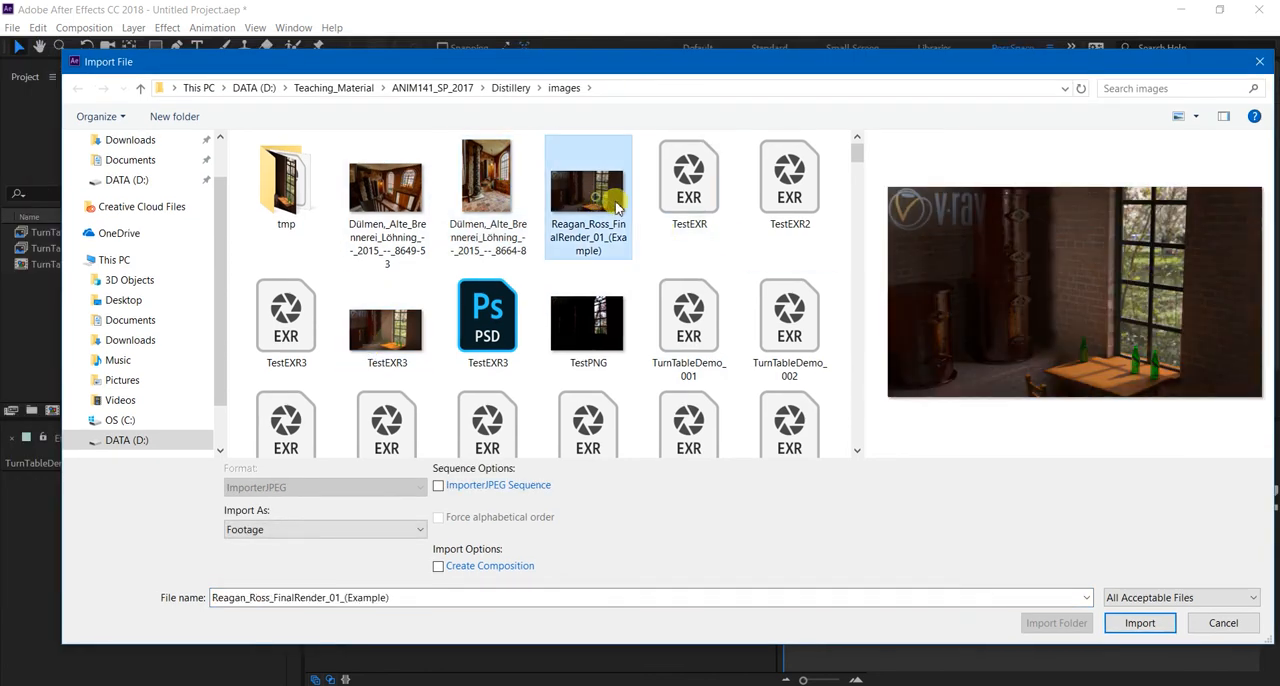
left_click(405, 325)
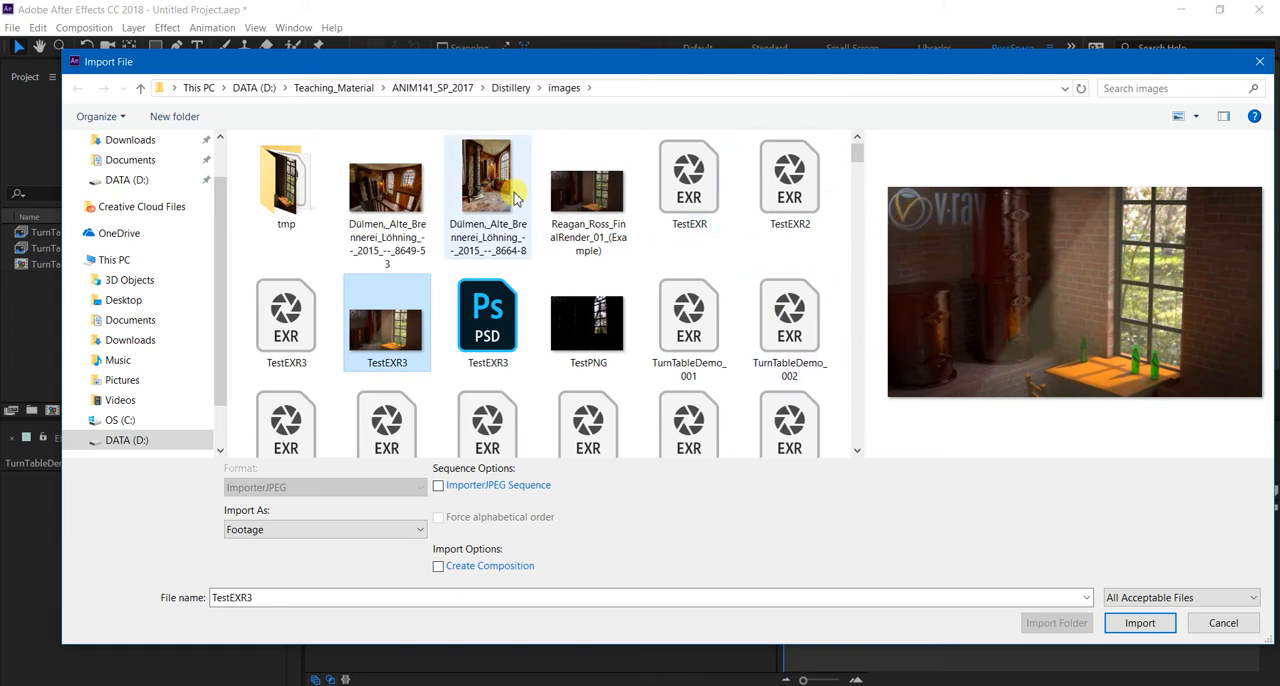
left_click(385, 190)
left_click(487, 197)
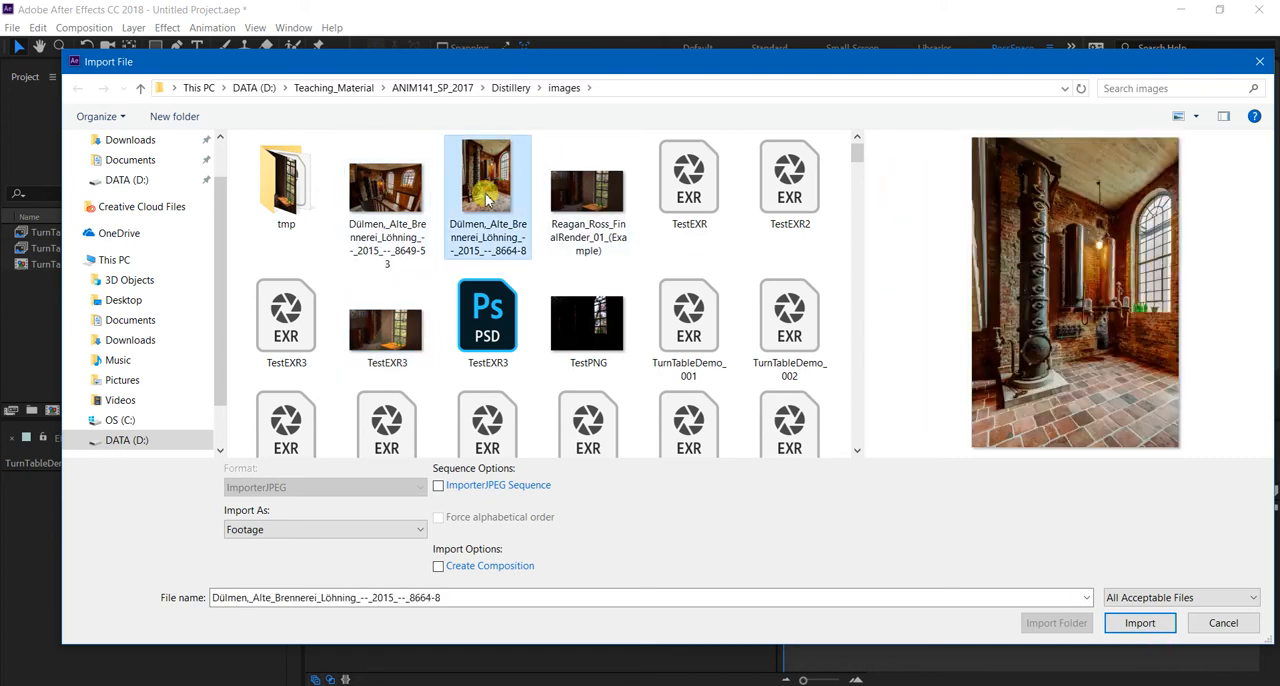
left_click(1135, 620)
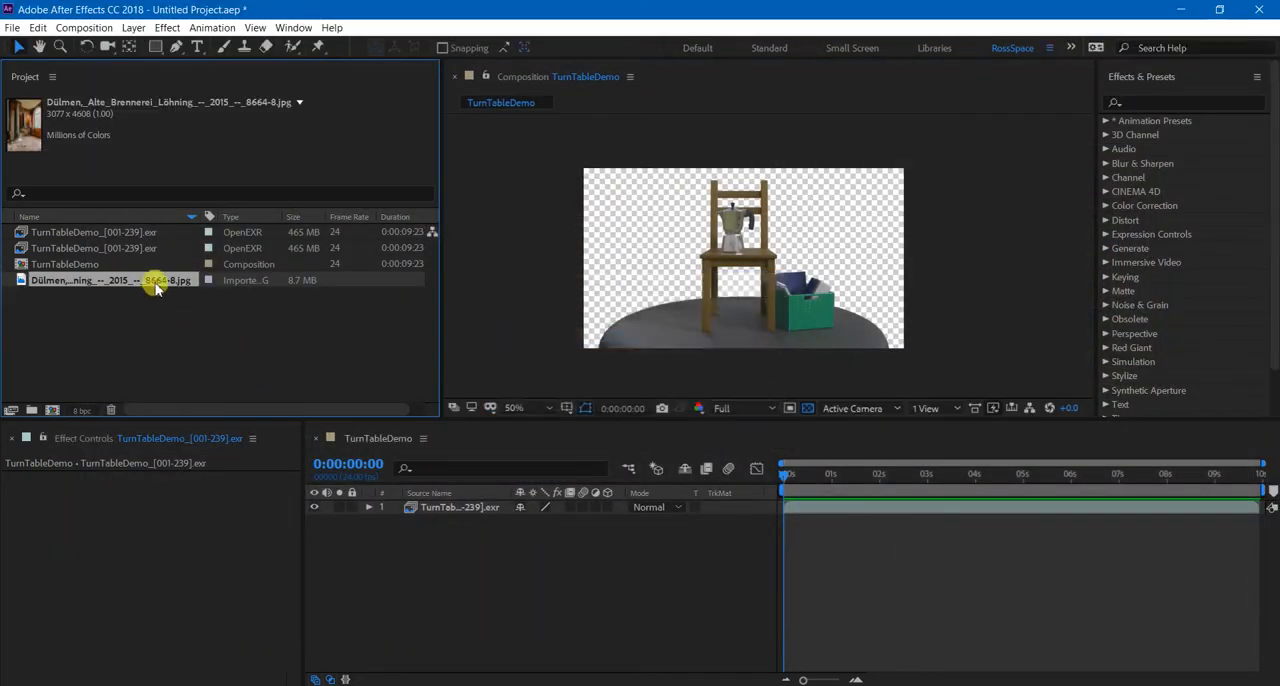
Place the brewery photo beneath the turntable layer, scaled to 34% and shifted upward so its window shows behind the chair.
left_click_drag(441, 548, 508, 537)
key("s")
left_click_drag(866, 276, 874, 187)
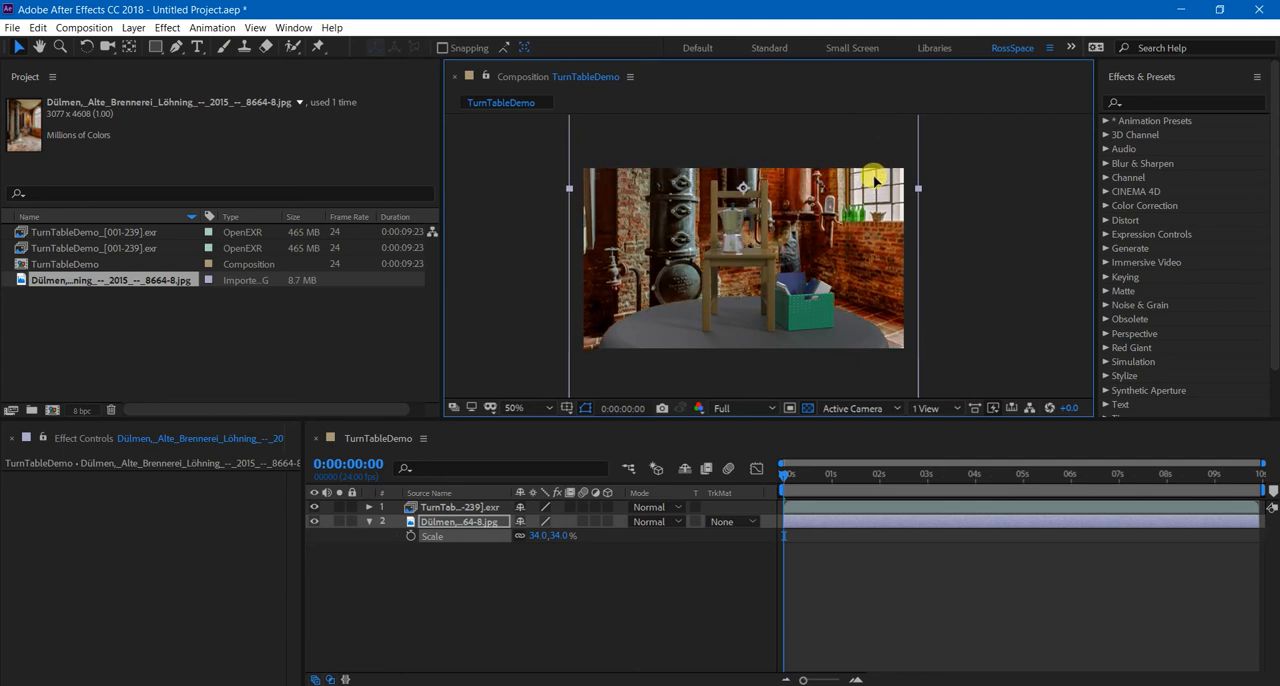
left_click(465, 578)
Select the background photo layer and switch the workspace to Default.
left_click(468, 522)
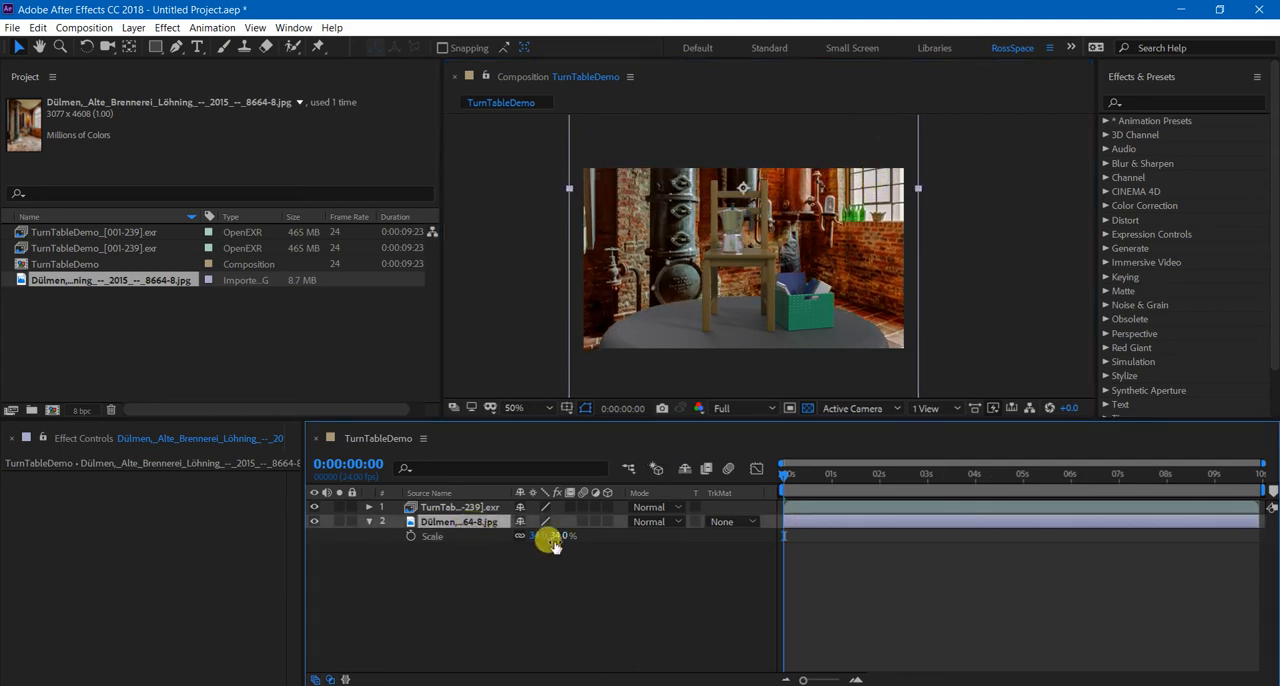
left_click(1149, 102)
left_click(1047, 48)
left_click(997, 97)
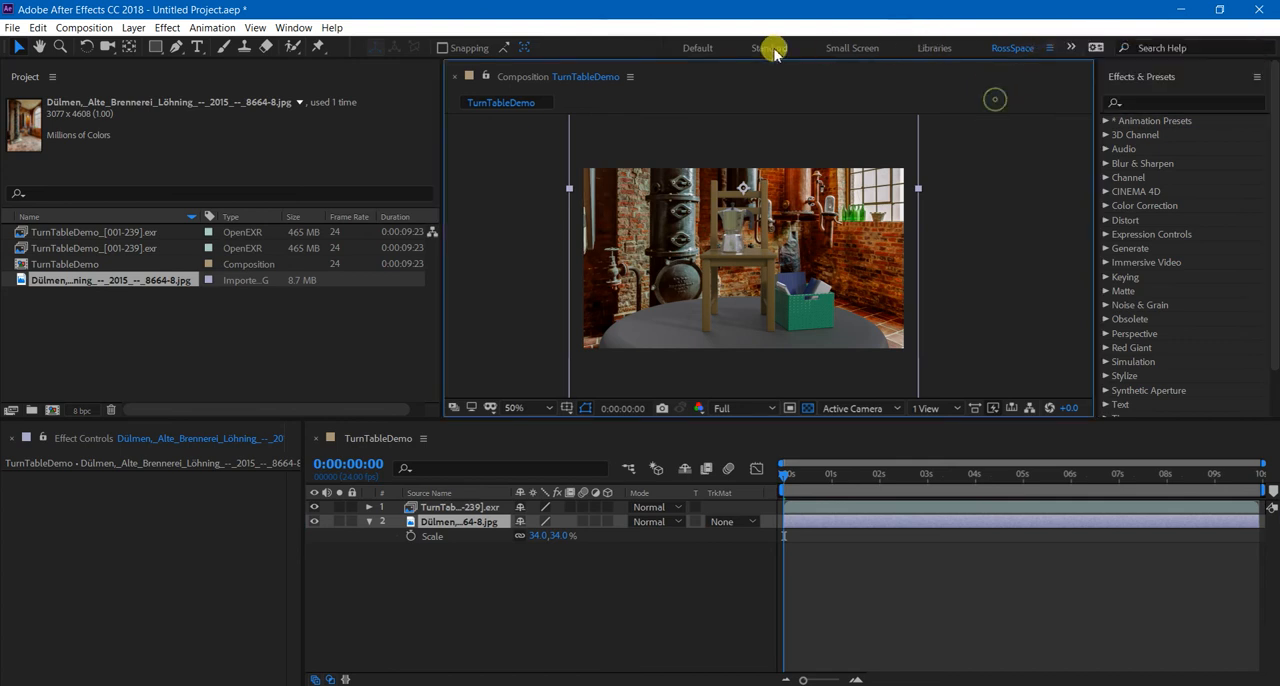
left_click(699, 48)
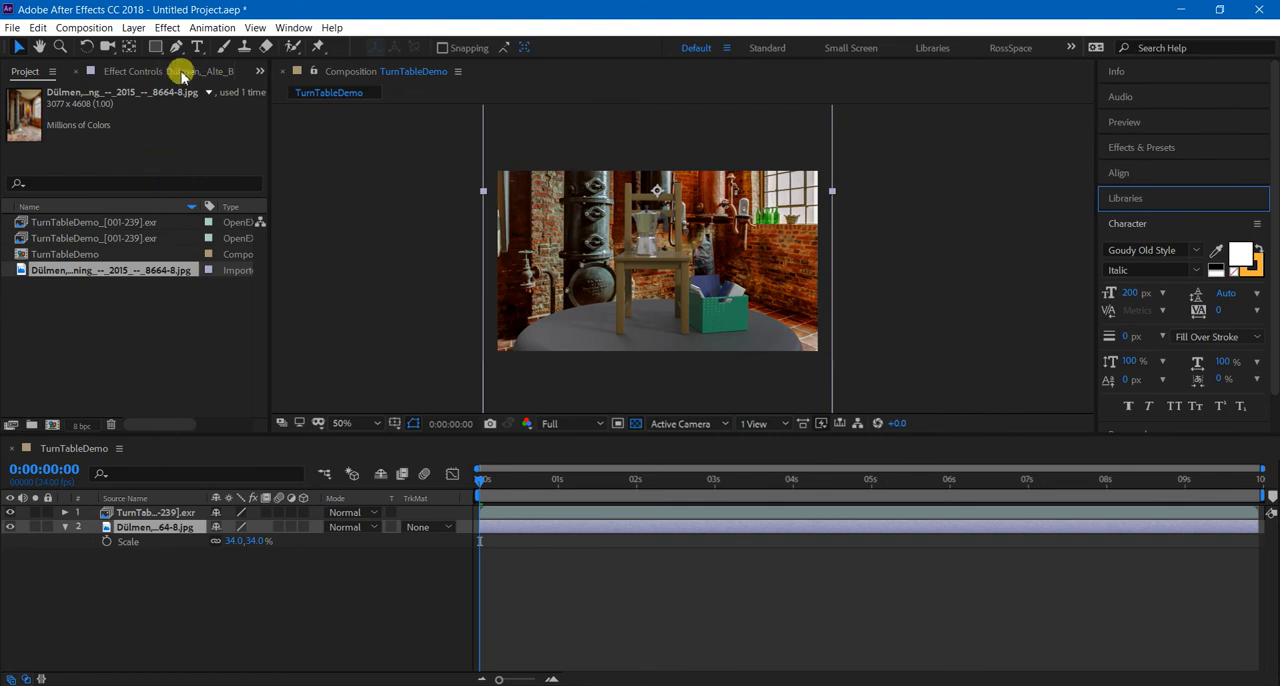
Search the effects for "blur" and apply Gaussian Blur to the background photo layer.
left_click(1168, 150)
left_click(1158, 168)
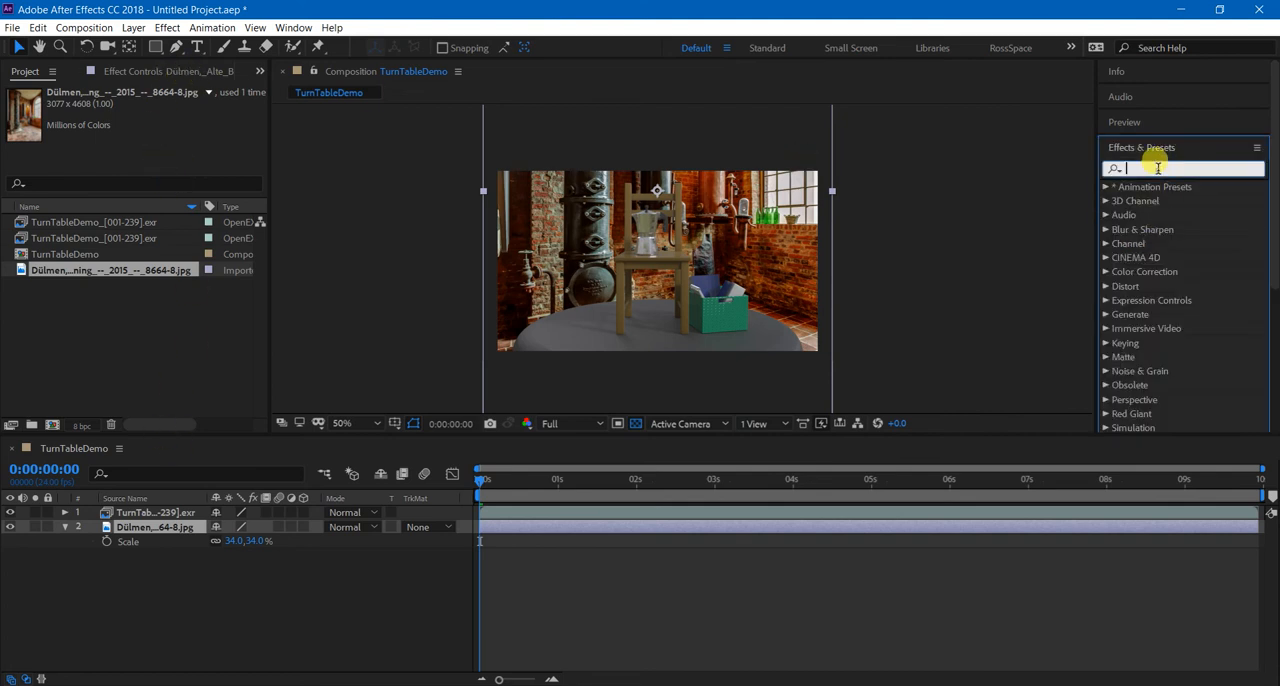
type("blur")
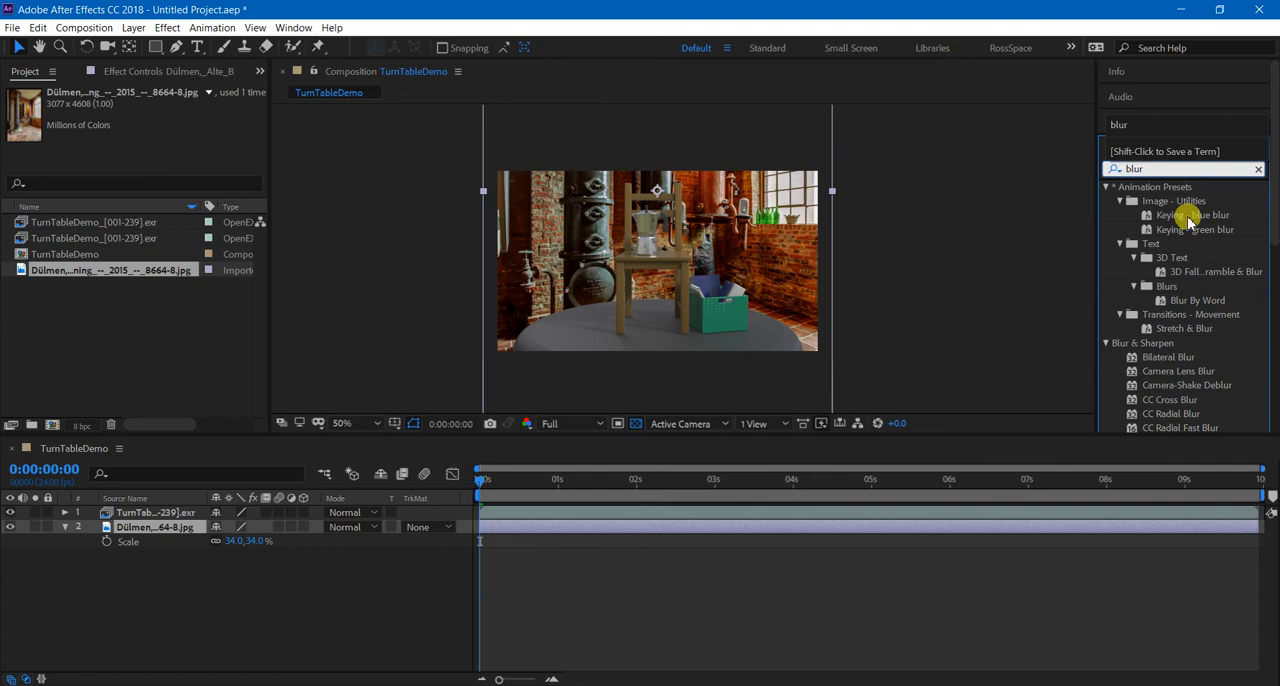
scroll(1186, 246, "down", 1)
left_click(1118, 199)
scroll(1119, 191, "up", 1)
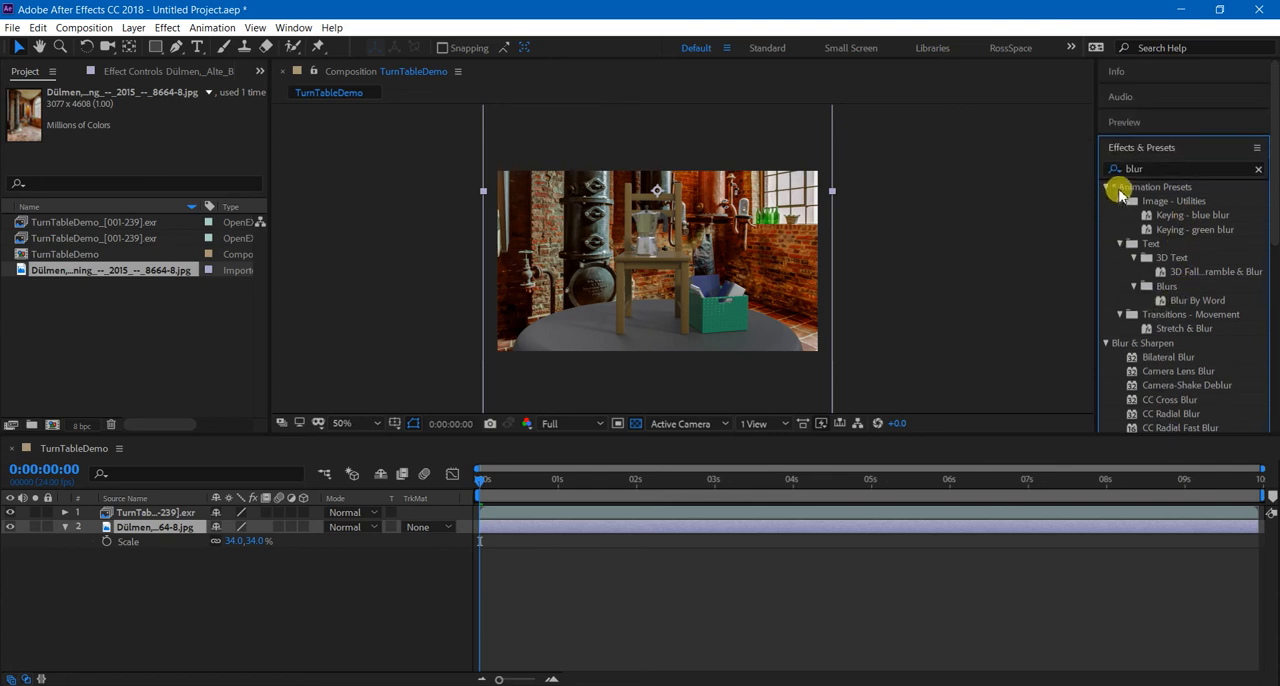
left_click(1106, 187)
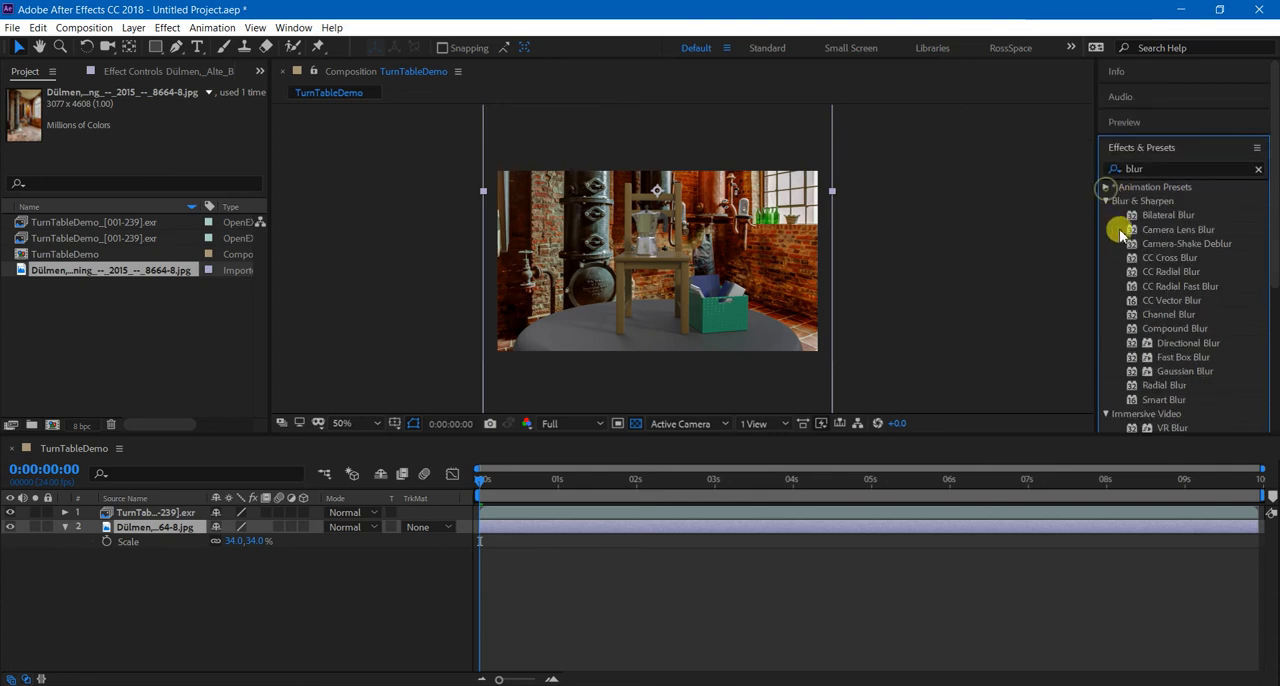
left_click(1174, 230)
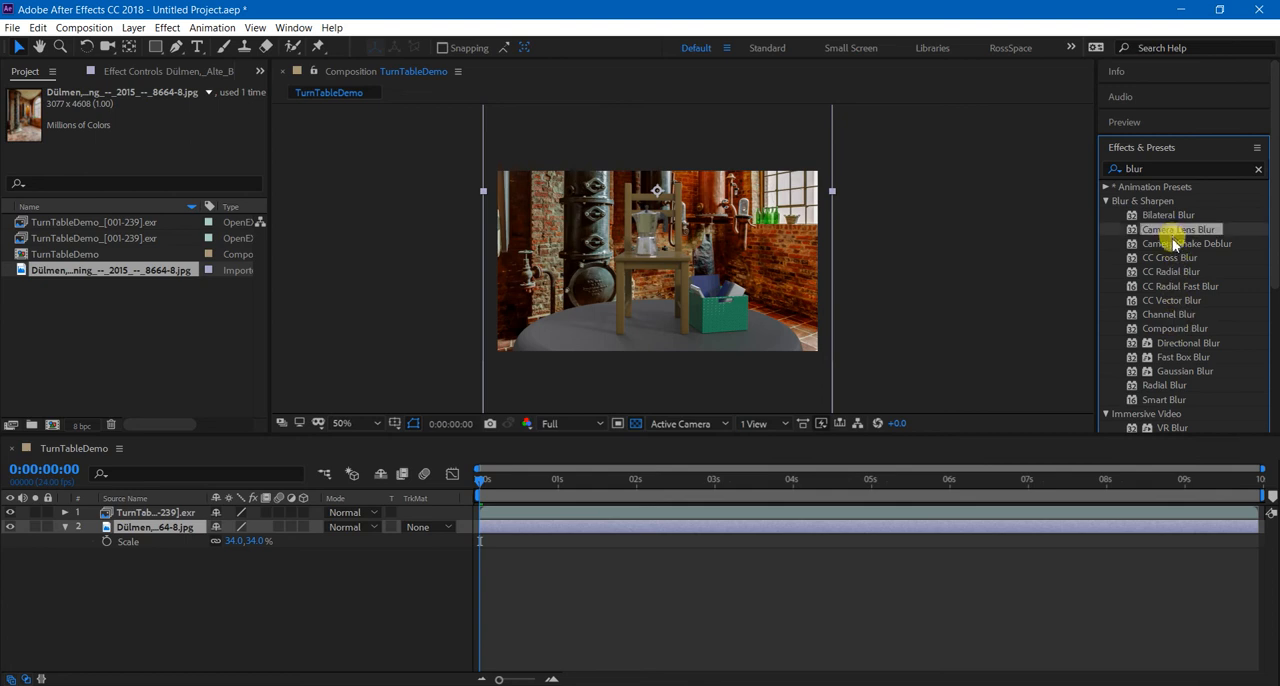
left_click_drag(1184, 373, 205, 538)
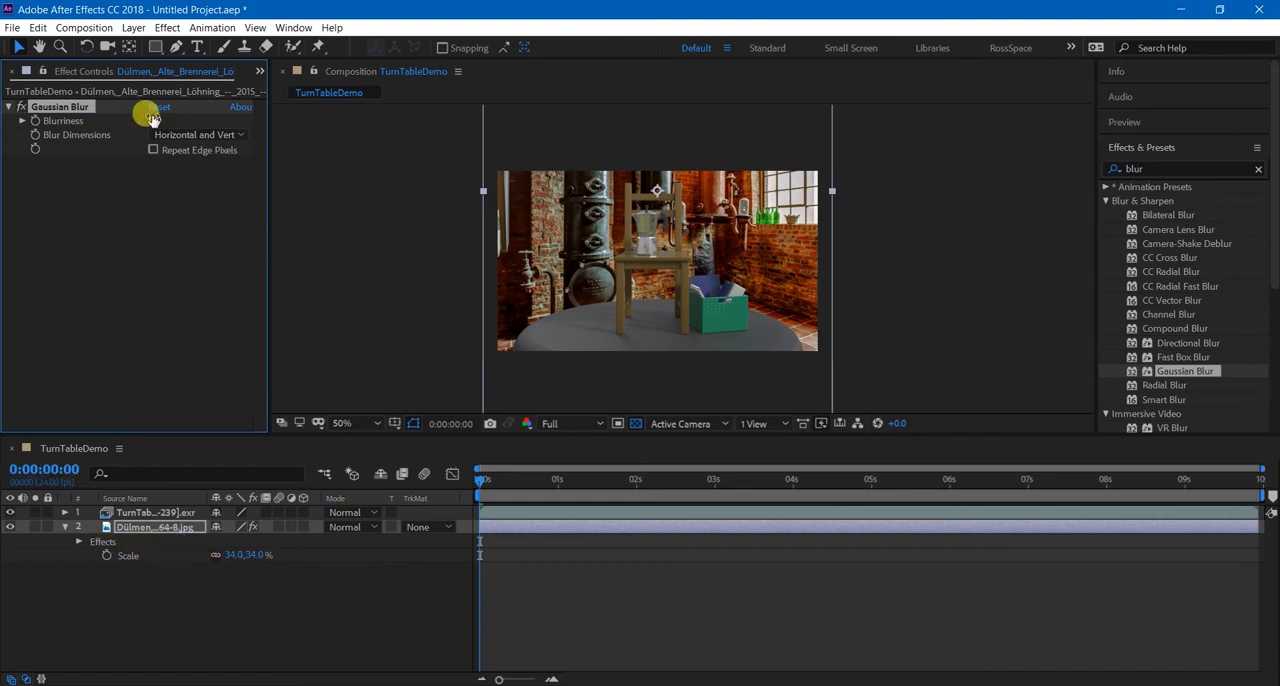
Set the background photo's Gaussian Blur Blurriness to 50.
left_click_drag(148, 116, 180, 122)
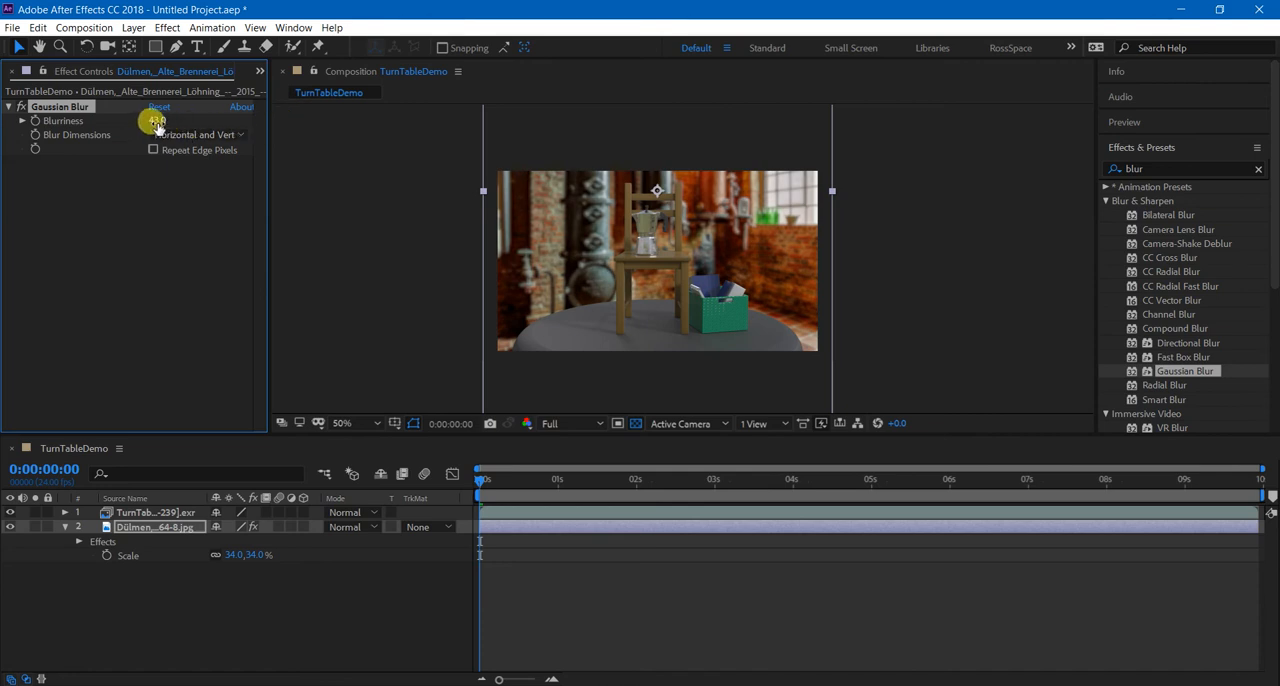
left_click(158, 119)
type("50")
key("Return")
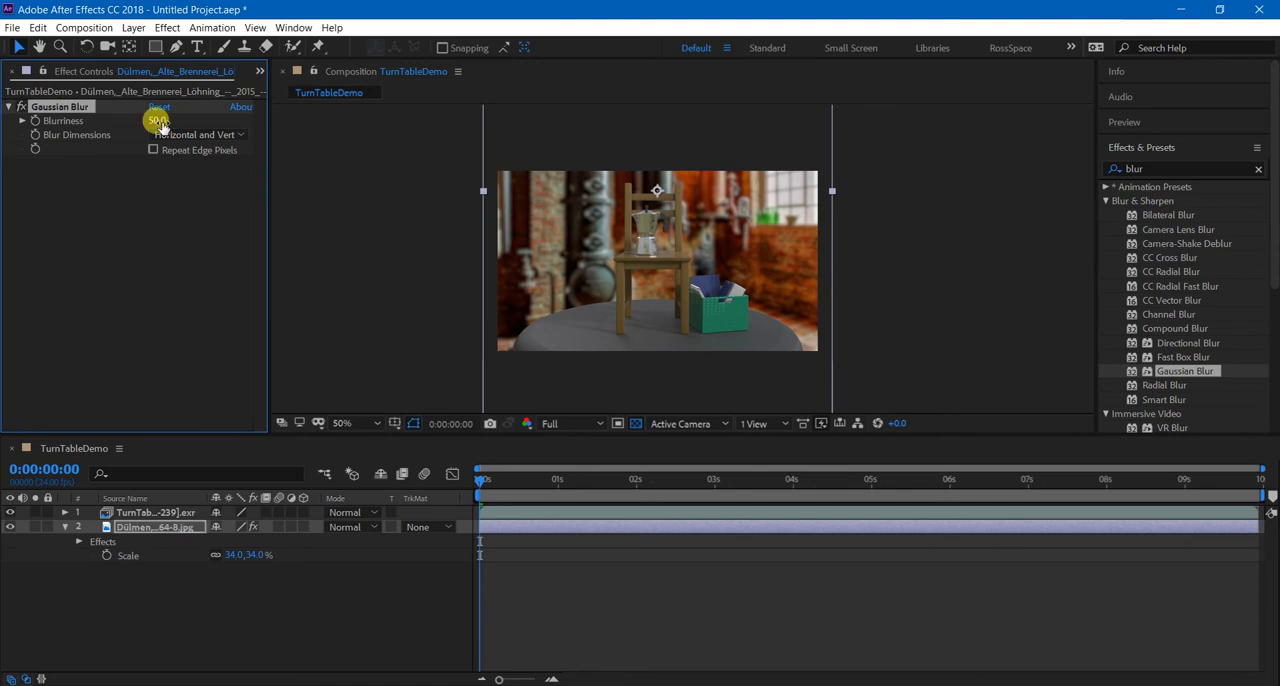
Search the effects for "hue", apply Hue/Saturation to the background photo layer and lower Master Saturation to -45.
left_click(1183, 168)
type("hue")
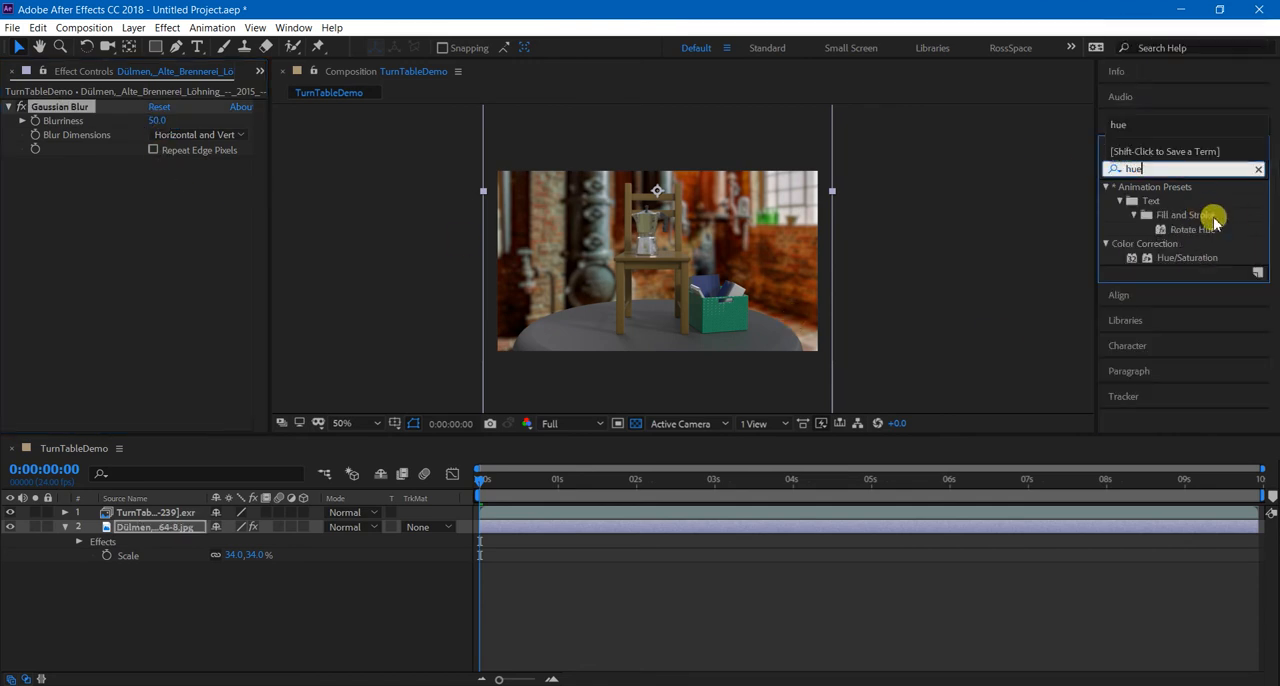
left_click_drag(1176, 262, 137, 525)
left_click_drag(143, 313, 100, 318)
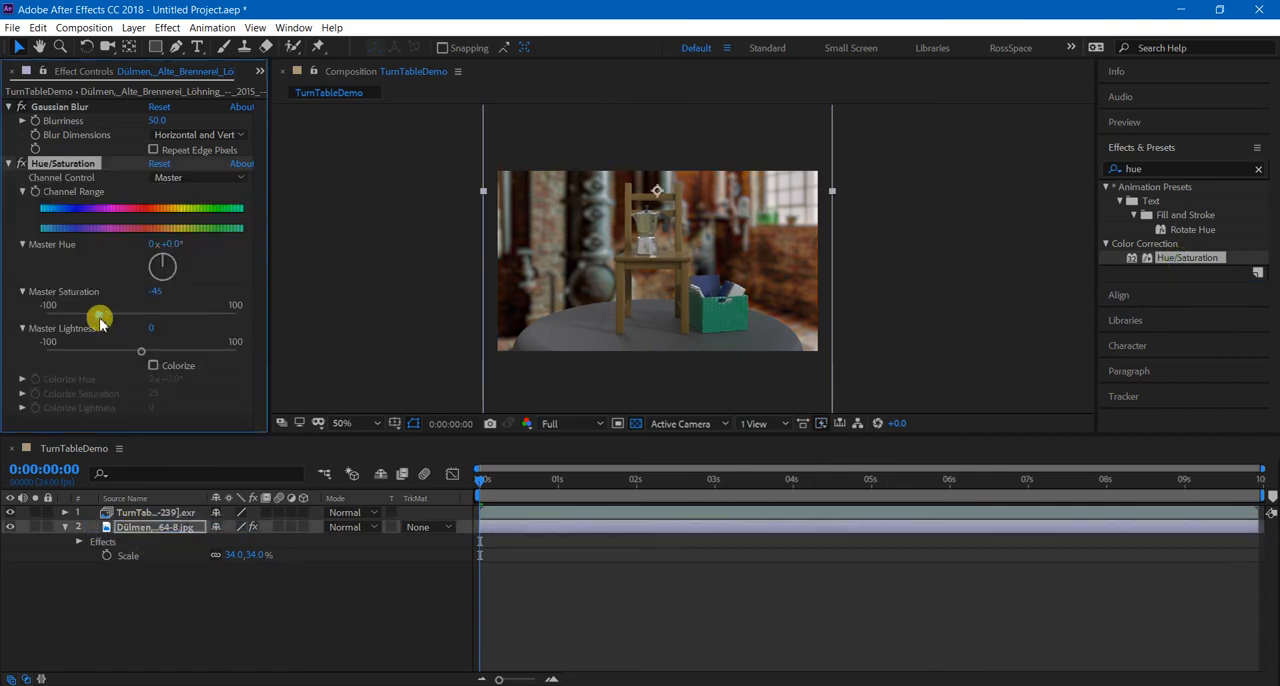
Preview the composition's playback with the blurred, desaturated background behind the turntable.
left_click(342, 313)
key("space")
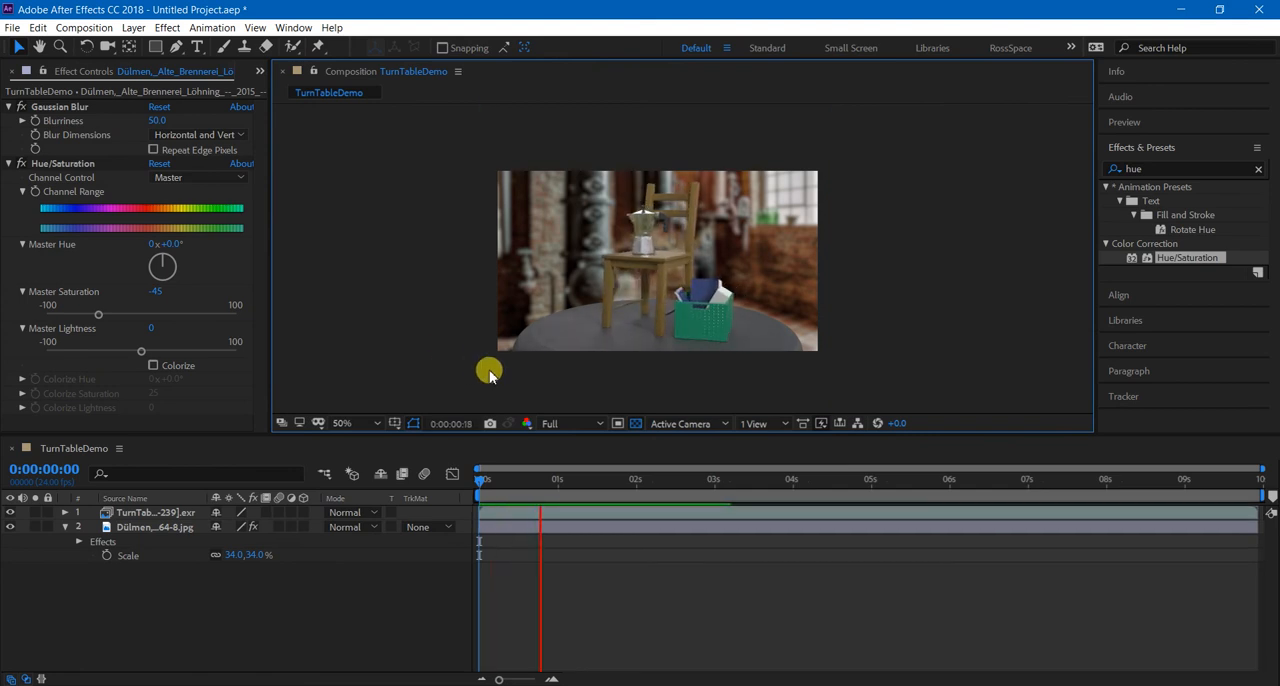
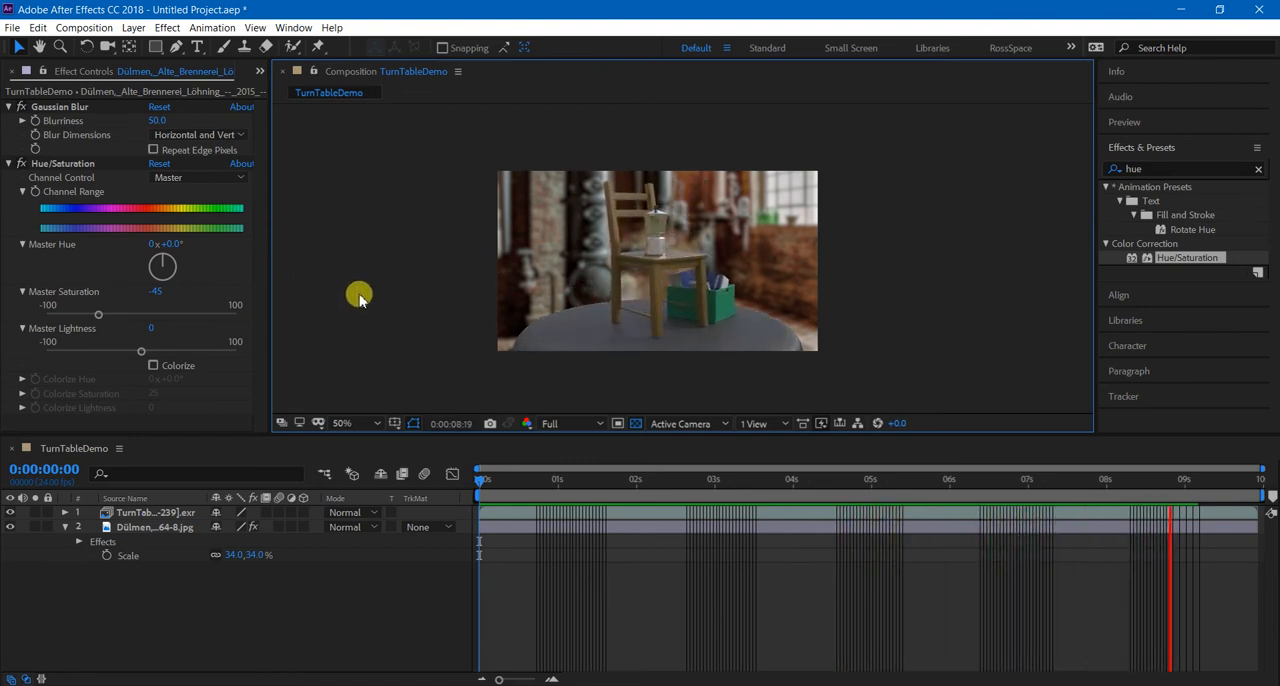
Stop the preview and lower the background photo's Hue/Saturation Master Saturation to -69.
key("space")
left_click(275, 601)
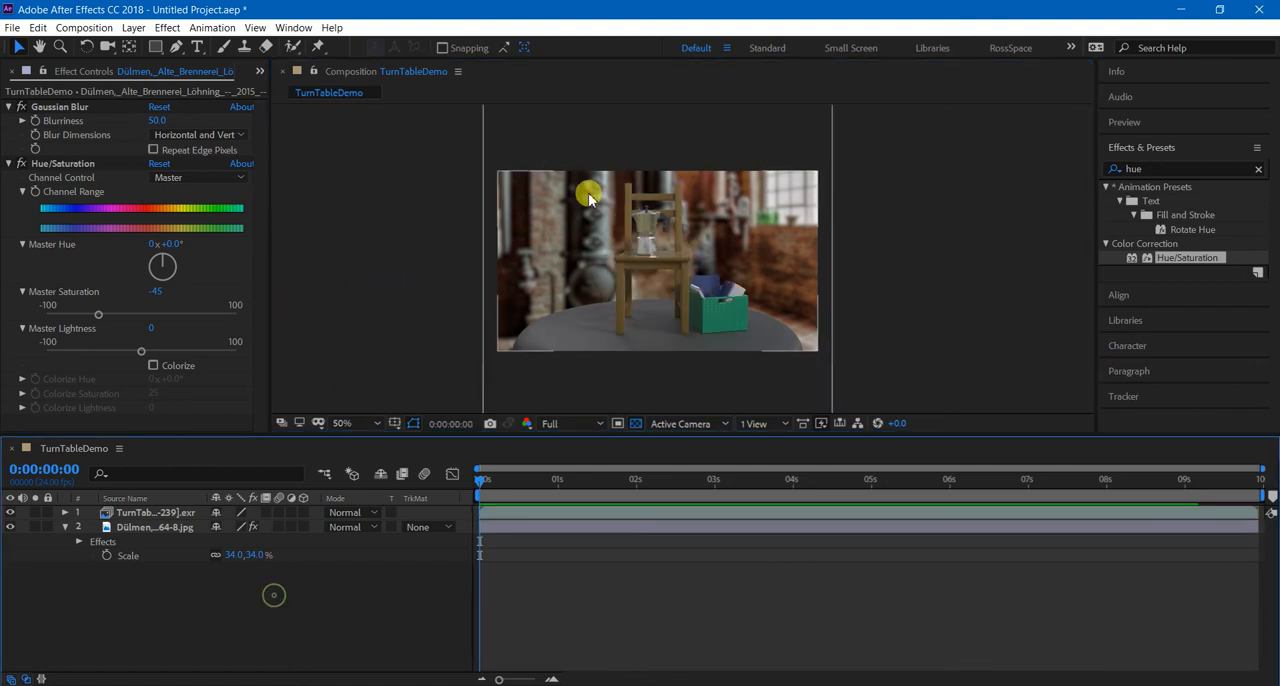
scroll(391, 315, "up", 1)
scroll(401, 320, "down", 1)
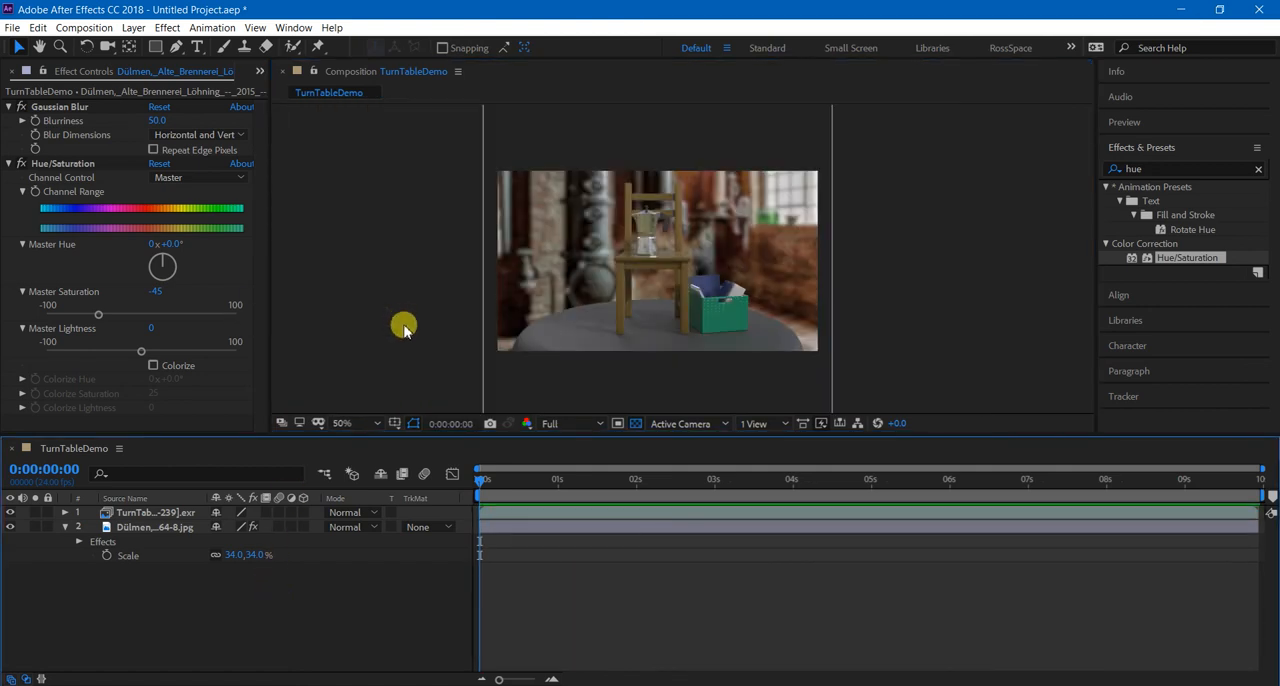
left_click(63, 527)
left_click(136, 513)
left_click(143, 528)
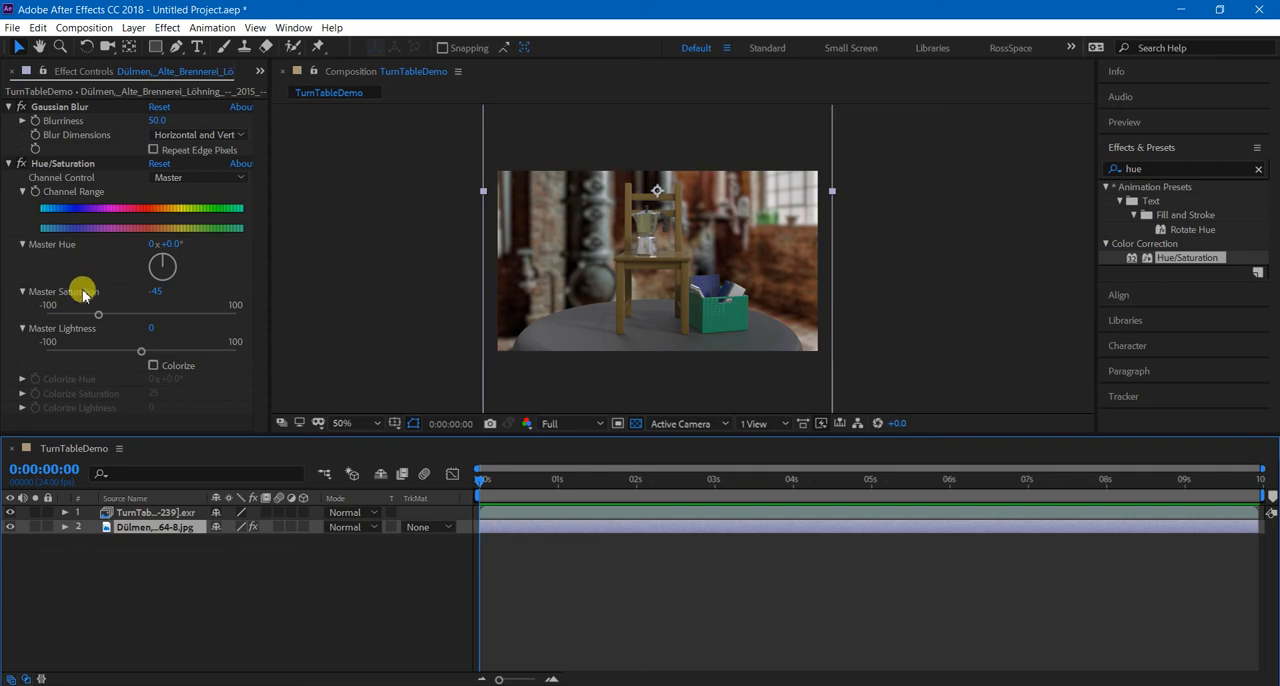
left_click_drag(101, 317, 81, 321)
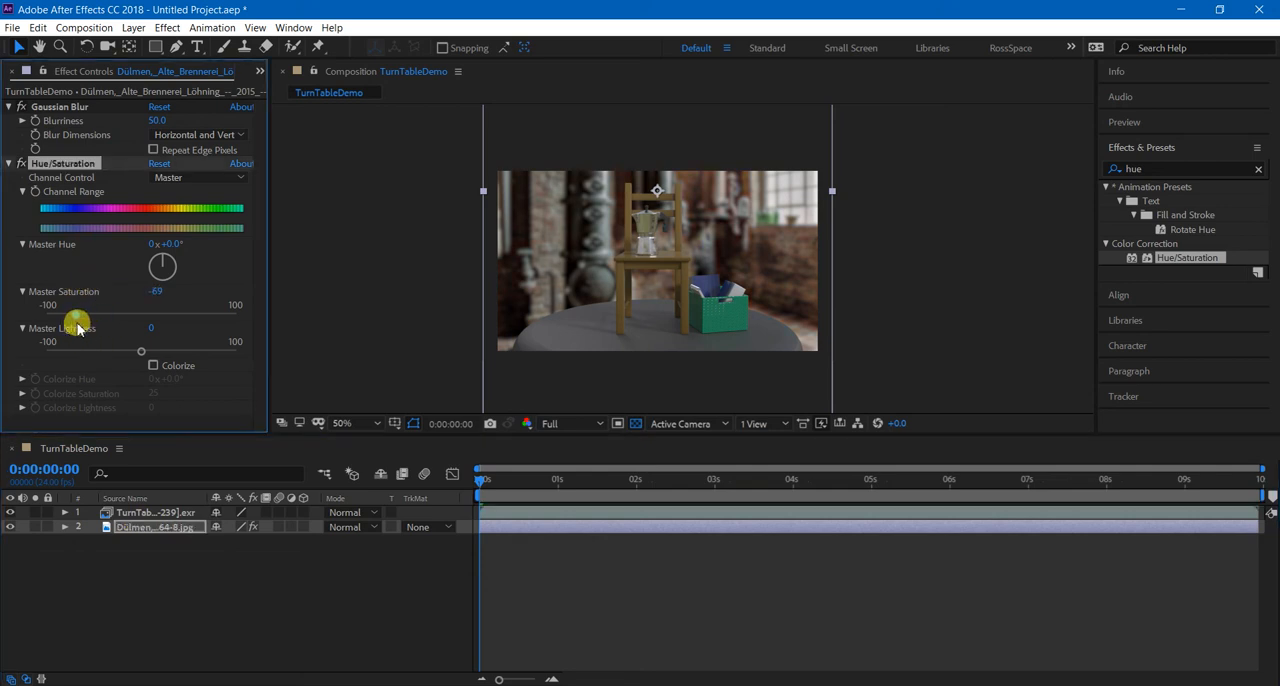
Collapse the Gaussian Blur and Hue/Saturation settings and hide the background photo layer.
left_click(160, 566)
left_click(10, 106)
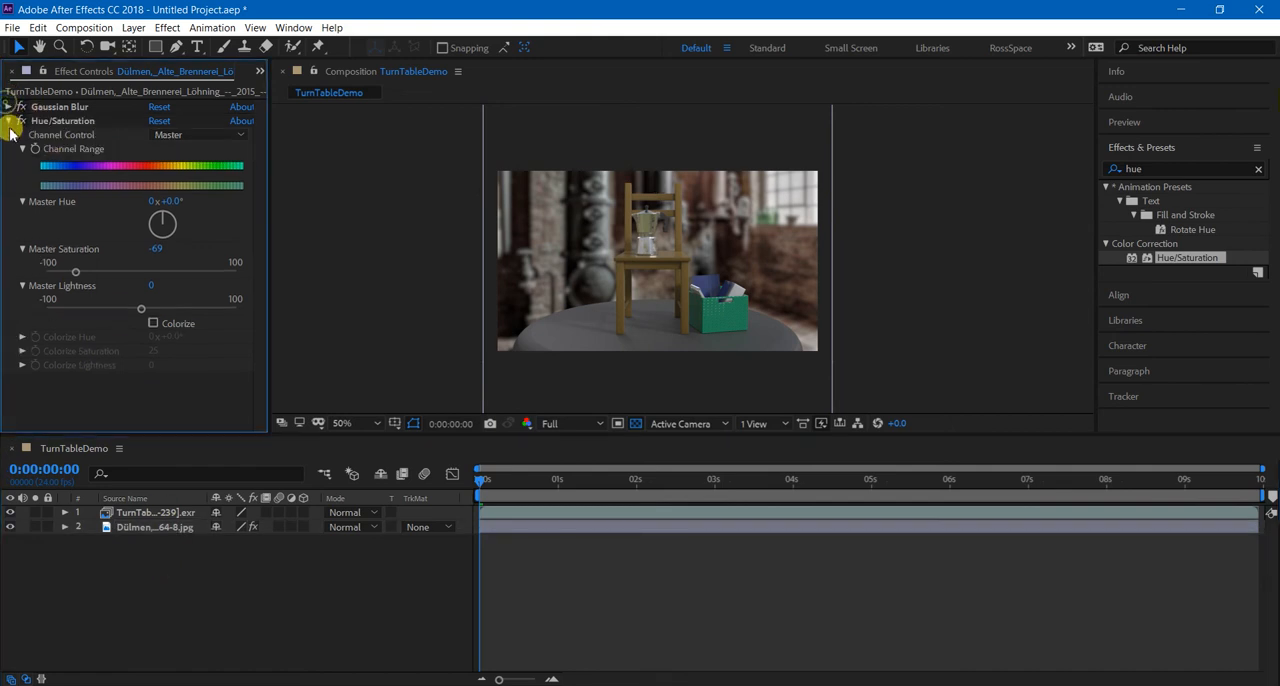
left_click(9, 120)
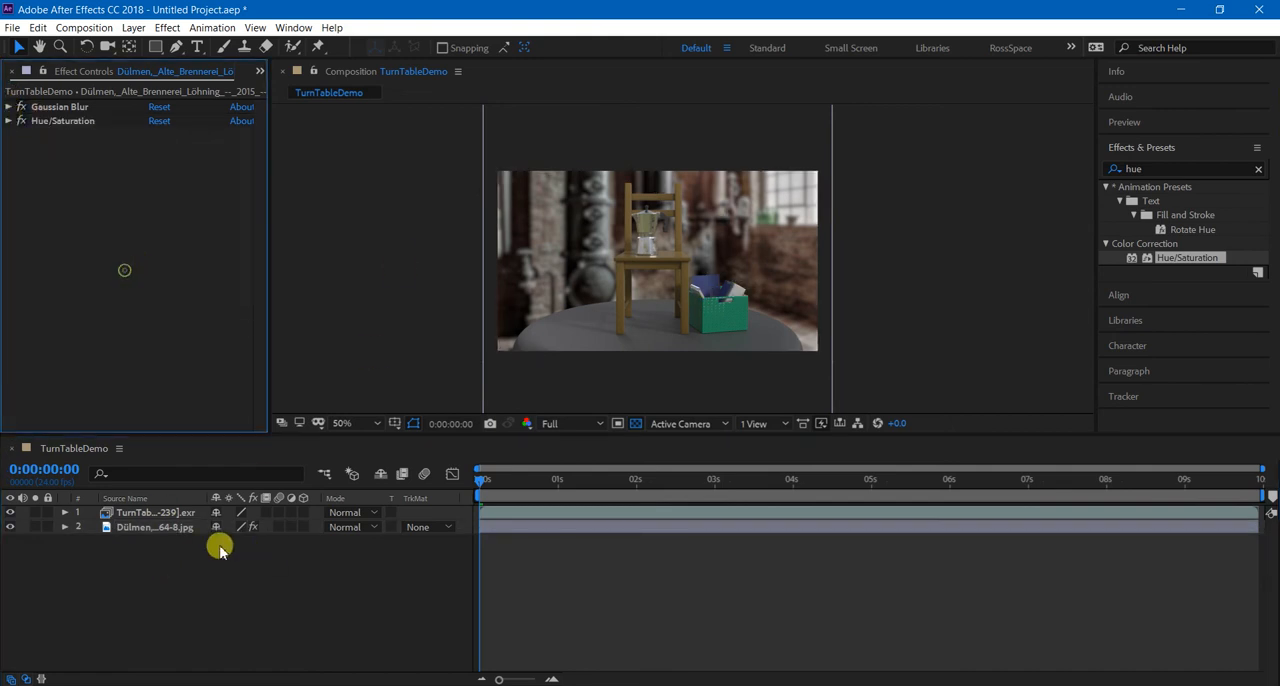
left_click(185, 527)
left_click(10, 527)
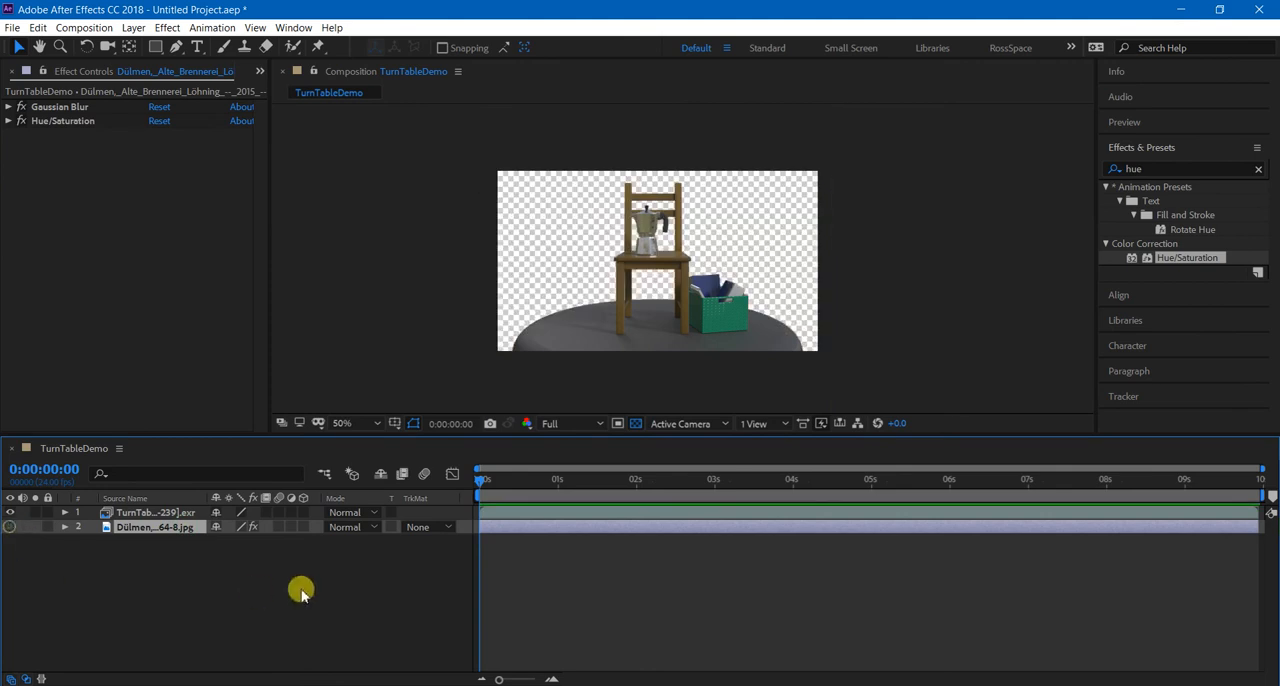
left_click(330, 618)
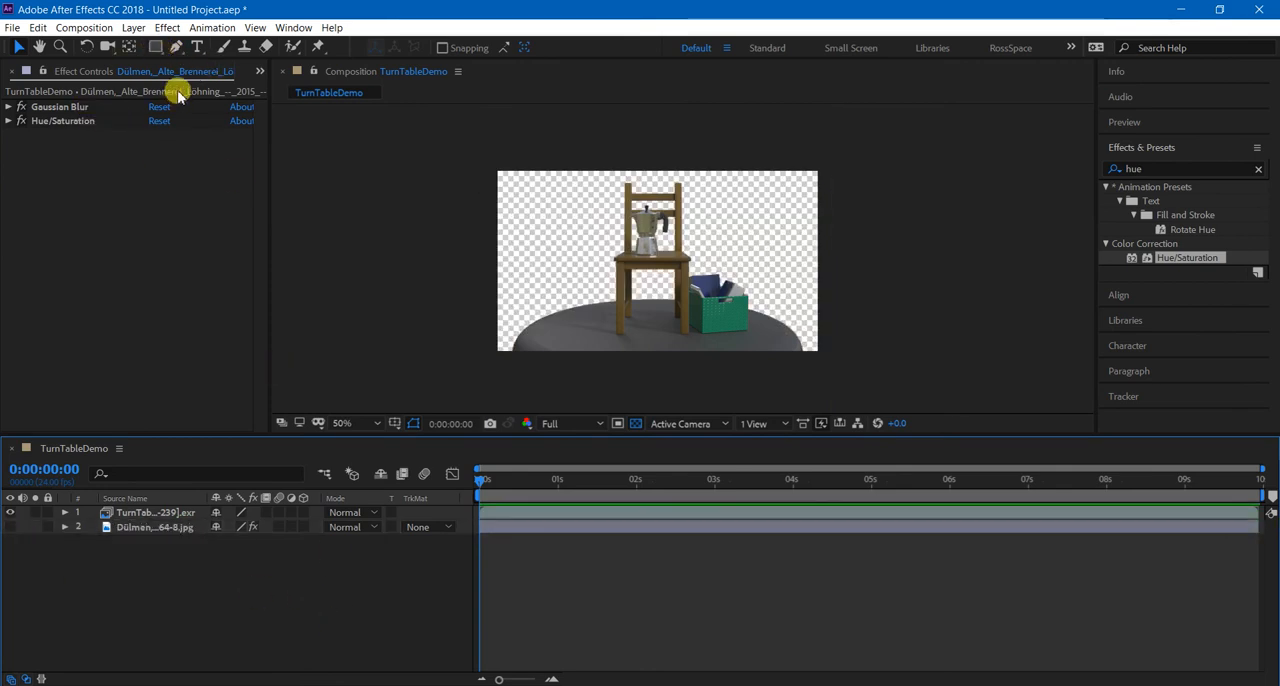
Create a dark orange 960 x 540 px solid layer and place it directly beneath the turntable sequence layer.
left_click(131, 28)
mouse_move(134, 44)
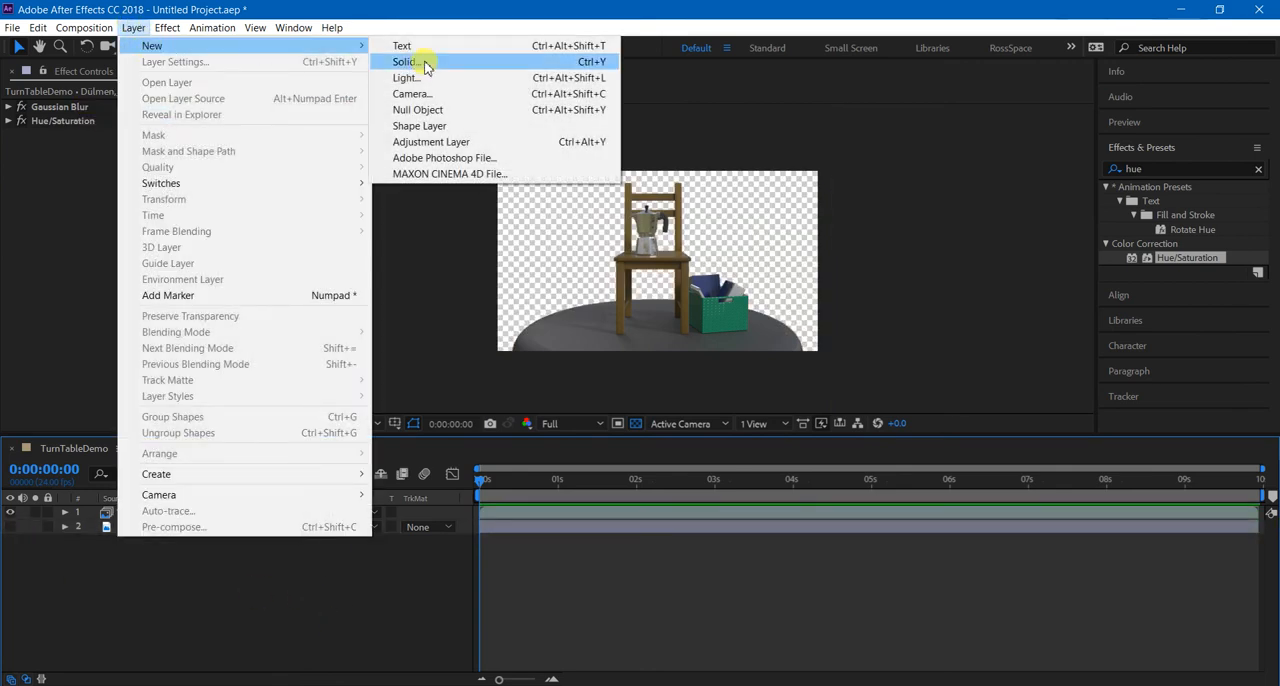
left_click(425, 63)
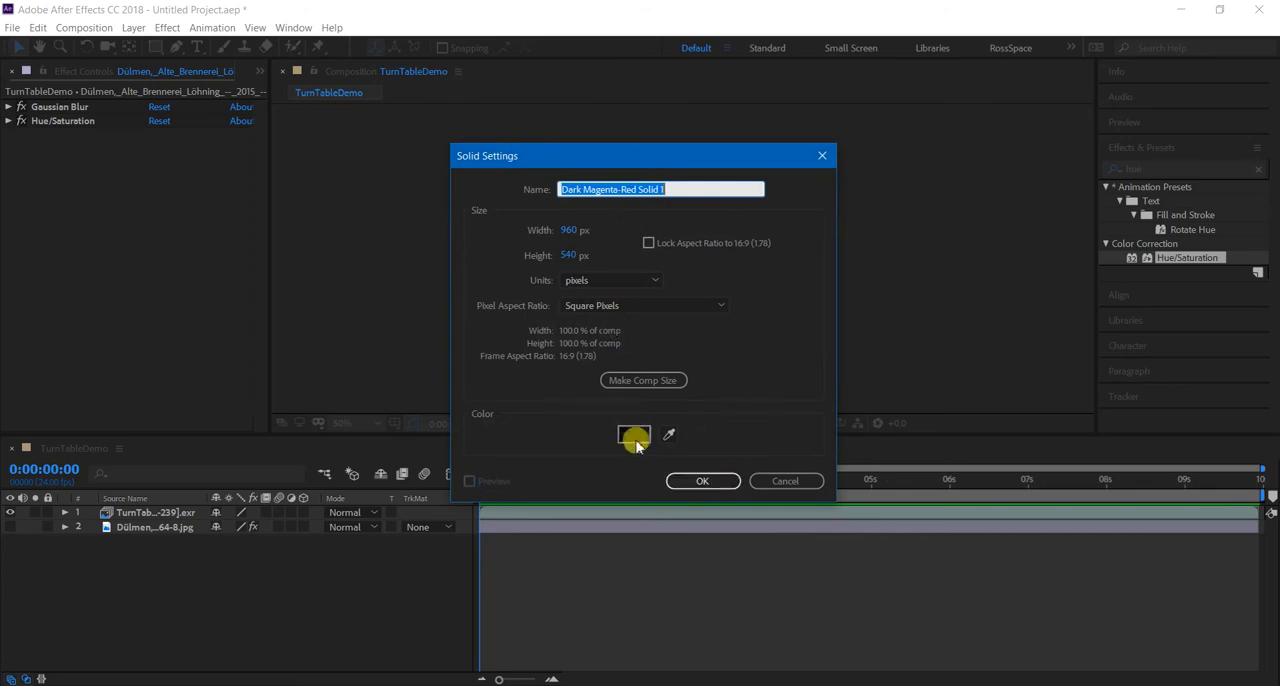
left_click(631, 435)
left_click(911, 350)
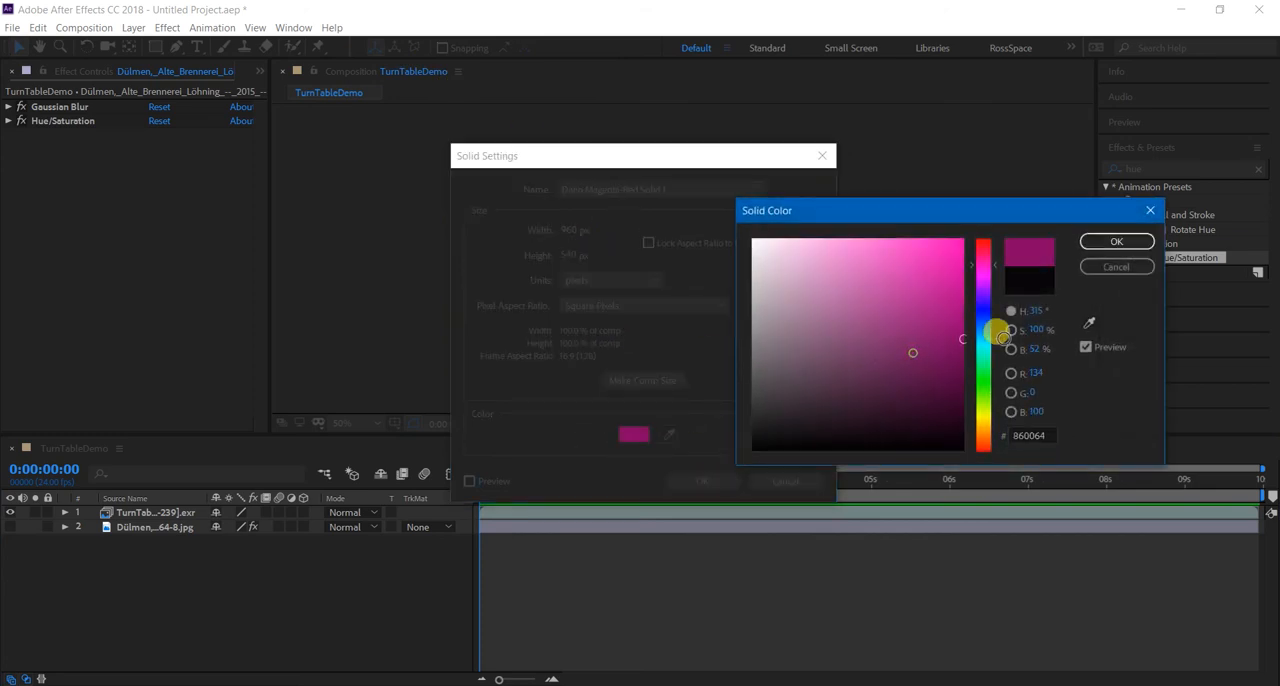
left_click(977, 421)
left_click(977, 430)
left_click(1116, 242)
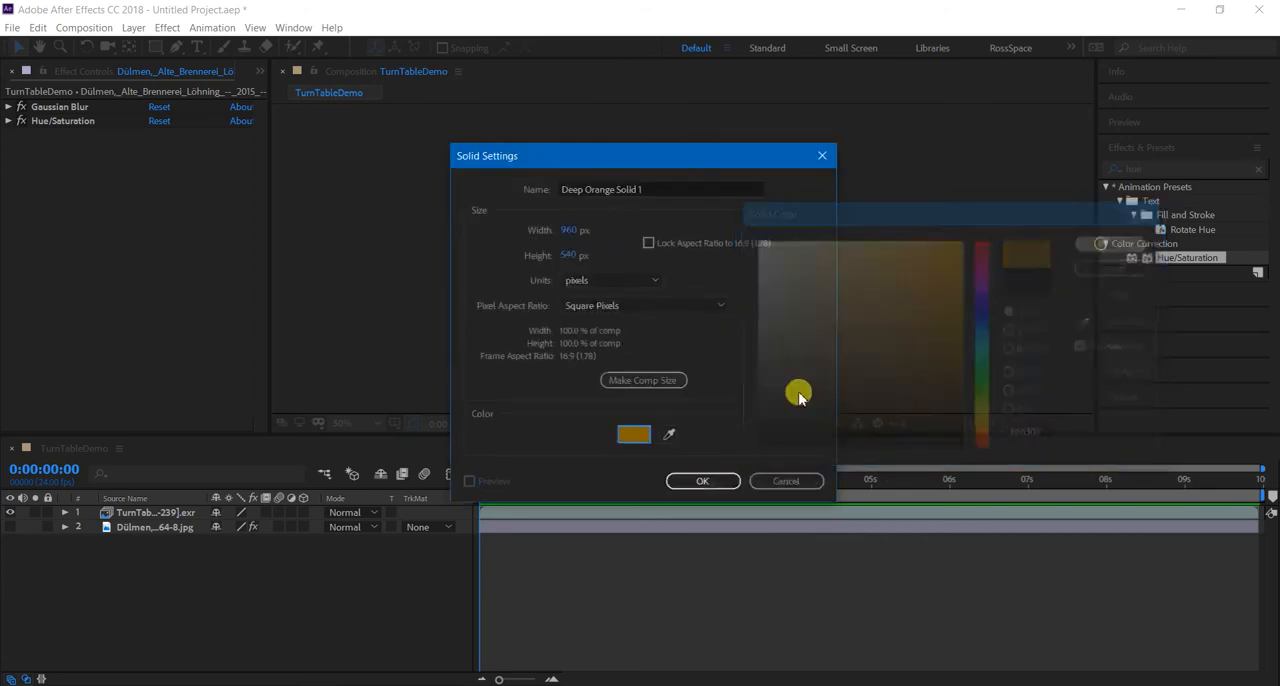
left_click(705, 481)
left_click_drag(130, 511, 176, 538)
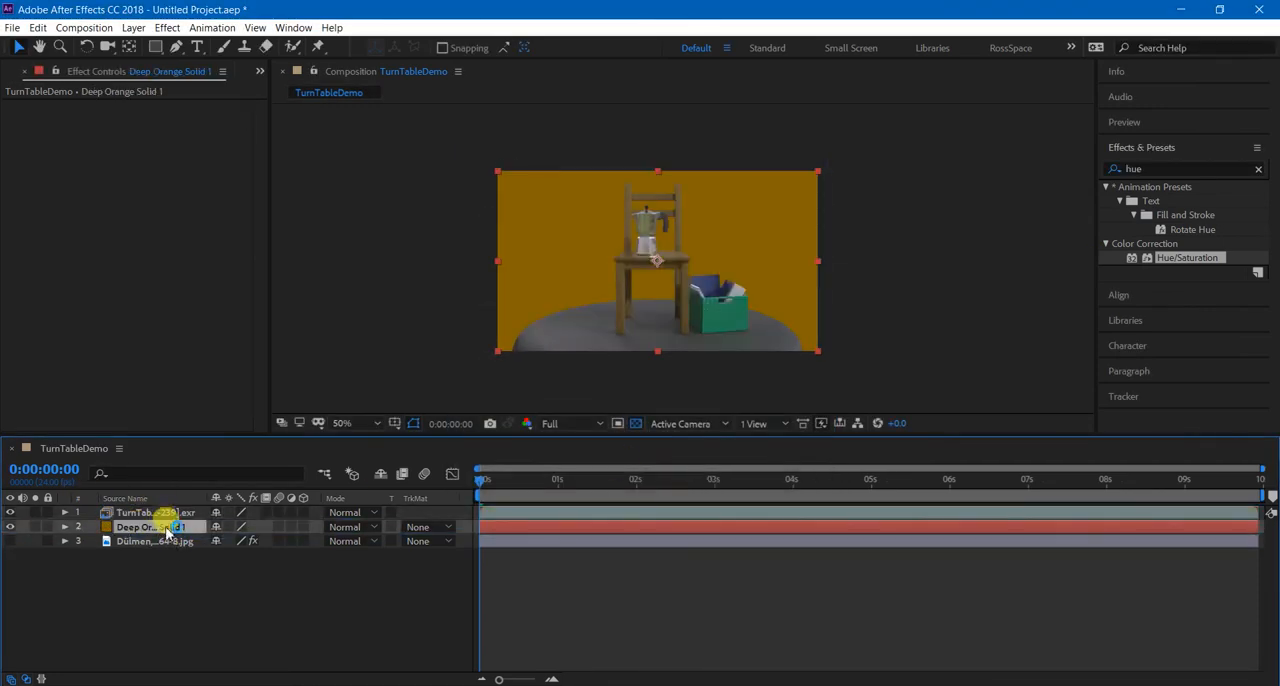
Search the effects for "grad" and apply Gradient Ramp to the orange solid layer.
left_click(1258, 169)
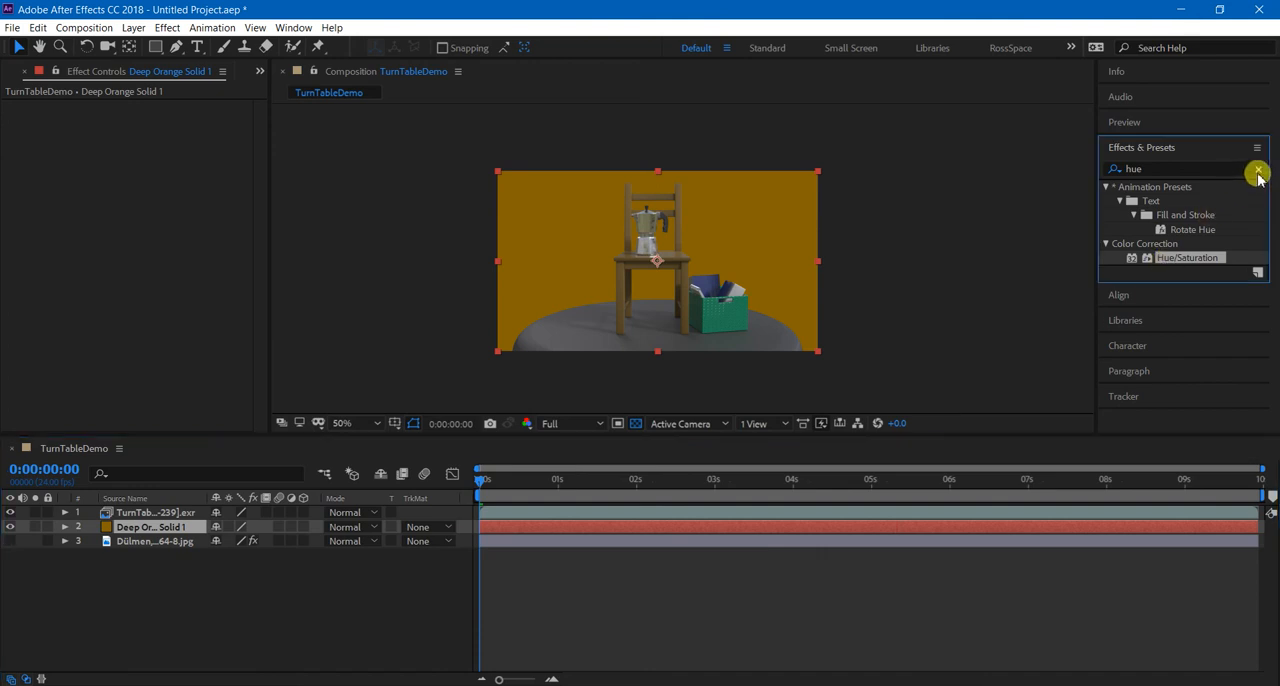
left_click(131, 28)
left_click(162, 6)
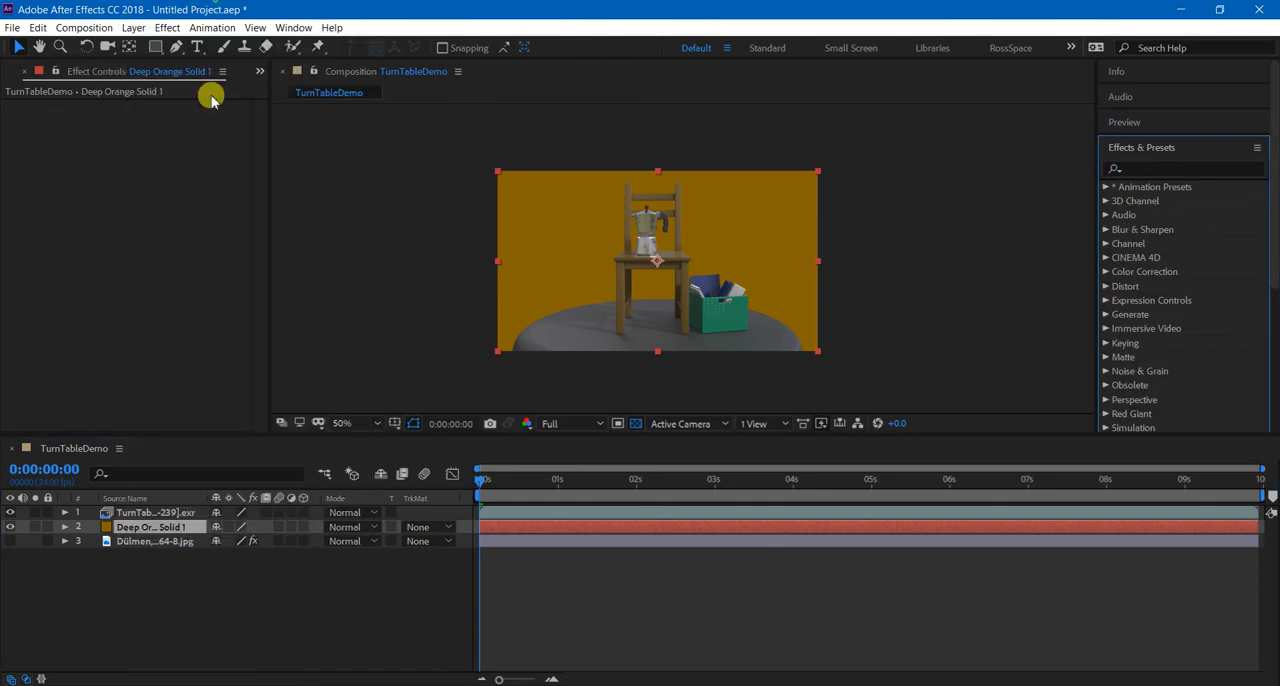
left_click(143, 527)
left_click(1141, 169)
type("grad")
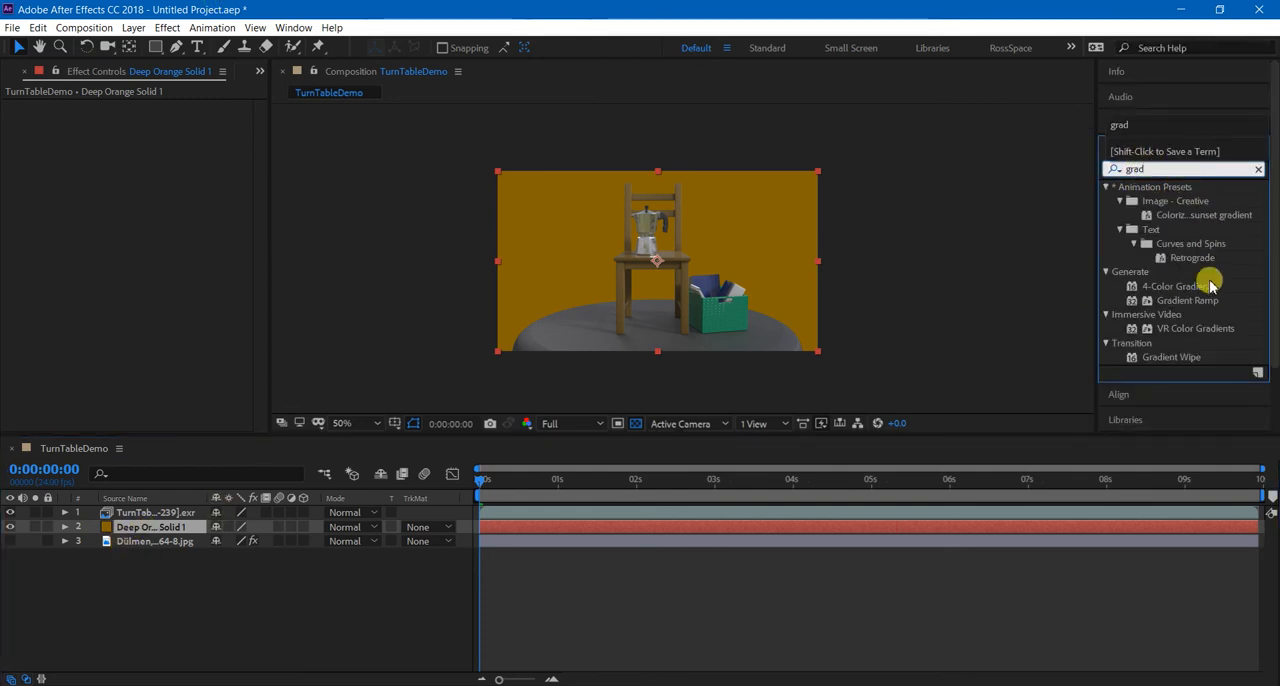
scroll(1213, 305, "down", 1)
left_click(1213, 266)
left_click_drag(1203, 272, 150, 530)
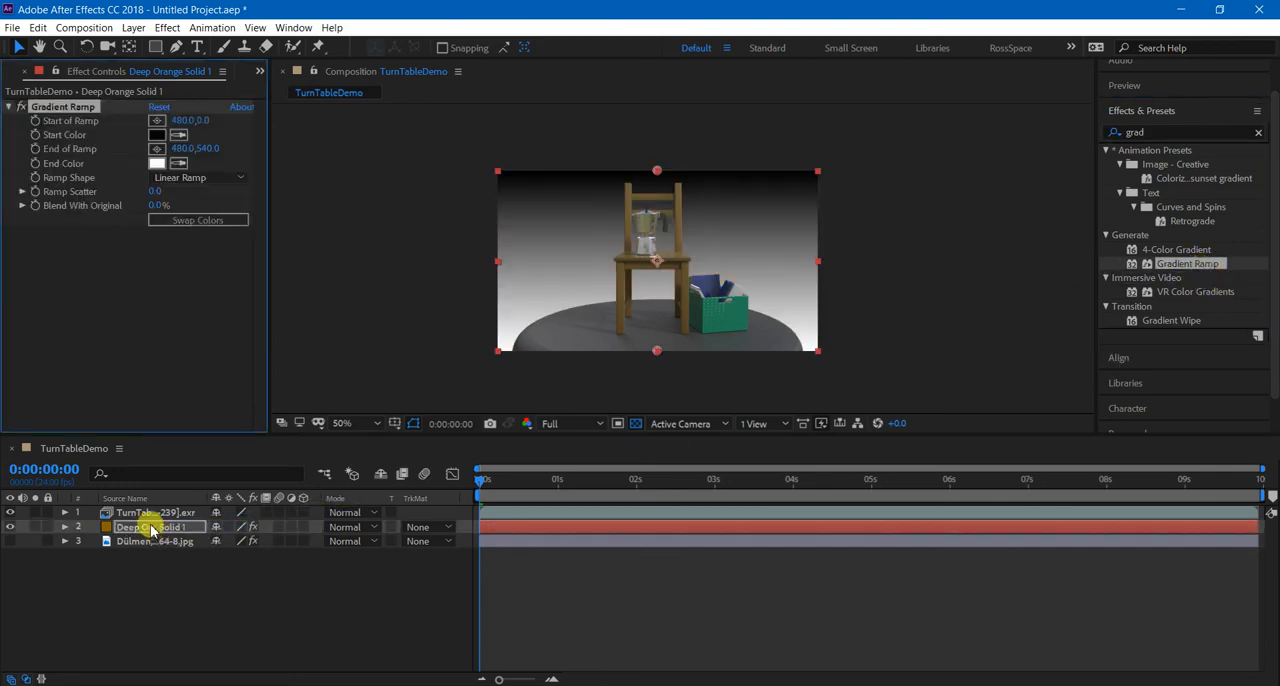
Swap the Gradient Ramp's colors so the start color is white and the end color is black.
scroll(459, 252, "up", 1)
scroll(462, 260, "down", 1)
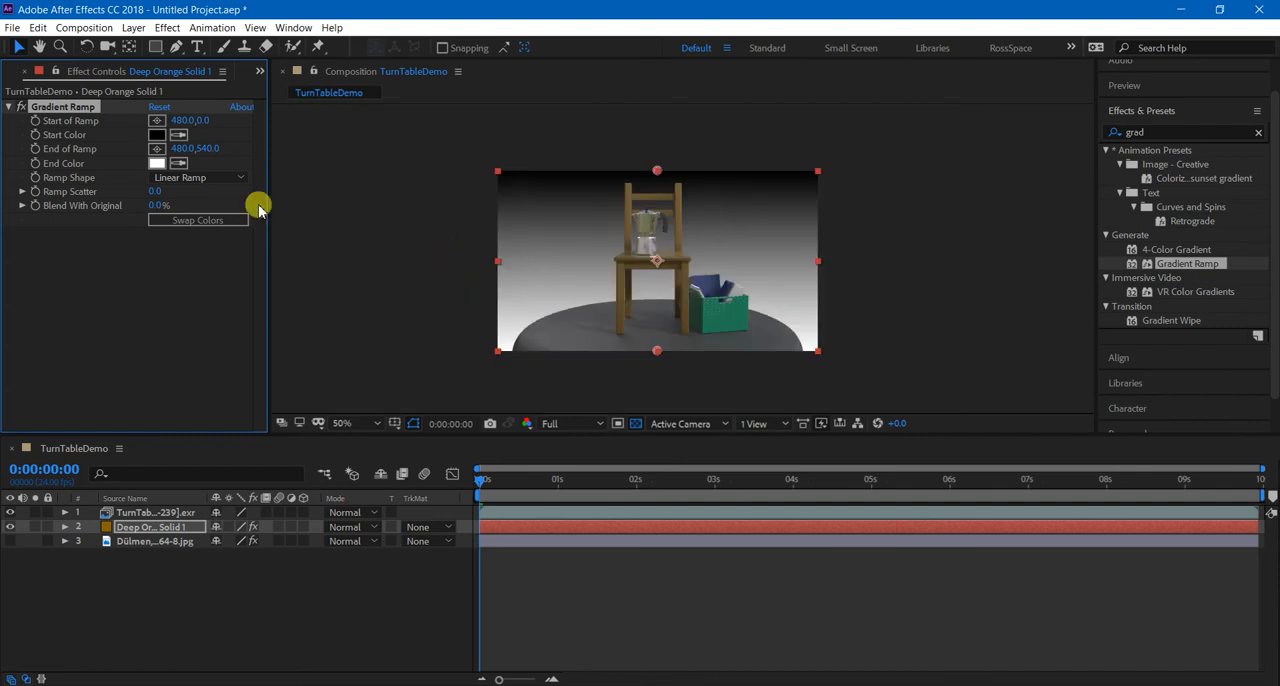
left_click(154, 136)
left_click(1116, 266)
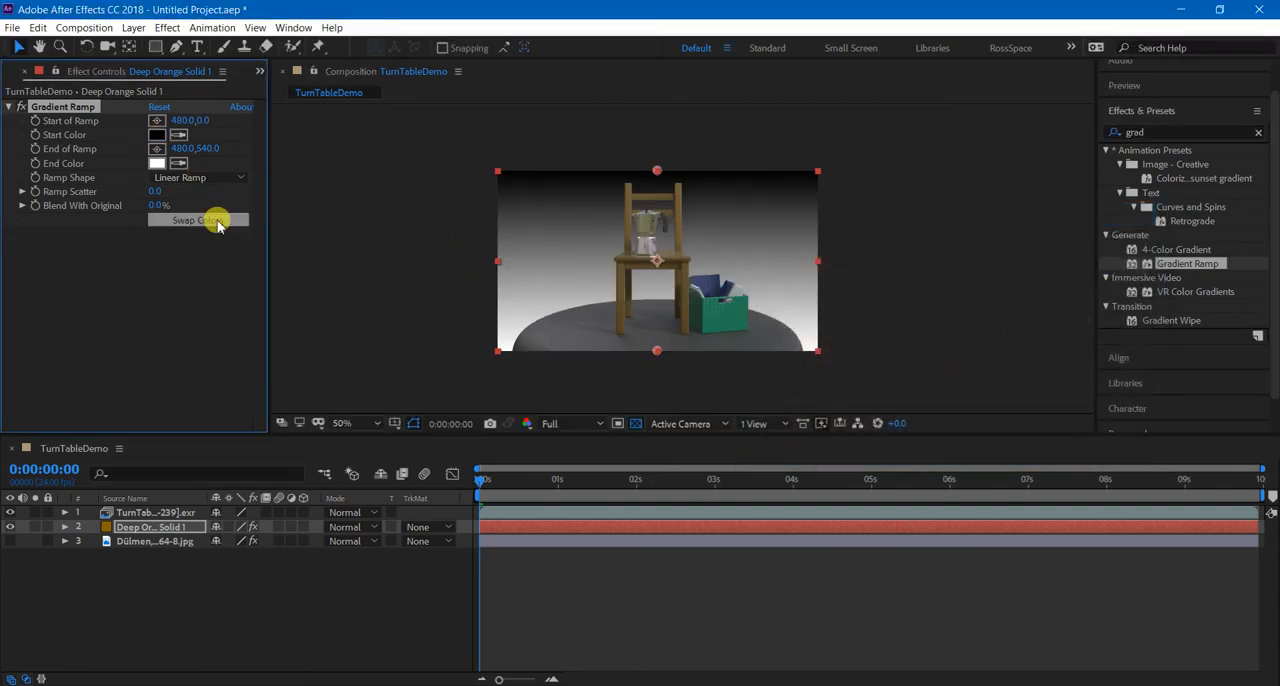
left_click(205, 220)
left_click(207, 222)
left_click(208, 223)
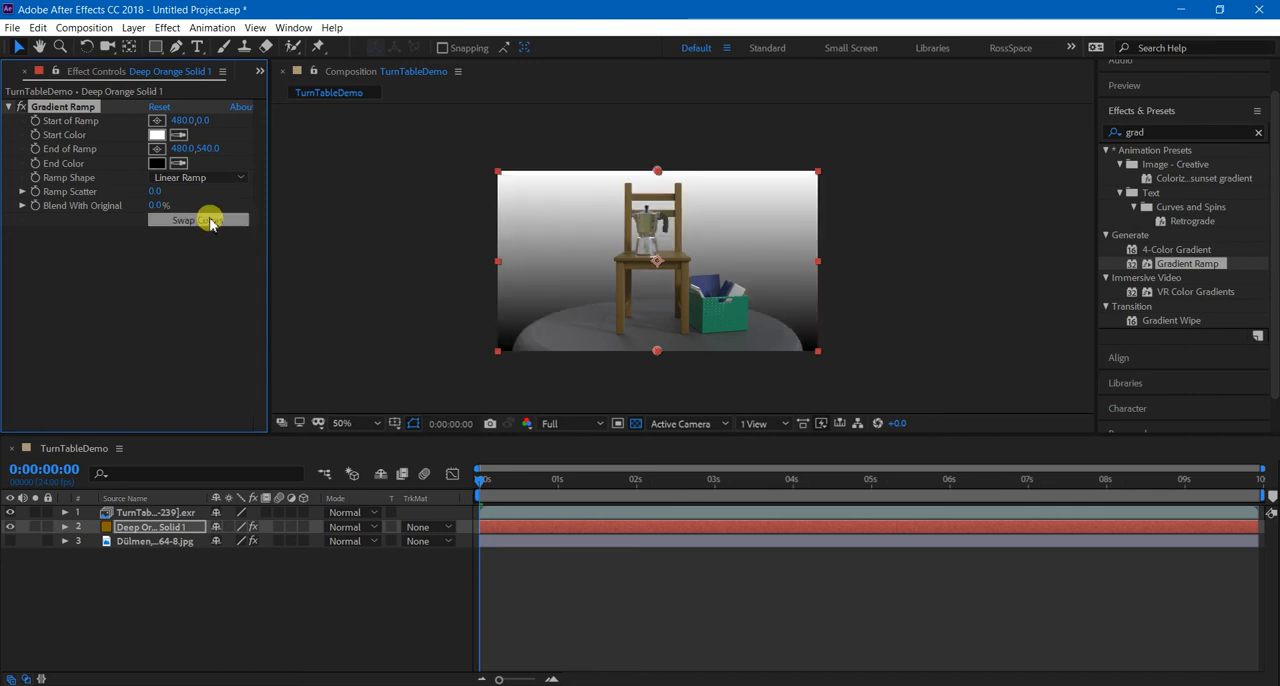
left_click(206, 220)
left_click(206, 220)
left_click(196, 305)
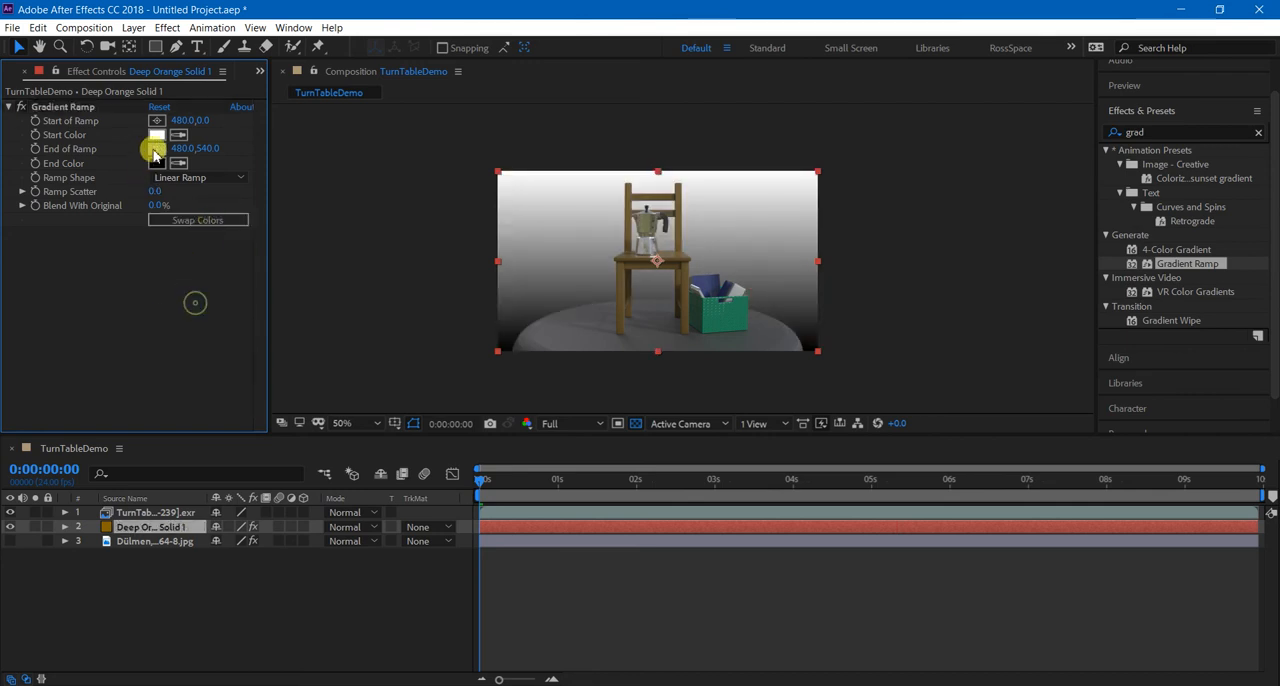
Move the ramp's start point above the frame to 480, -90, and try the Radial Ramp shape before returning to Linear Ramp.
left_click(100, 108)
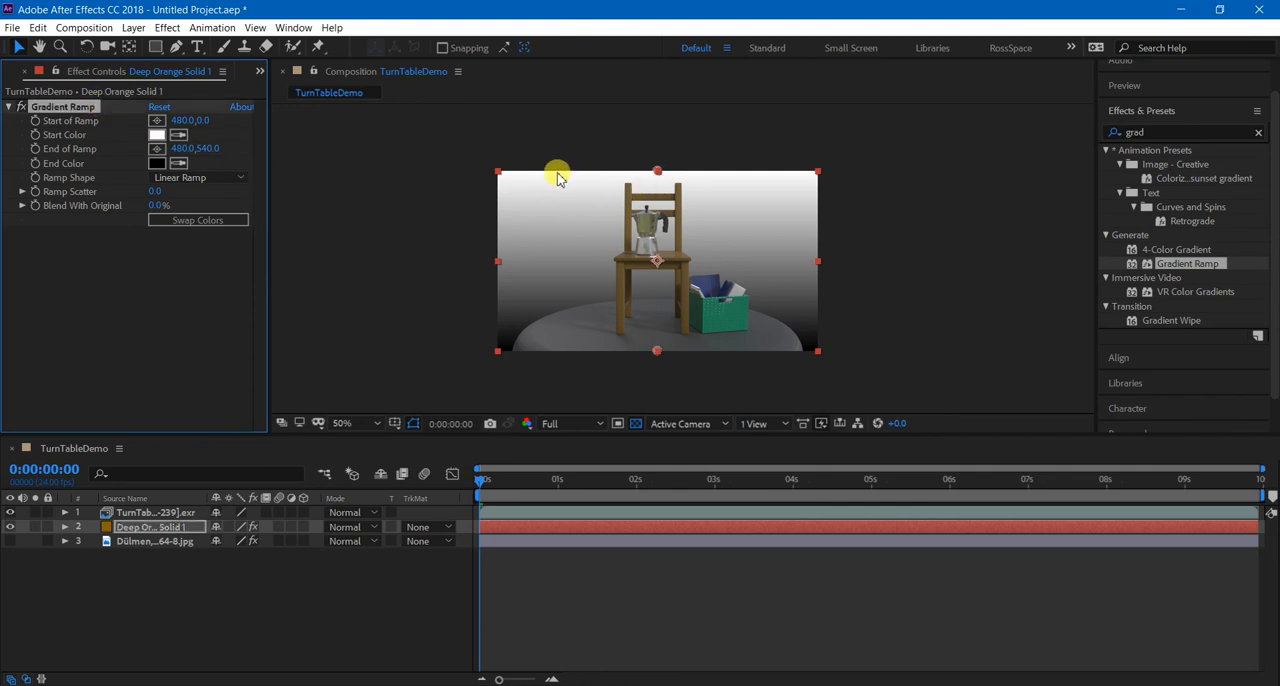
left_click_drag(656, 174, 661, 131)
left_click(198, 222)
left_click(204, 221)
left_click(205, 178)
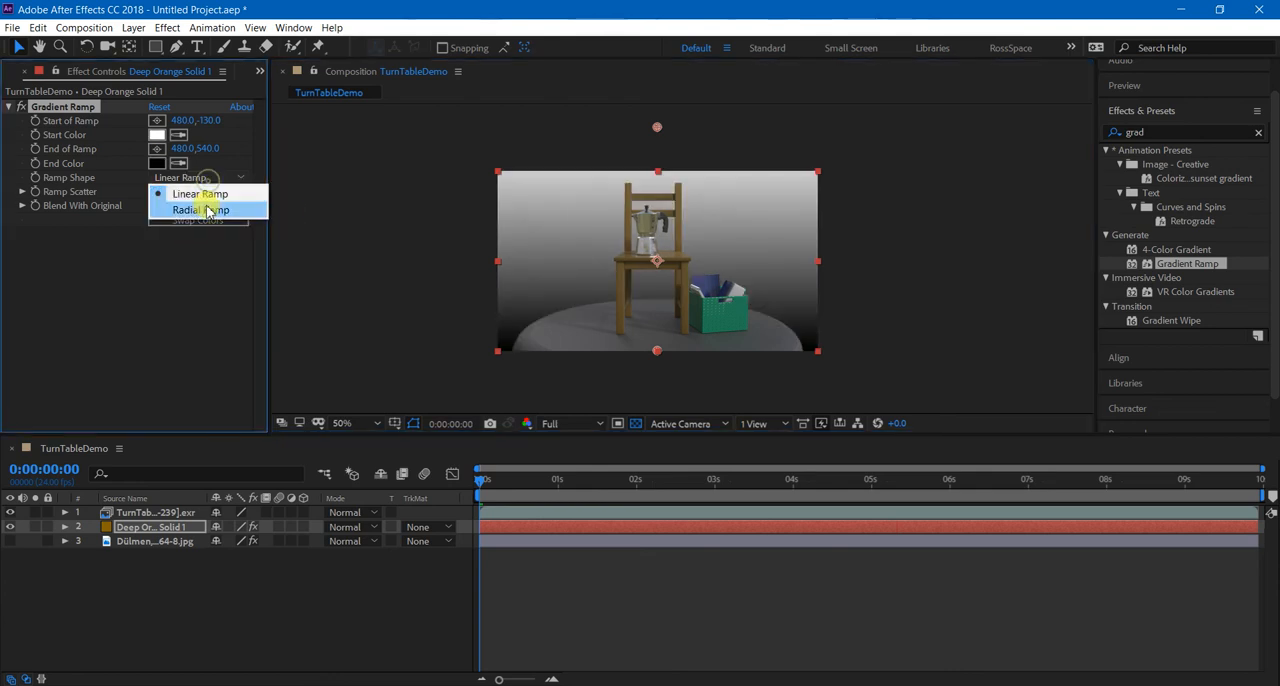
left_click(205, 210)
left_click_drag(658, 131, 662, 146)
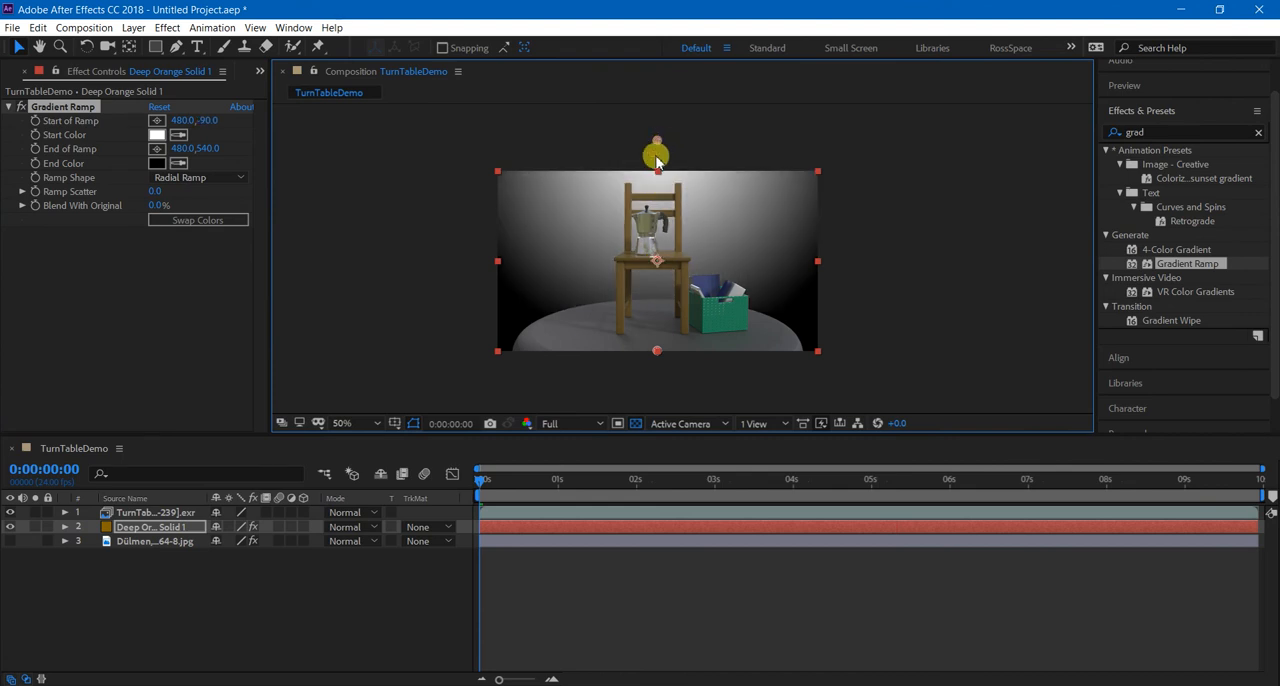
left_click(200, 178)
left_click(205, 194)
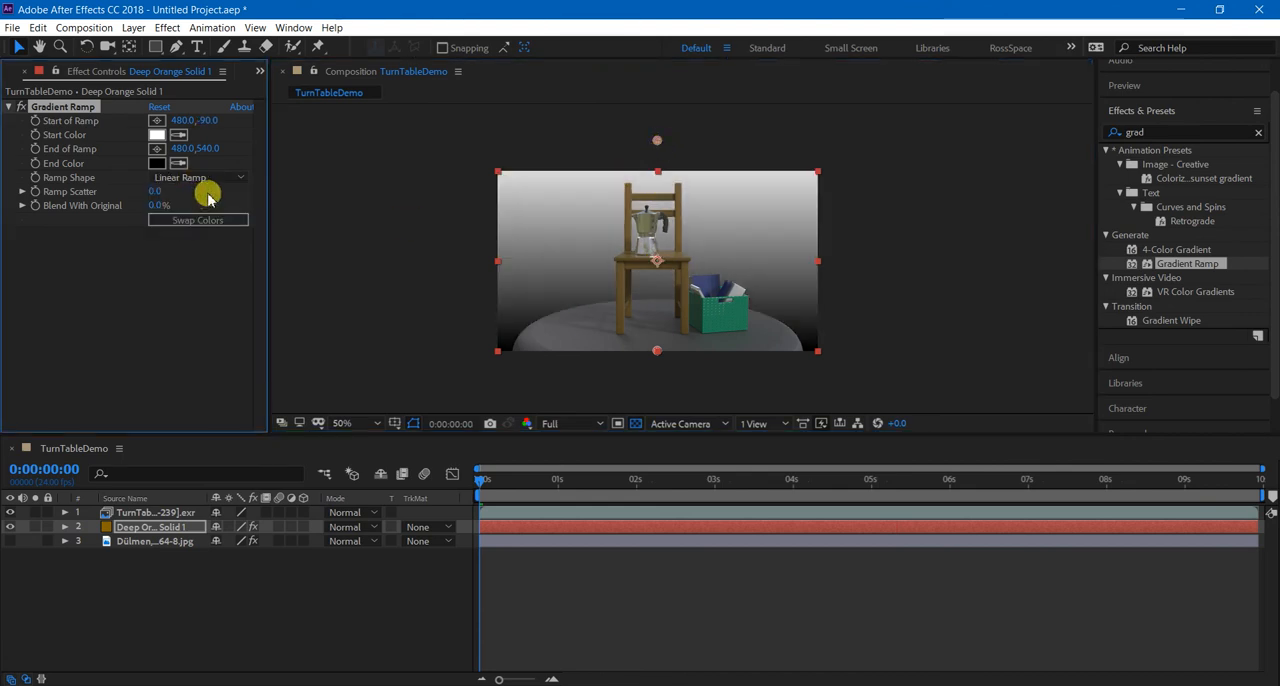
Set the Gradient Ramp's start color to pale blue CFDCFB.
left_click(158, 135)
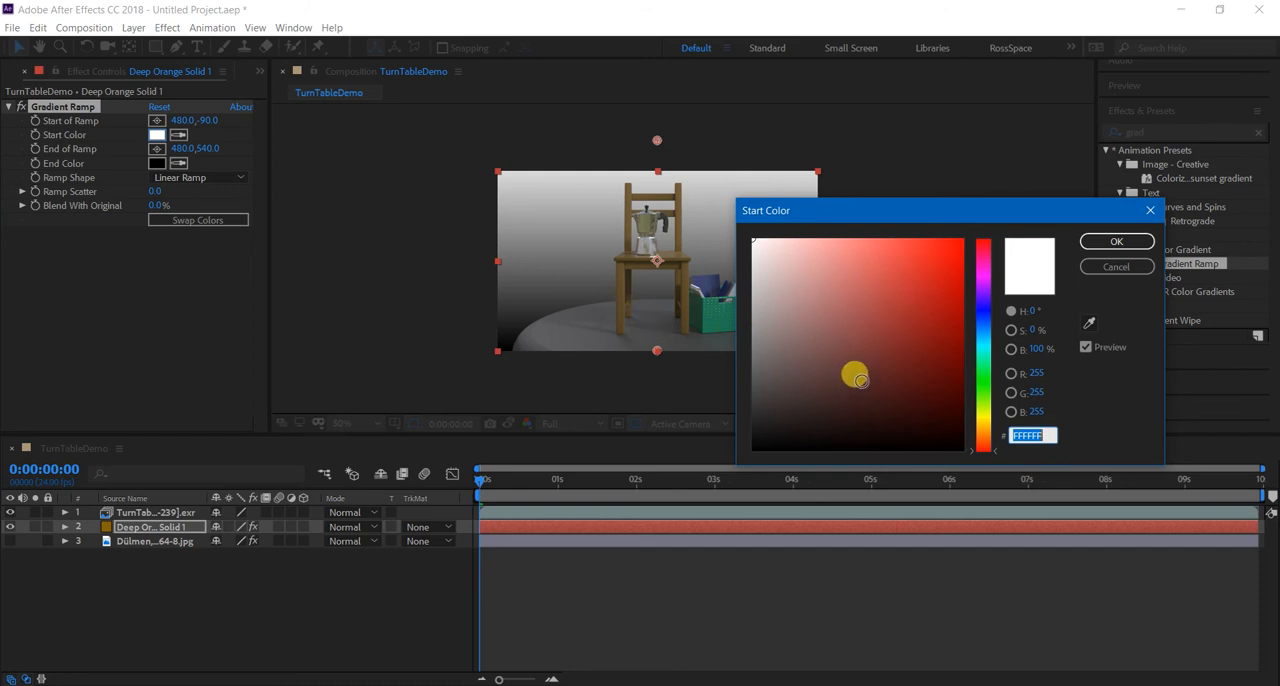
left_click(986, 413)
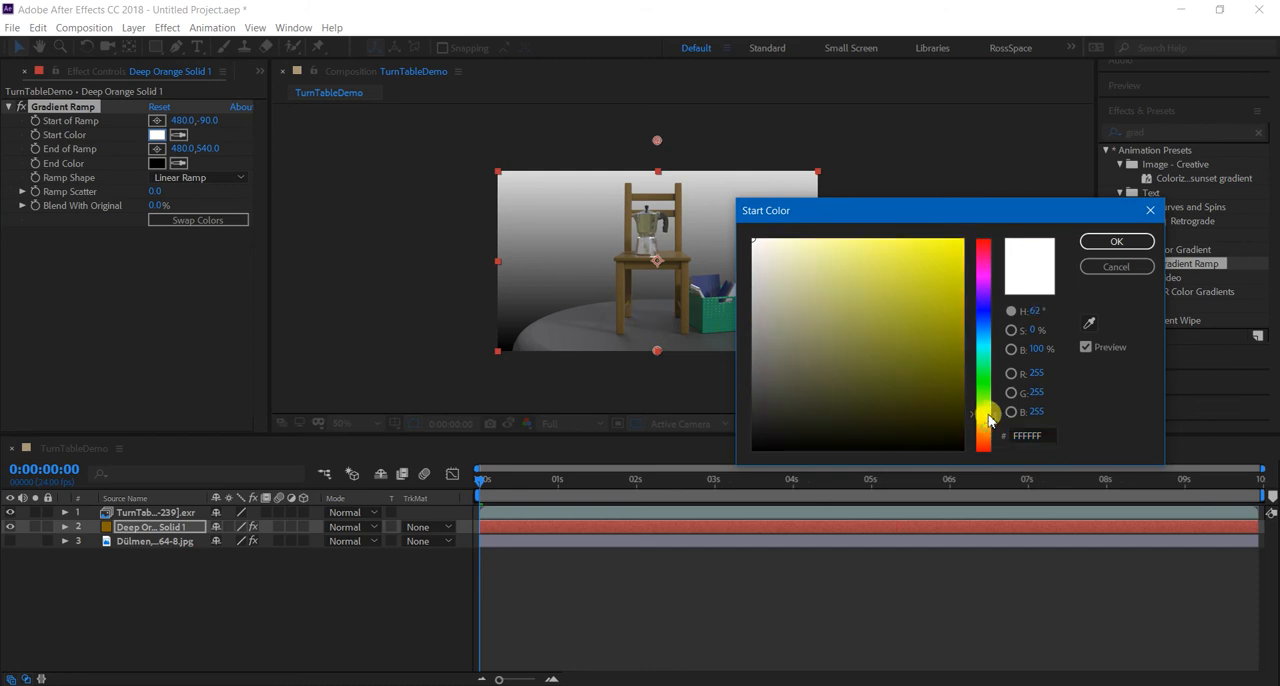
left_click(843, 241)
left_click_drag(835, 231, 839, 246)
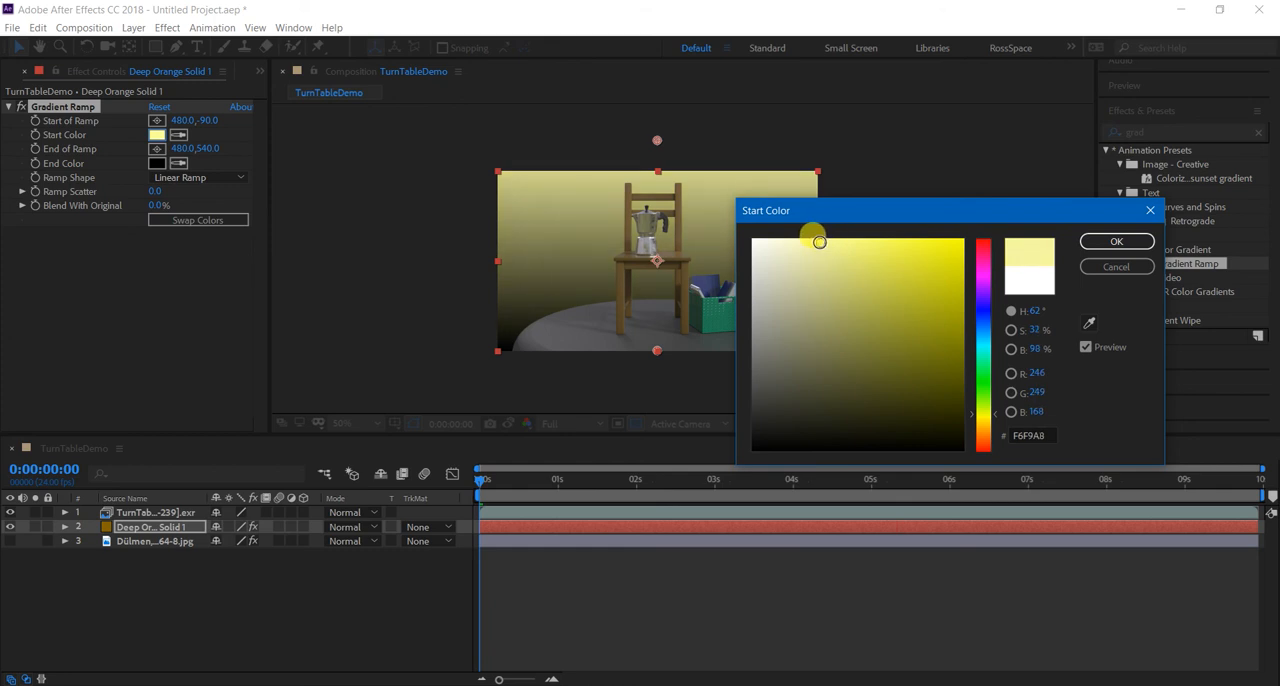
left_click_drag(1001, 362, 997, 318)
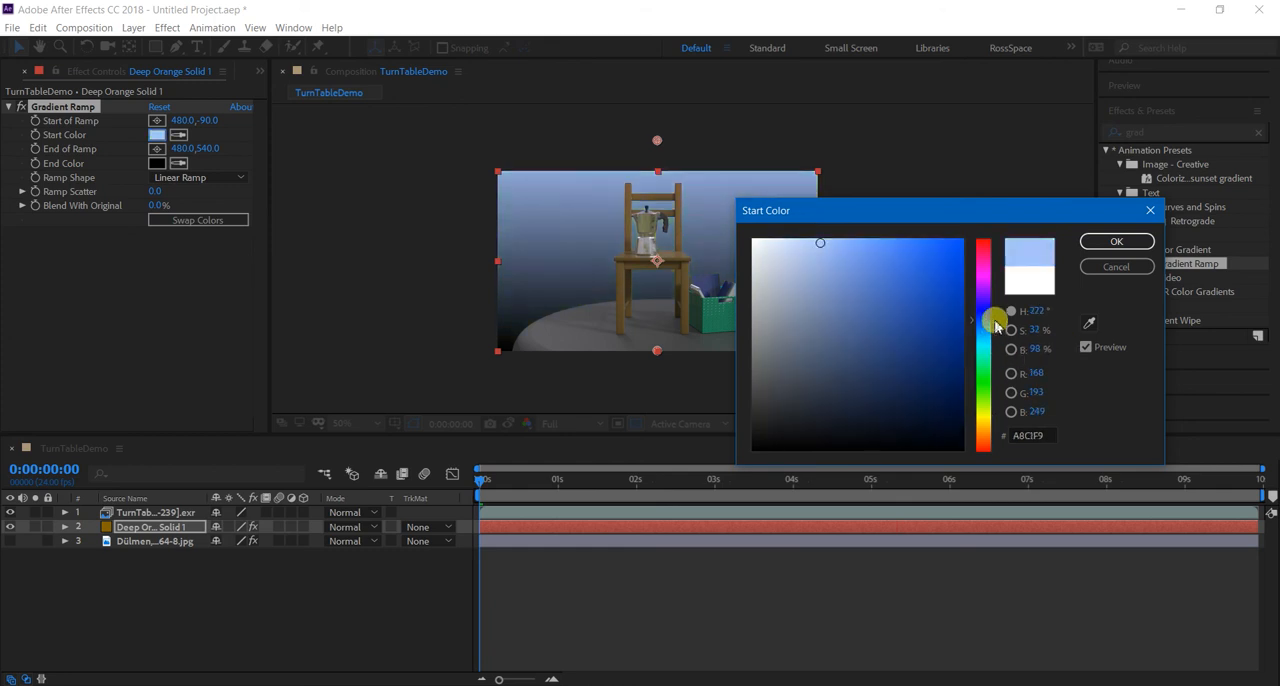
left_click_drag(811, 242, 787, 241)
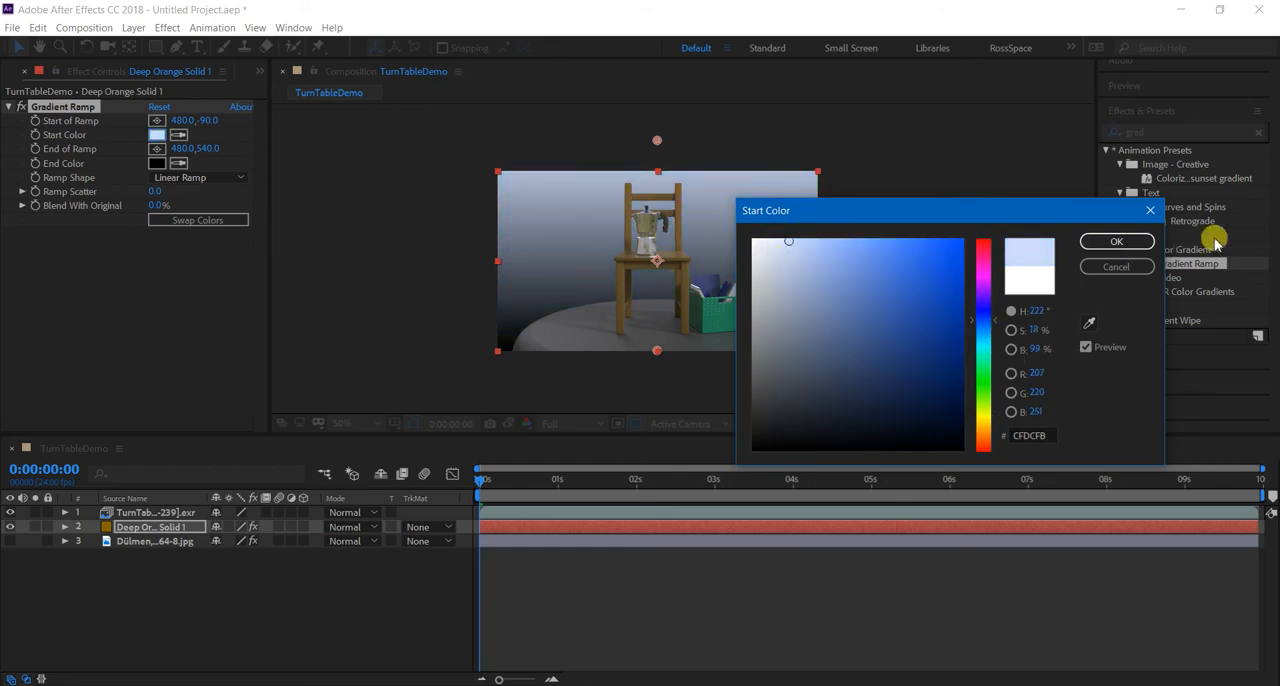
left_click(1118, 241)
Set the Gradient Ramp's end color to a dark brown.
left_click(157, 163)
left_click_drag(765, 377, 752, 412)
left_click_drag(984, 452, 984, 436)
left_click_drag(831, 397, 891, 390)
left_click(1112, 244)
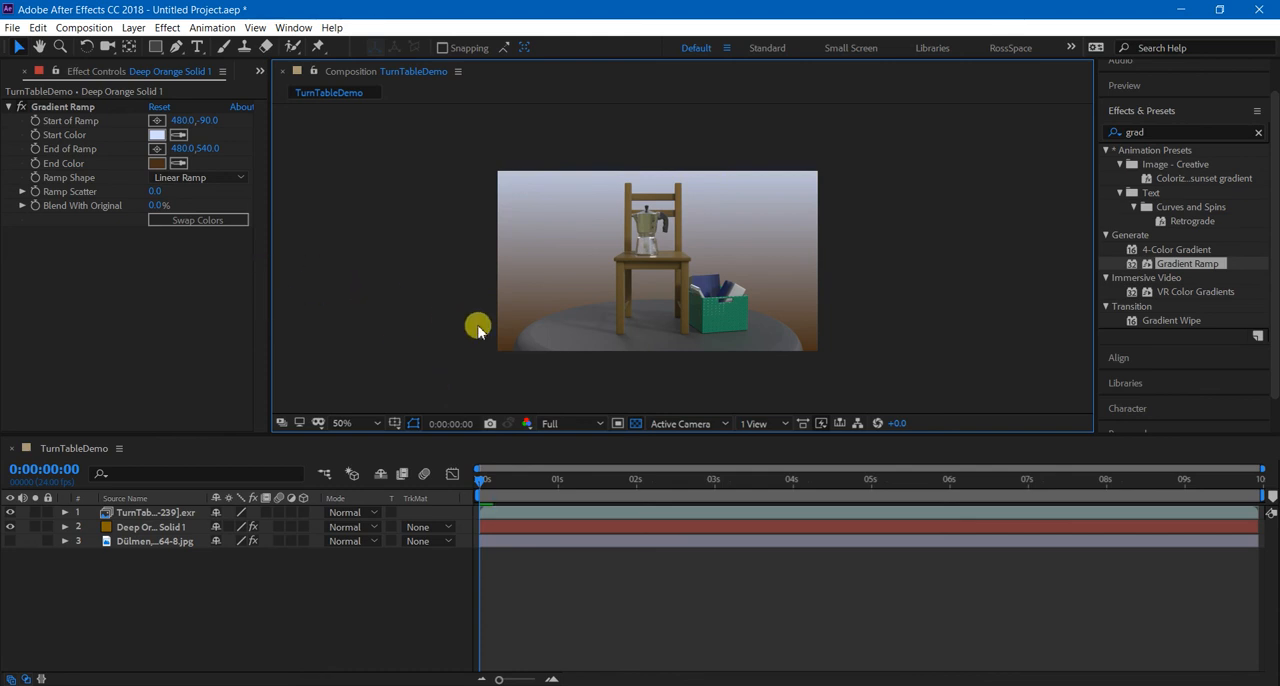
Preview the turntable's playback in front of the blue-to-brown gradient background.
key("space")
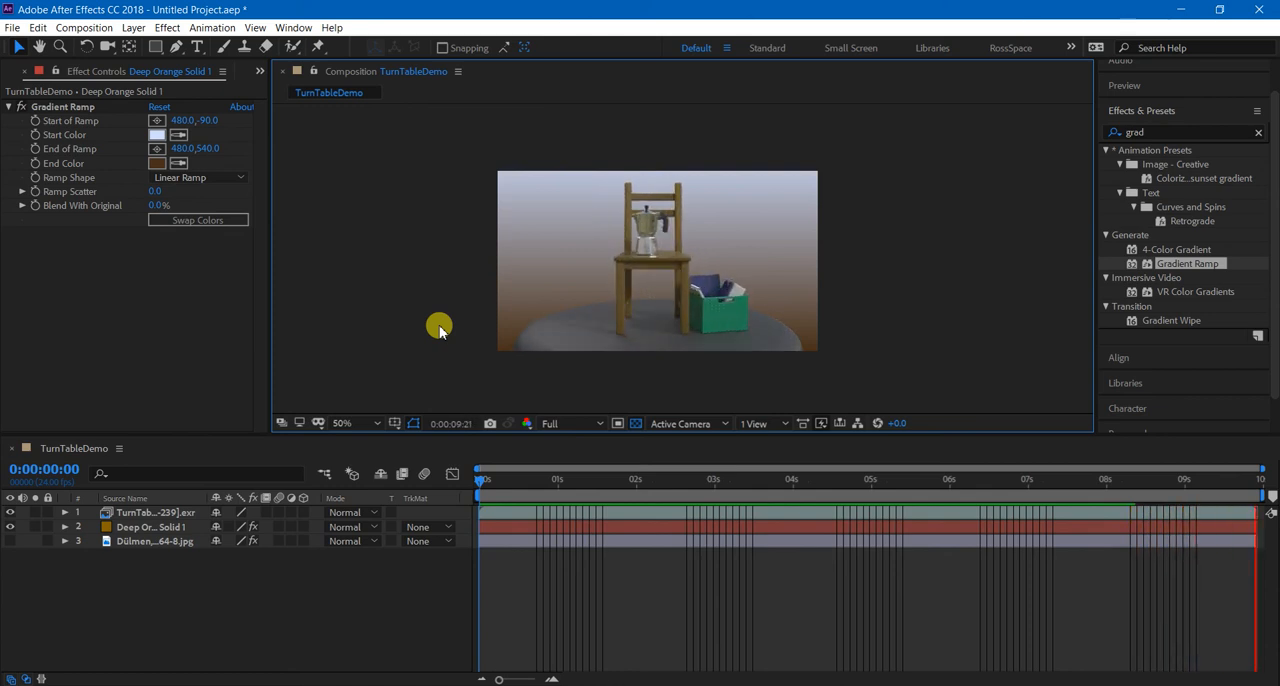
left_click(152, 527)
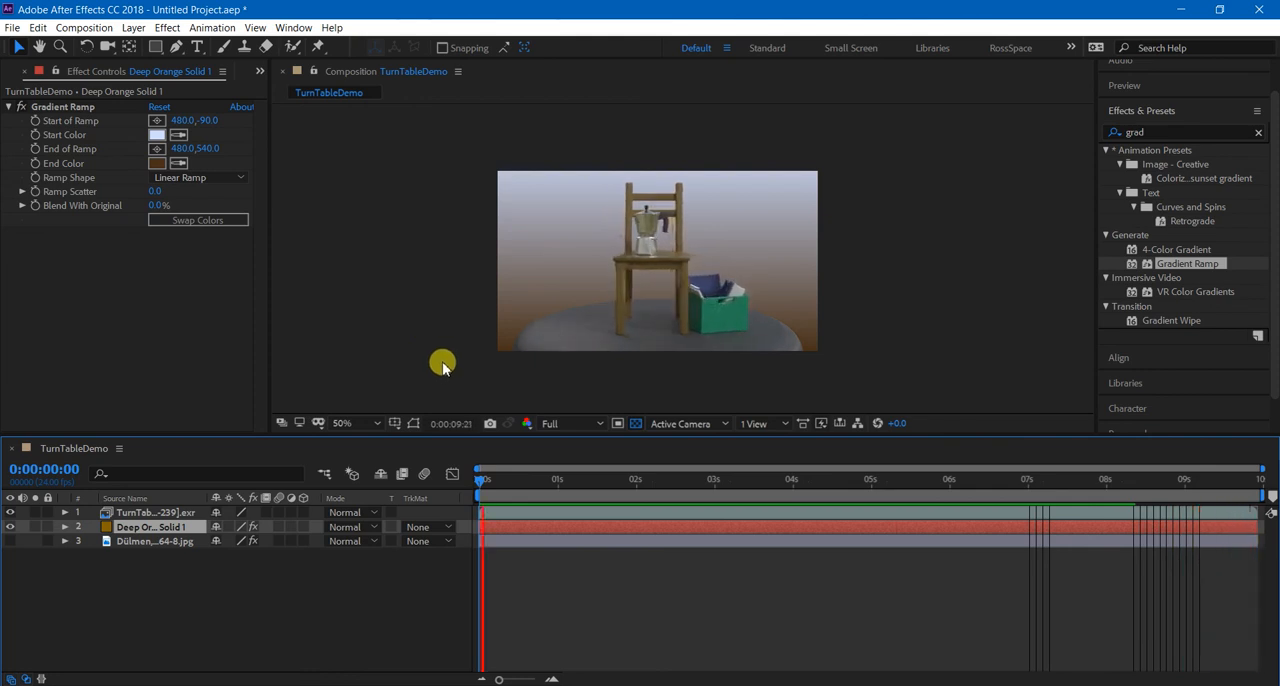
left_click(372, 594)
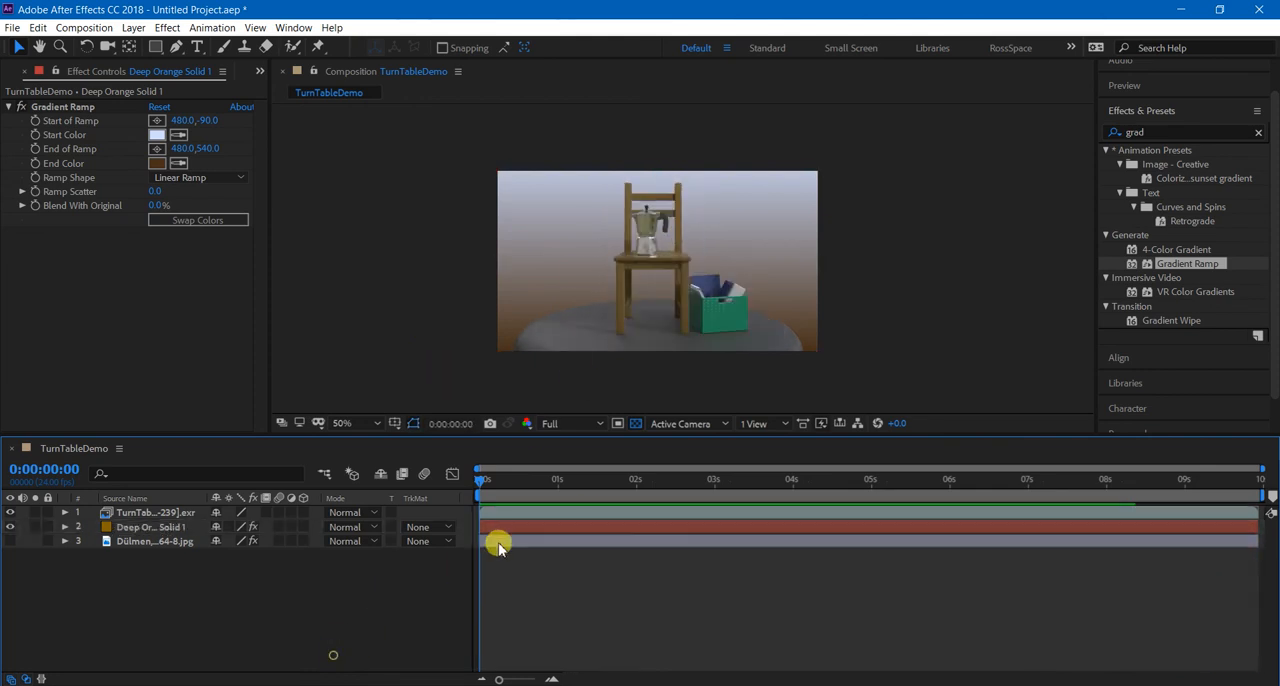
Show the background photo layer again and toggle the gradient solid's visibility to compare the two backgrounds.
left_click(11, 527)
left_click(11, 527)
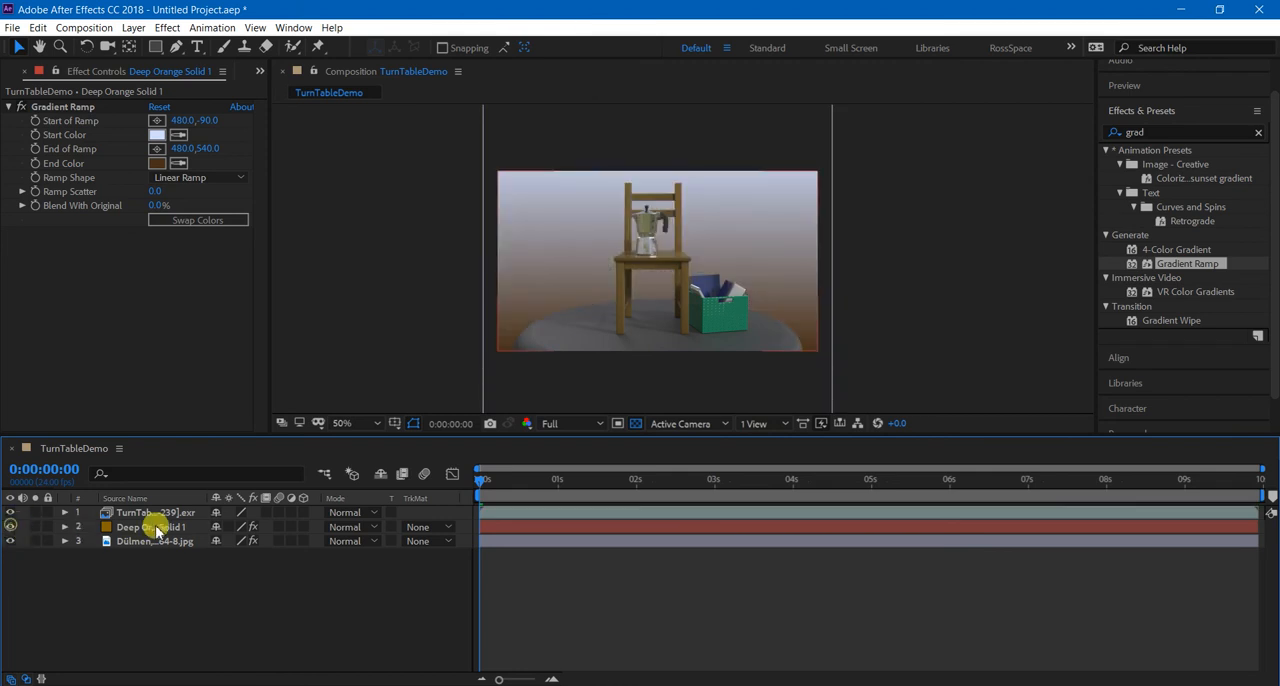
Try the Multiply and Overlay blending modes on the gradient solid layer.
left_click(155, 527)
left_click(345, 527)
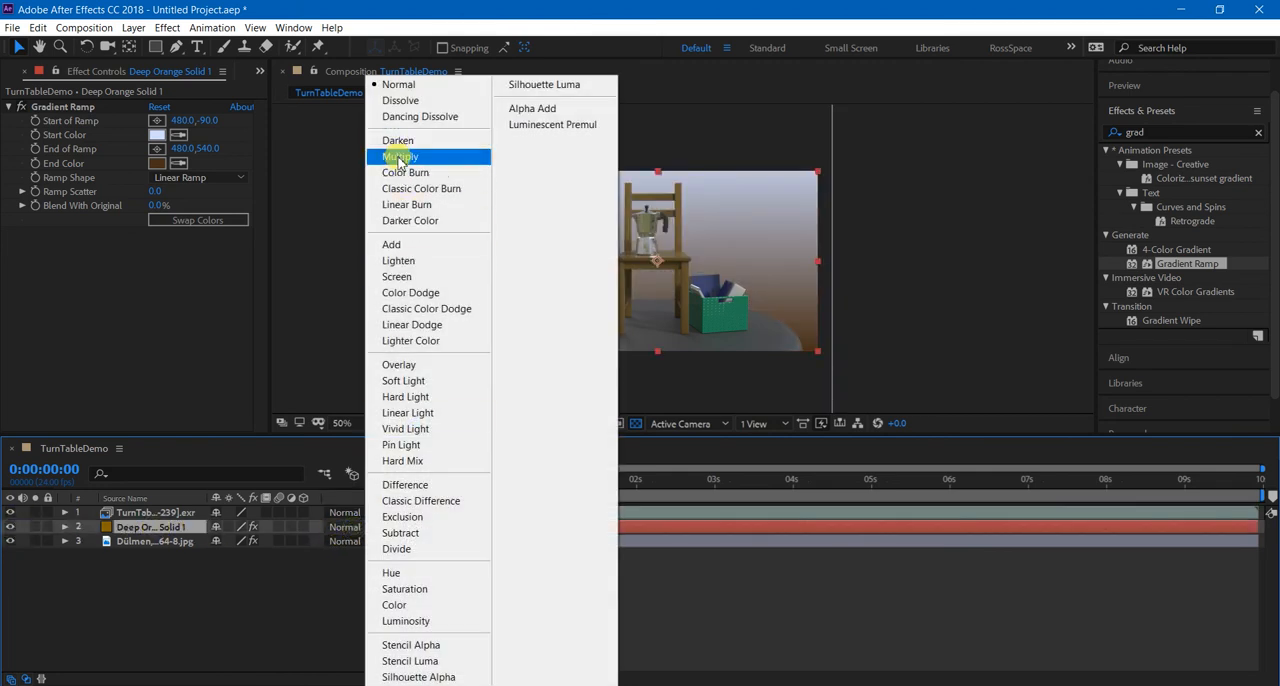
left_click(398, 157)
left_click(345, 527)
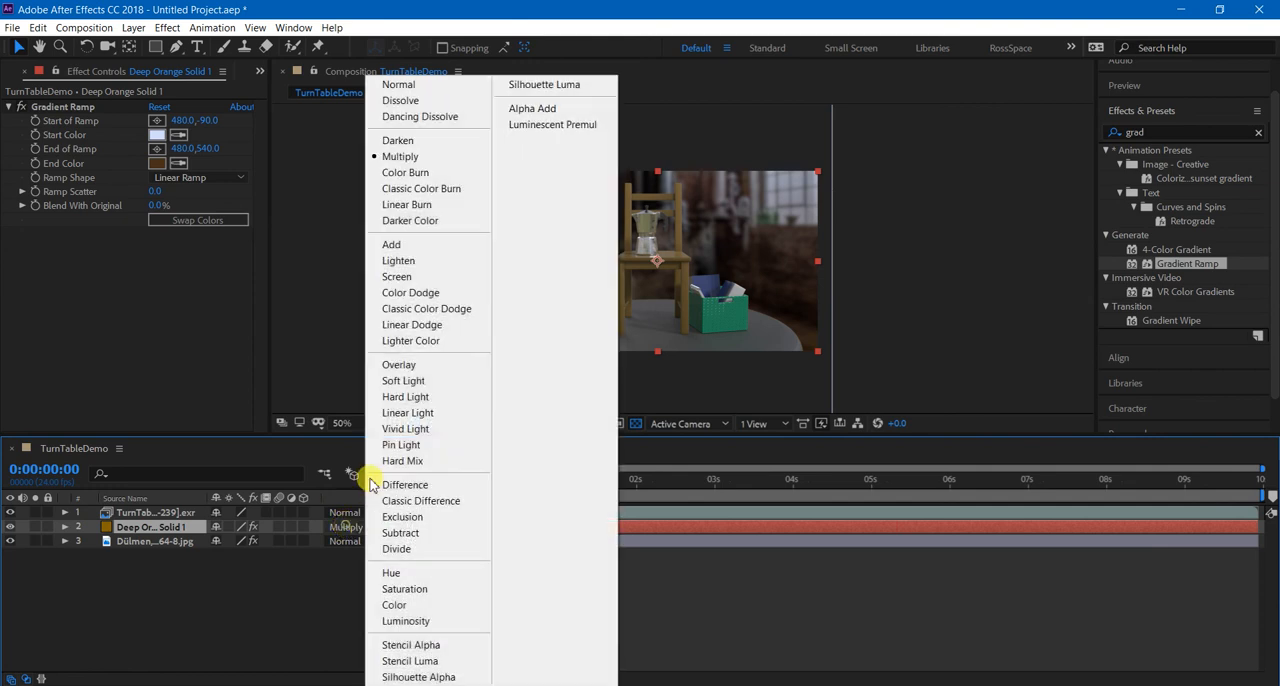
left_click(364, 366)
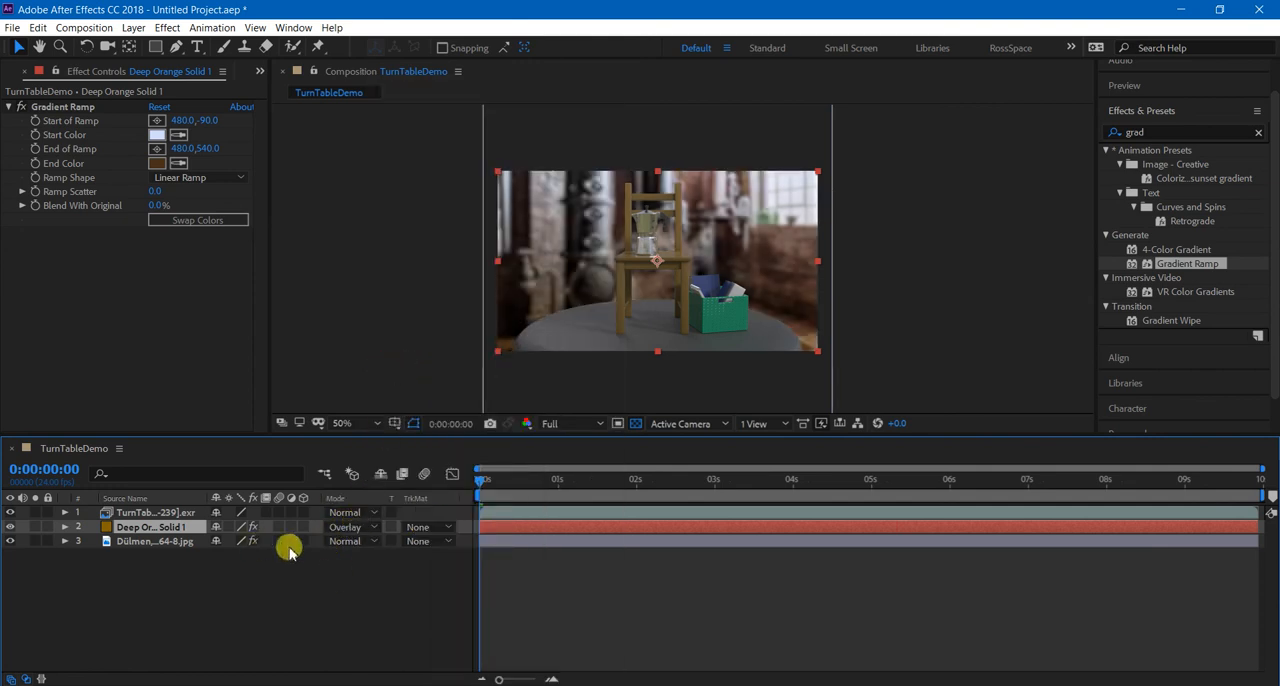
Set the background photo's Gaussian Blur blurriness to 69.2 and preview the playback.
left_click(172, 542)
key("t")
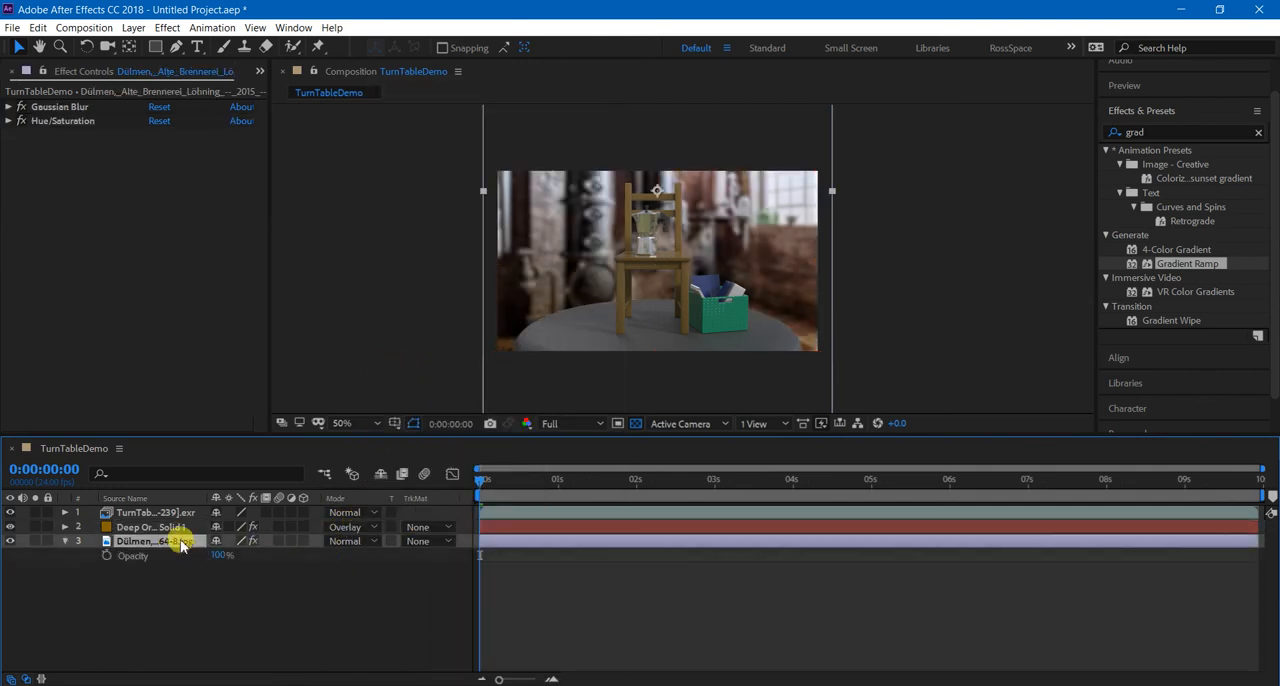
left_click(9, 107)
left_click(172, 115)
left_click_drag(190, 117, 230, 143)
key("space")
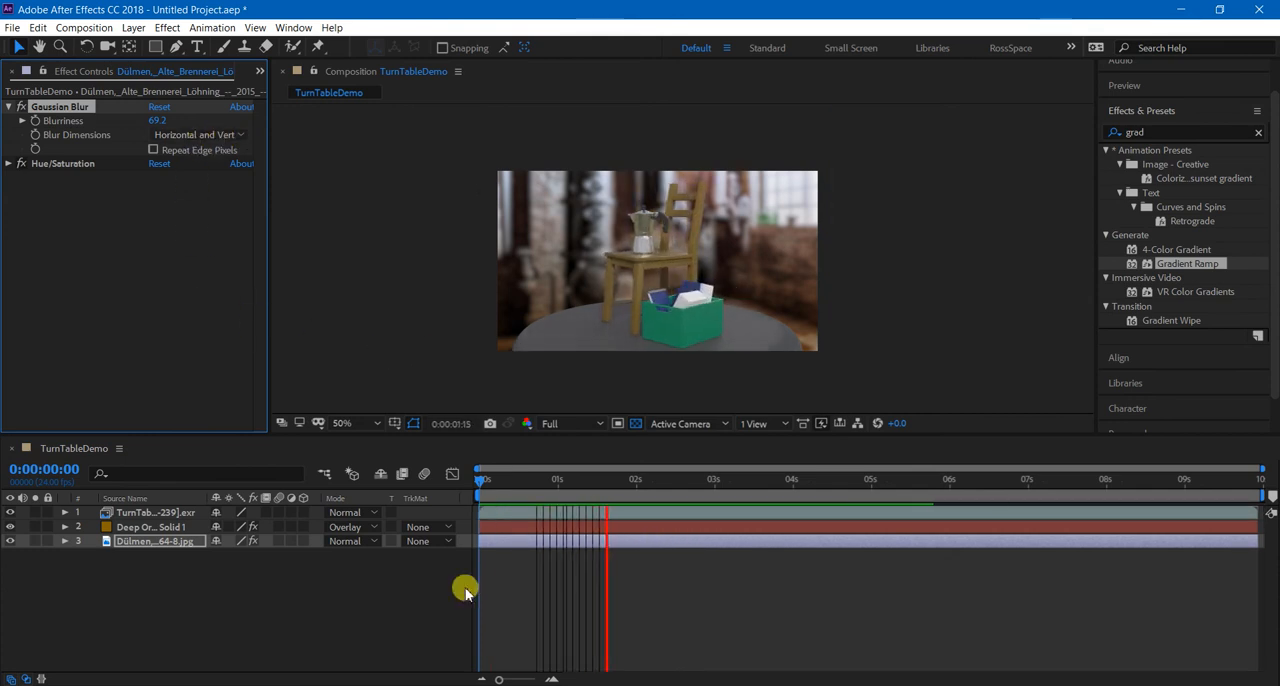
Try the Soft Light, Hard Light, Add and Lighten blending modes on the gradient solid layer.
left_click(347, 527)
left_click(403, 381)
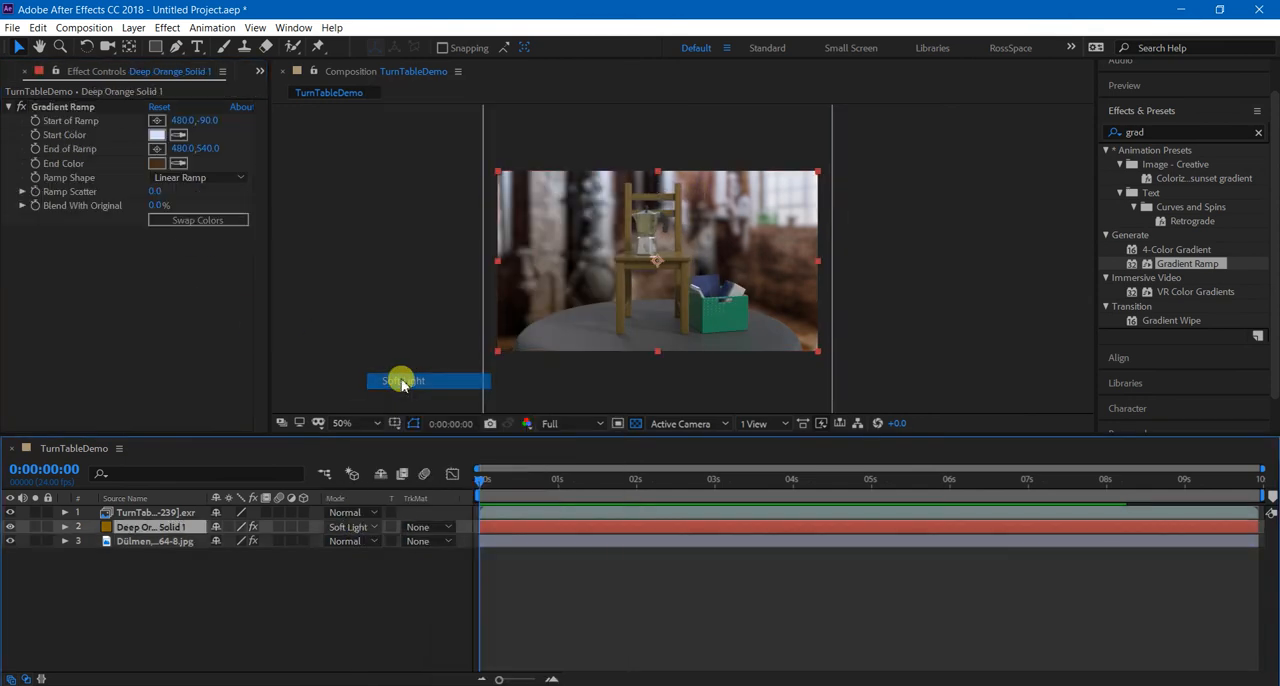
left_click(347, 527)
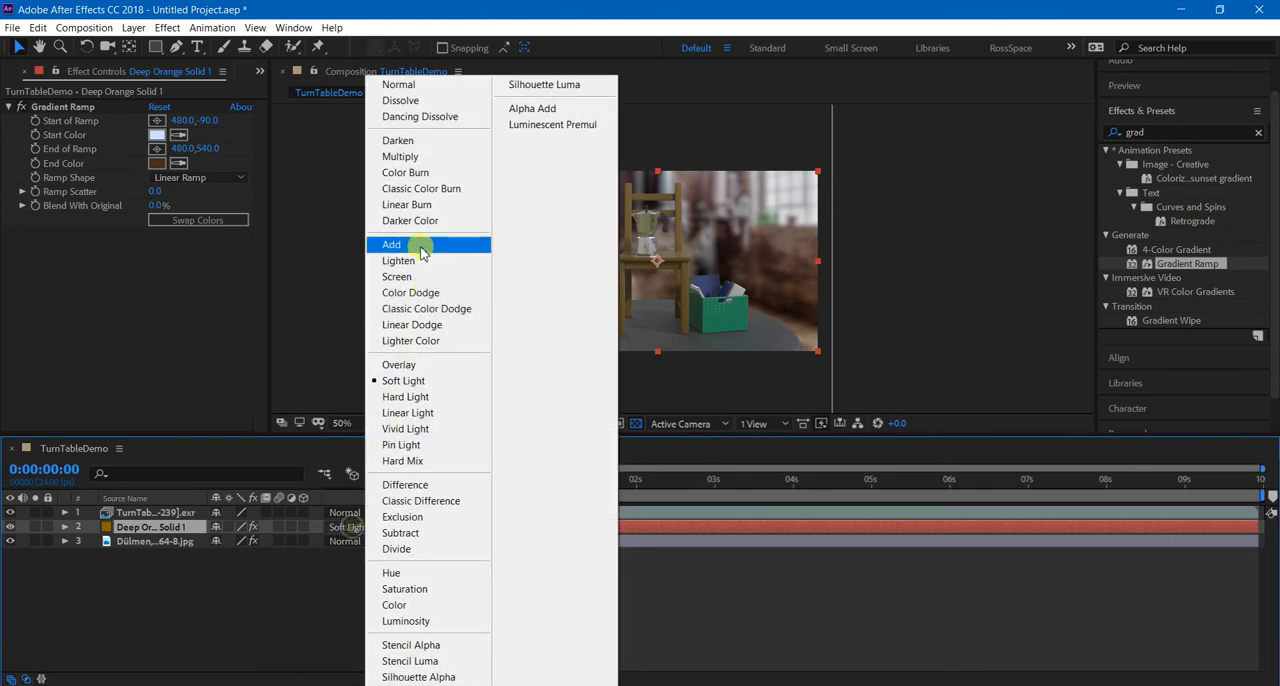
left_click(410, 397)
left_click(350, 530)
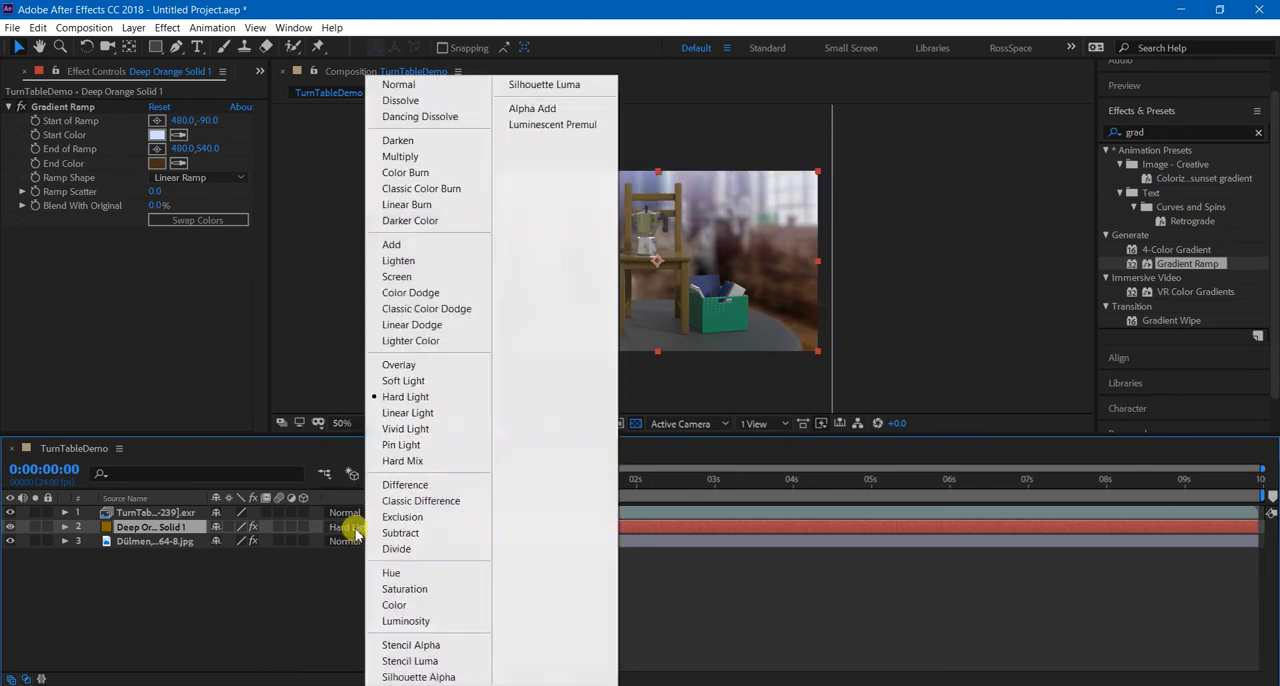
left_click(403, 251)
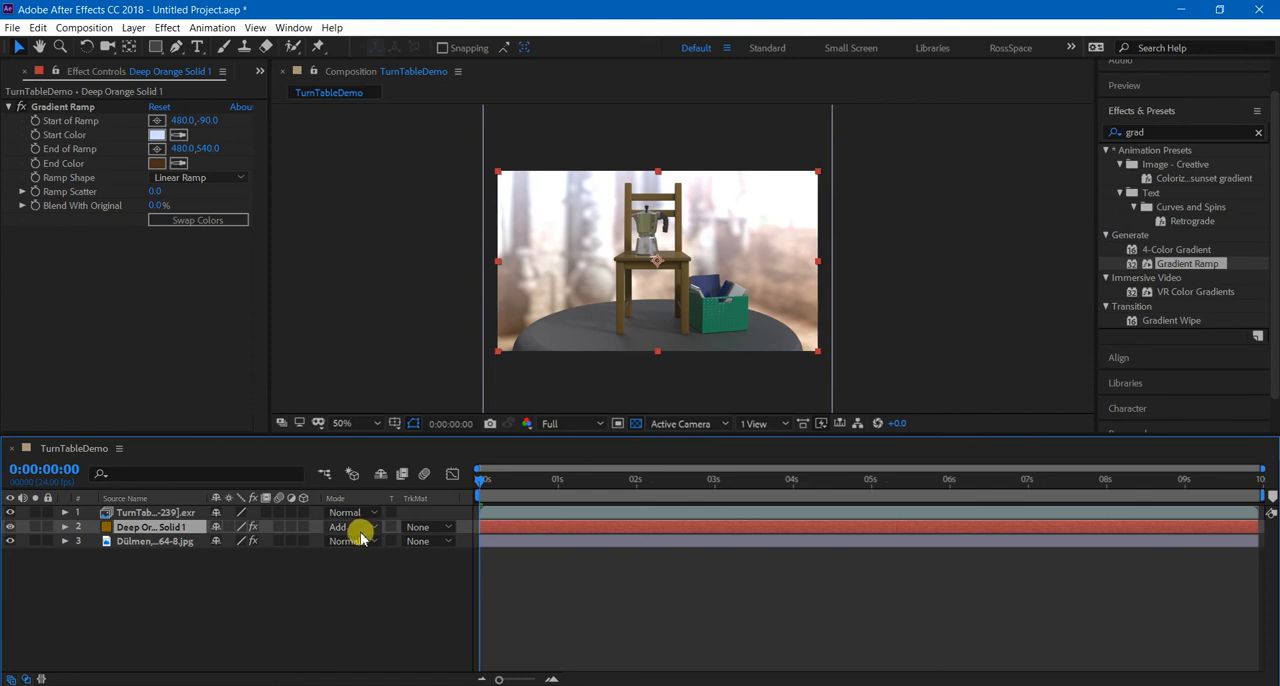
left_click(352, 527)
left_click(384, 257)
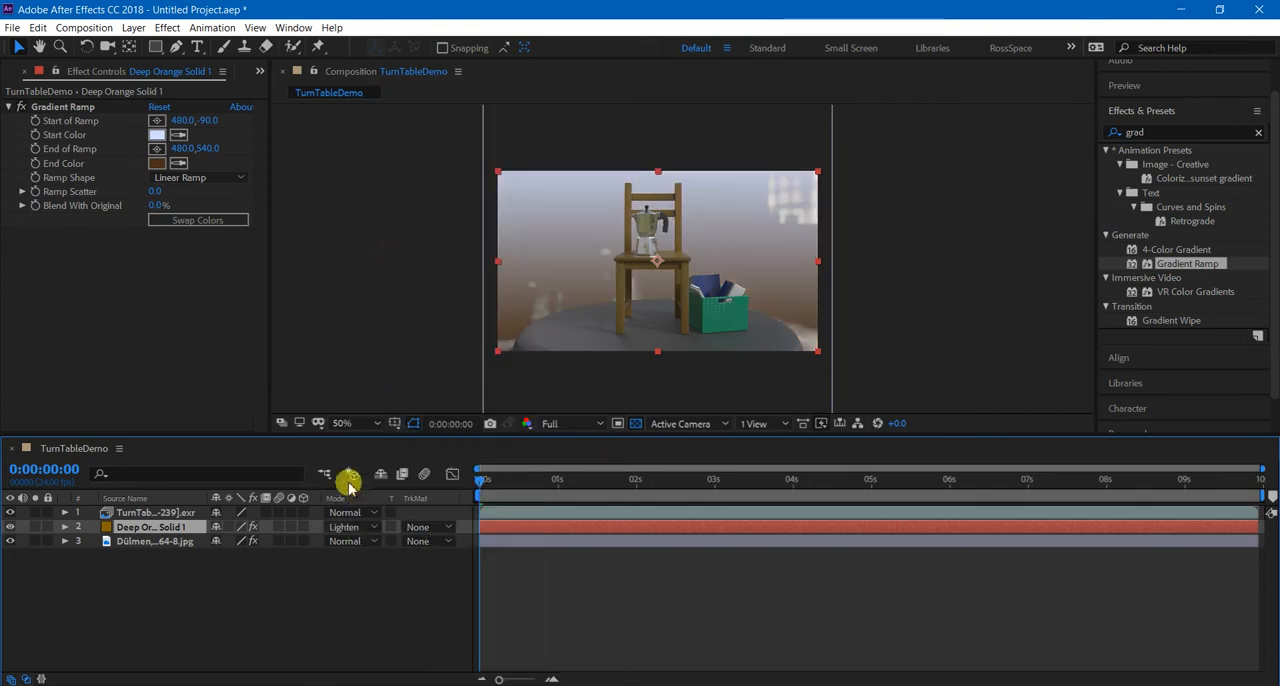
Set the gradient solid layer's blending mode to Screen and preview the turntable's playback.
left_click(352, 527)
left_click(397, 284)
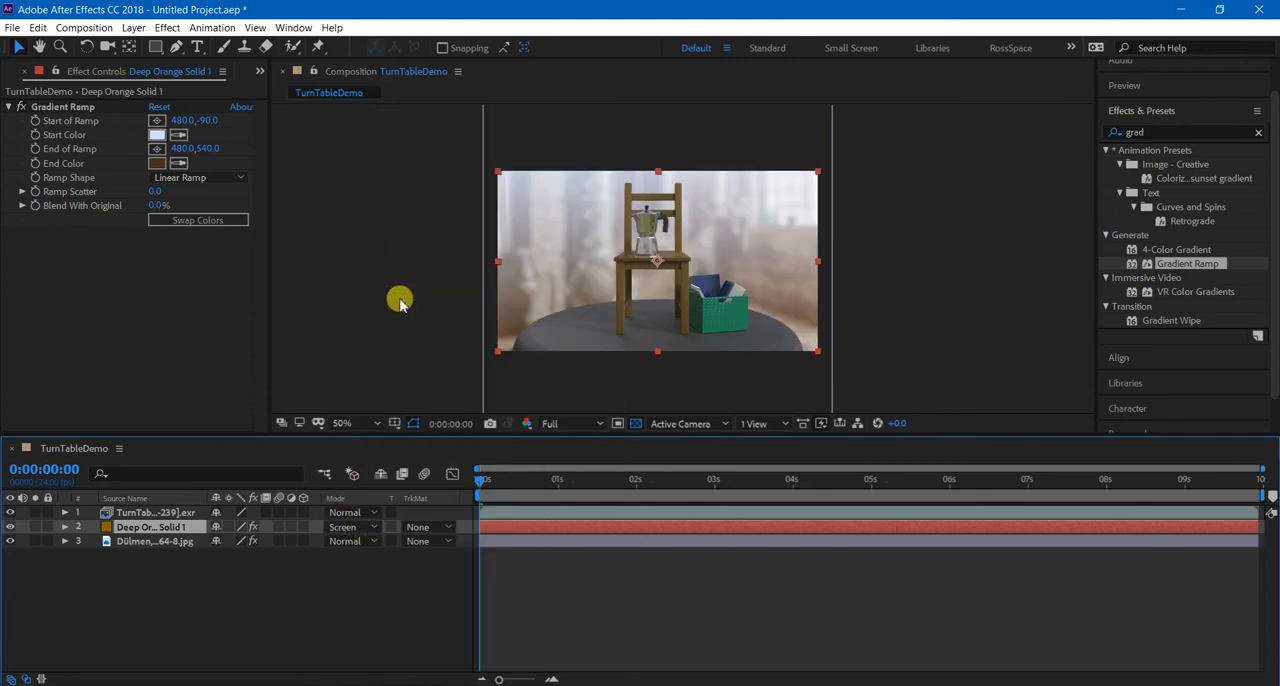
left_click(578, 640)
key("space")
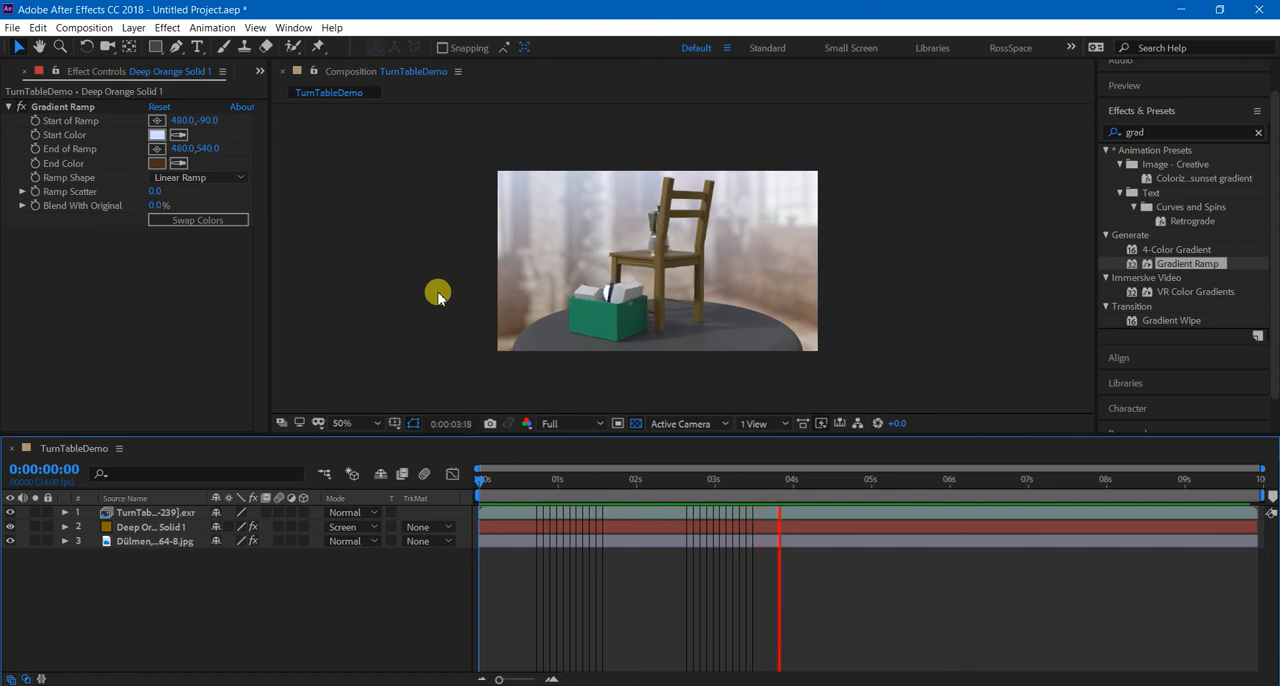
key("space")
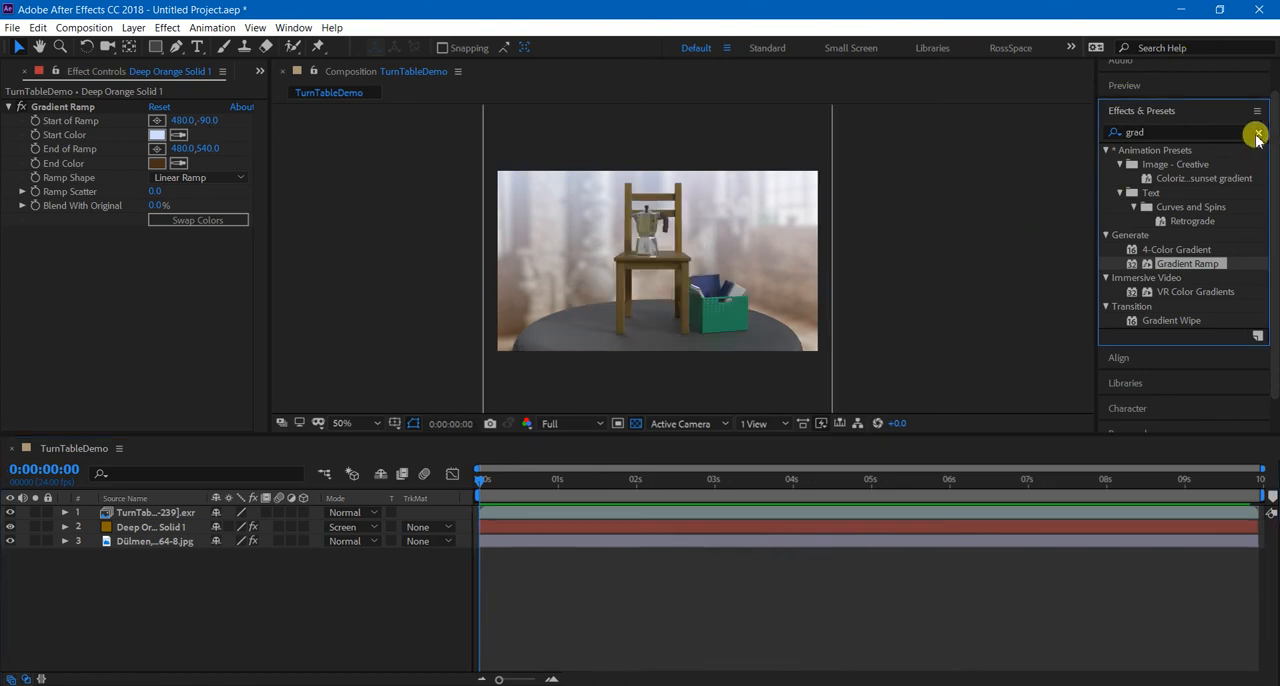
Clear the effects search and bring up the preview playback settings.
left_click(1257, 132)
left_click(1124, 122)
left_click(1033, 235)
left_click(909, 604)
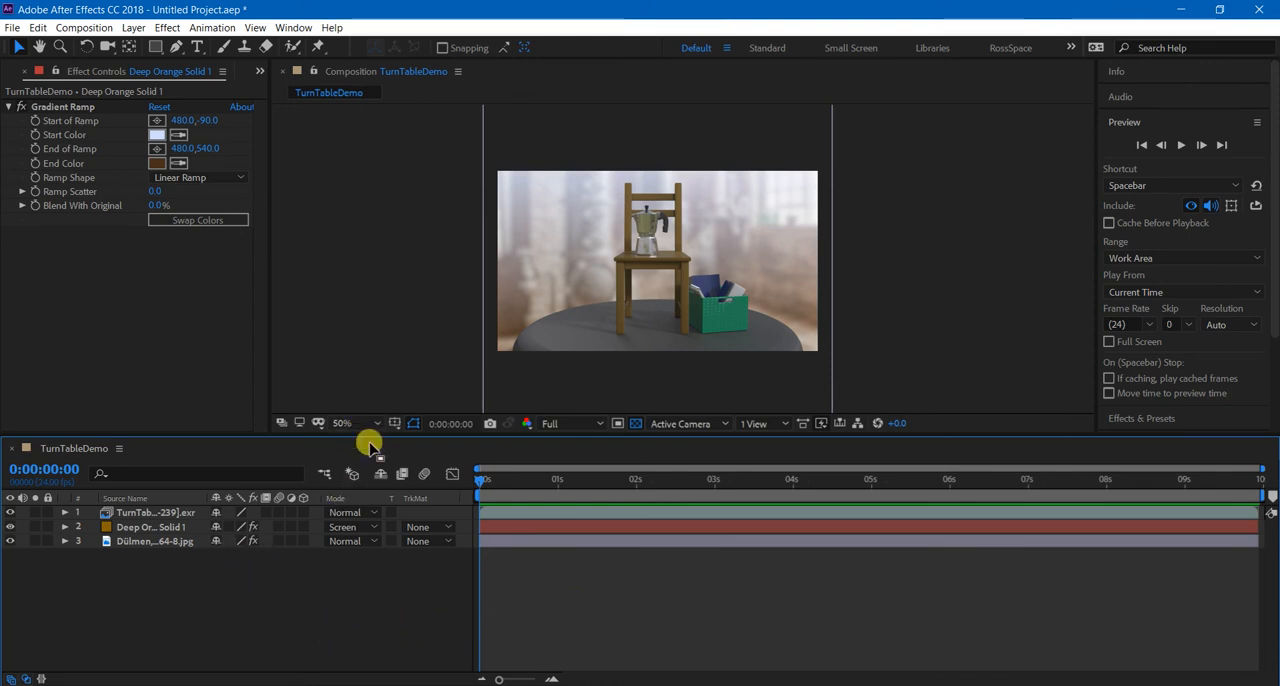
Add the TurnTableDemo composition to the Render Queue and open its output file naming options.
left_click(84, 27)
left_click(150, 154)
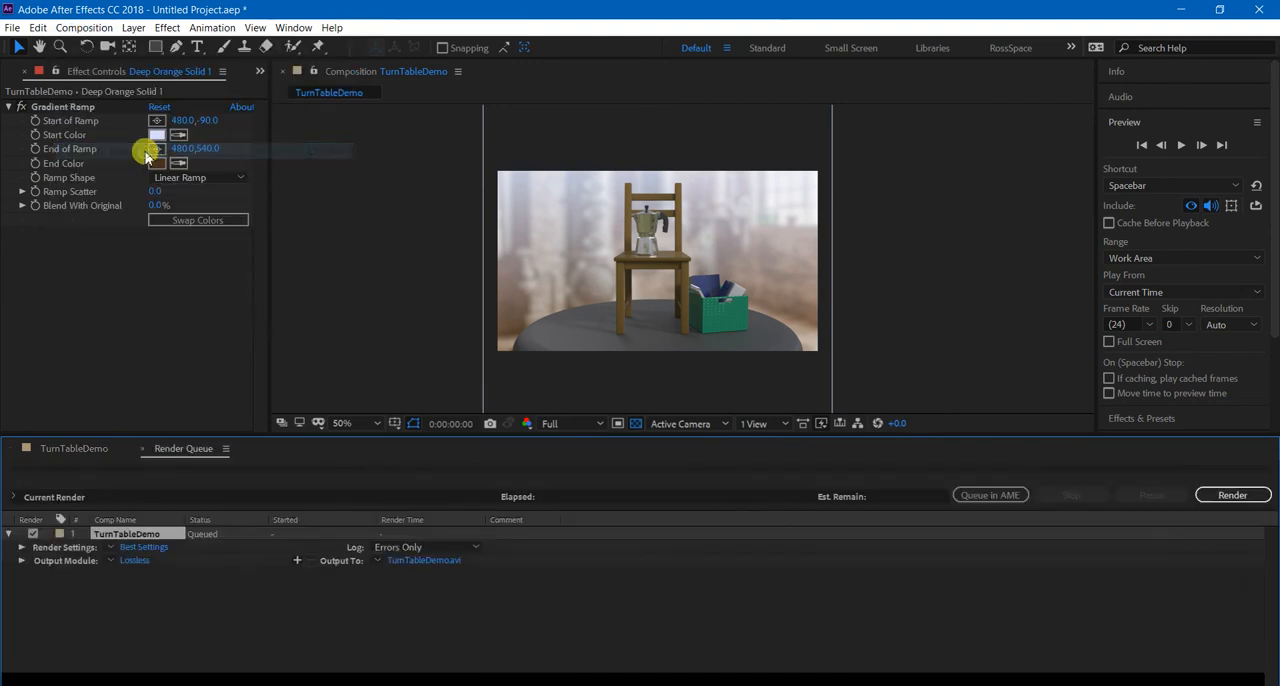
left_click(278, 625)
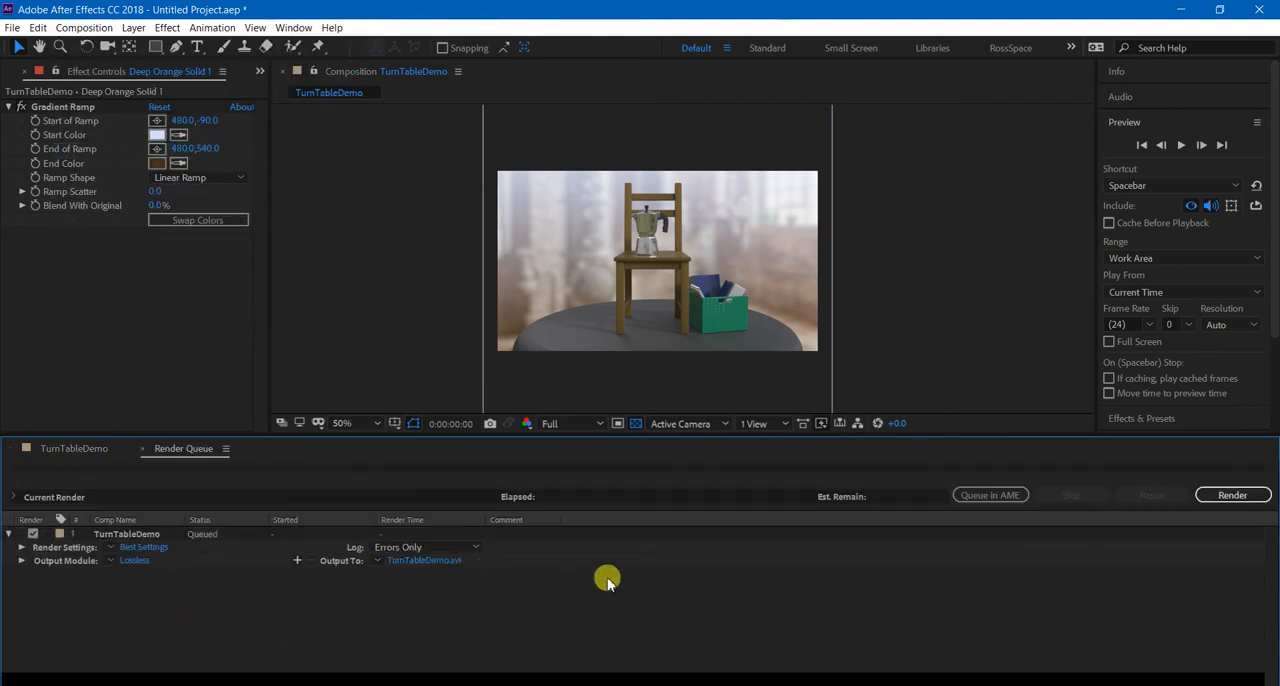
left_click(377, 560)
left_click(404, 578)
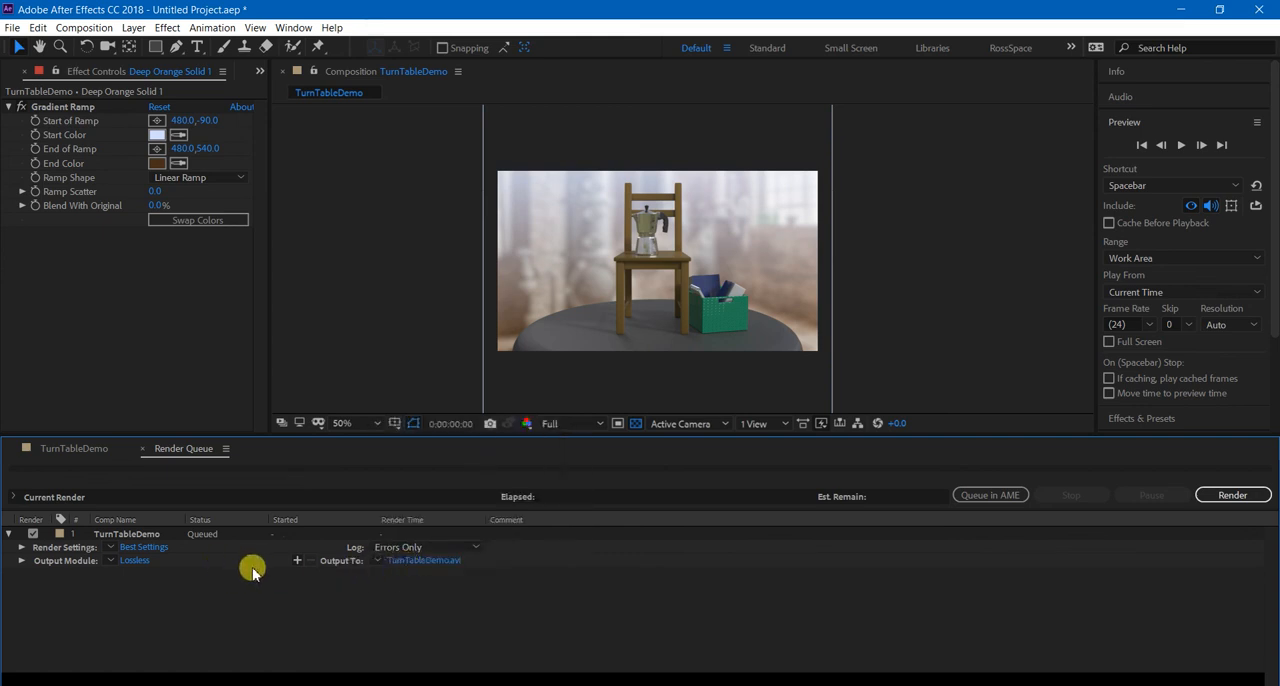
Unqueue the TurnTableDemo render item, return to the composition's timeline and minimize the Adobe Media Encoder window.
left_click(33, 533)
left_click(110, 537)
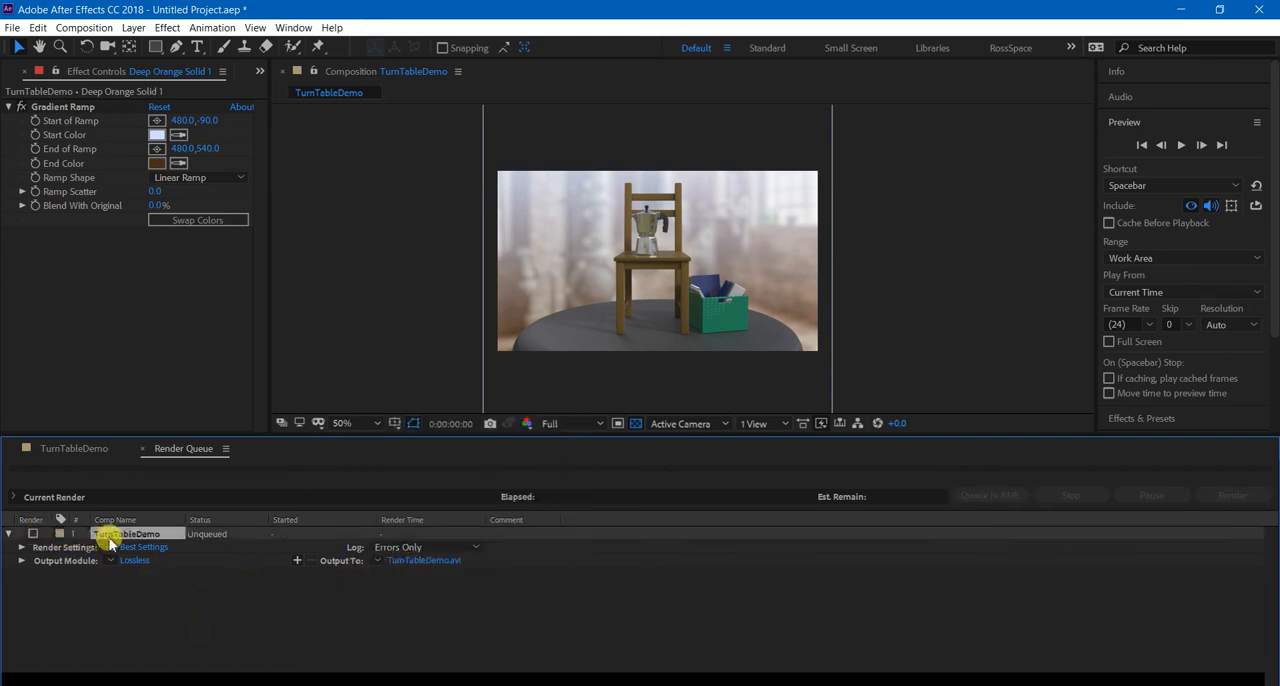
left_click(96, 449)
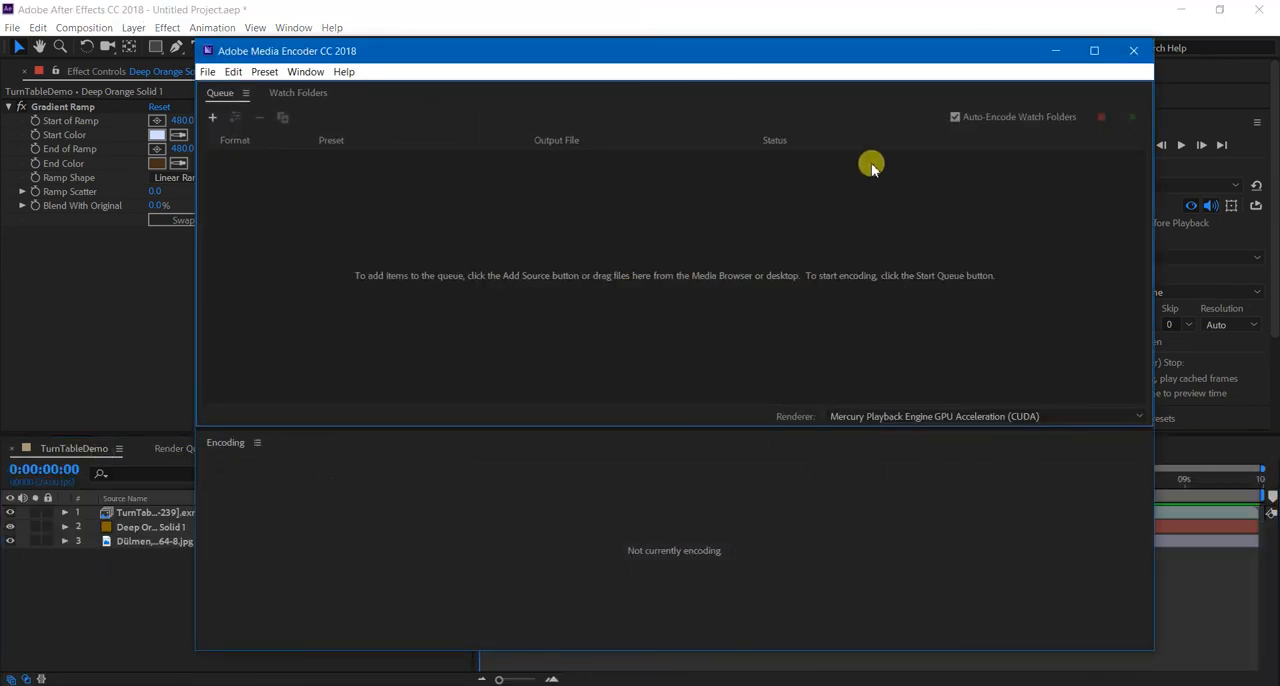
left_click(1061, 54)
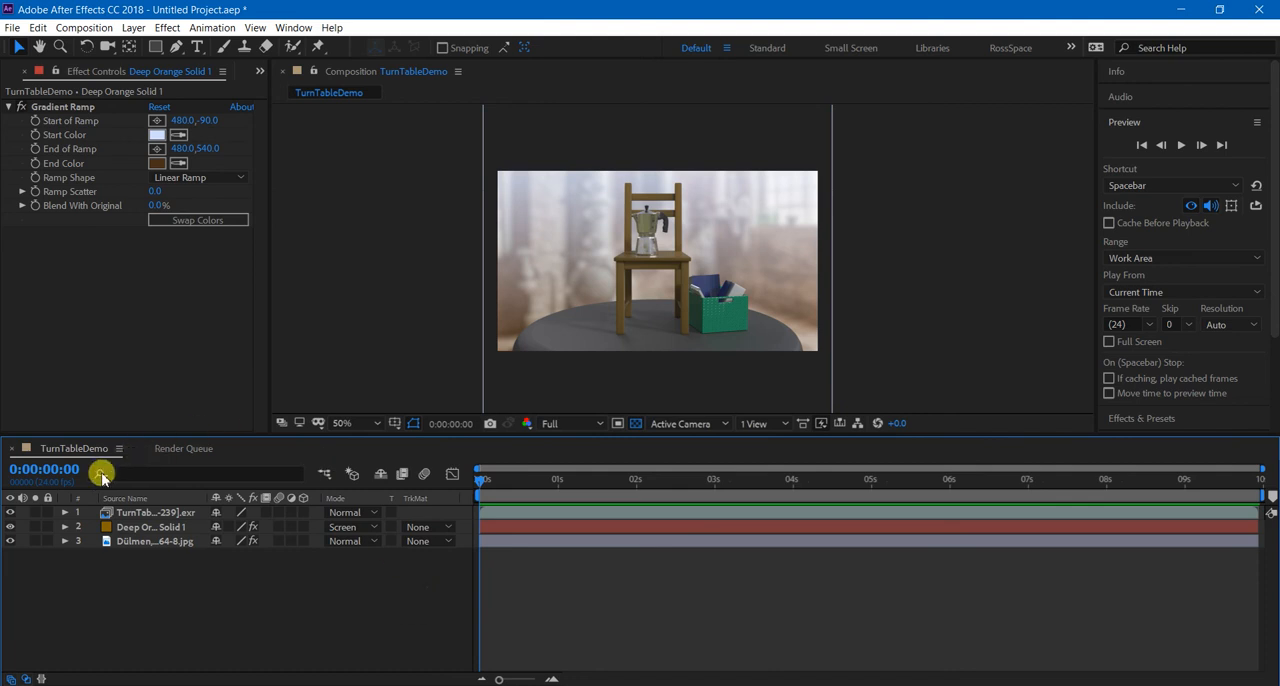
Select the TurnTableDemo composition in the project and send it to the Adobe Media Encoder queue.
left_click(20, 76)
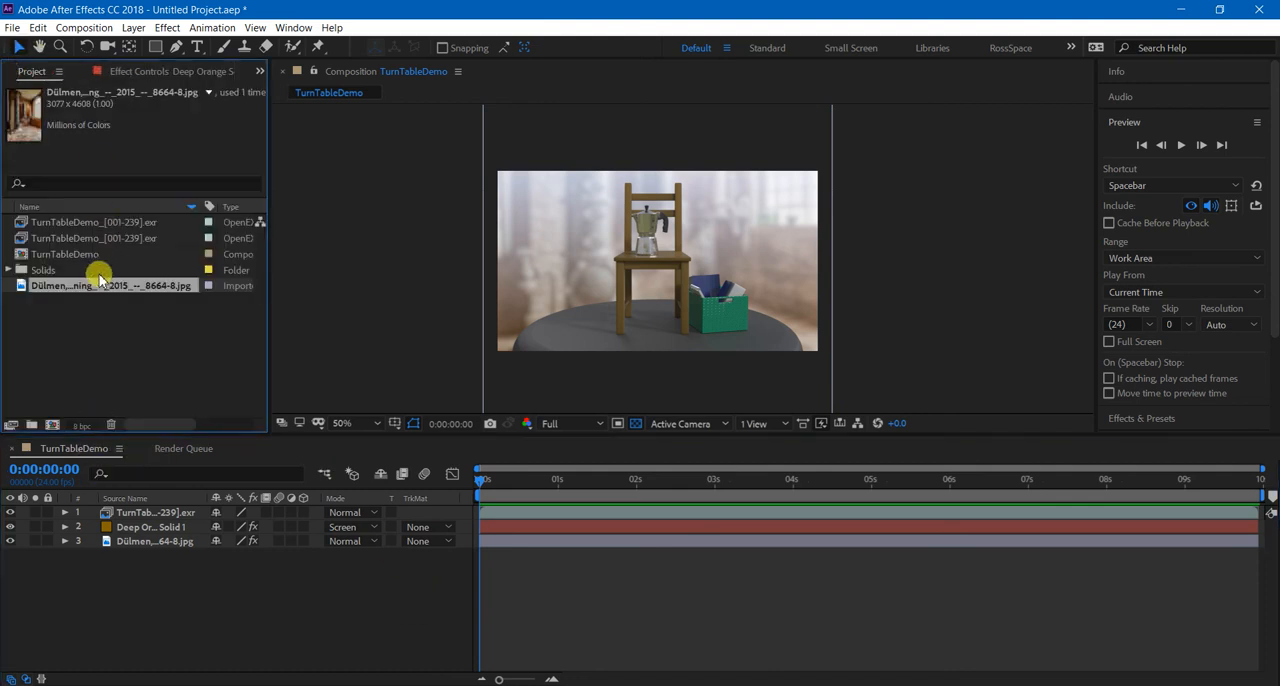
left_click(64, 258)
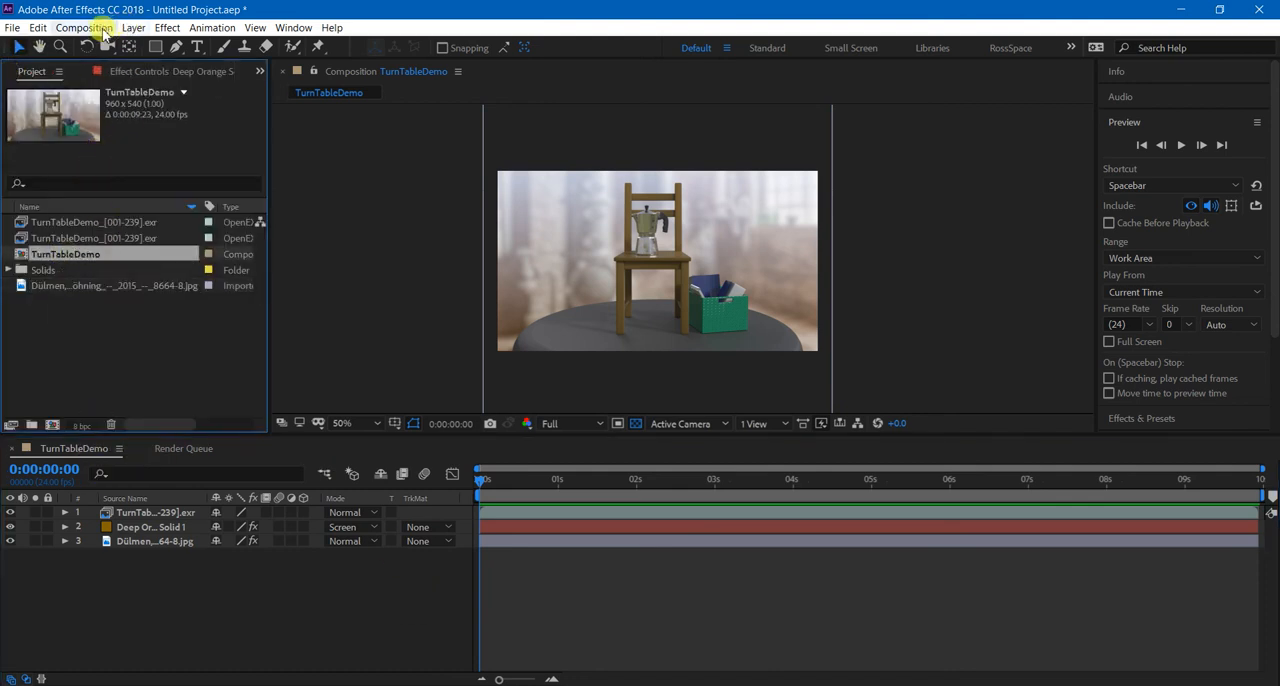
left_click(100, 27)
left_click(156, 136)
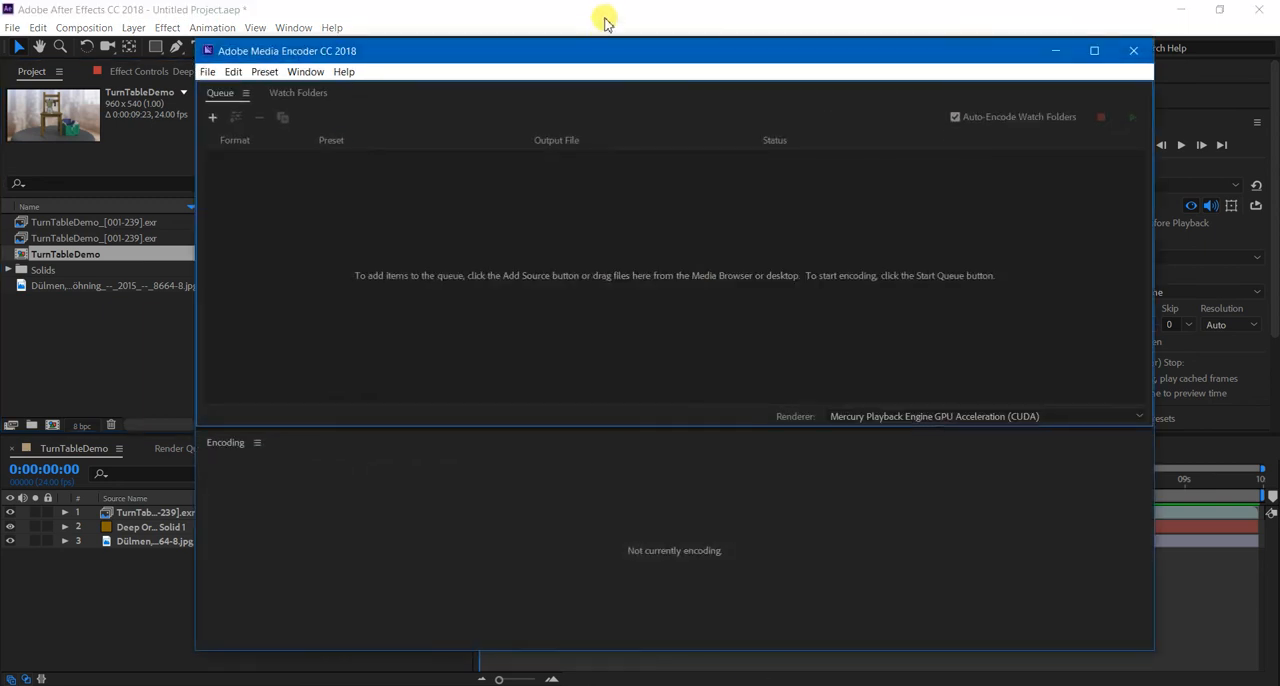
mouse_move(845, 677)
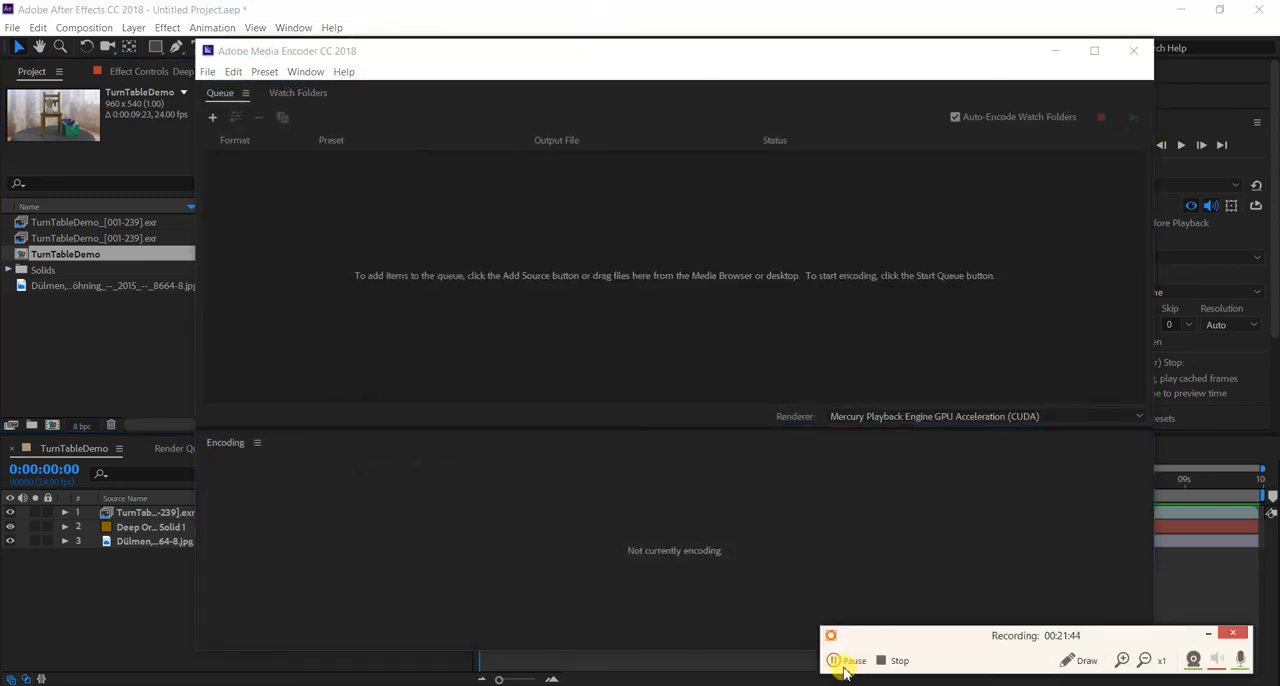
left_click(551, 284)
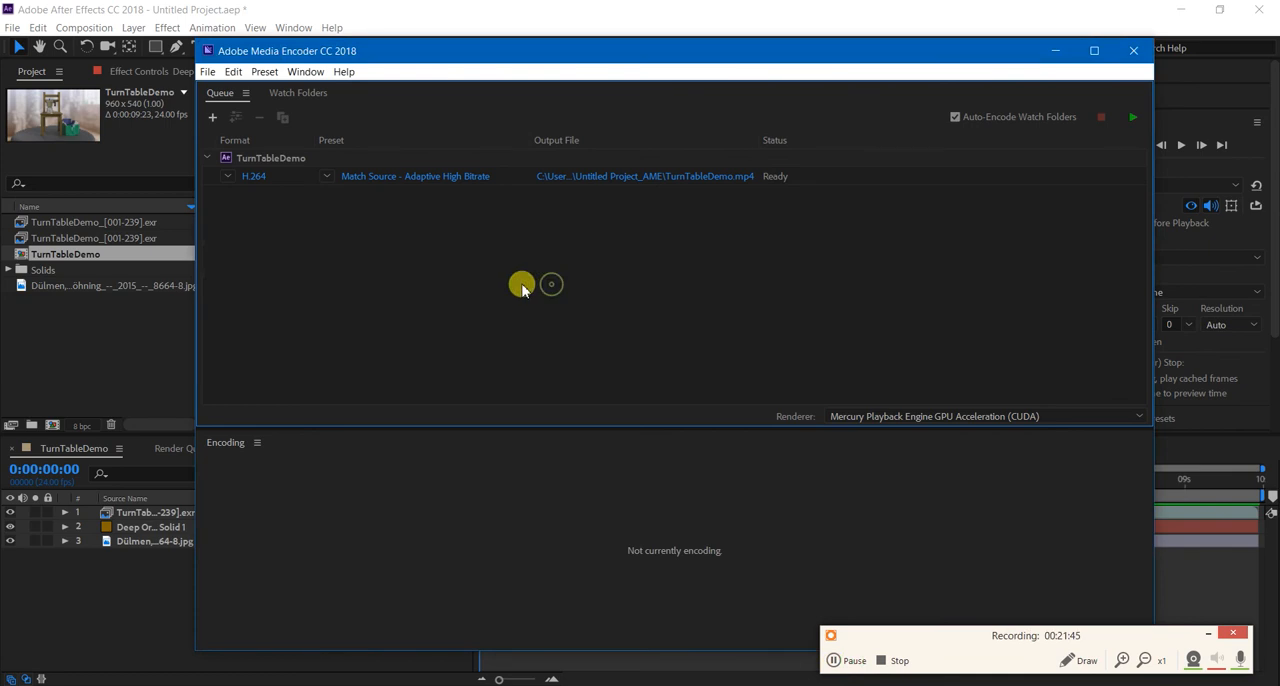
Change the queued TurnTableDemo export's format to MPEG4.
left_click(251, 180)
left_click(254, 333)
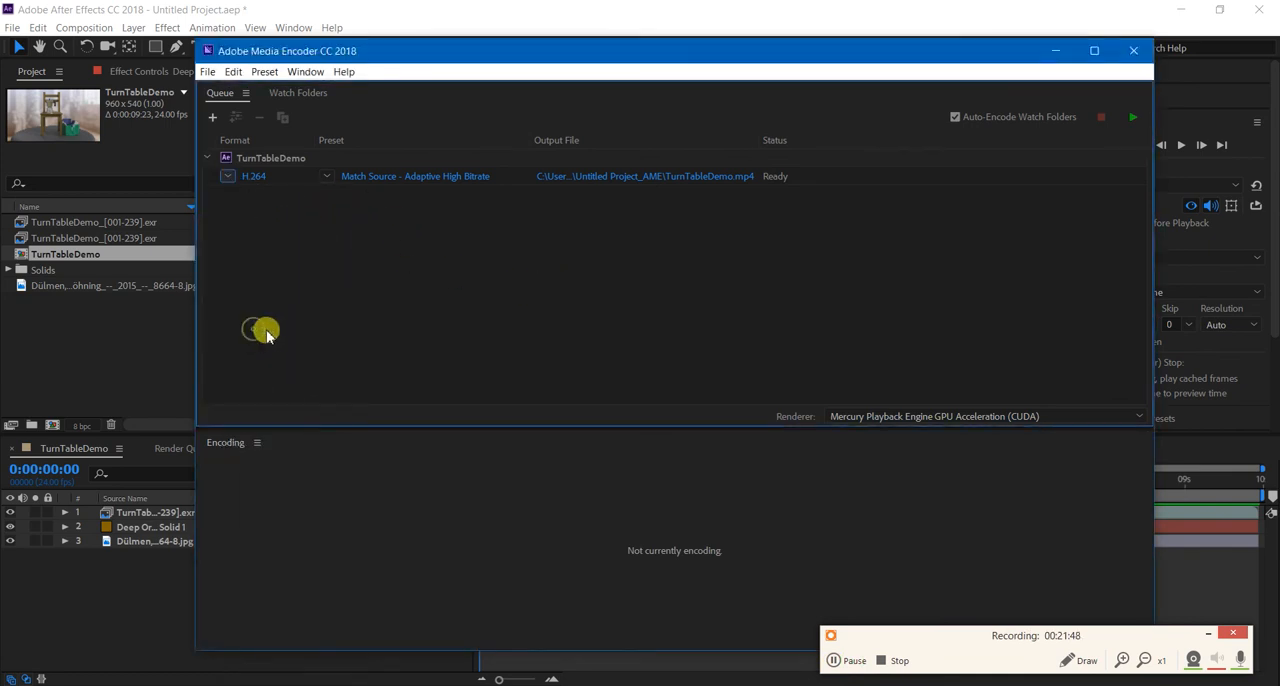
left_click(222, 177)
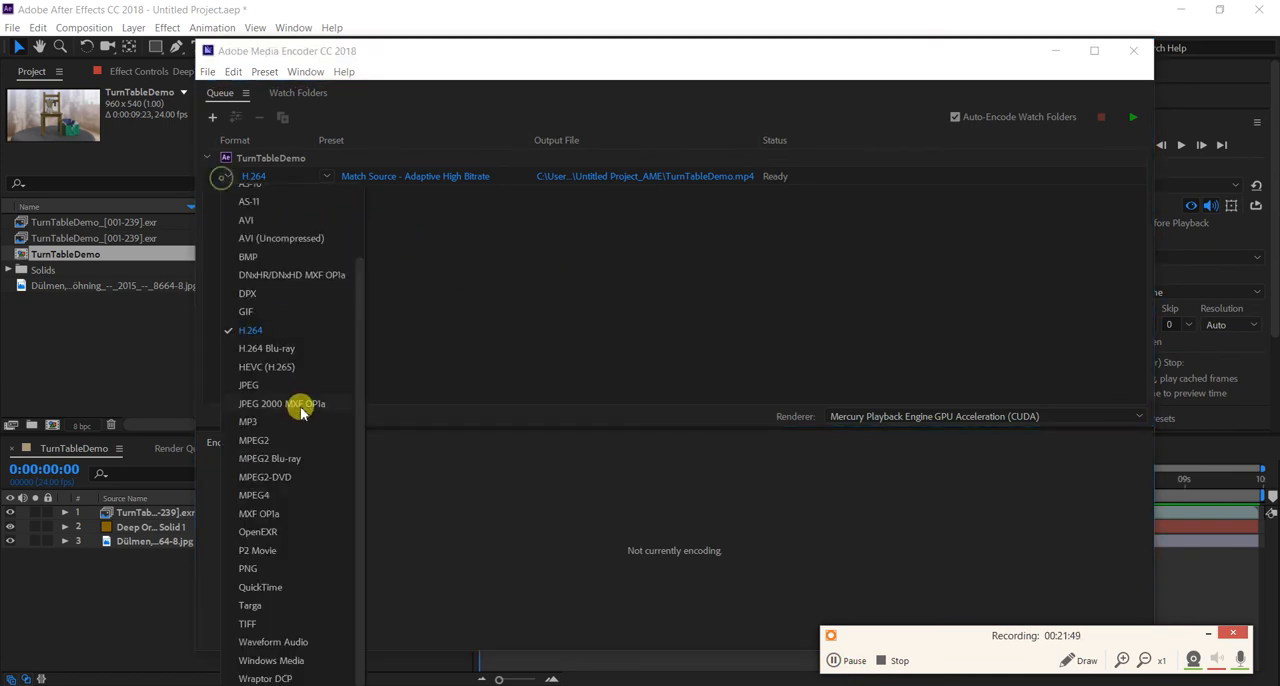
left_click(272, 495)
Set the queued TurnTableDemo export's format back to H.264.
left_click(229, 177)
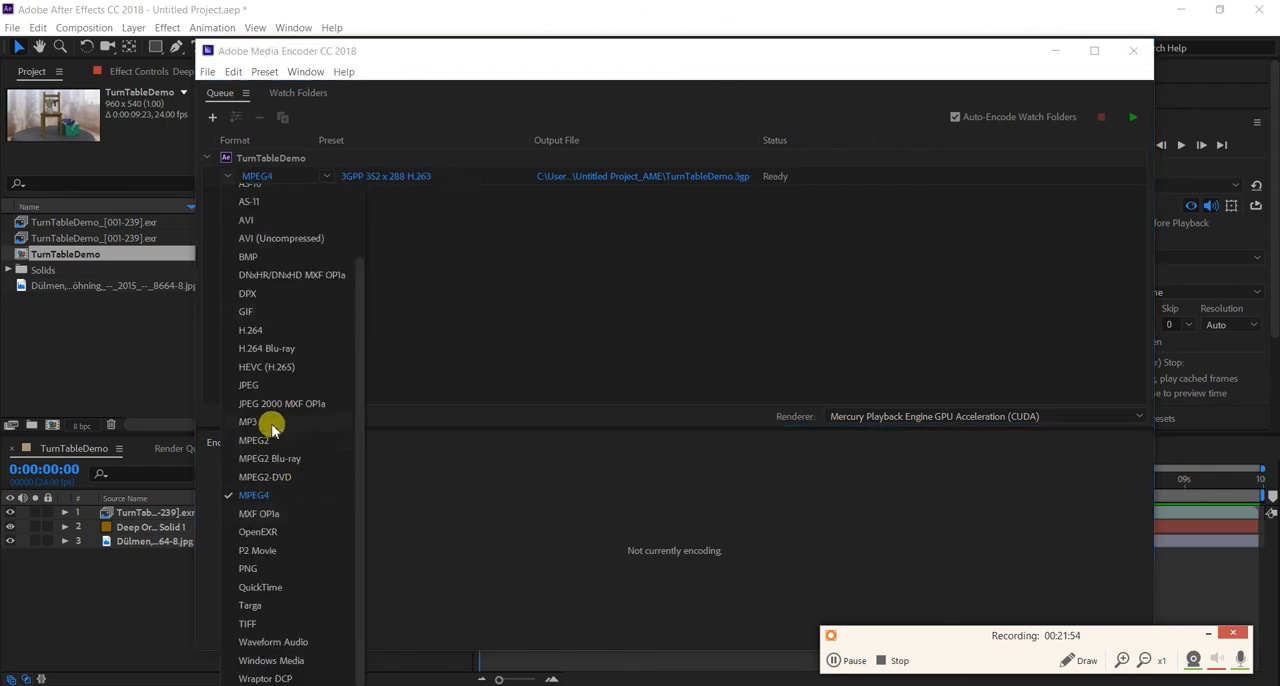
left_click(286, 332)
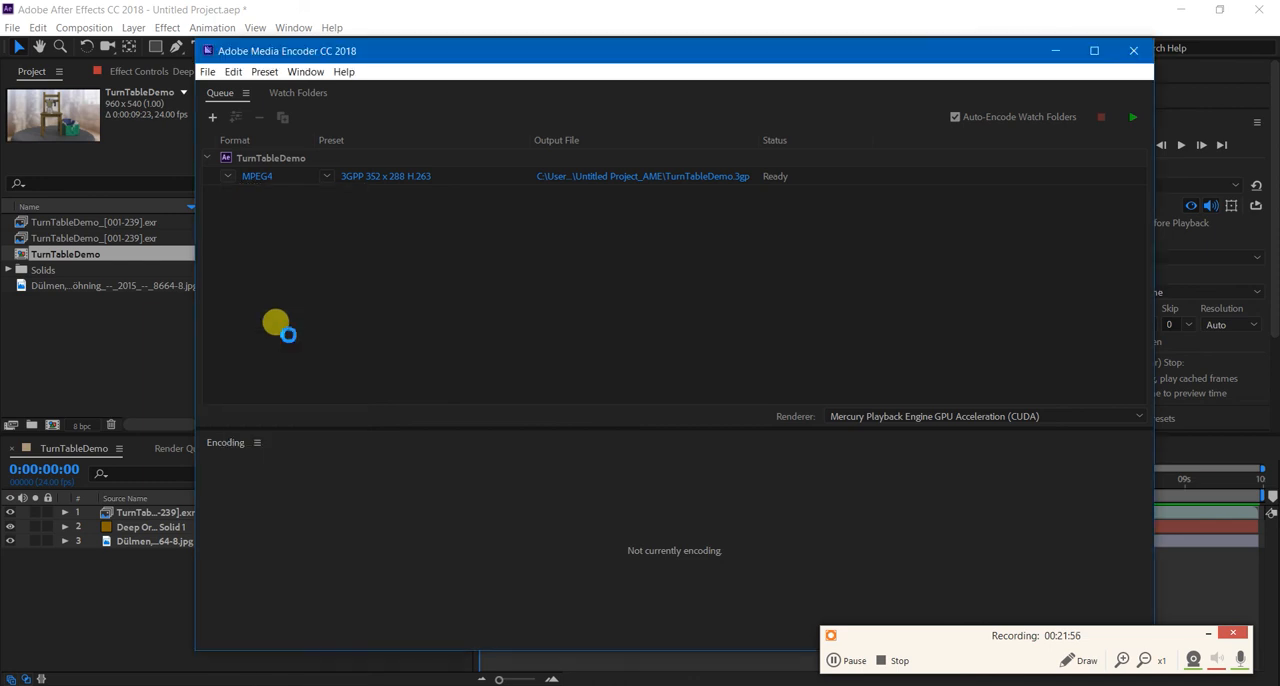
left_click(240, 178)
left_click(276, 222)
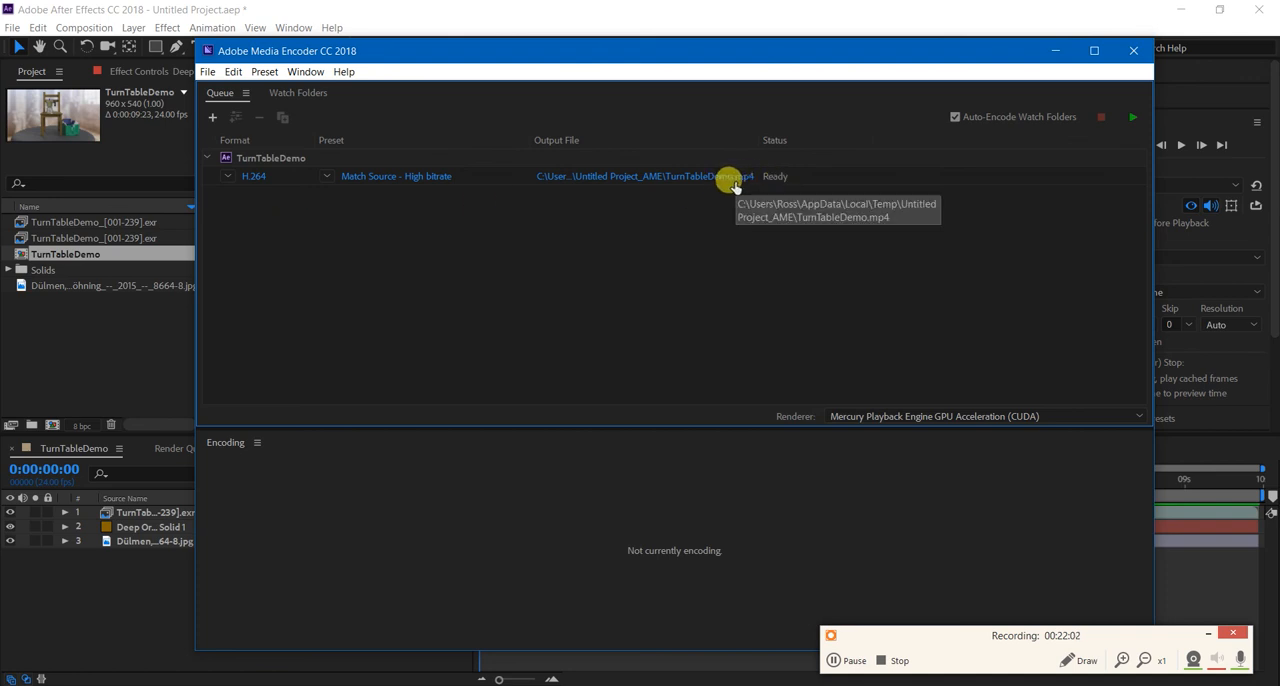
left_click(1240, 658)
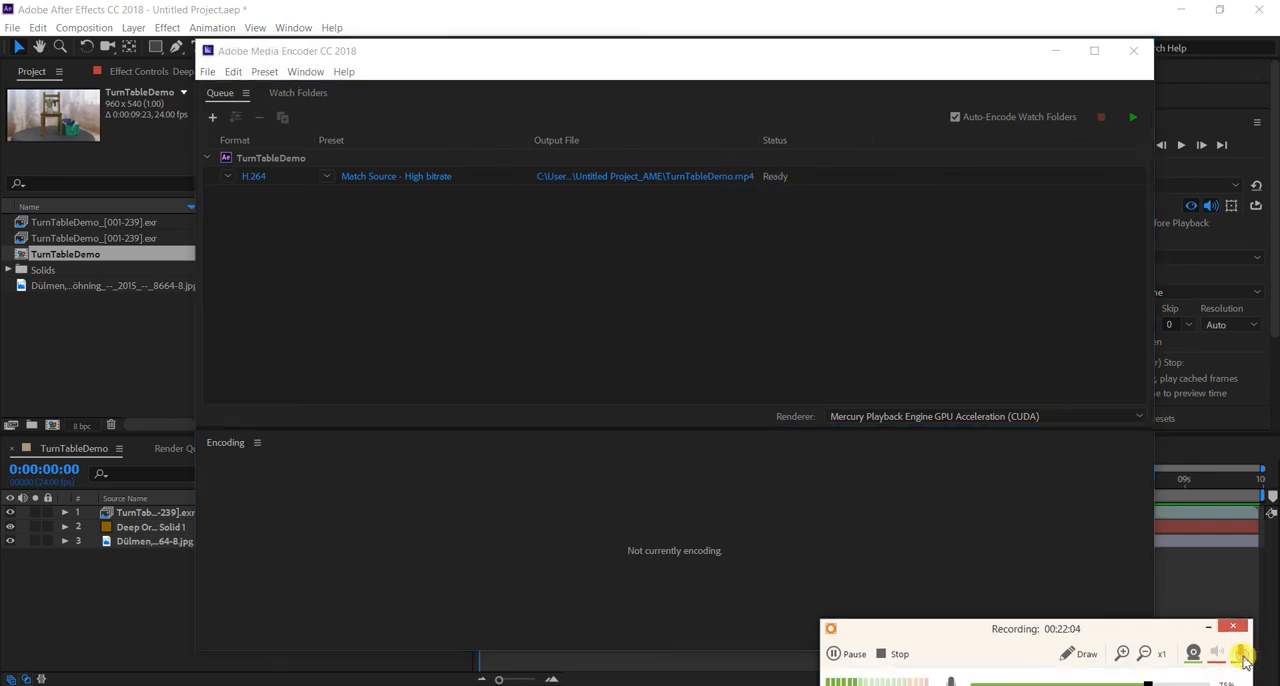
left_click(1209, 628)
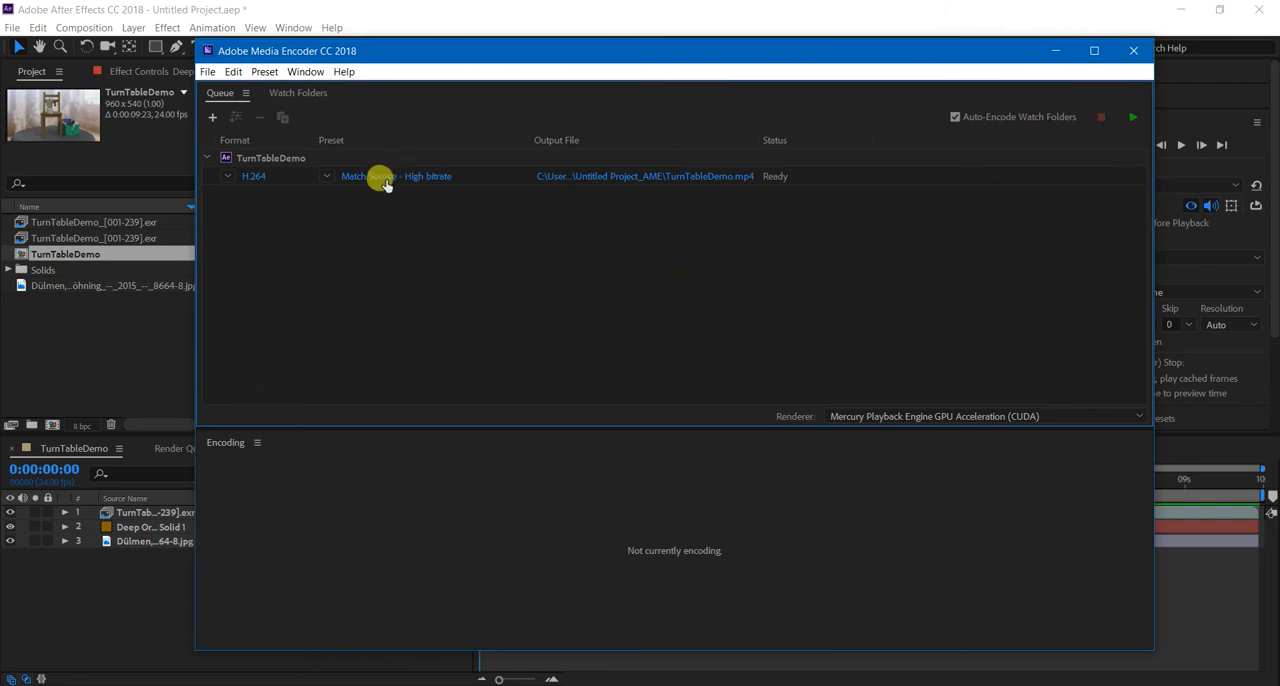
Change the queued TurnTableDemo export's preset to YouTube 720p HD.
left_click(328, 177)
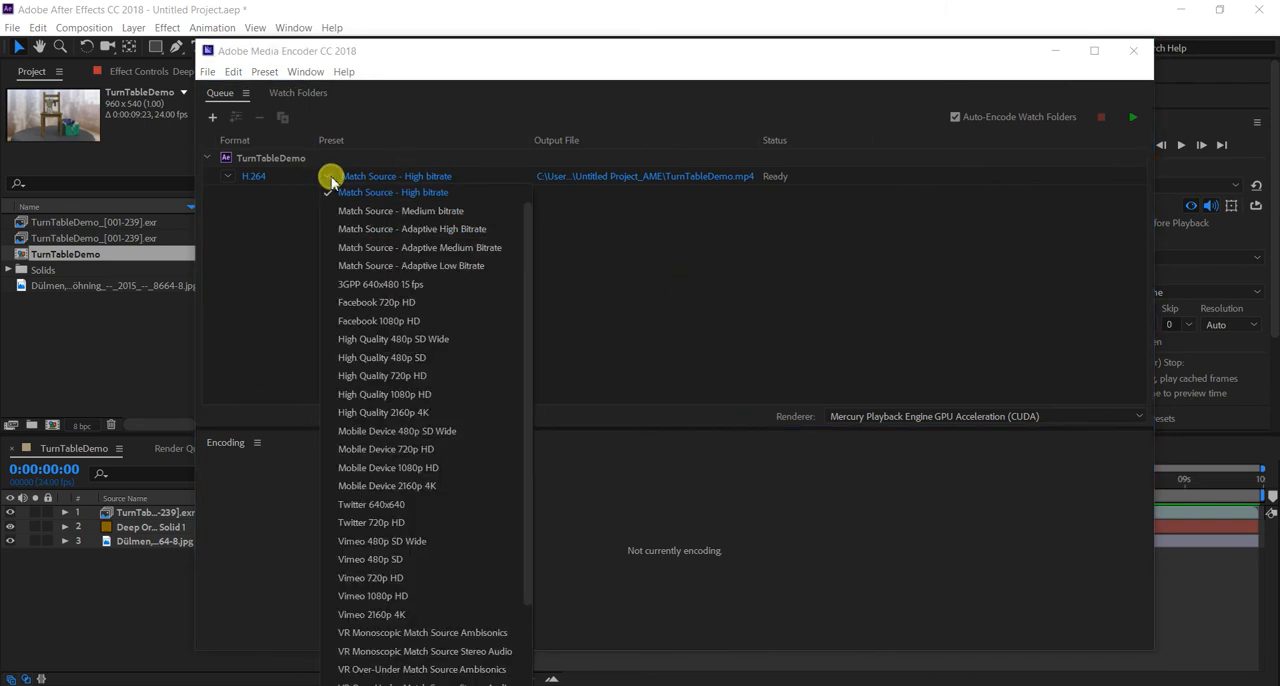
scroll(395, 265, "up", 1)
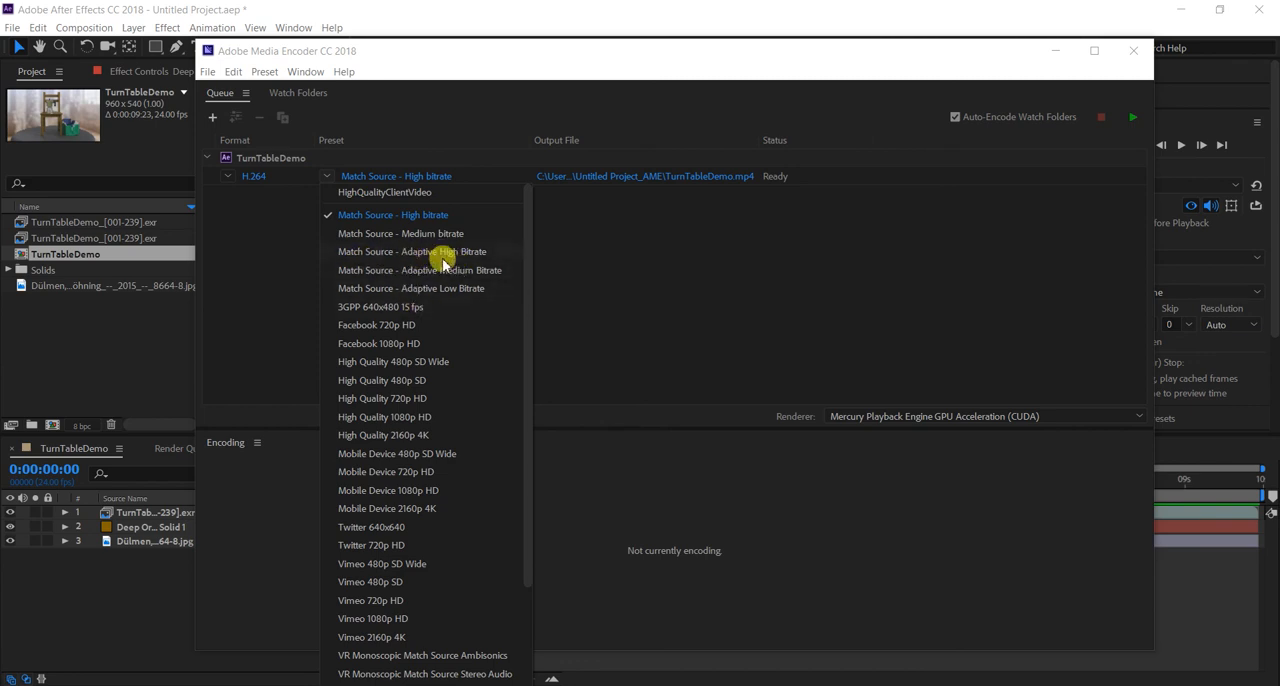
scroll(443, 262, "down", 3)
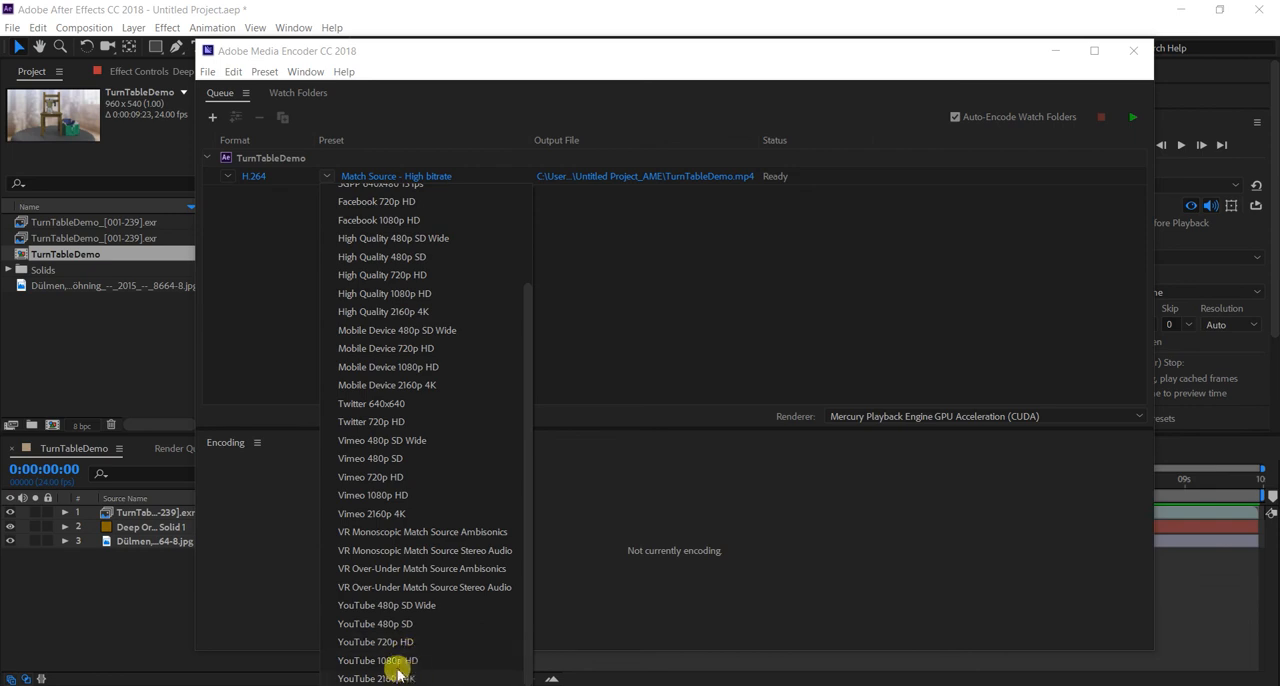
left_click(358, 642)
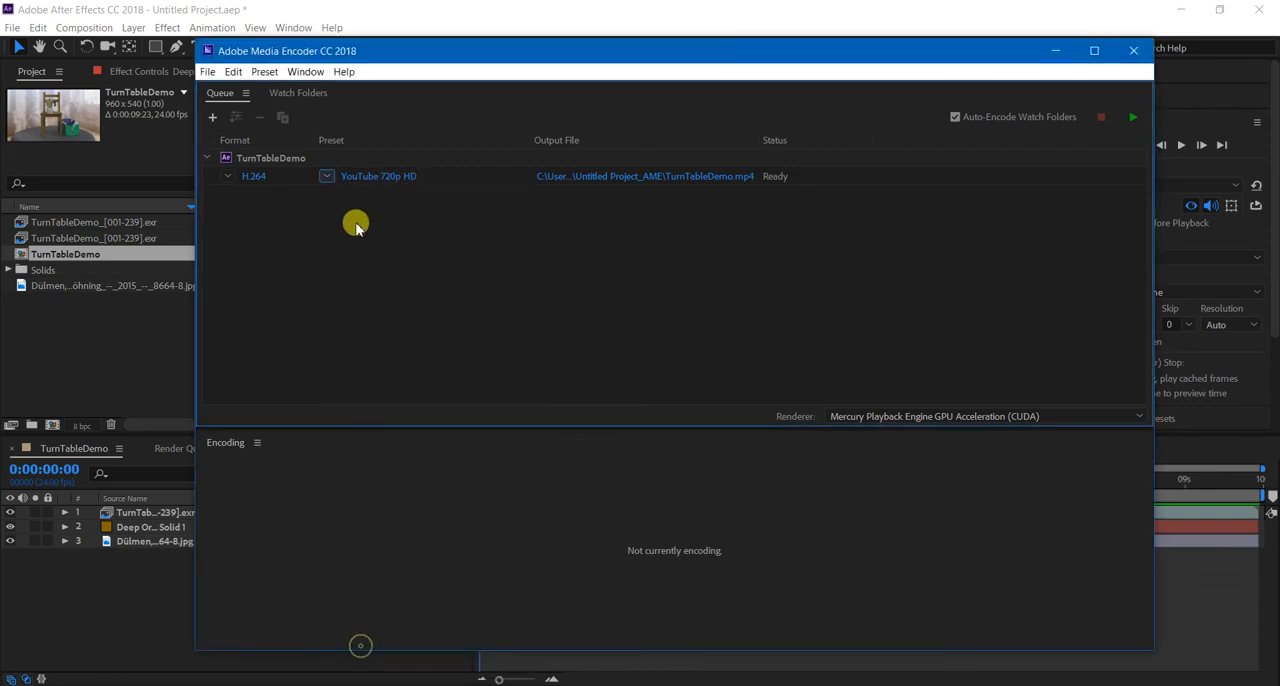
Set the queued TurnTableDemo export's preset back to Match Source - High bitrate.
left_click(327, 182)
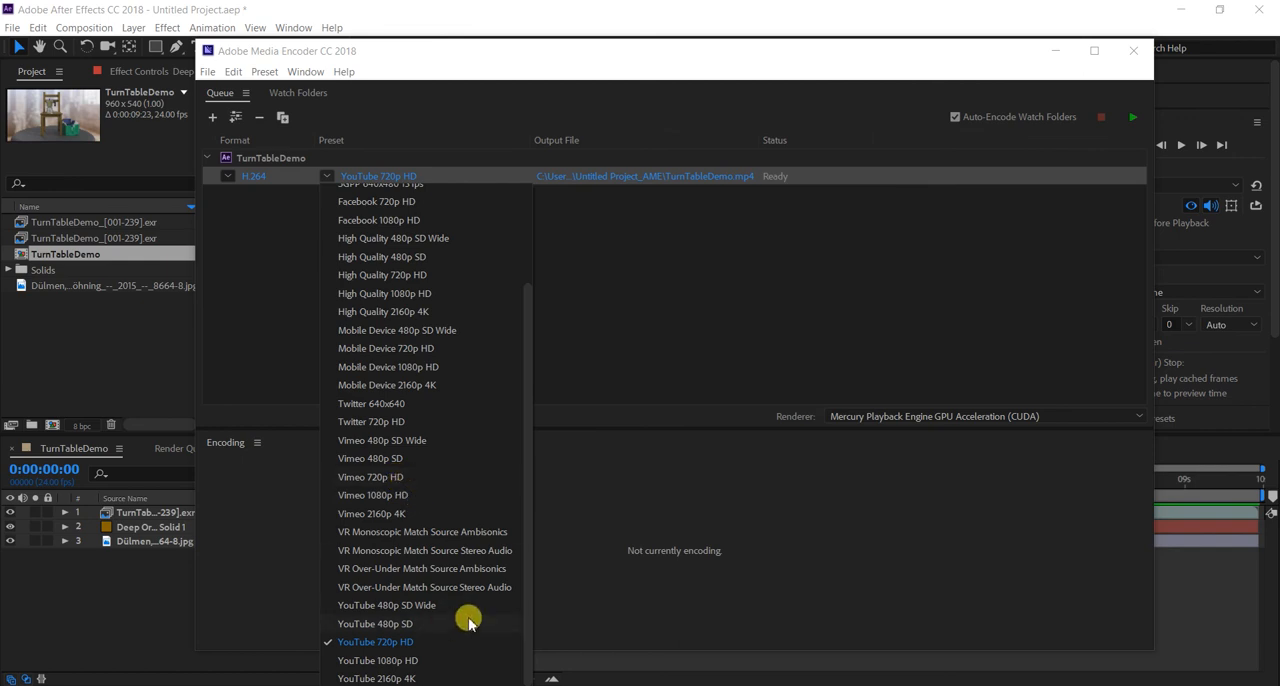
scroll(426, 660, "up", 3)
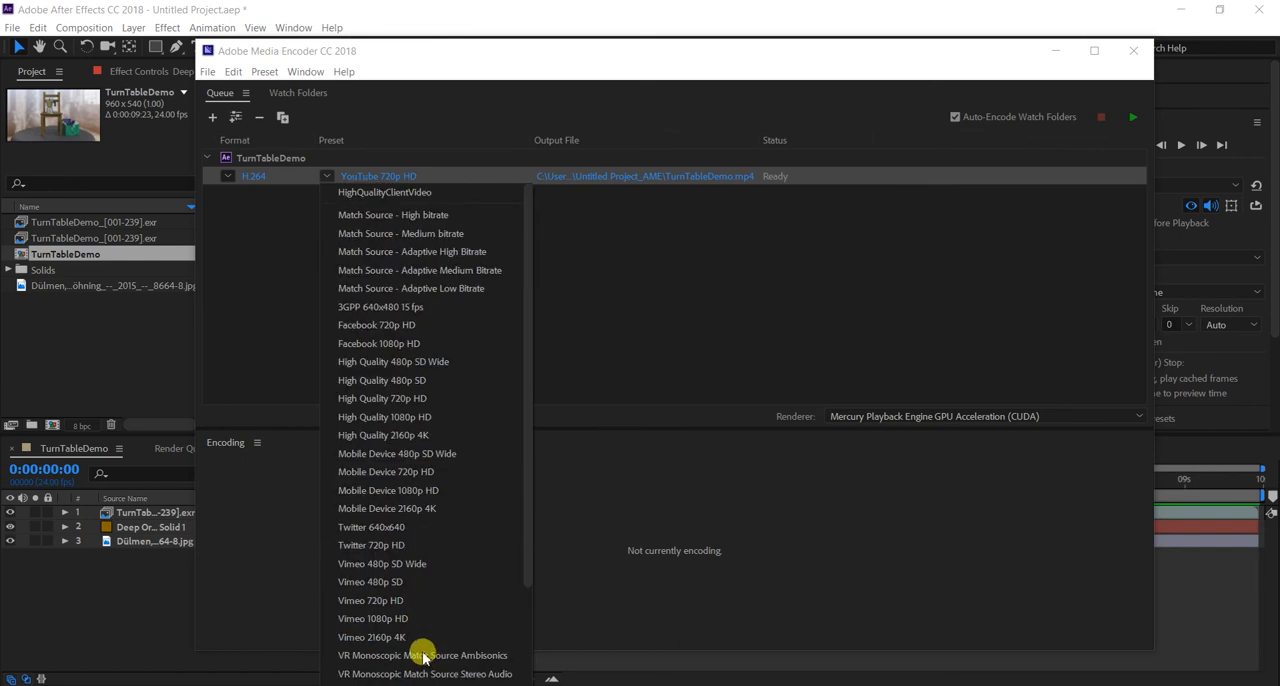
left_click(410, 217)
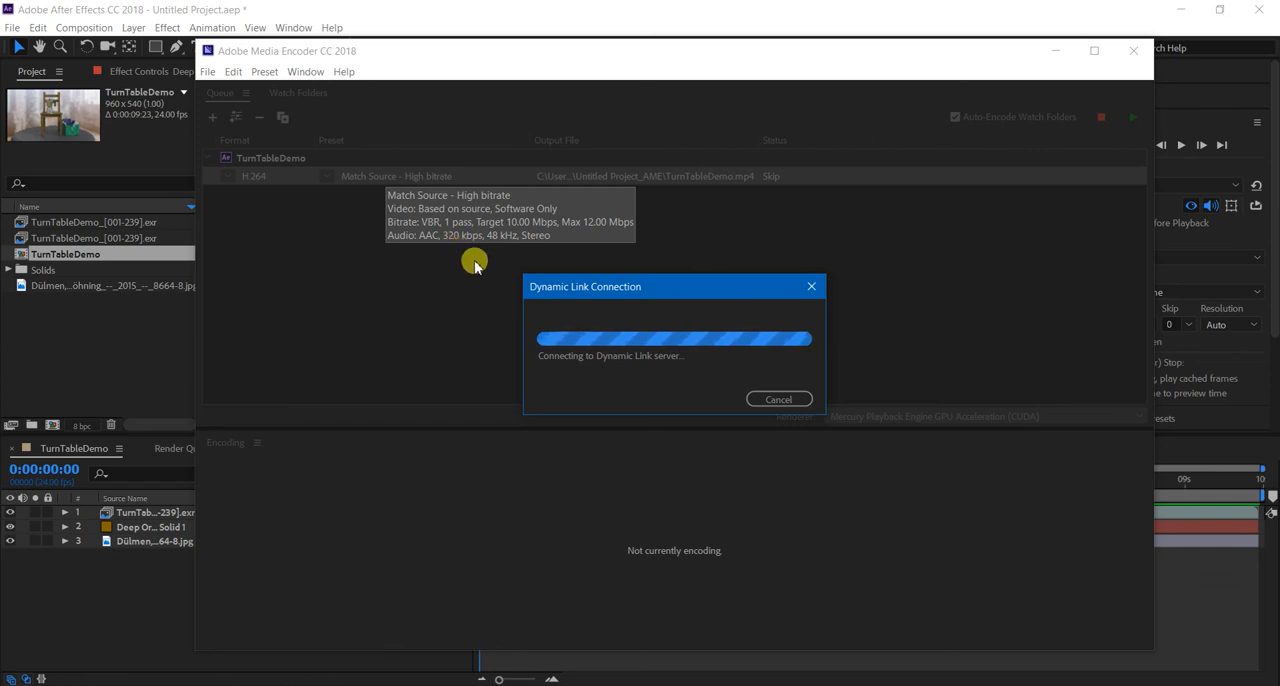
Open the TurnTableDemo export settings, disable audio export and set the target bitrate to 5 Mbps.
left_click(370, 180)
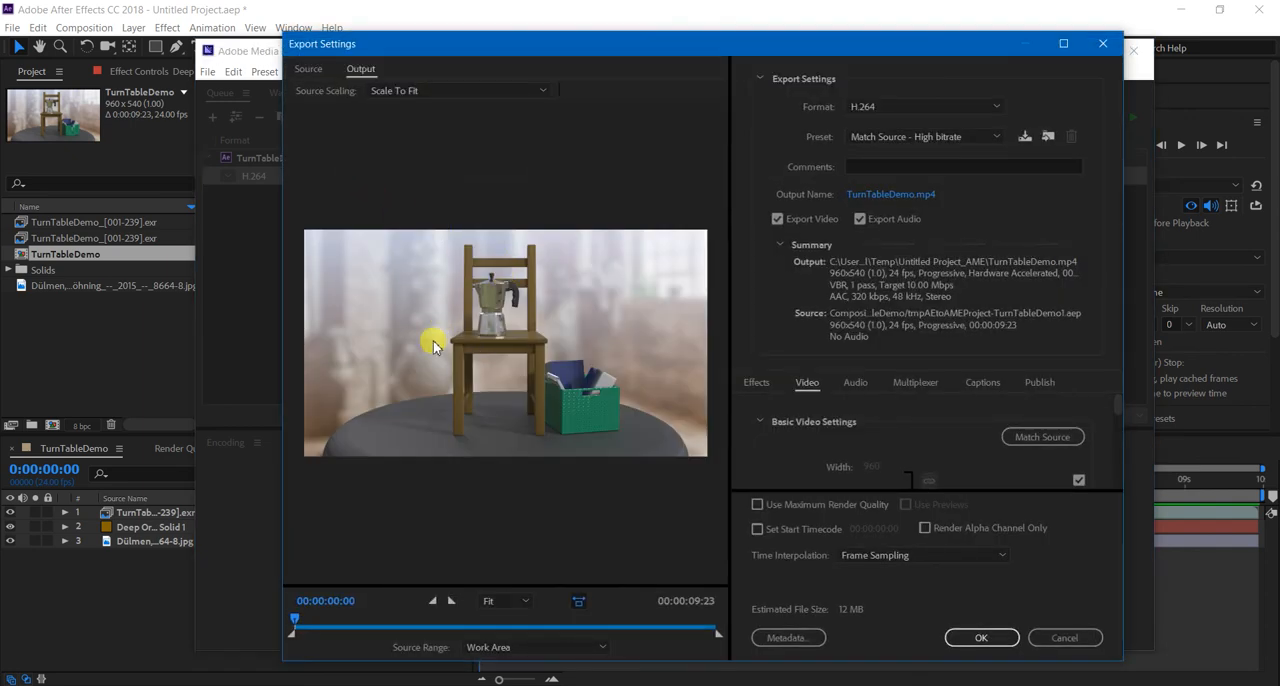
left_click(860, 218)
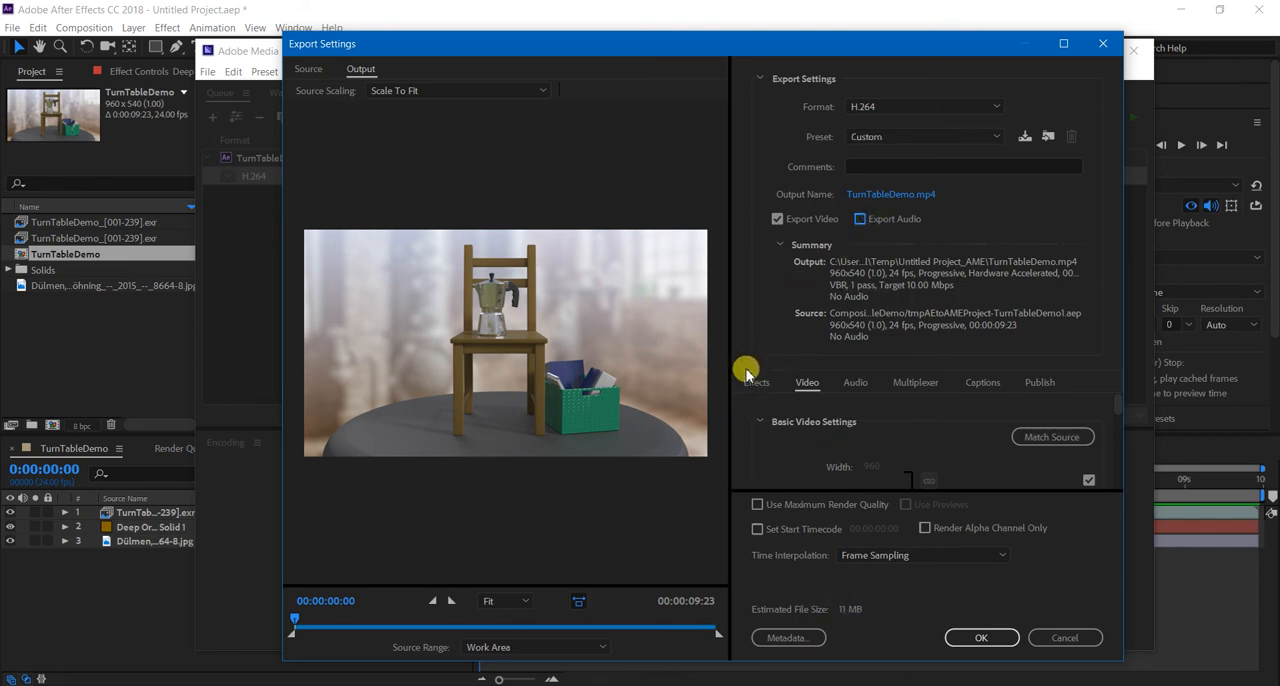
scroll(777, 437, "down", 5)
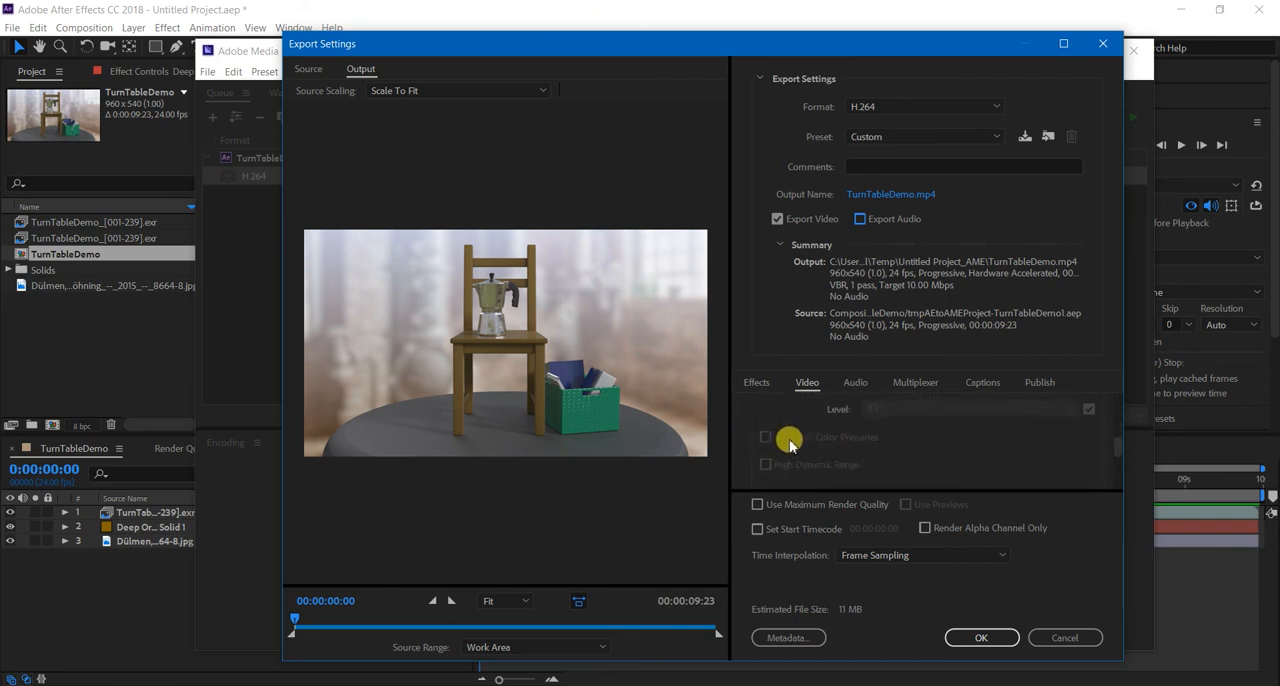
scroll(789, 441, "down", 3)
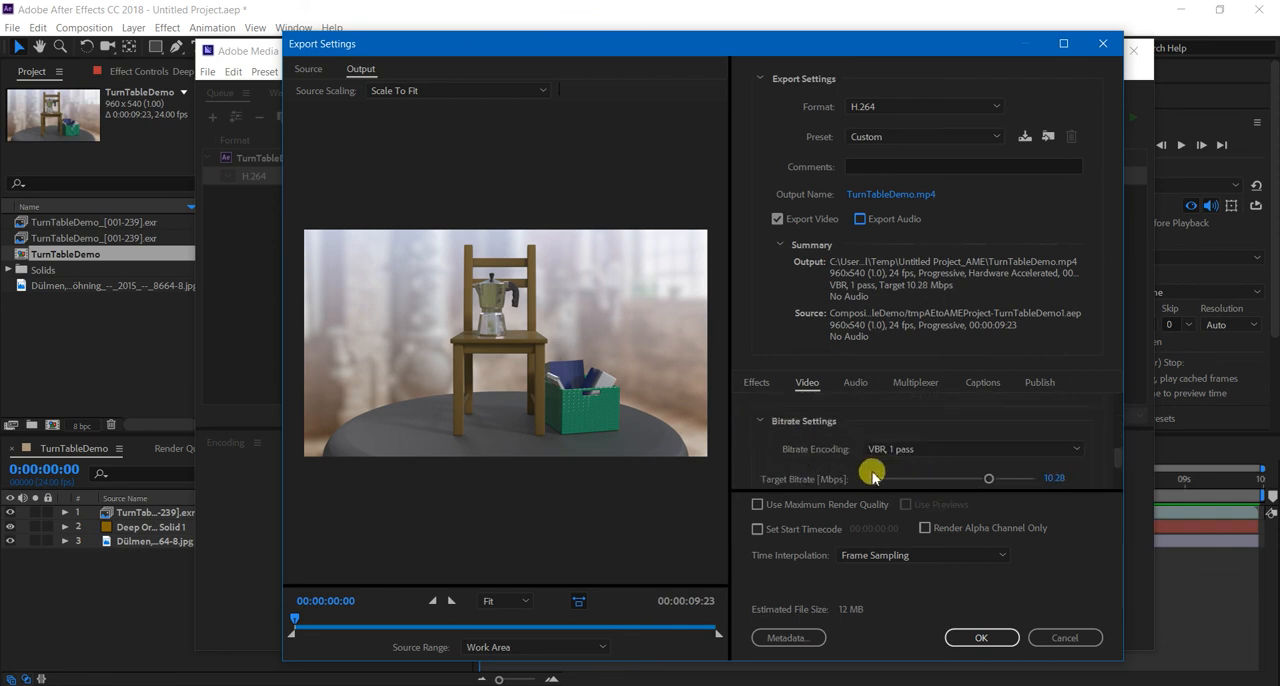
scroll(803, 455, "down", 1)
left_click_drag(955, 452, 935, 456)
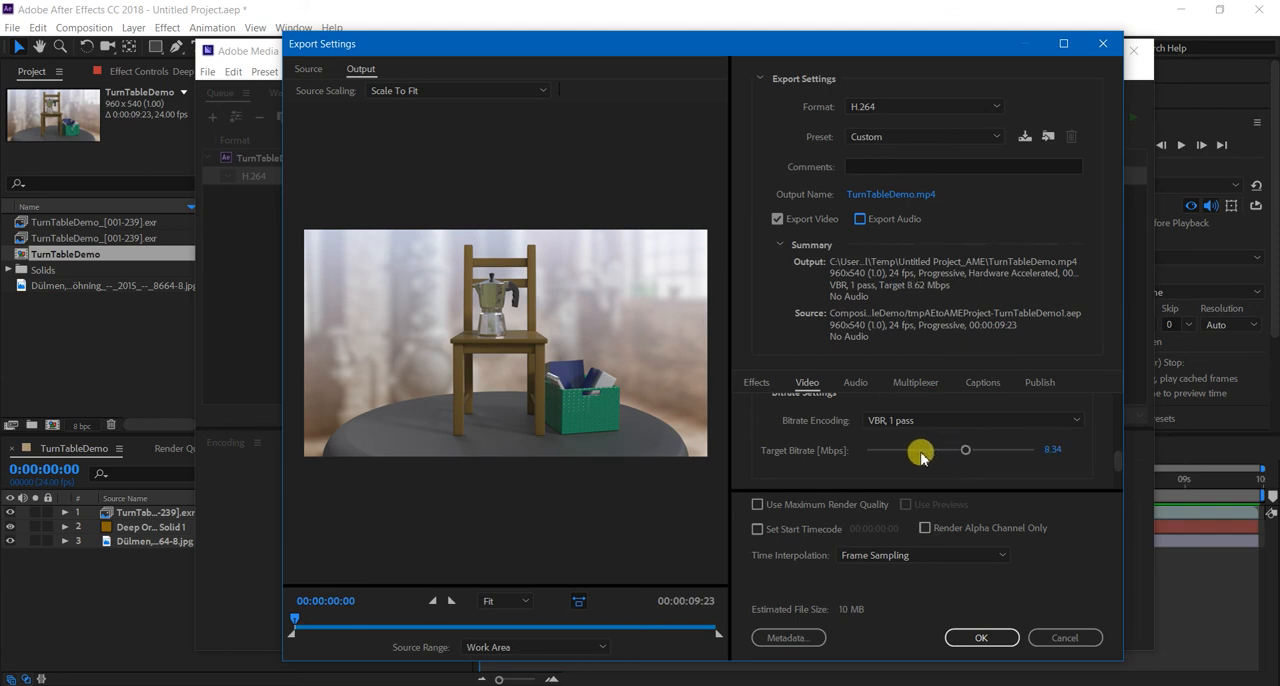
left_click_drag(924, 456, 920, 456)
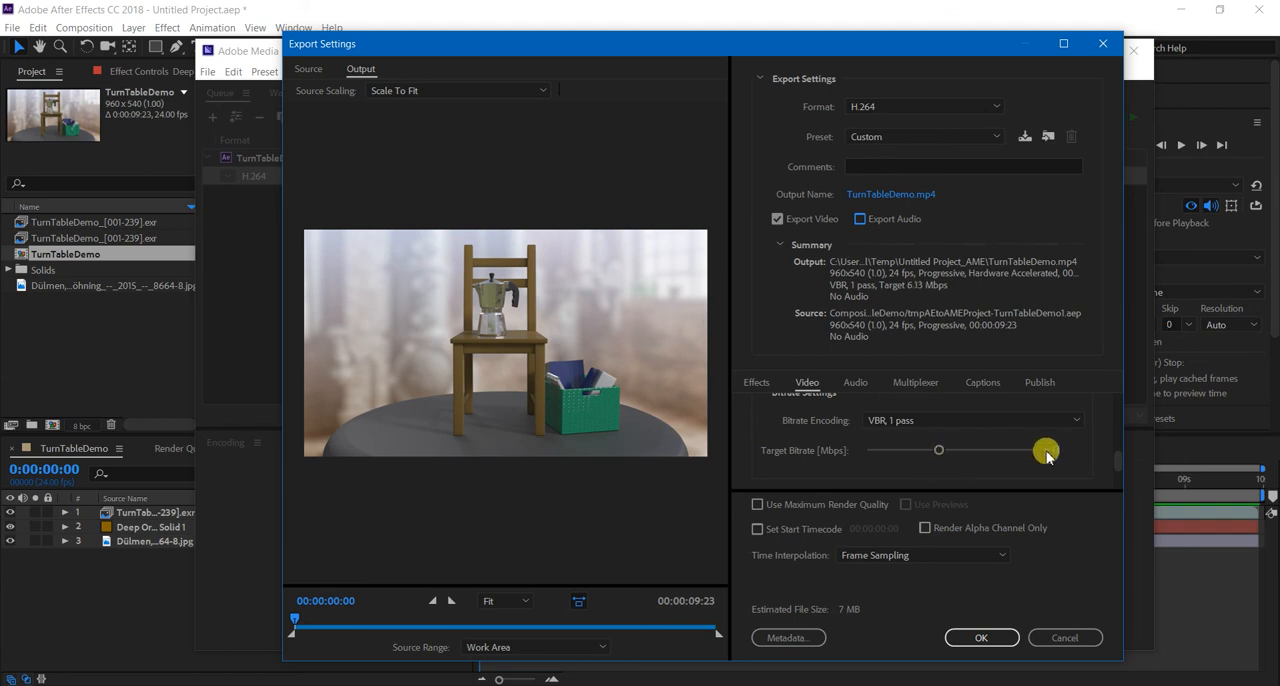
key("Return")
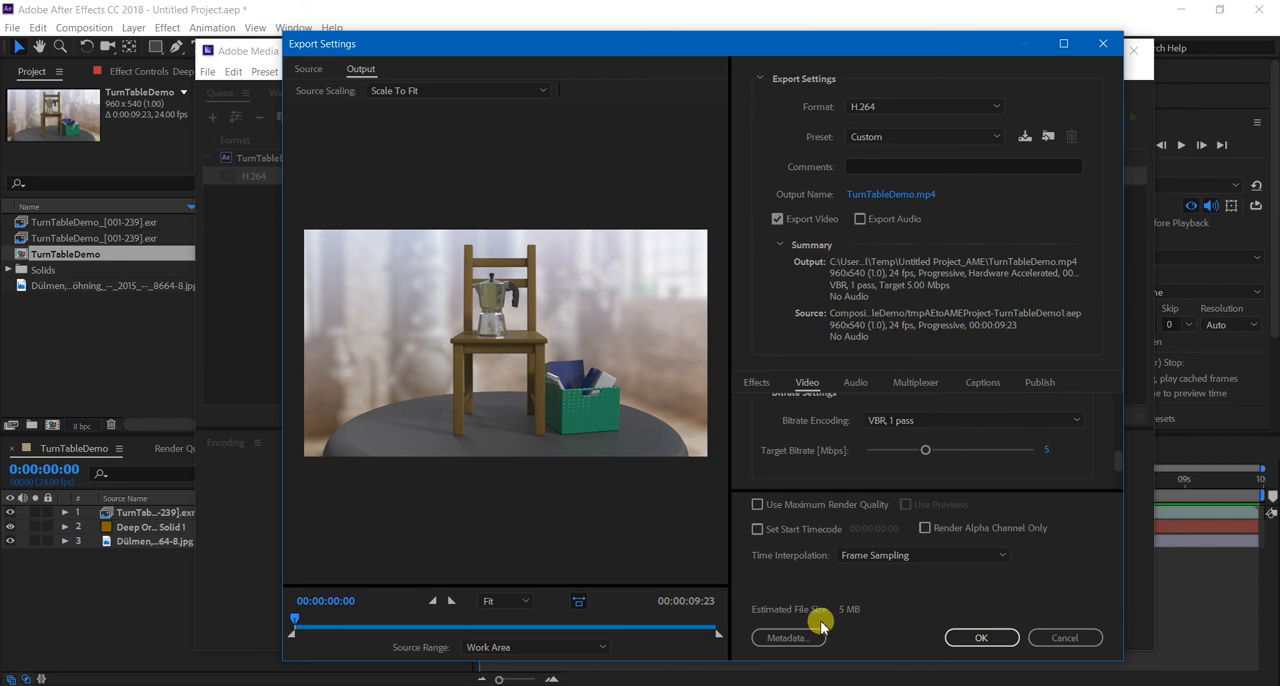
Enable Use Maximum Render Quality for the export and accept the export settings.
scroll(766, 425, "down", 3)
scroll(756, 445, "up", 1)
scroll(756, 452, "up", 5)
scroll(756, 451, "up", 1)
scroll(756, 452, "up", 3)
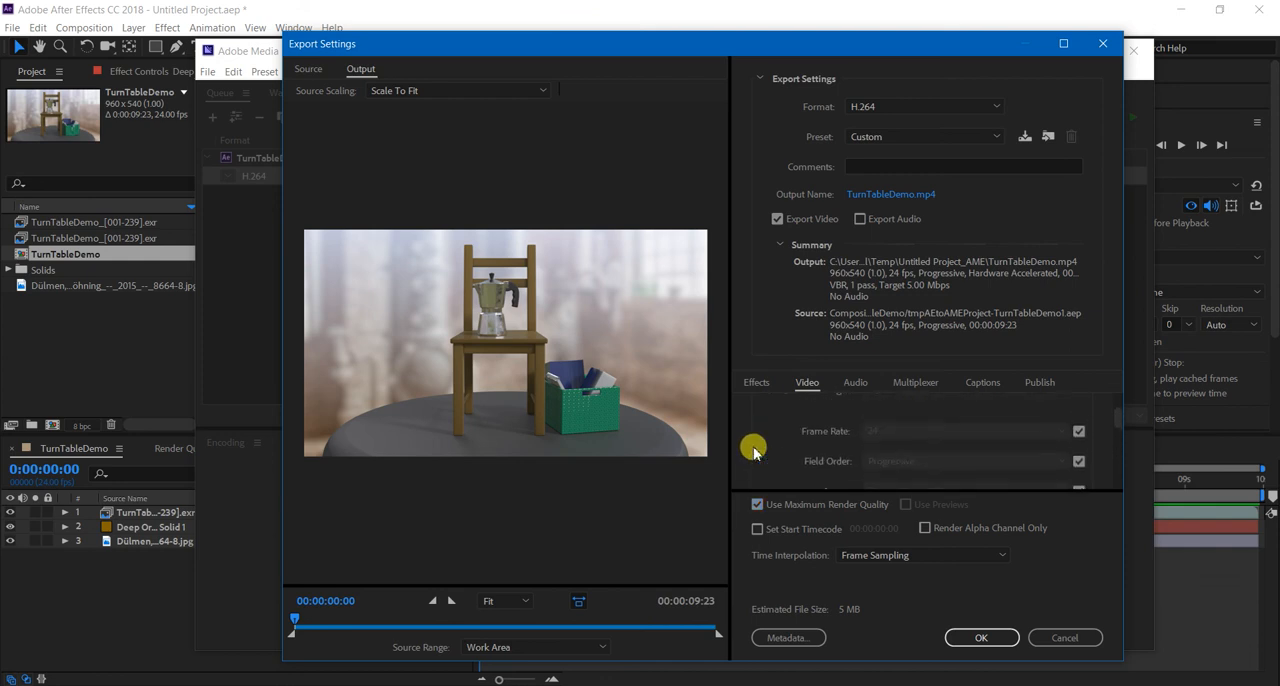
scroll(762, 450, "down", 10)
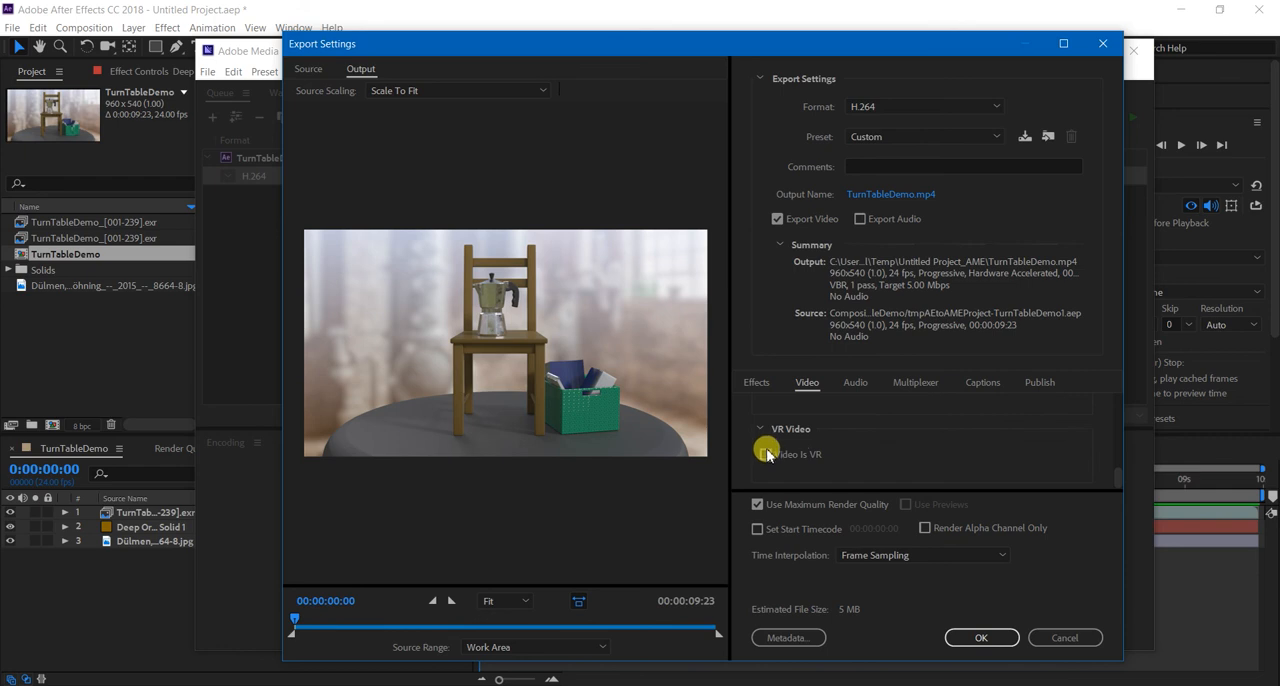
scroll(795, 470, "up", 10)
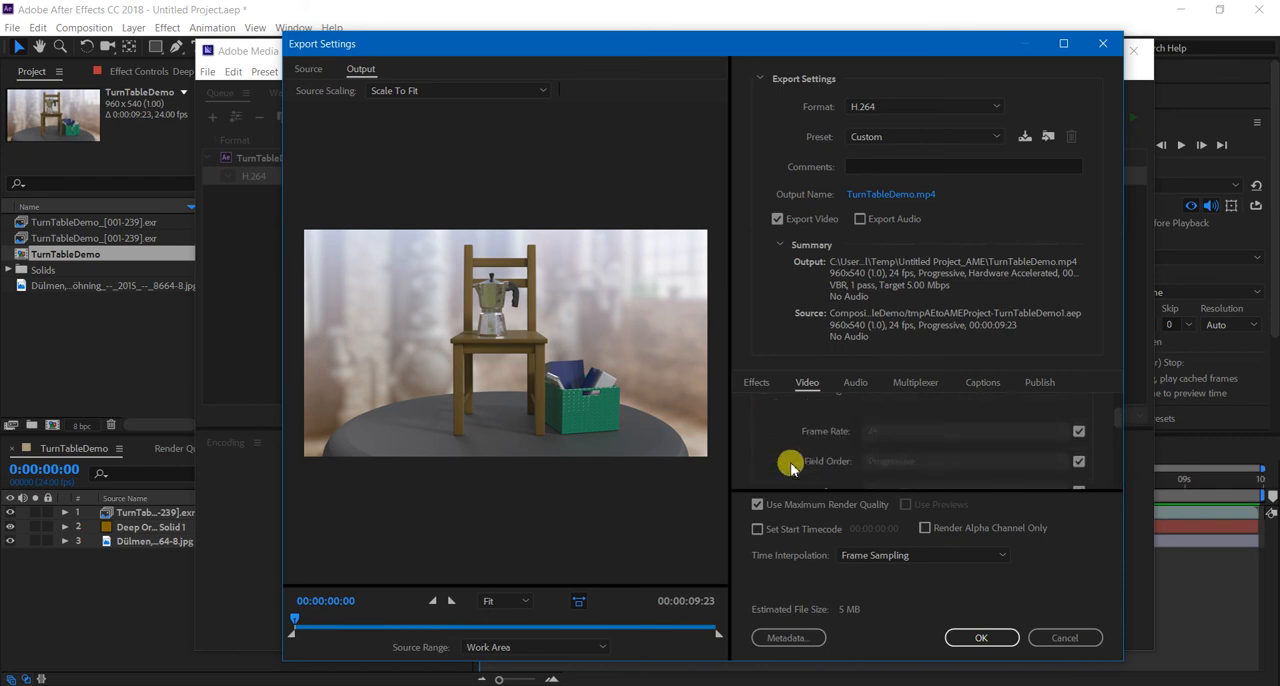
left_click_drag(548, 47, 516, 45)
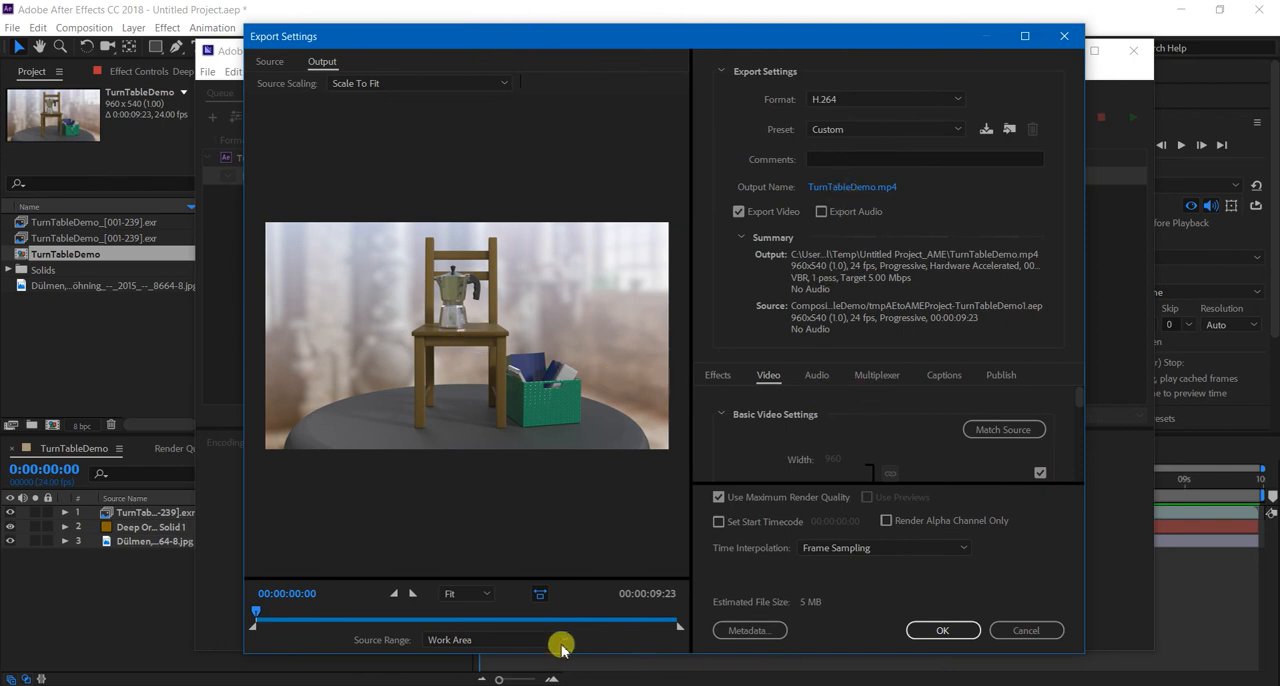
left_click(958, 632)
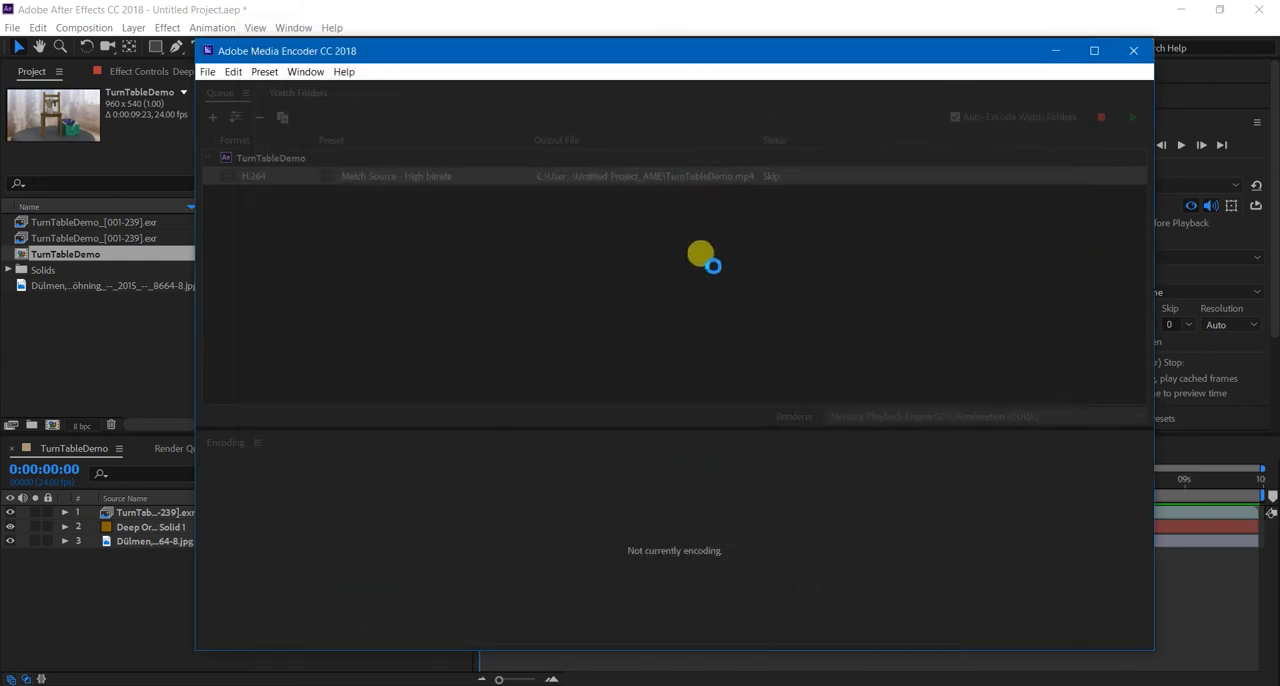
left_click(652, 275)
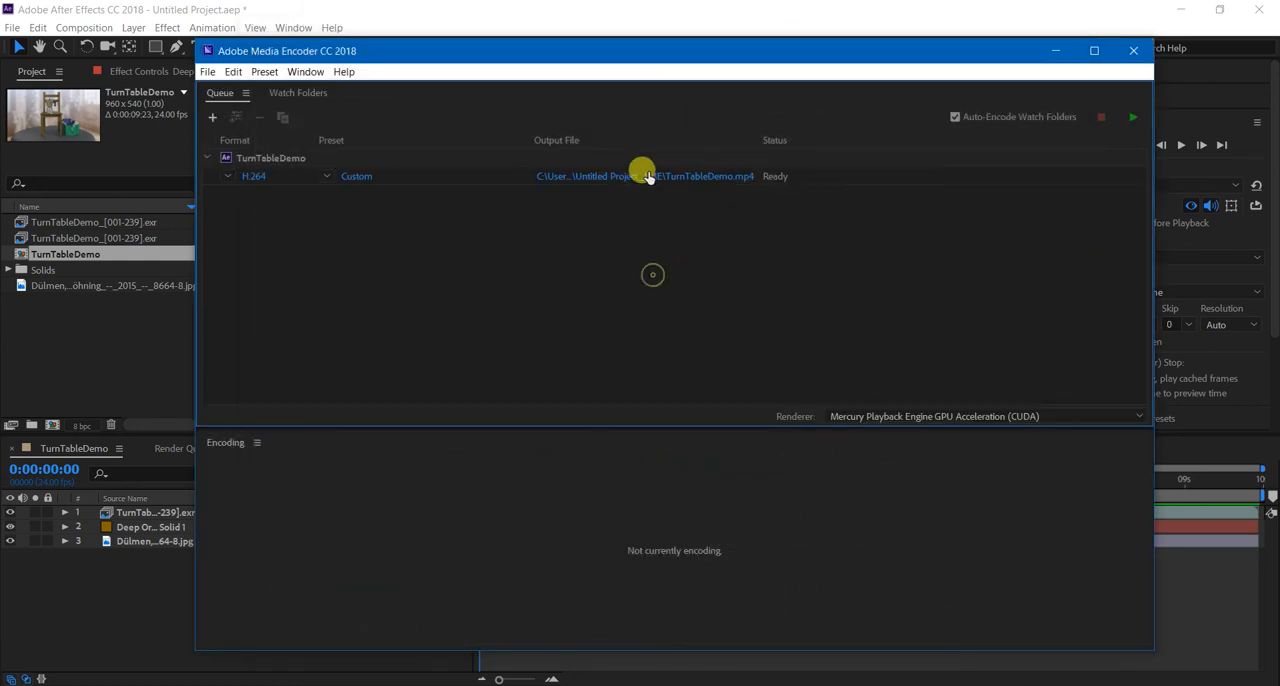
Open the export's output file location and browse to D:\Teaching_Material\ANIM141_SP_2017\Distillery\movies.
left_click(651, 177)
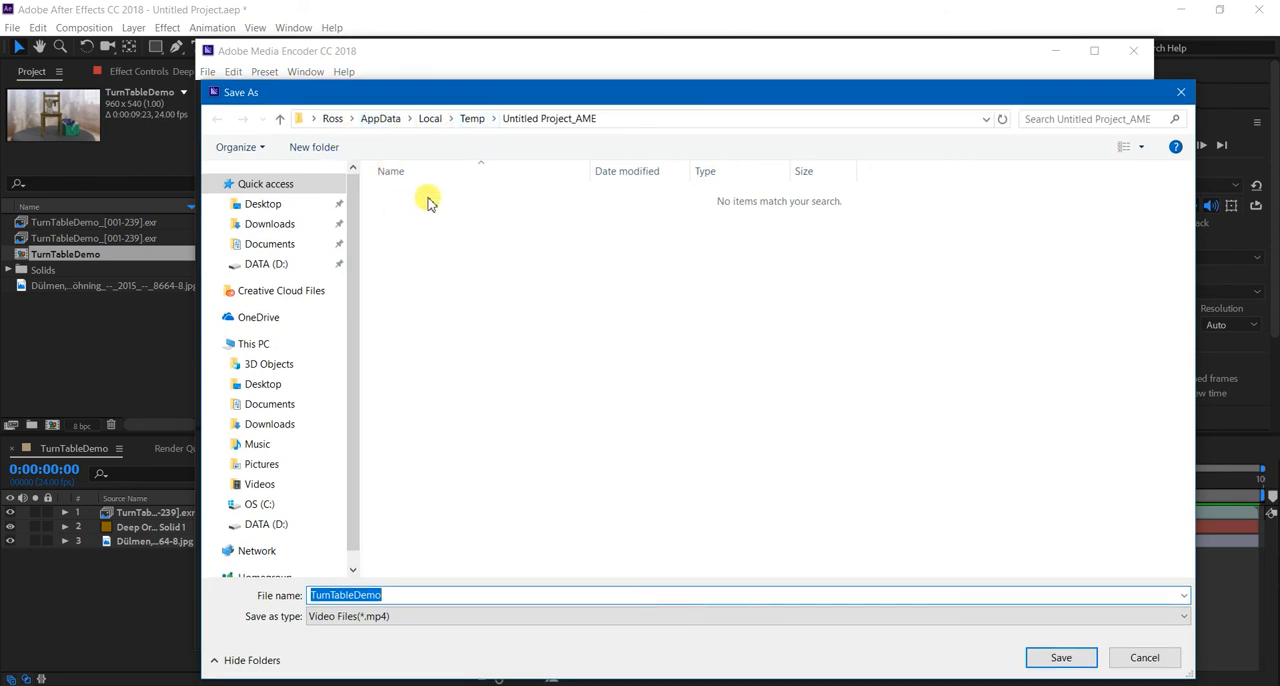
left_click(260, 268)
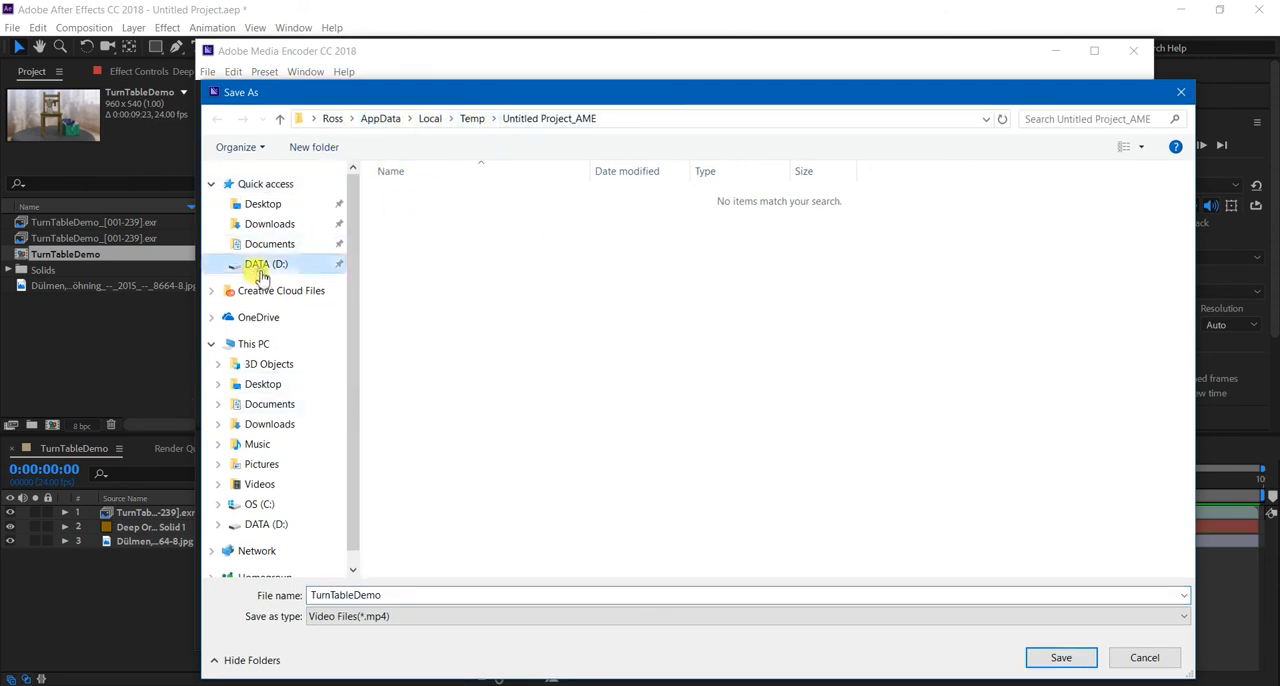
left_click(424, 234)
double_click(424, 234)
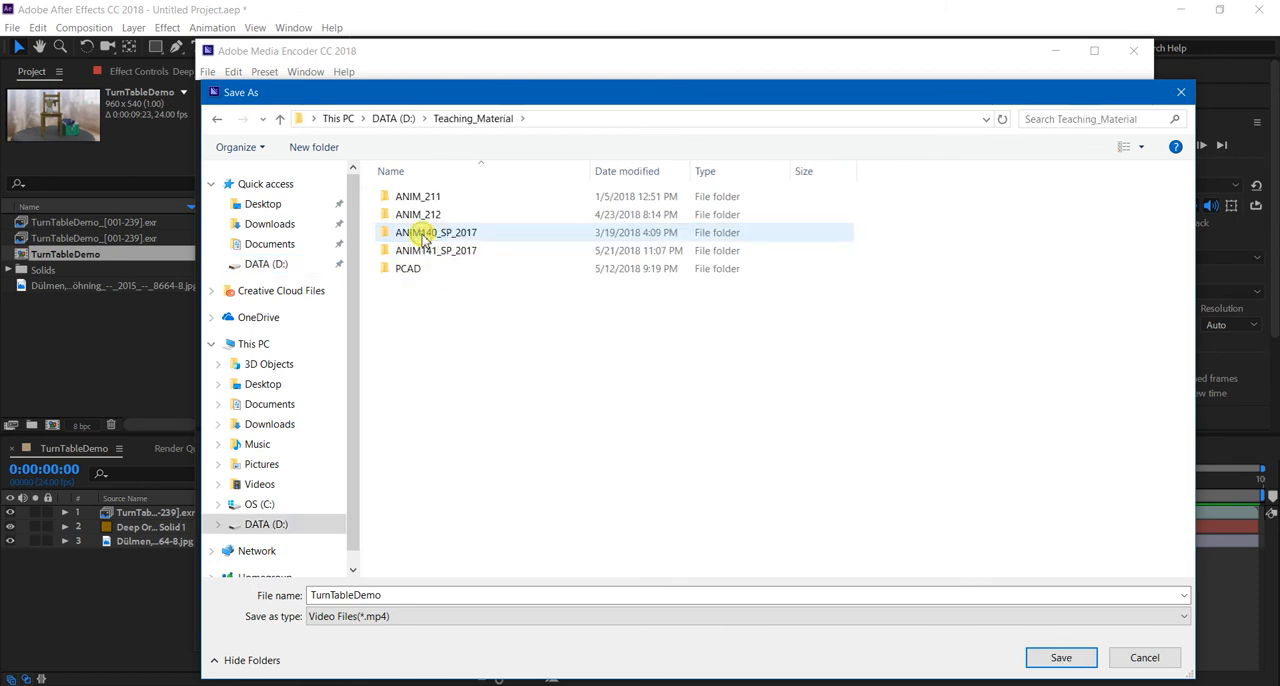
double_click(424, 234)
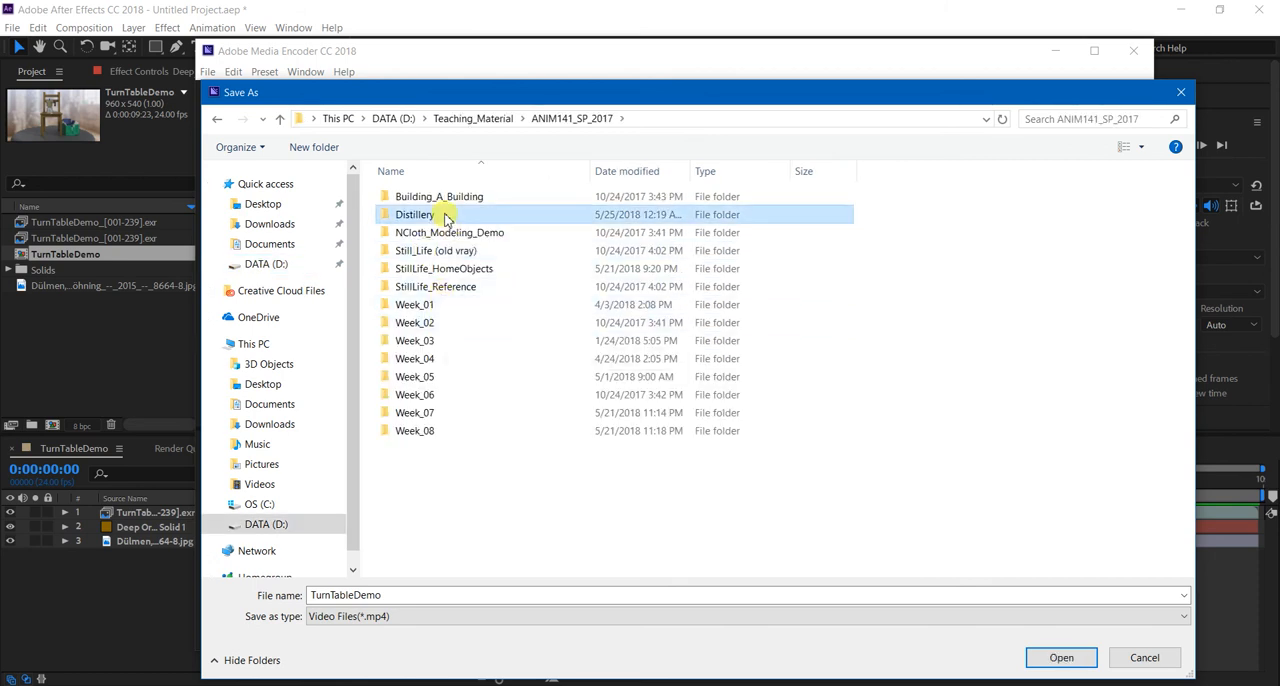
double_click(440, 214)
left_click(440, 309)
double_click(440, 309)
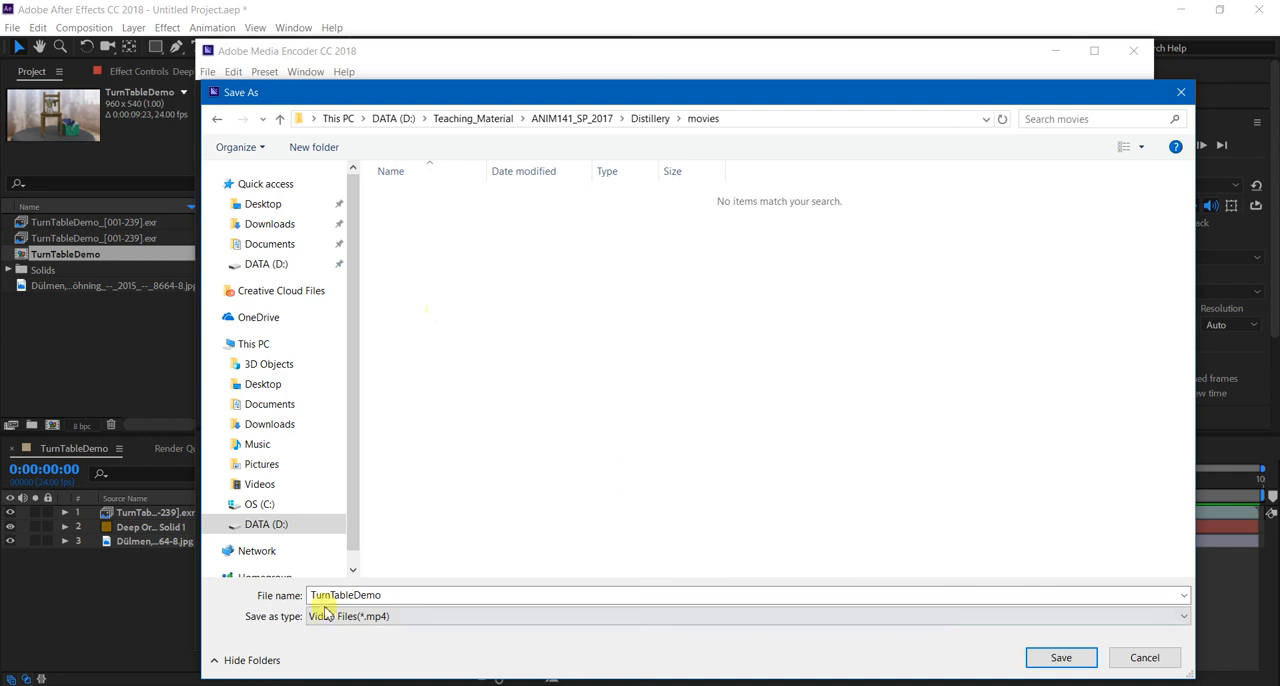
Save the output file under the author's surname followed by _Week08Turntable and start encoding the queue.
left_click_drag(312, 596, 405, 597)
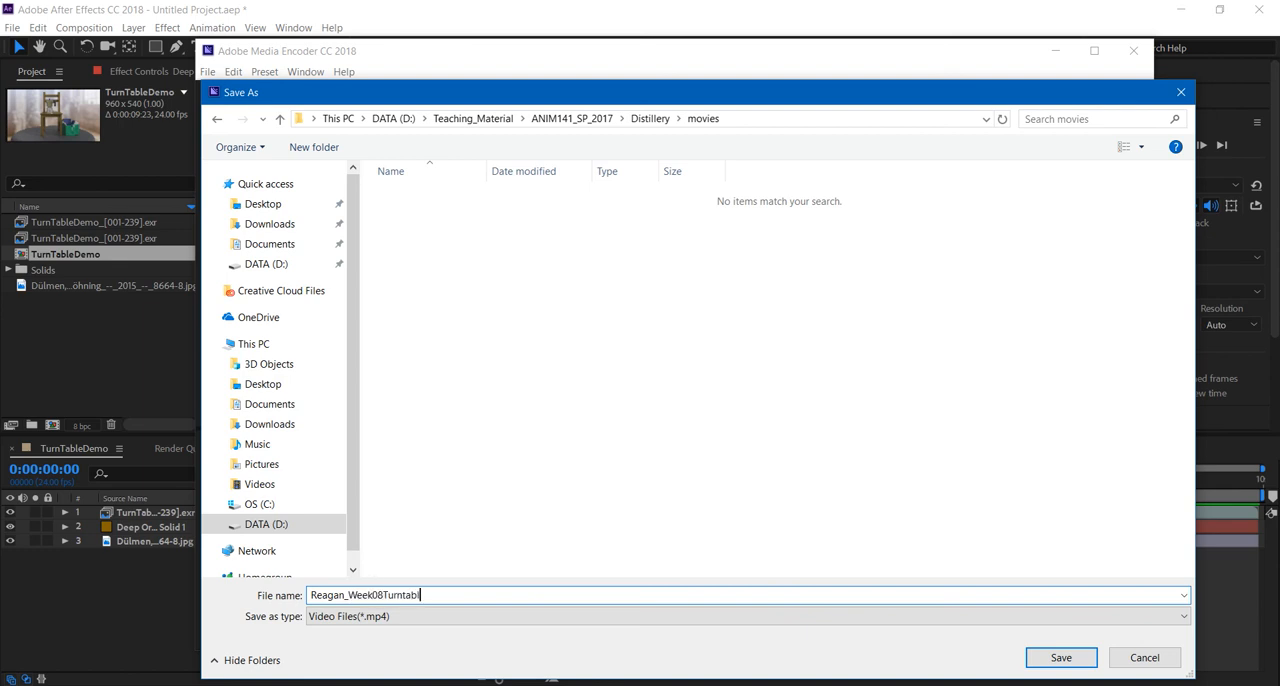
key("Return")
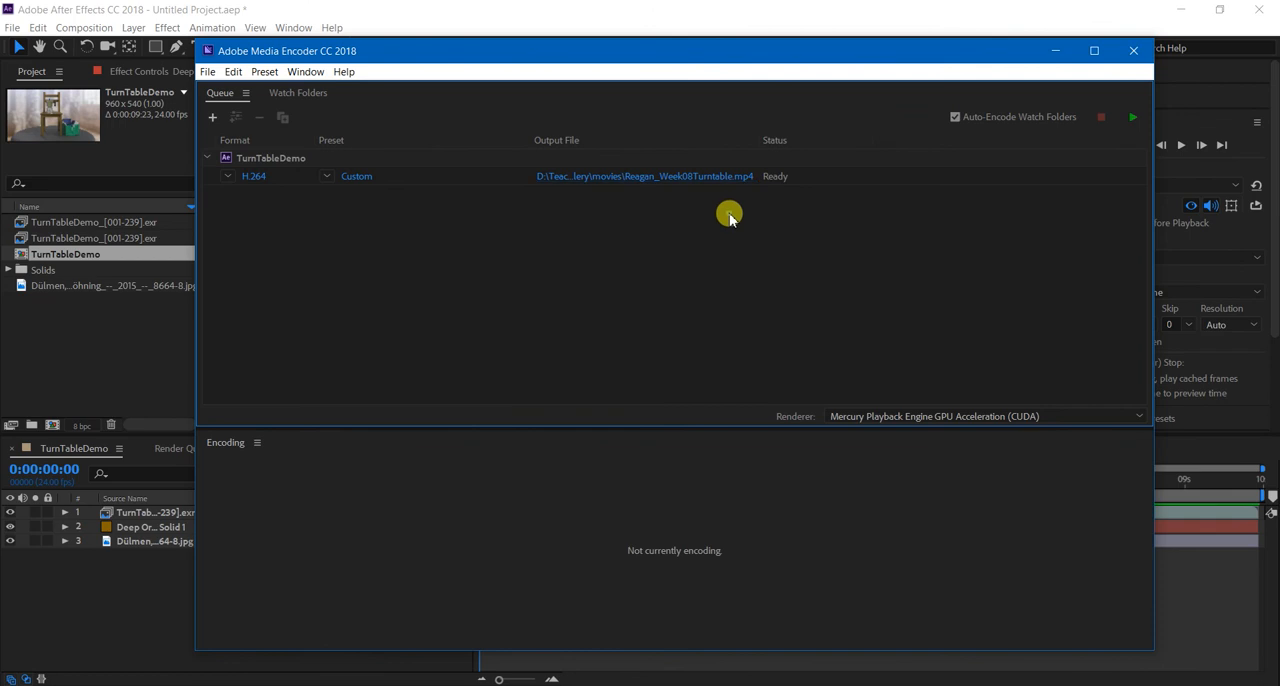
left_click(1134, 119)
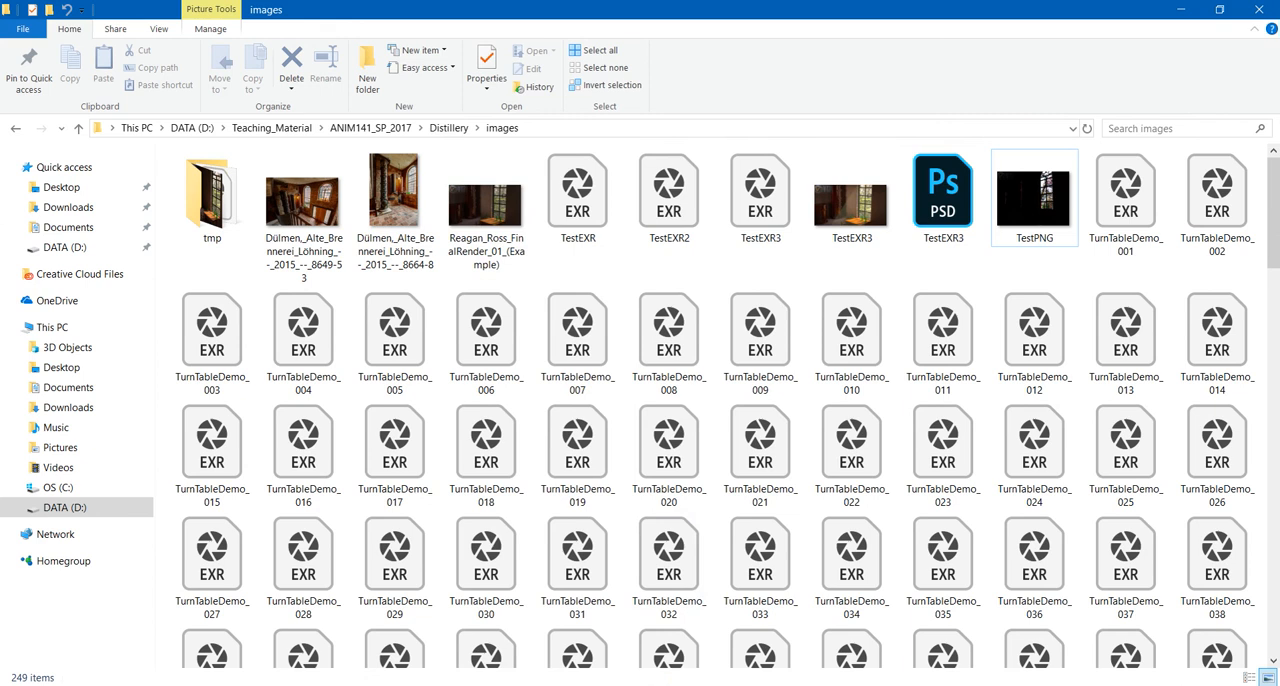
Switch to File Explorer, go to the Distillery movies folder and play the exported turntable video.
left_click(450, 128)
double_click(237, 285)
left_click(220, 208)
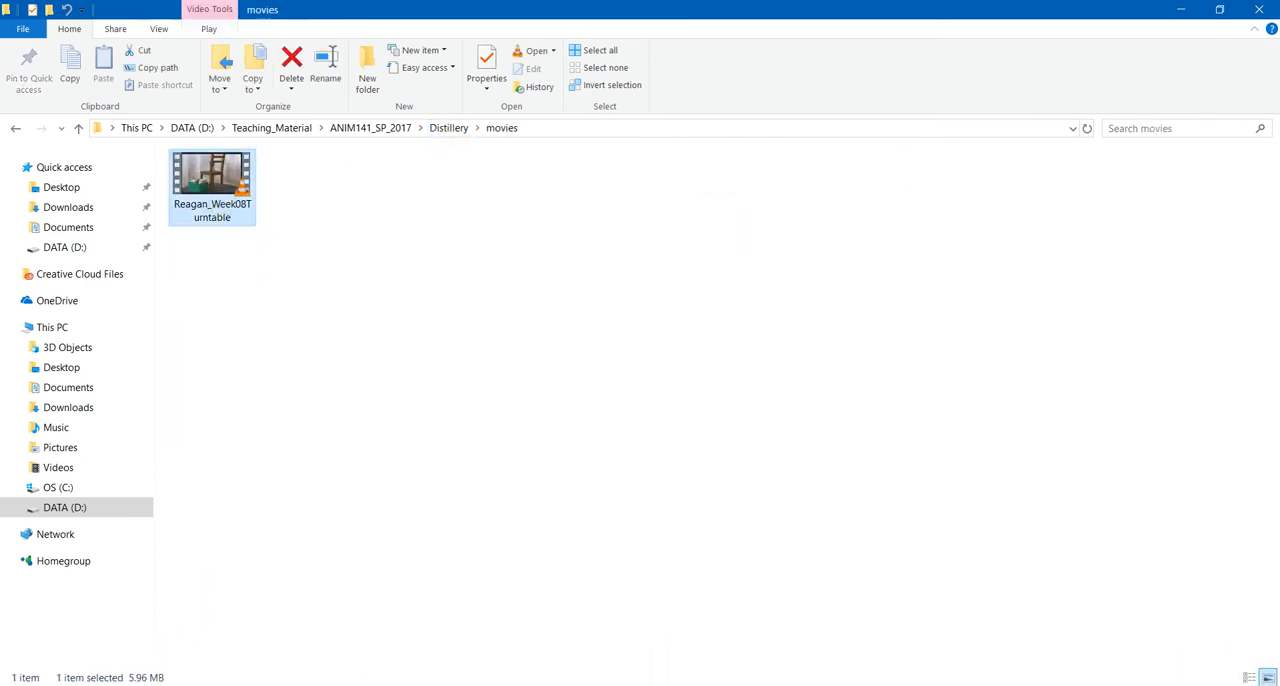
double_click(218, 162)
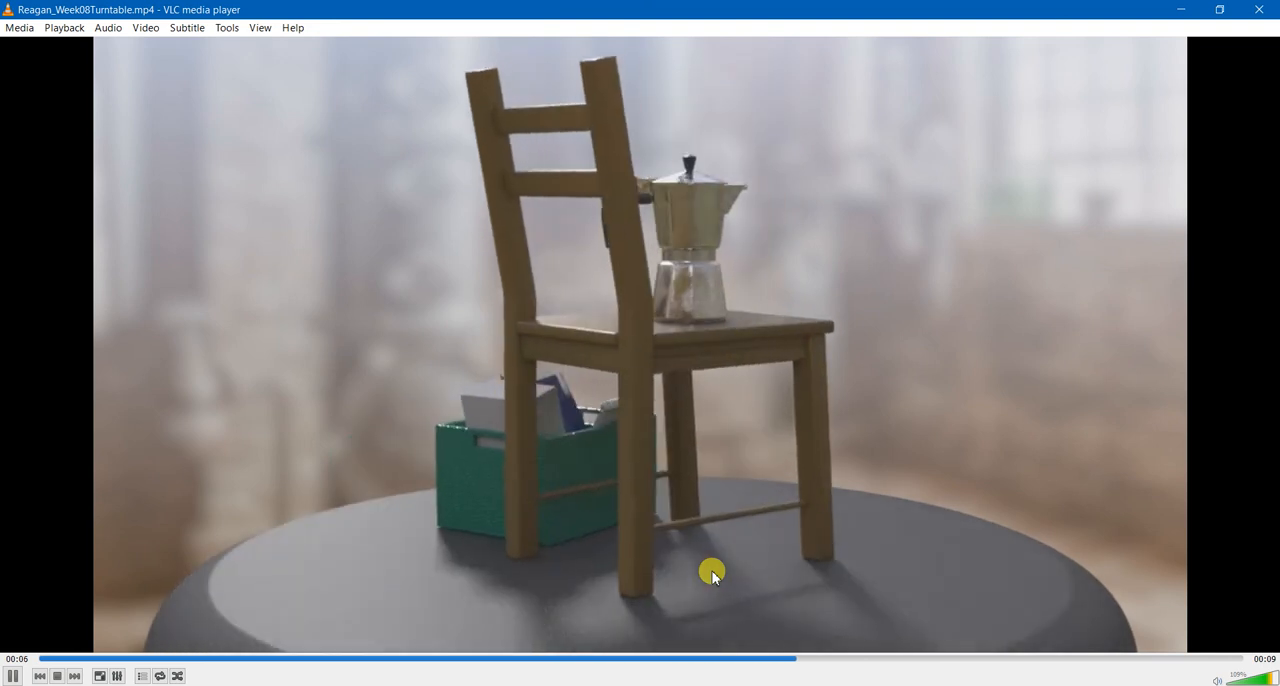
Review the exported turntable video by jumping back to earlier moments and replaying it, and close VLC.
left_click(637, 657)
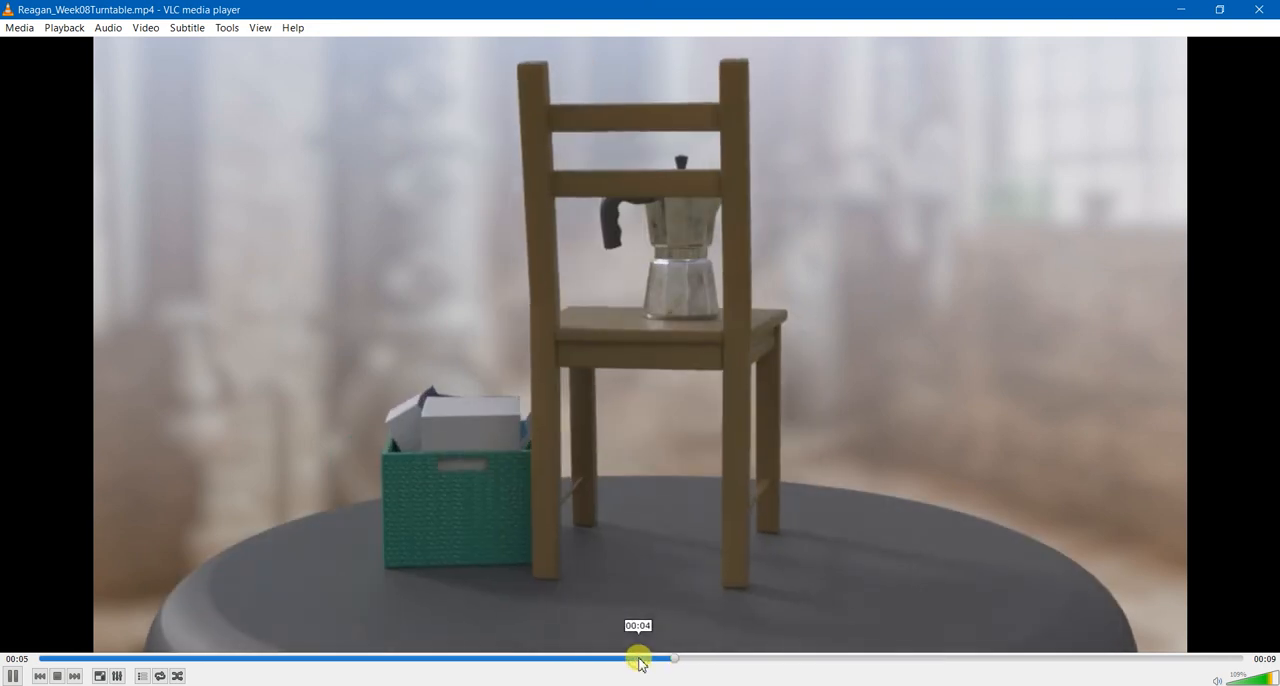
left_click(551, 660)
left_click(468, 660)
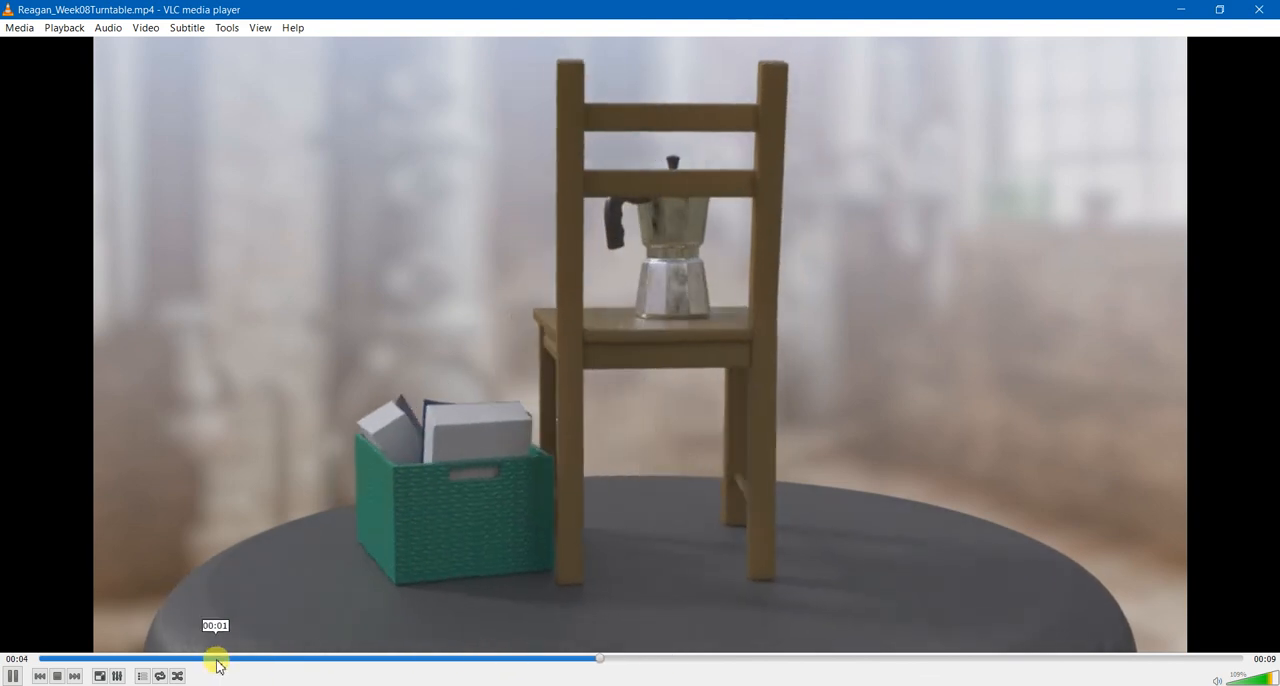
left_click(216, 659)
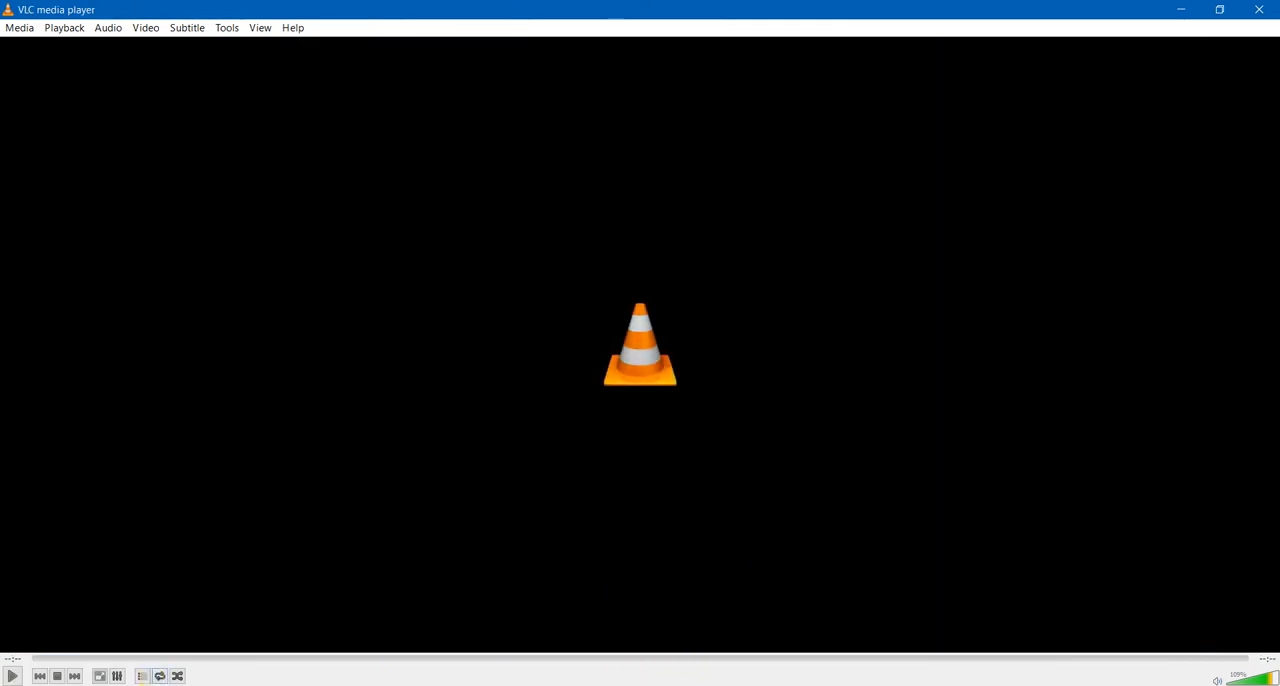
left_click(15, 678)
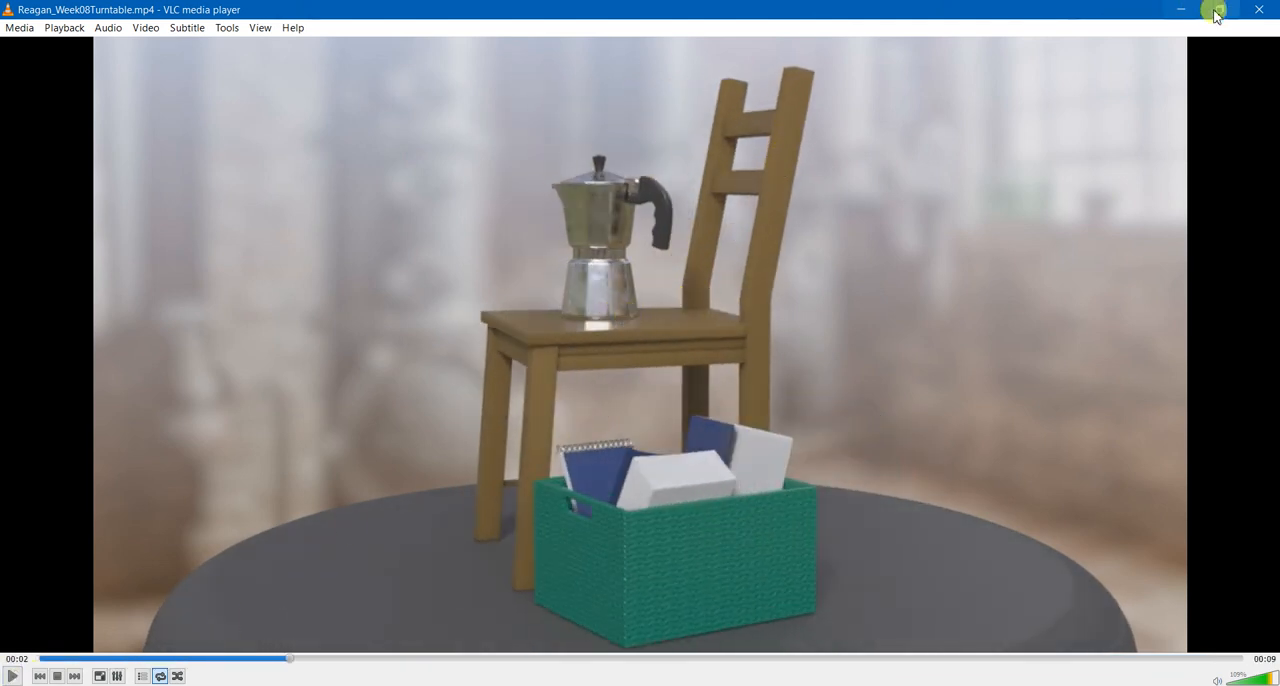
left_click_drag(1078, 20, 1171, 32)
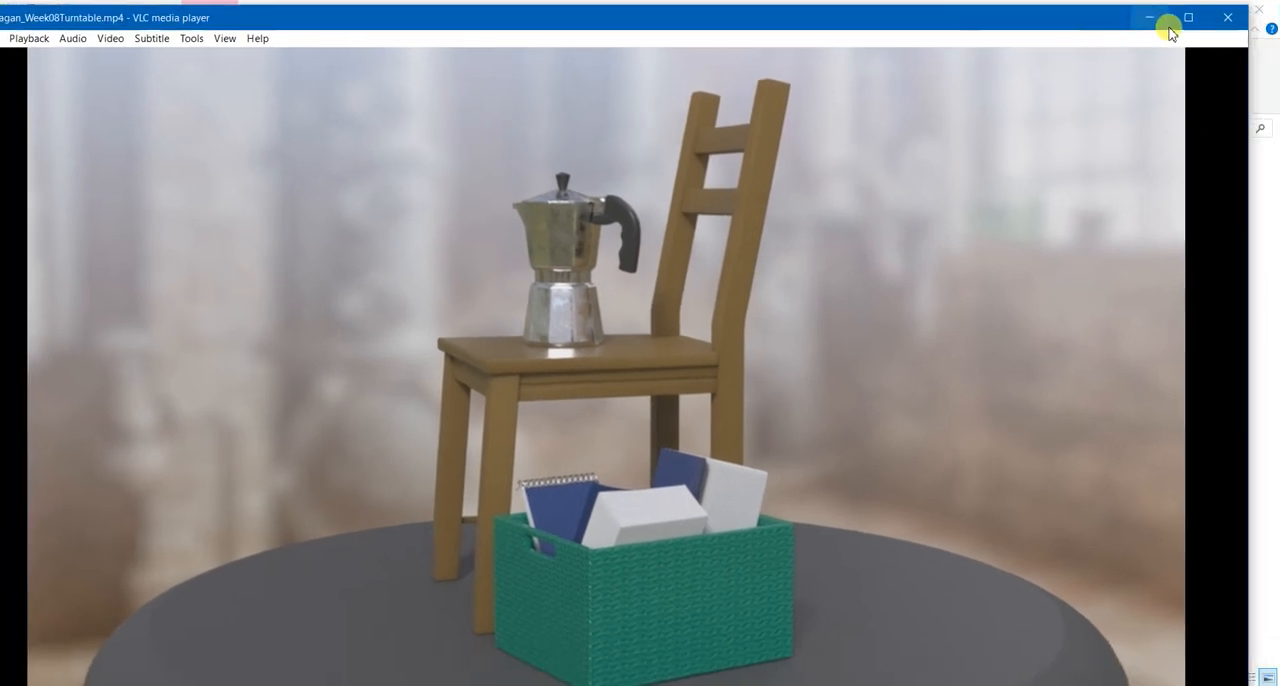
left_click(1230, 18)
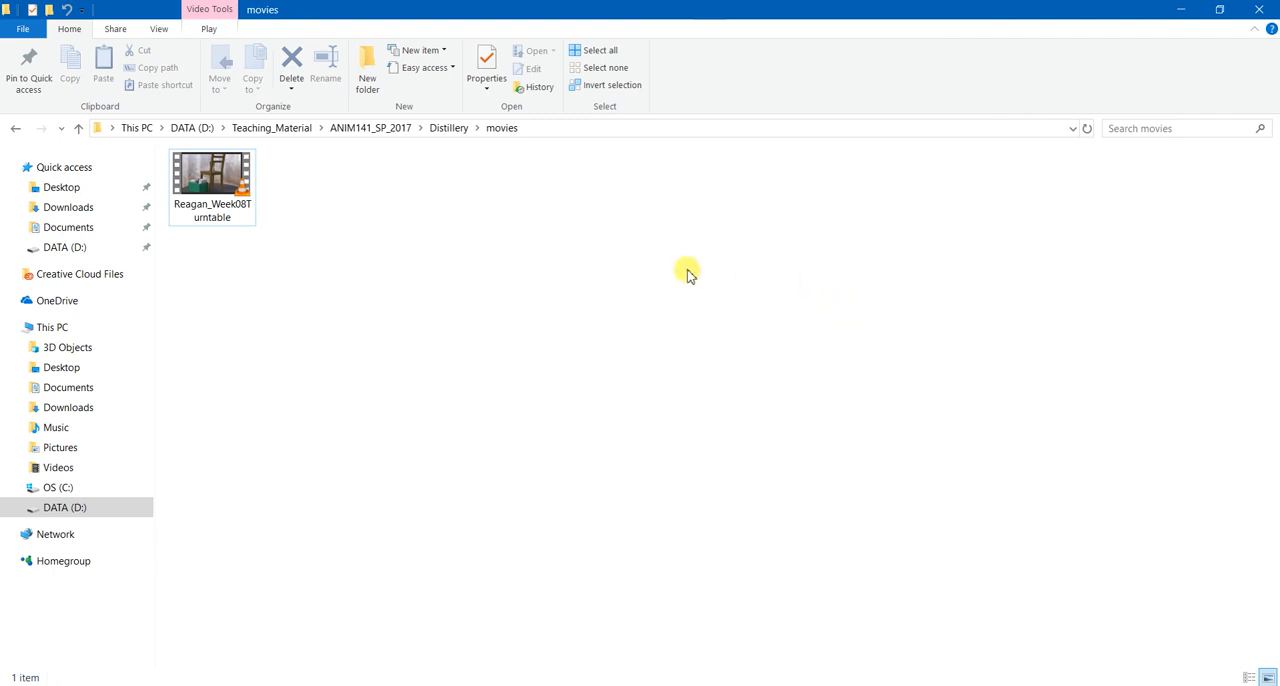
left_click(272, 128)
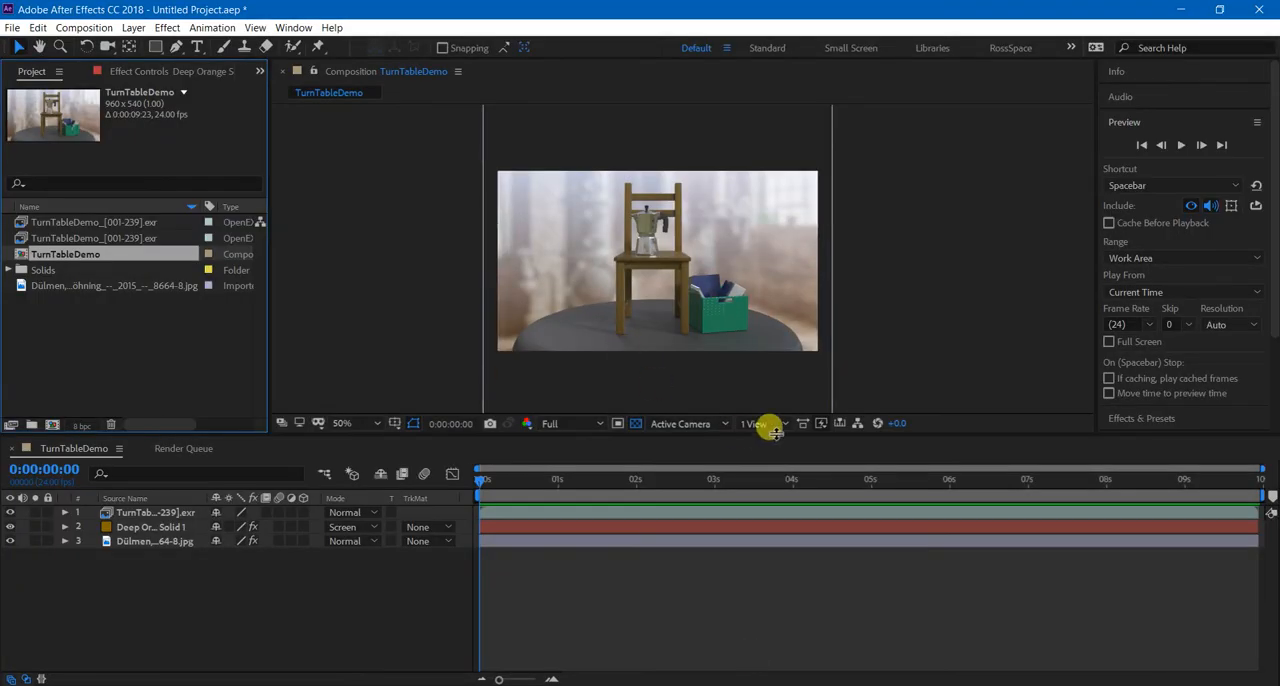
key("period")
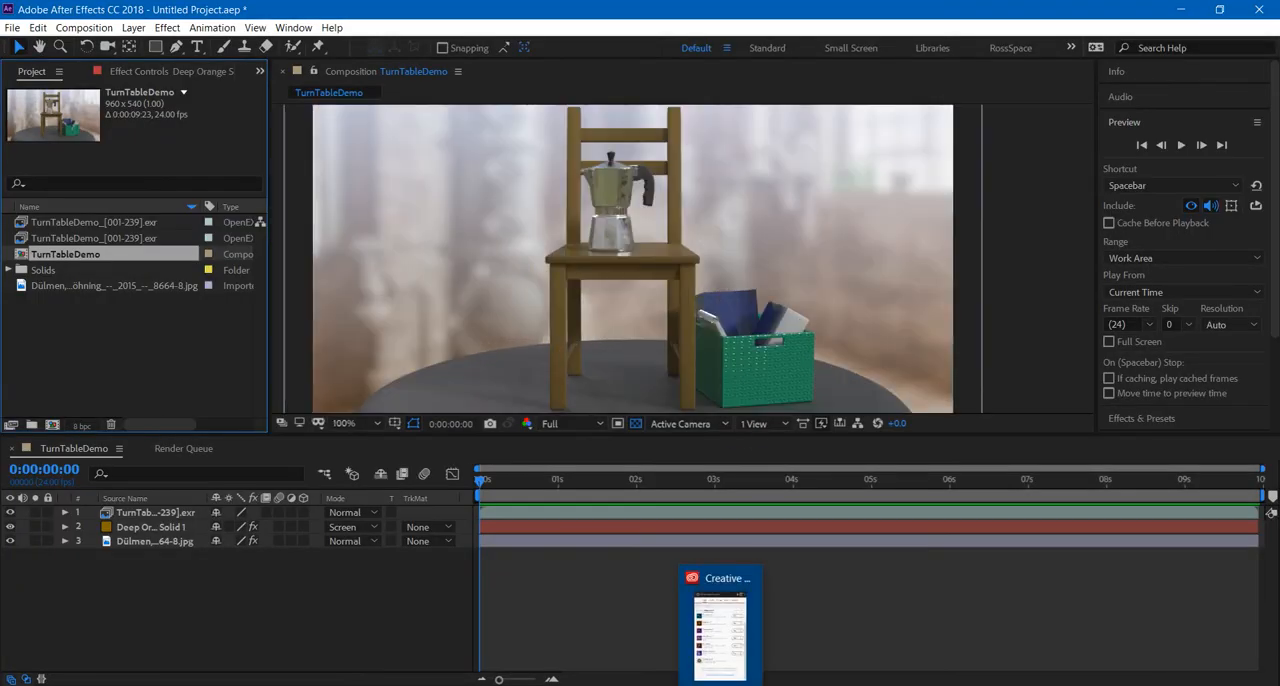
left_click(1110, 685)
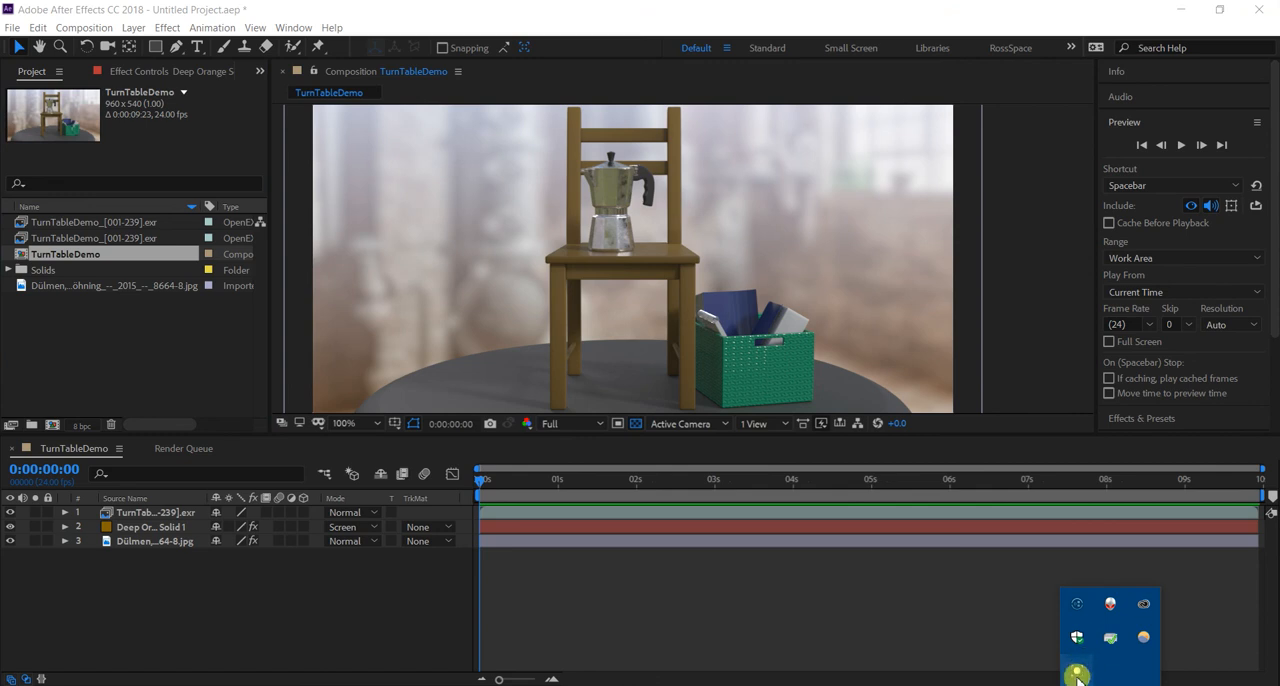
left_click(1077, 675)
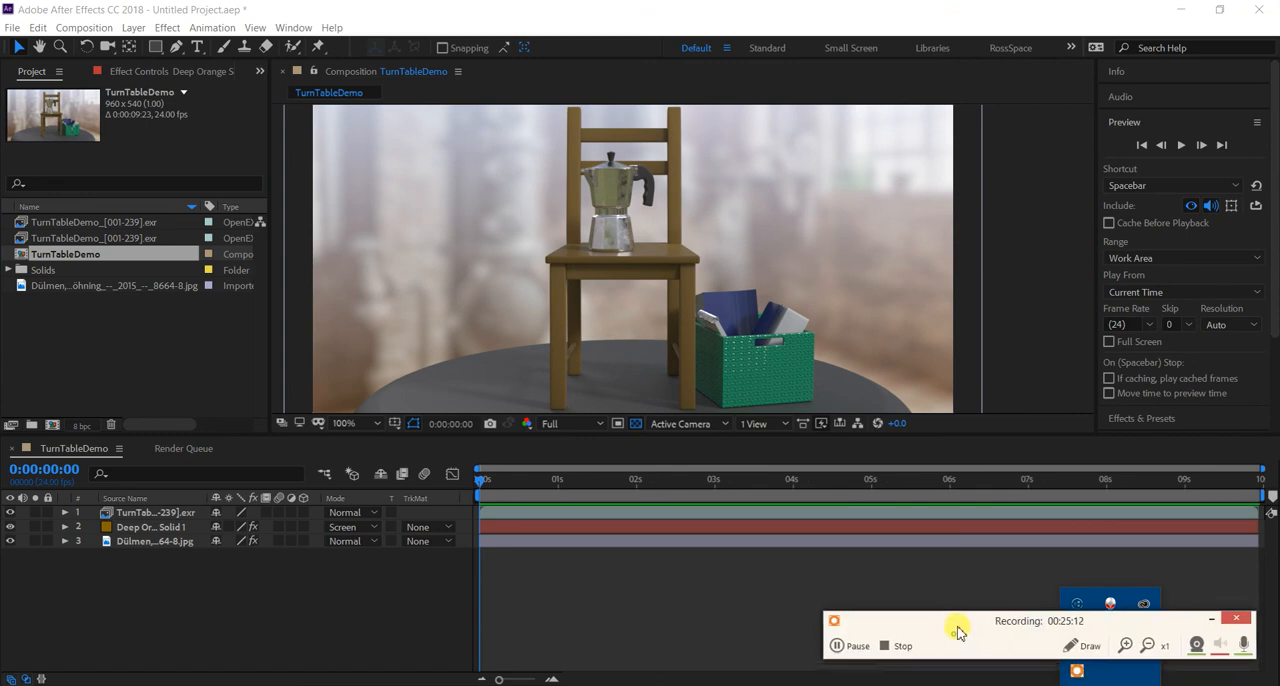